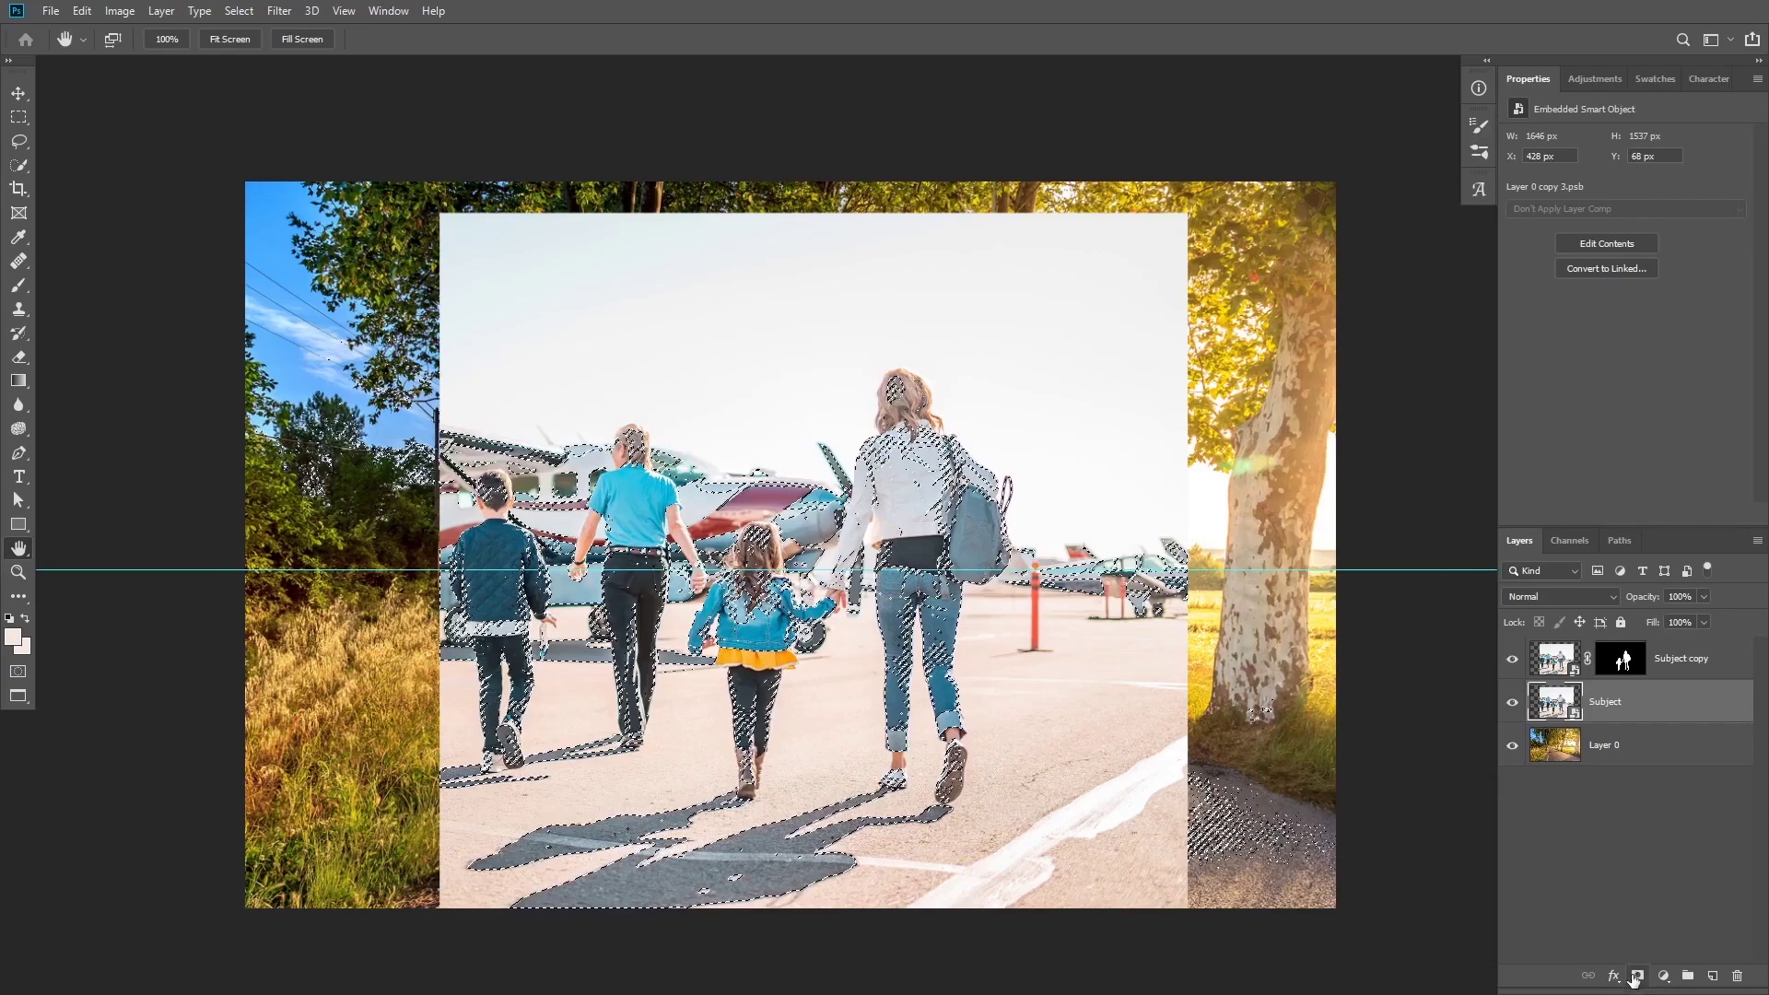
# Mask the Subject layer with the active shadow selection and set its blend mode to Multiply
pyautogui.click(1637, 975)
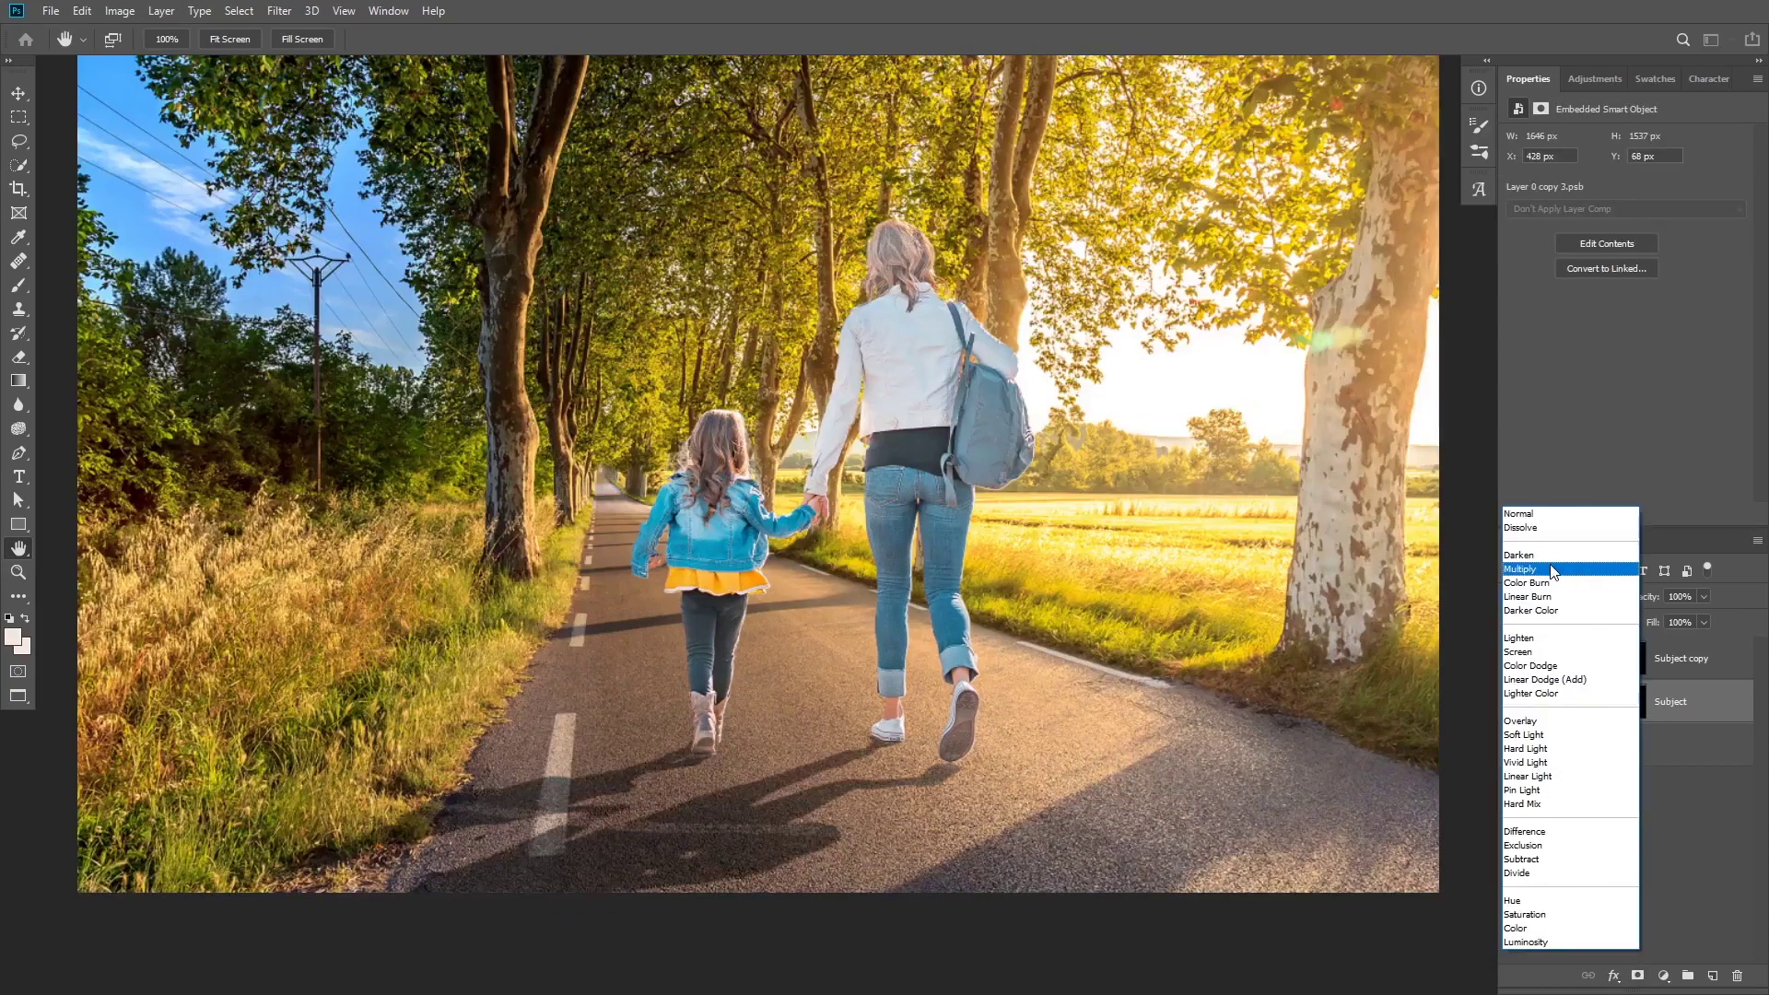
pyautogui.click(1555, 561)
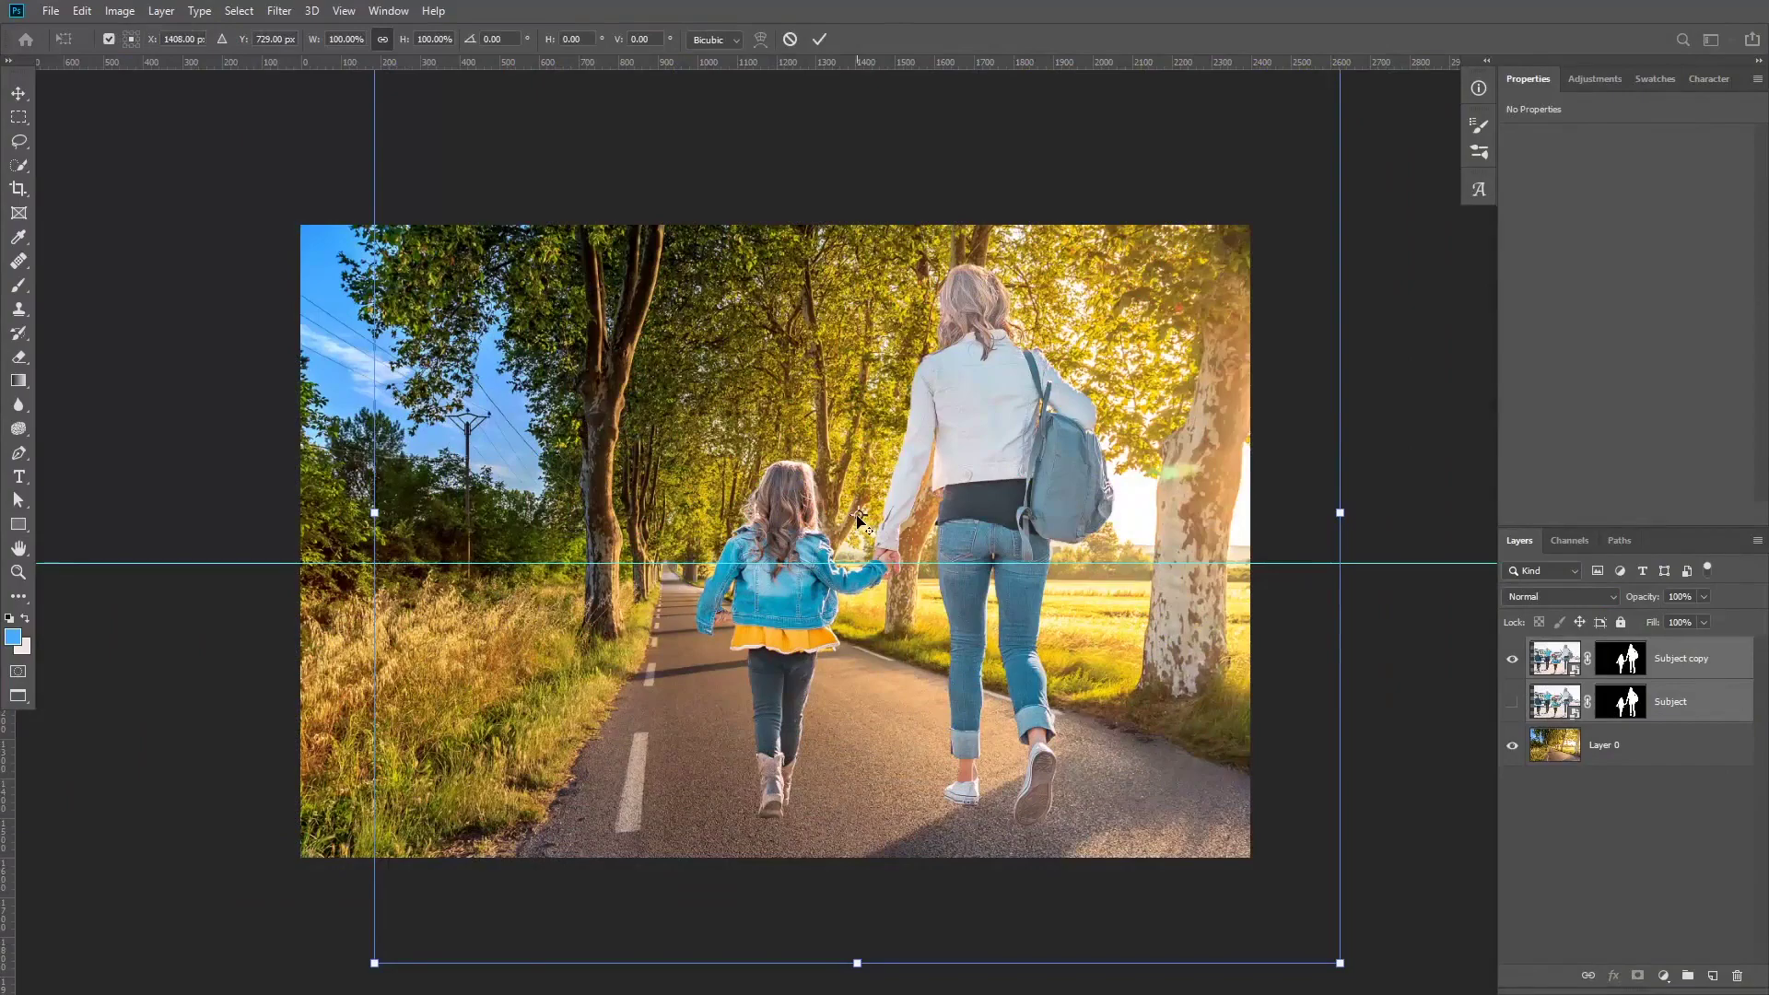
# Set the transform's reference point at the road's vanishing point, about X 917, Y 860 px, and scale both subject layers down toward it
pyautogui.moveTo(860, 521); pyautogui.dragTo(666, 570)
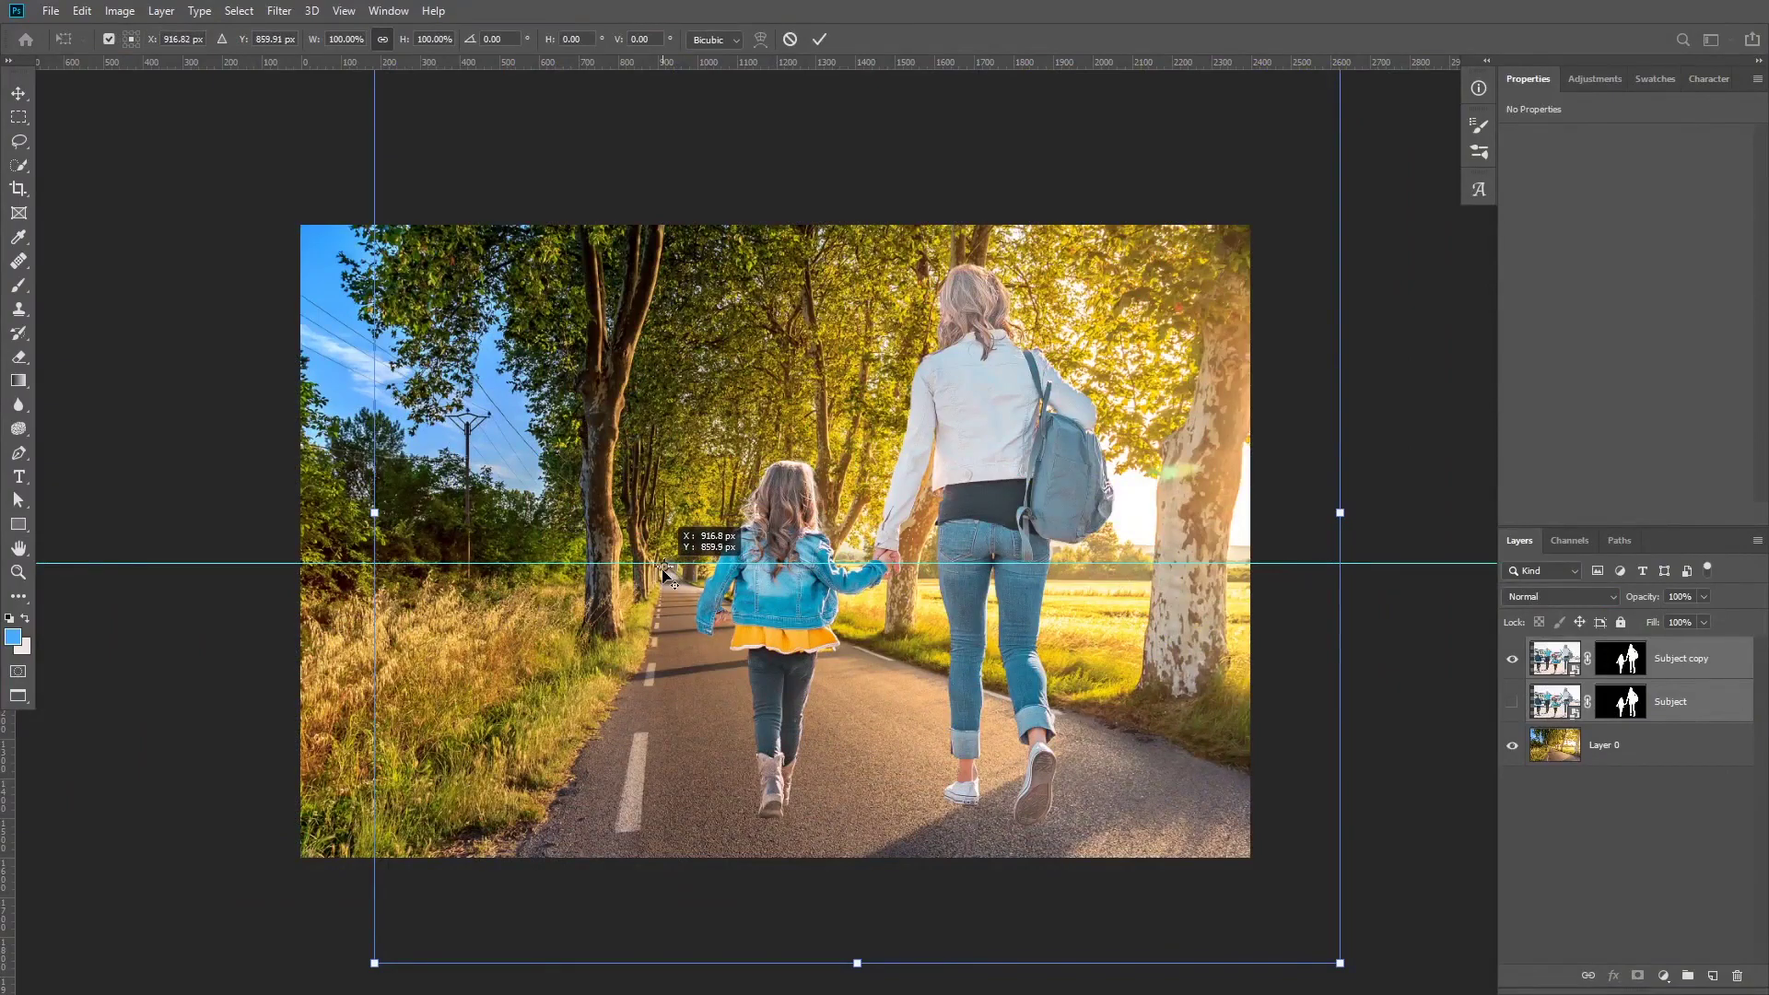
pyautogui.scroll(-2, 904, 519)
pyautogui.moveTo(1248, 158); pyautogui.dragTo(848, 376)
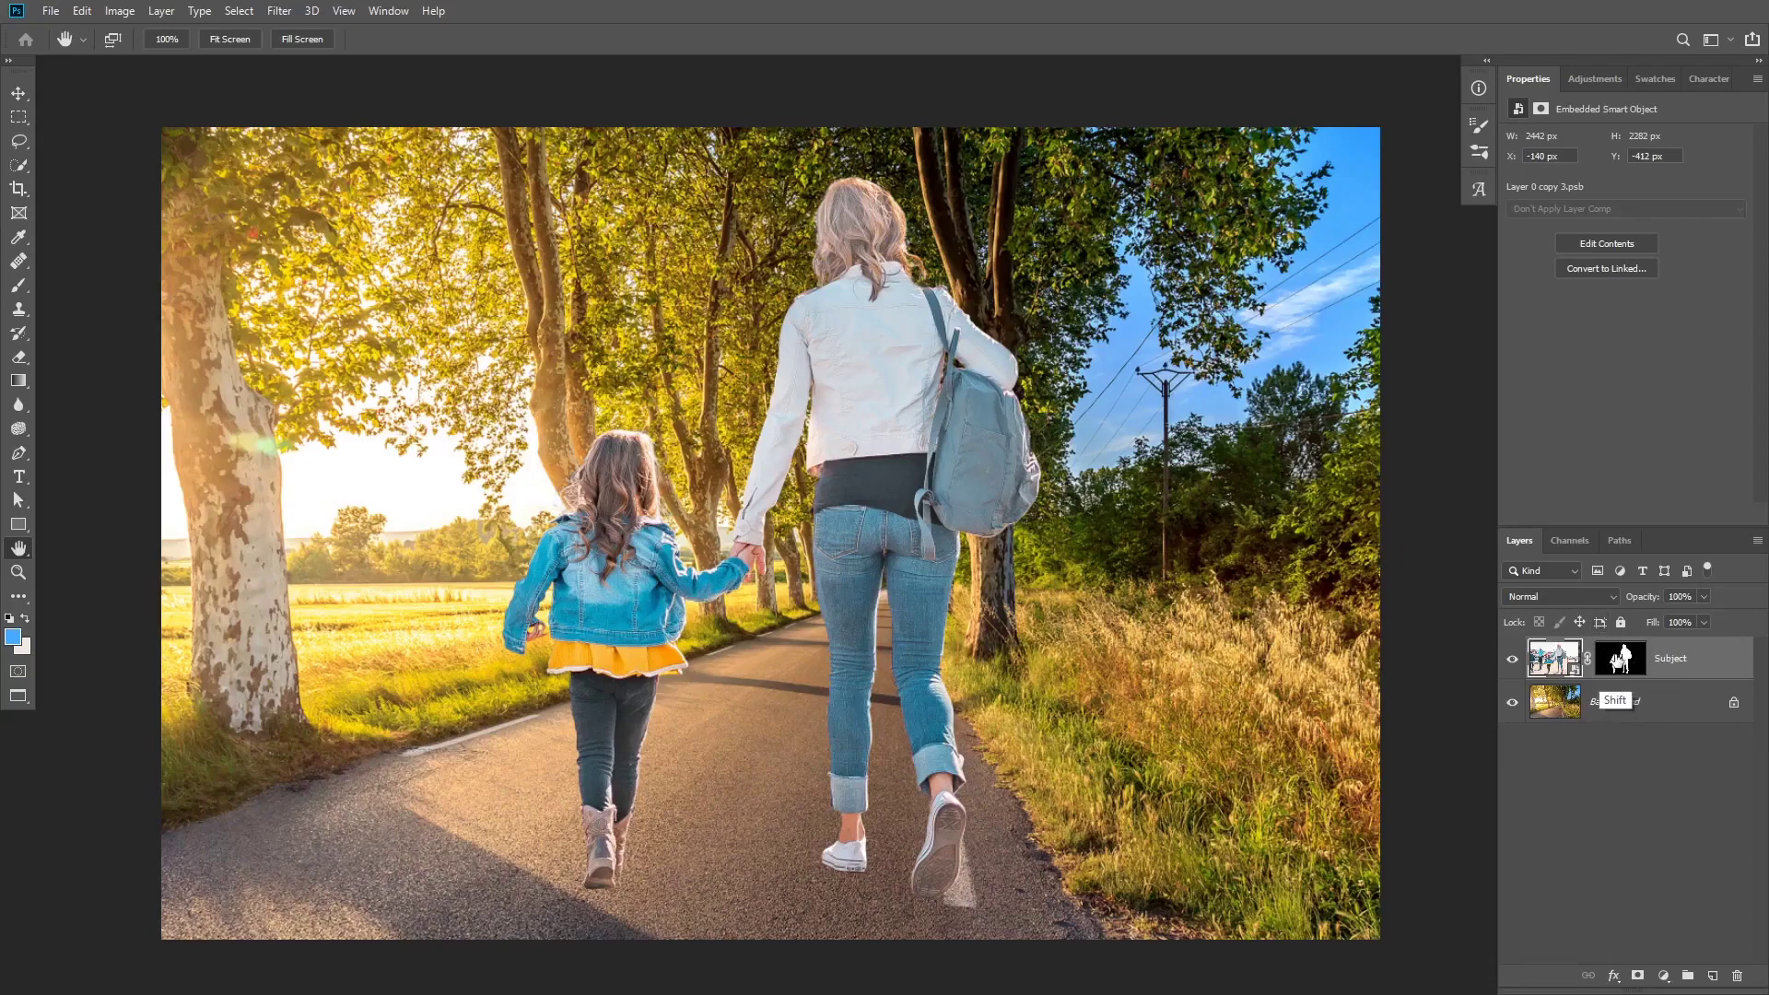
# Temporarily disable the Subject layer's mask to inspect the full original photo, restoring the mask when done
pyautogui.keyDown('shift'); pyautogui.click(1621, 658); pyautogui.keyUp('shift')
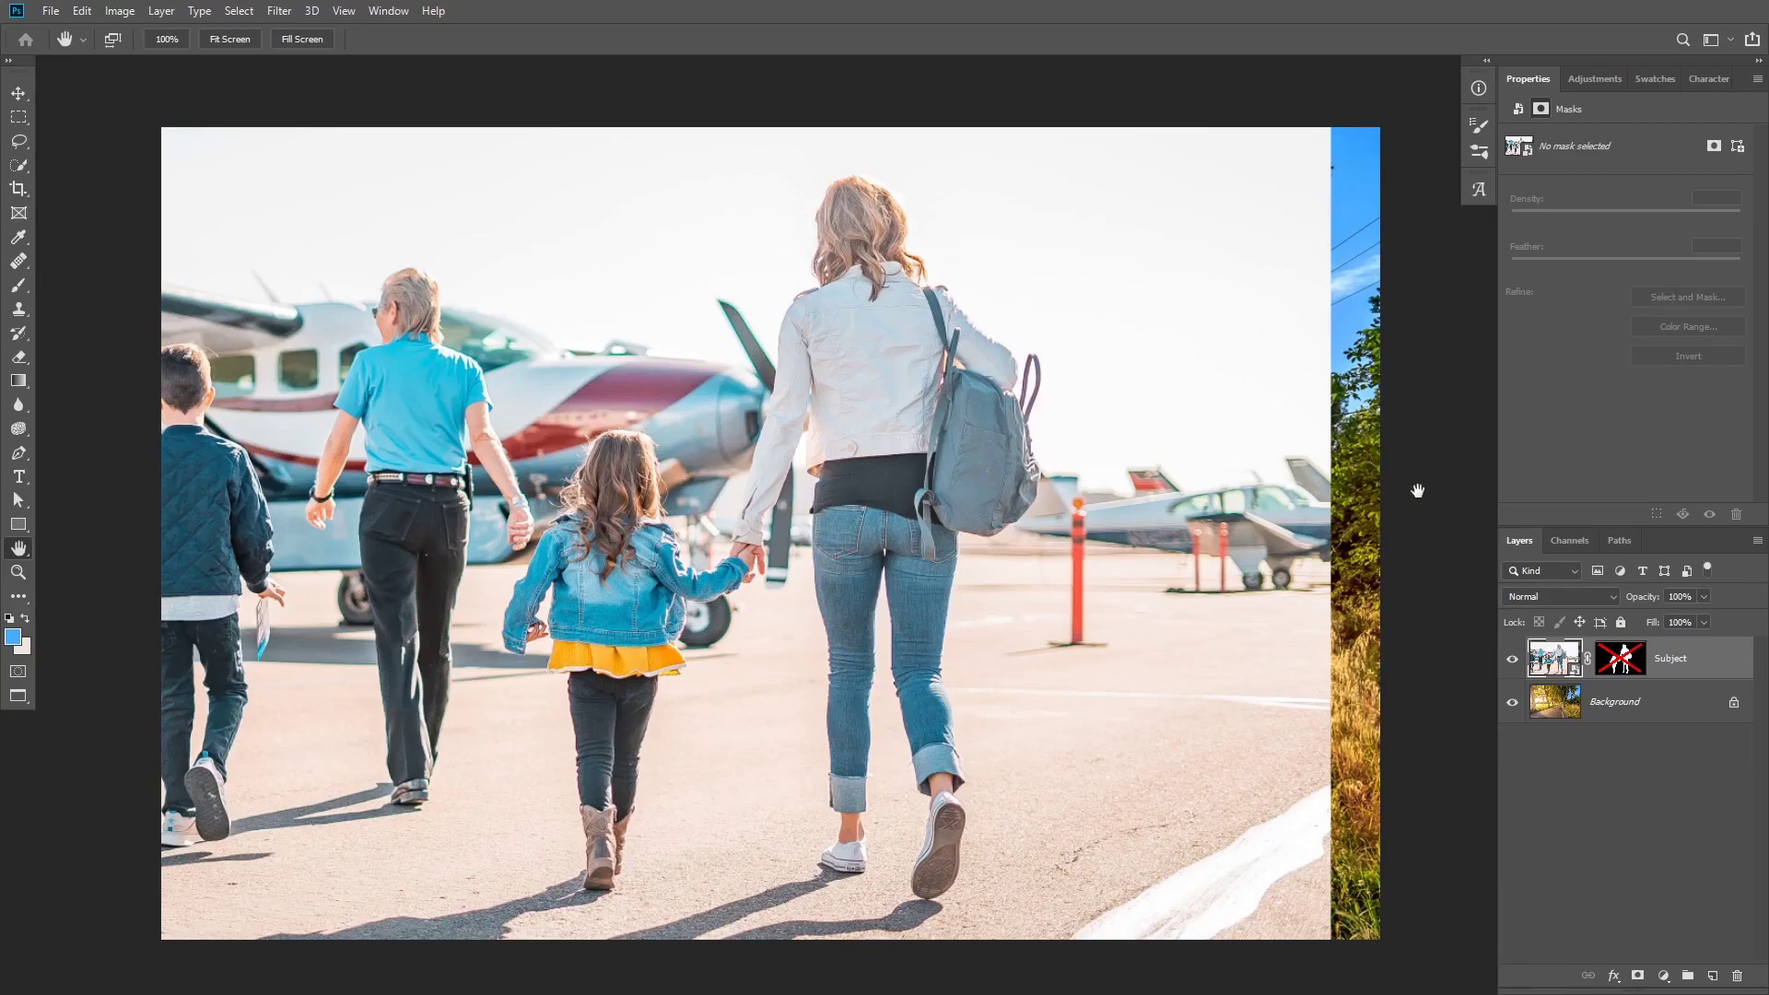
pyautogui.keyDown('shift'); pyautogui.click(1613, 662); pyautogui.keyUp('shift')
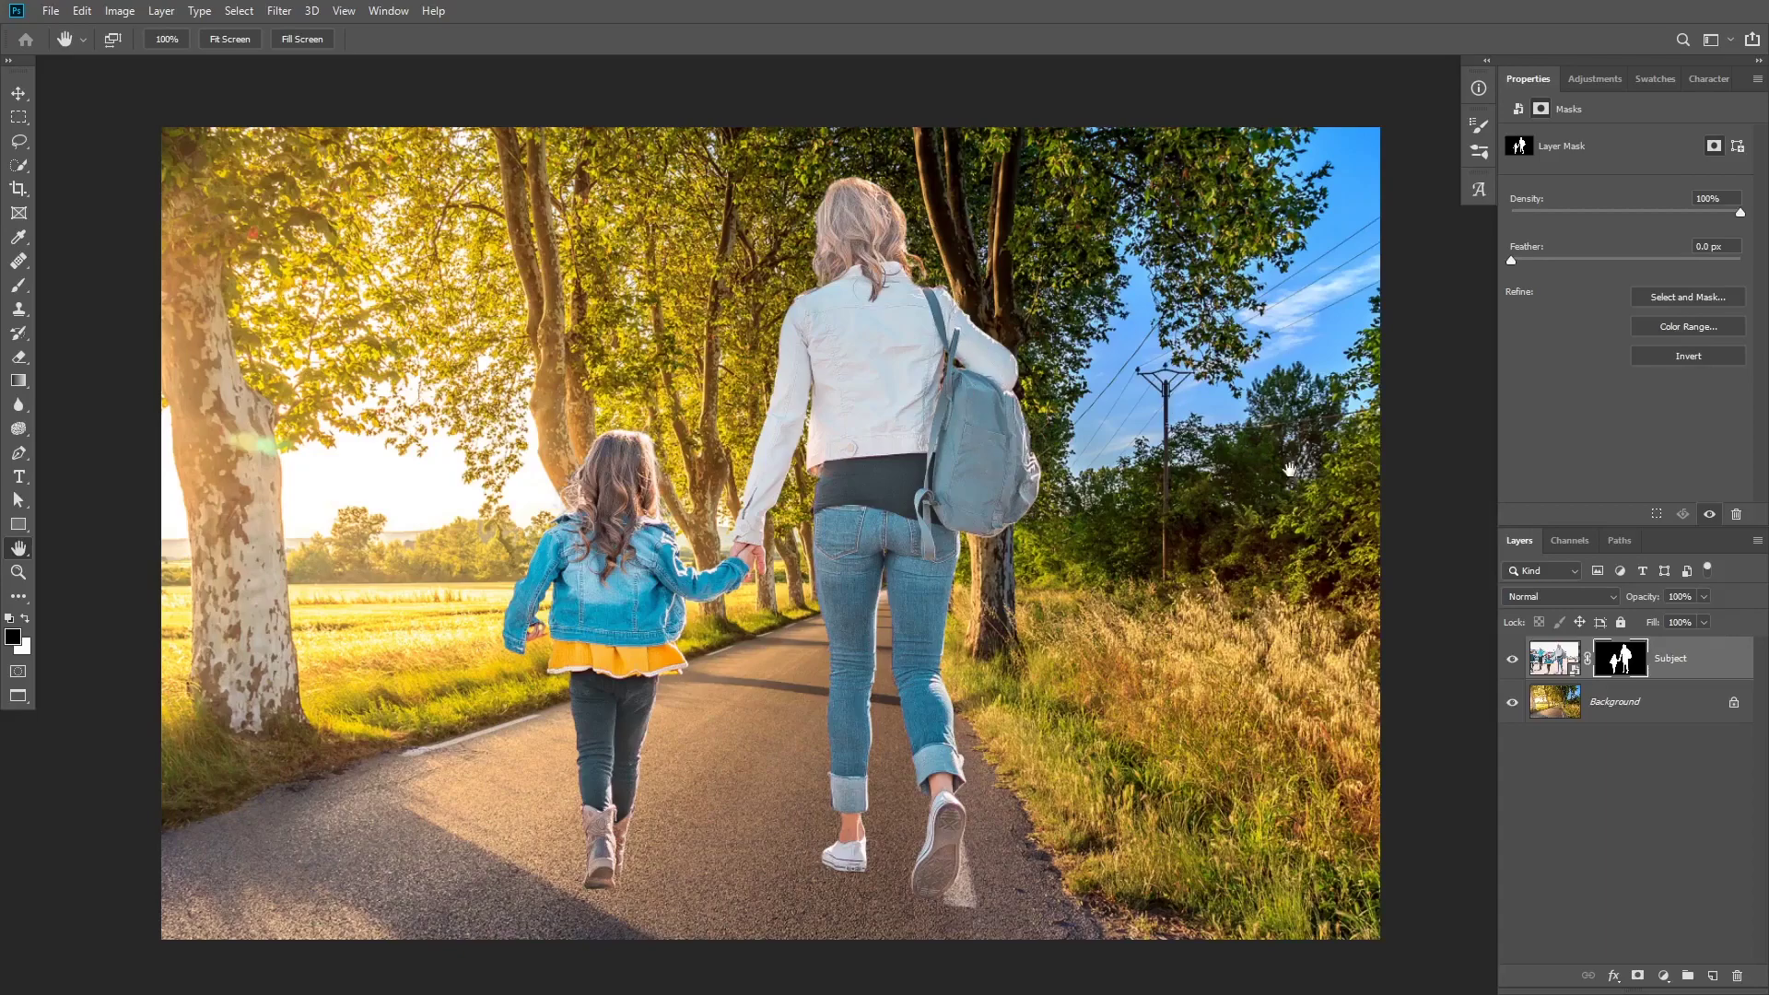
# Unlock the Background layer and flip it horizontally so its light direction suits the subjects
pyautogui.click(1709, 716)
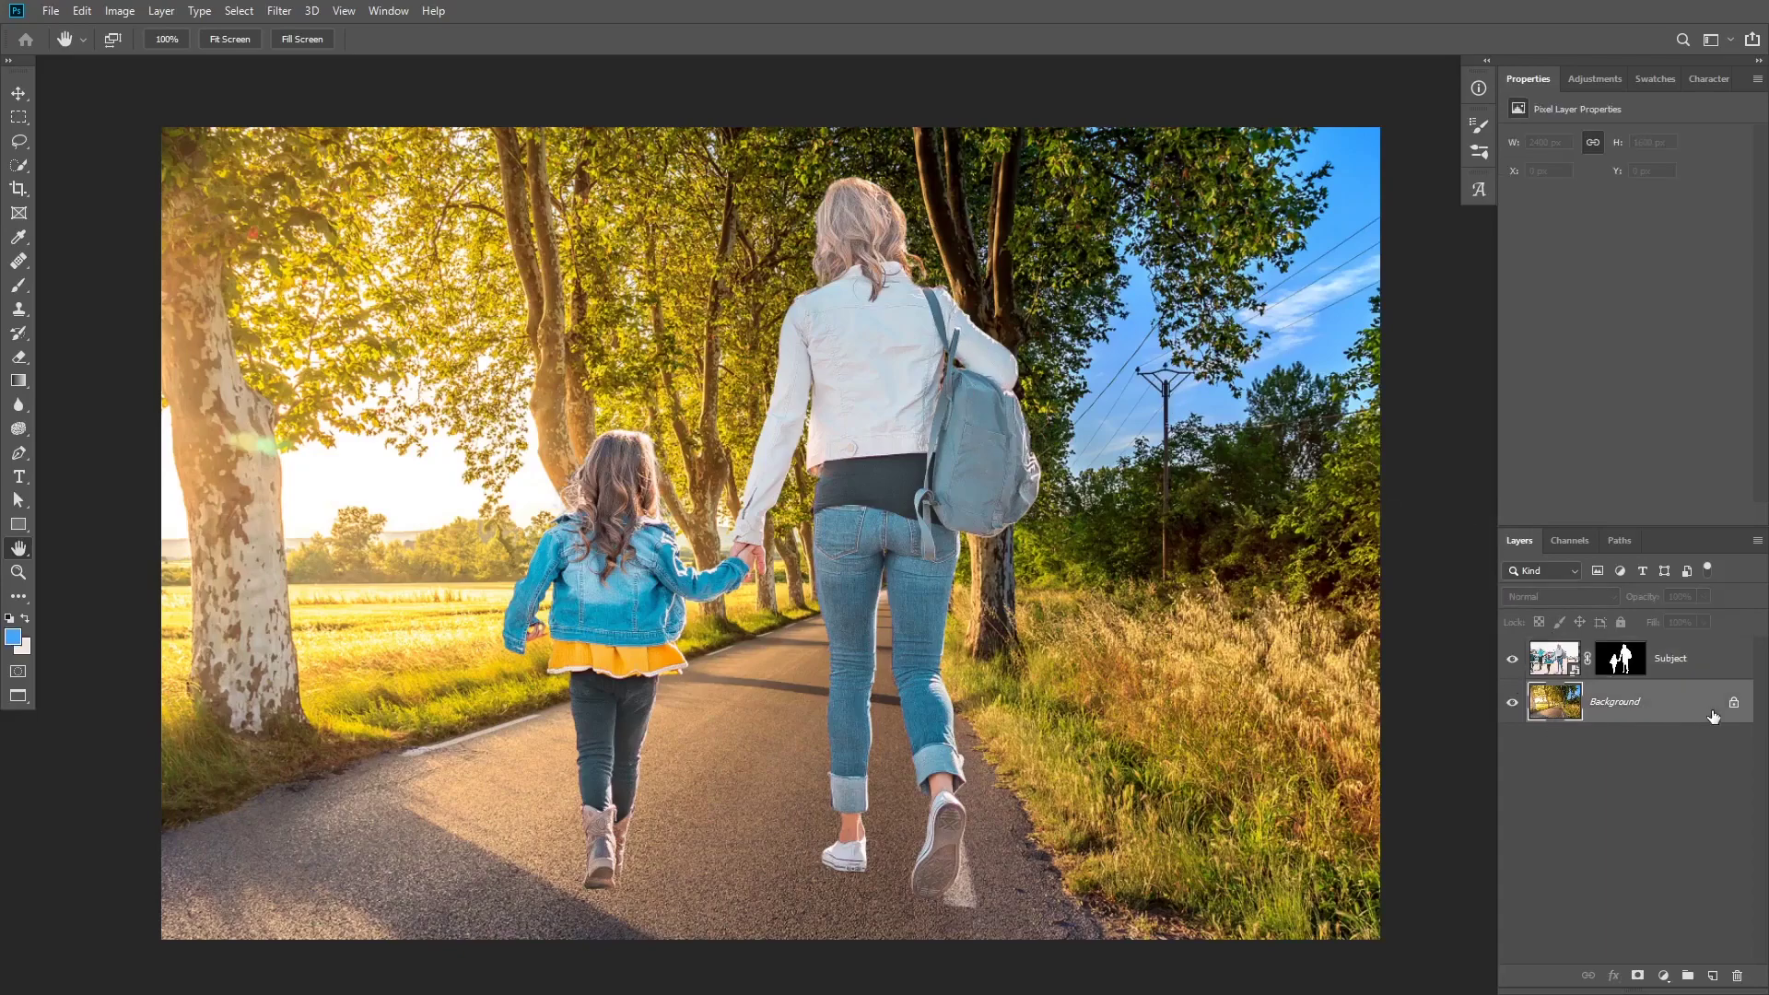
pyautogui.click(1734, 705)
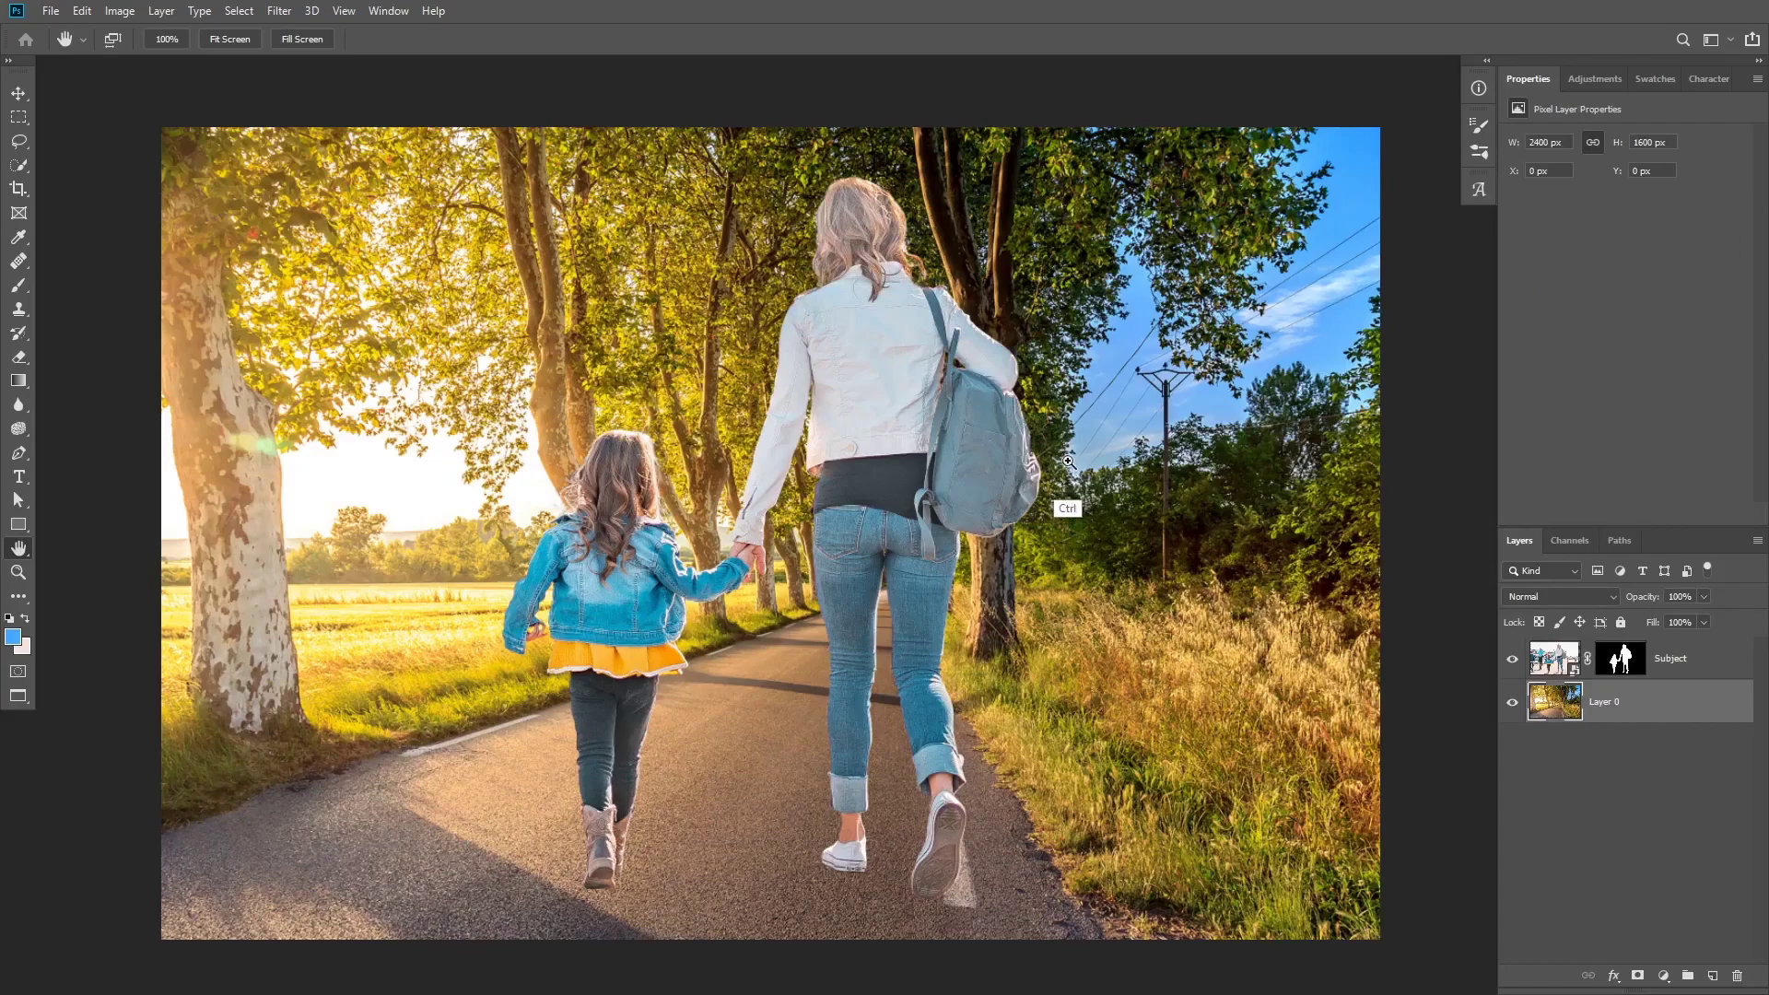
pyautogui.hotkey('ctrl', 't')
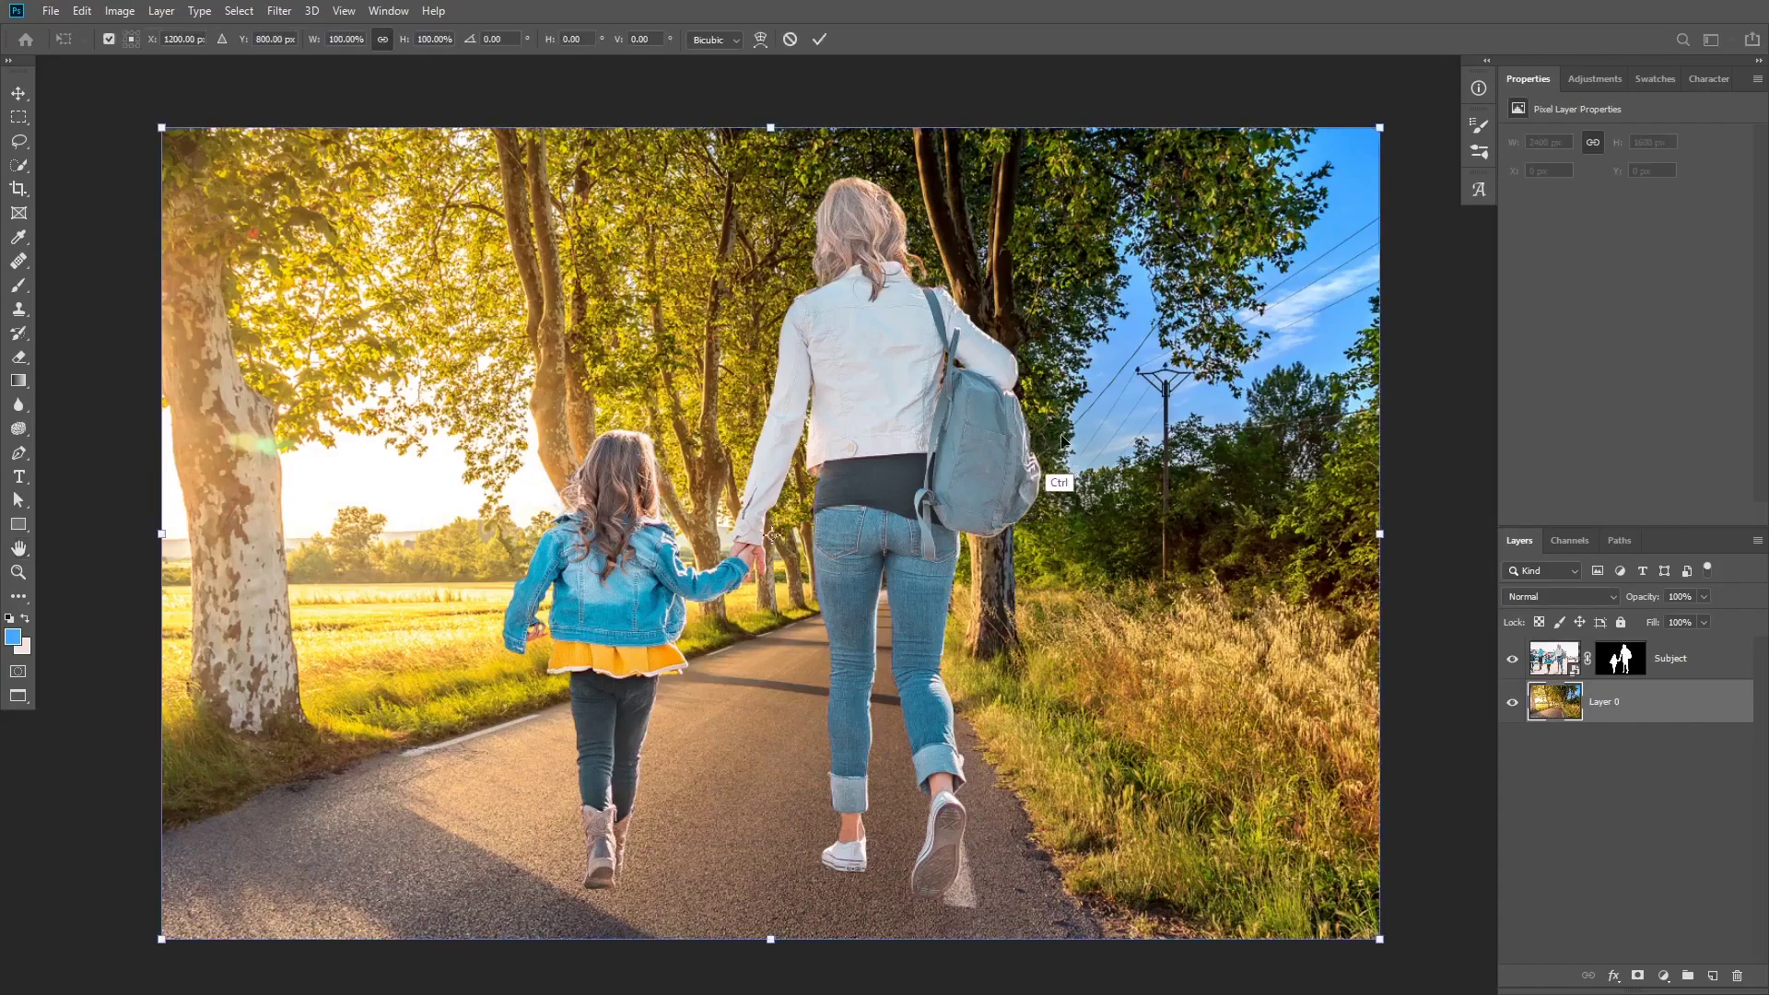
pyautogui.rightClick(880, 363)
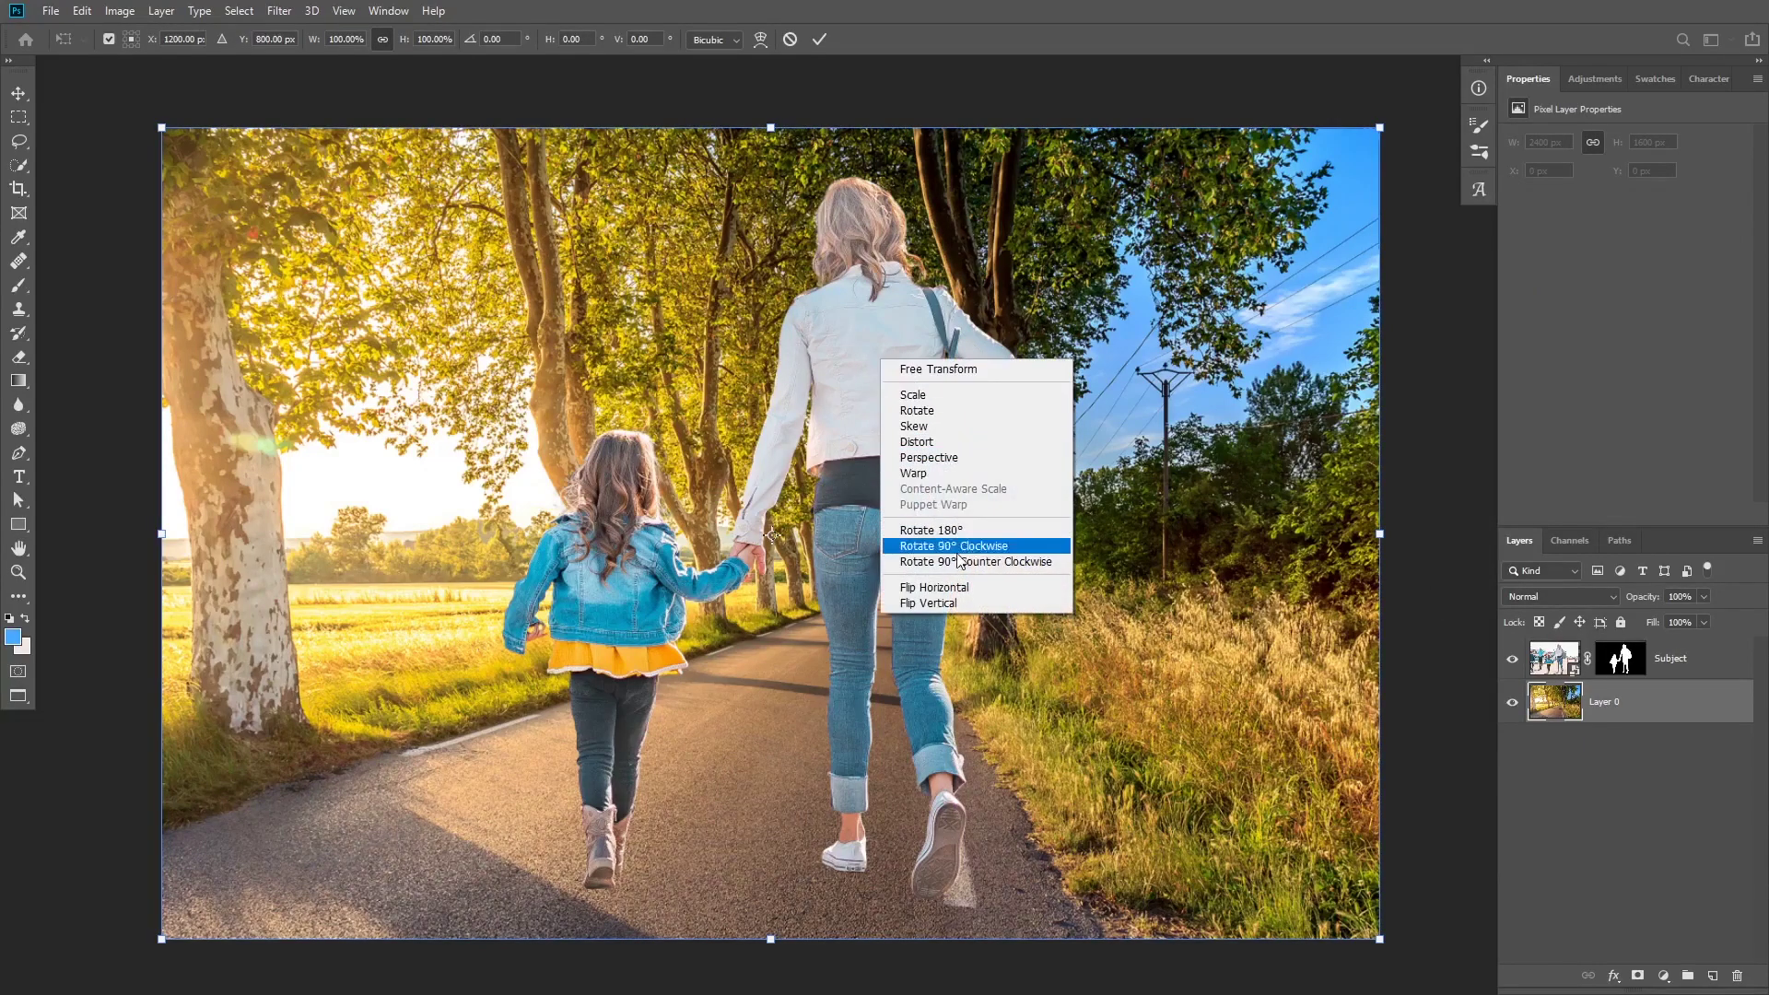
pyautogui.click(922, 586)
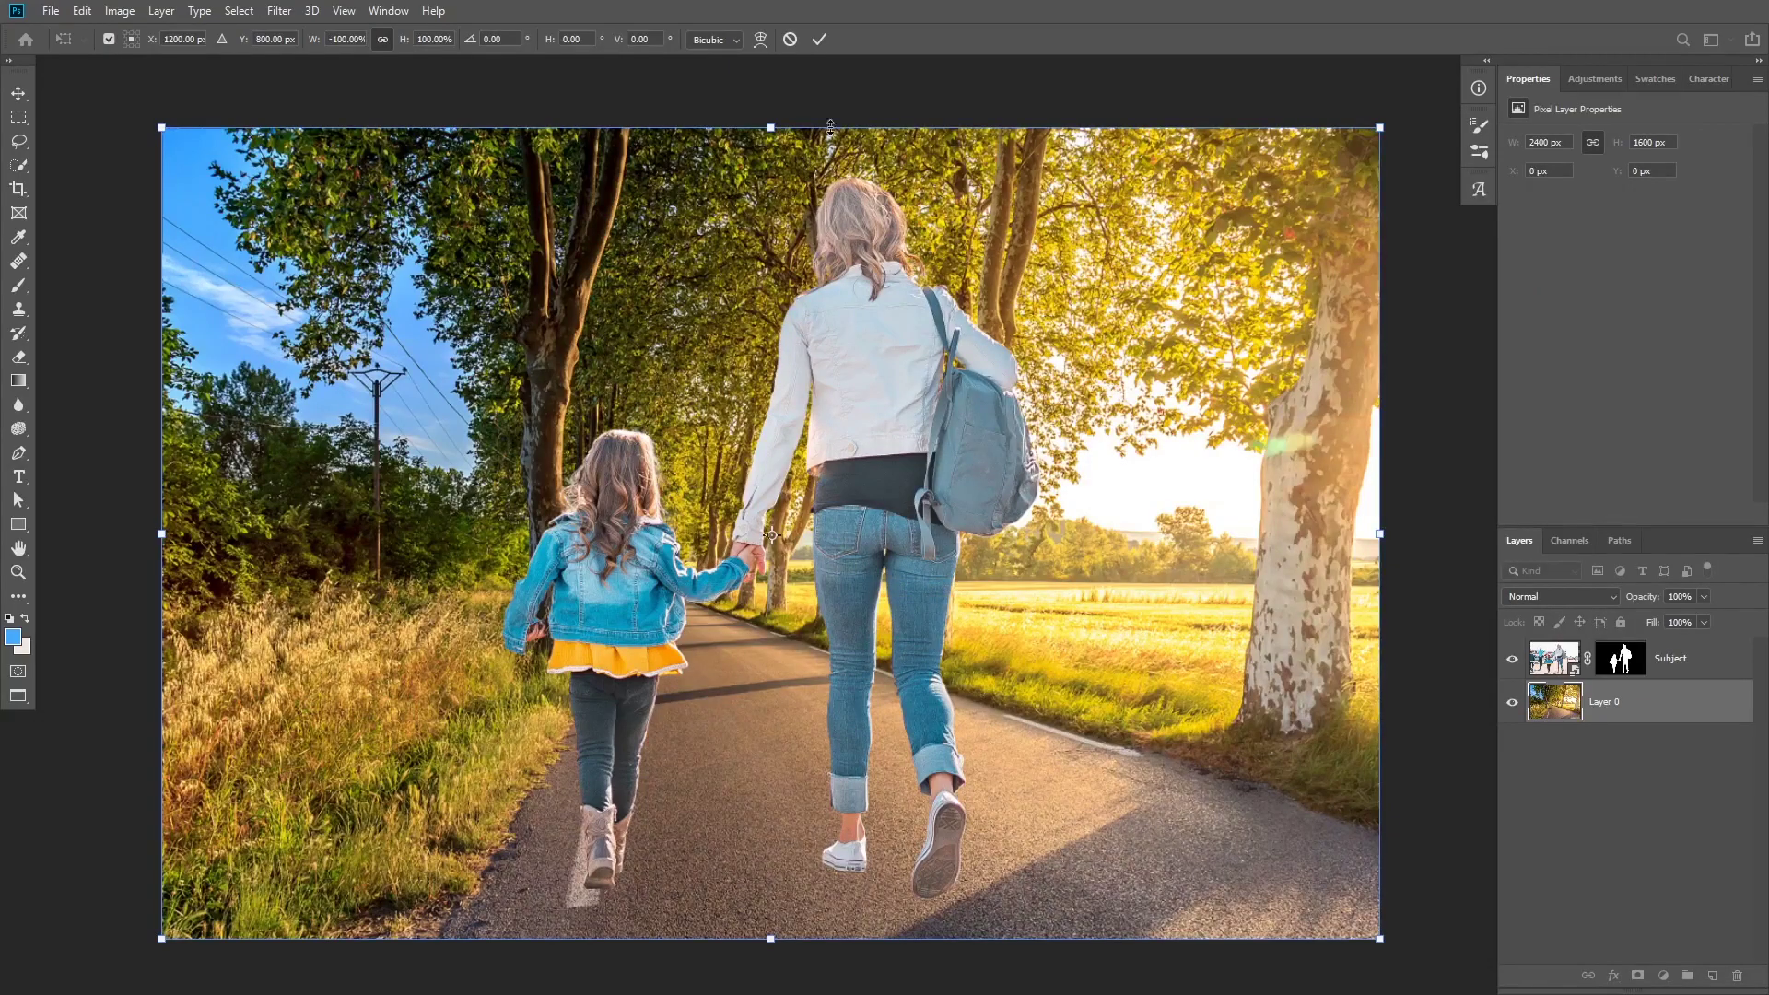
pyautogui.click(820, 38)
pyautogui.press('h')
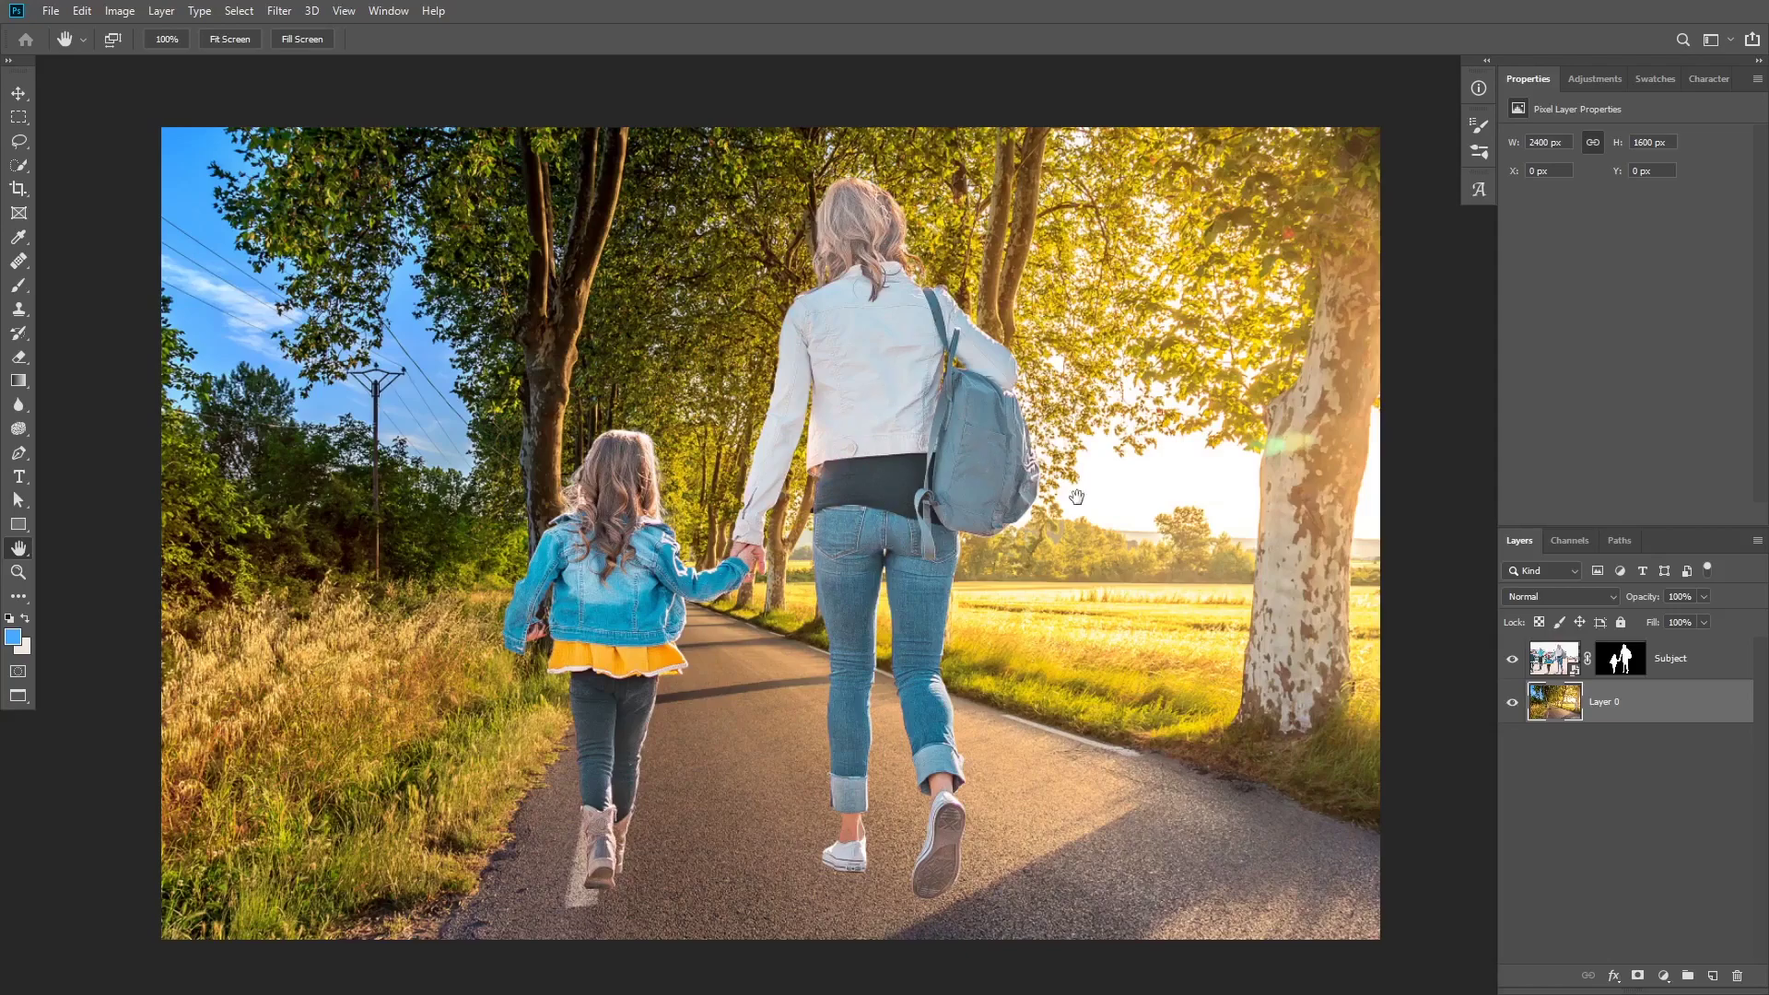
# Duplicate the Subject layer with its mask and hide the original Subject layer
pyautogui.click(1558, 661)
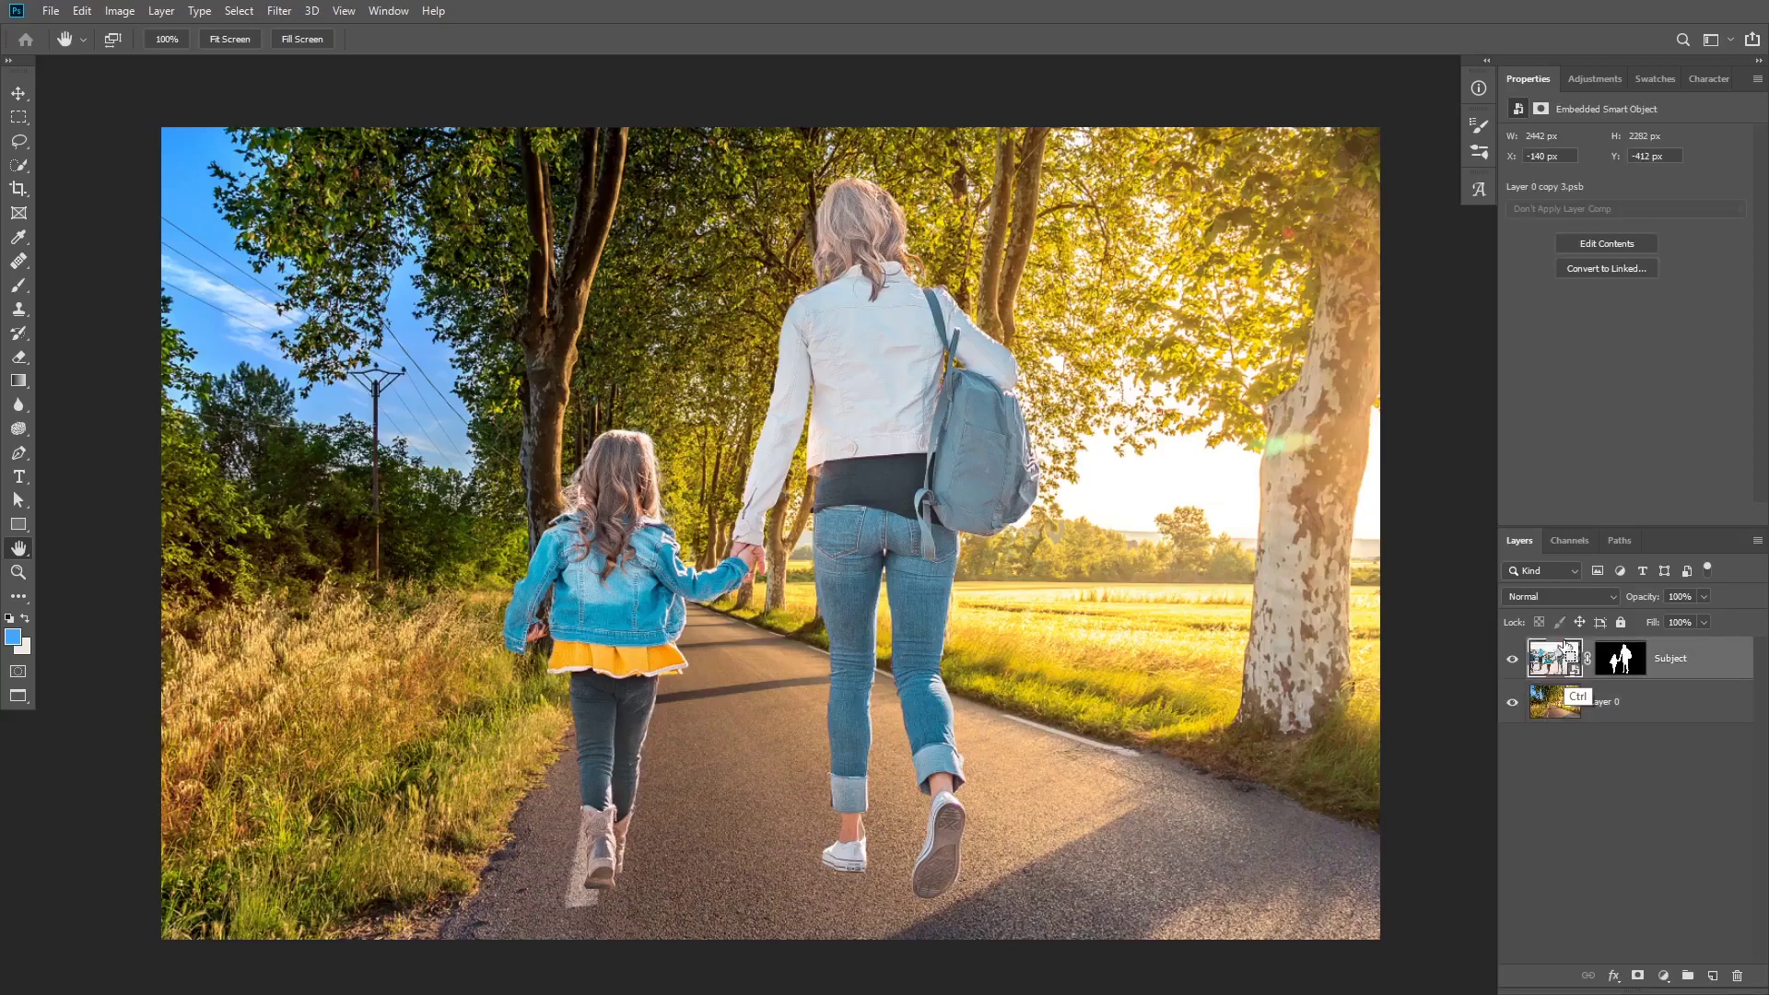
pyautogui.hotkey('ctrl', 'j')
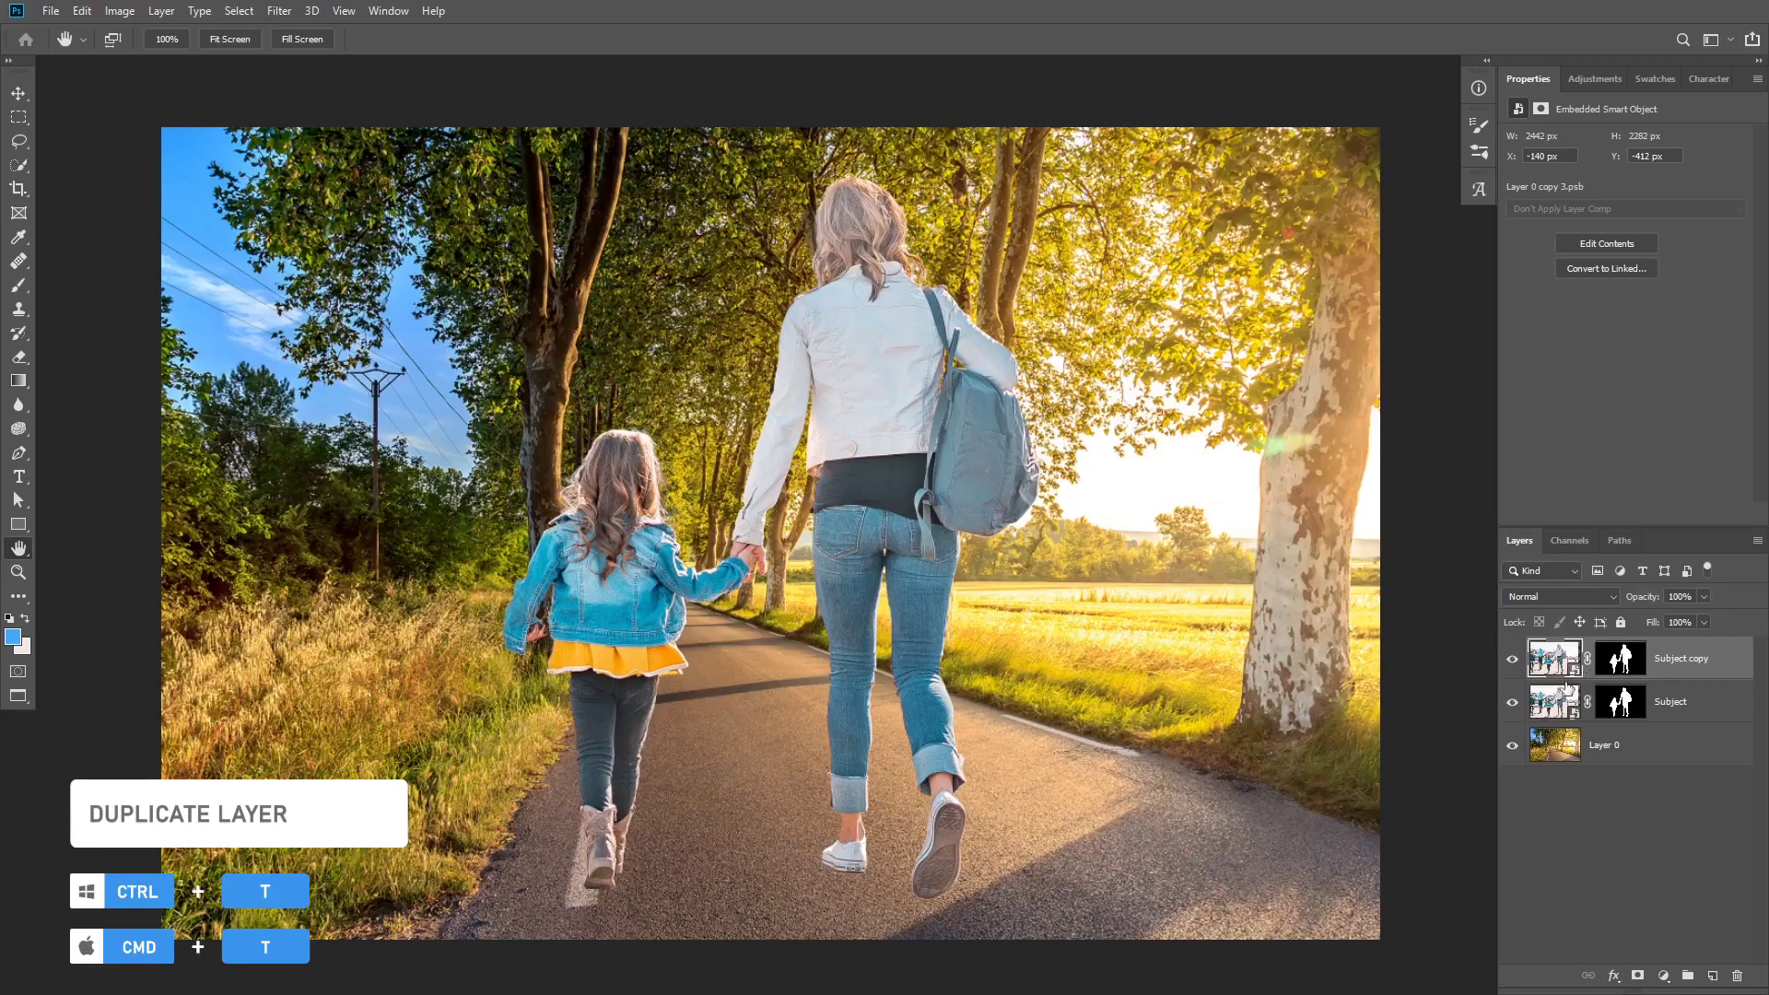
pyautogui.click(1512, 703)
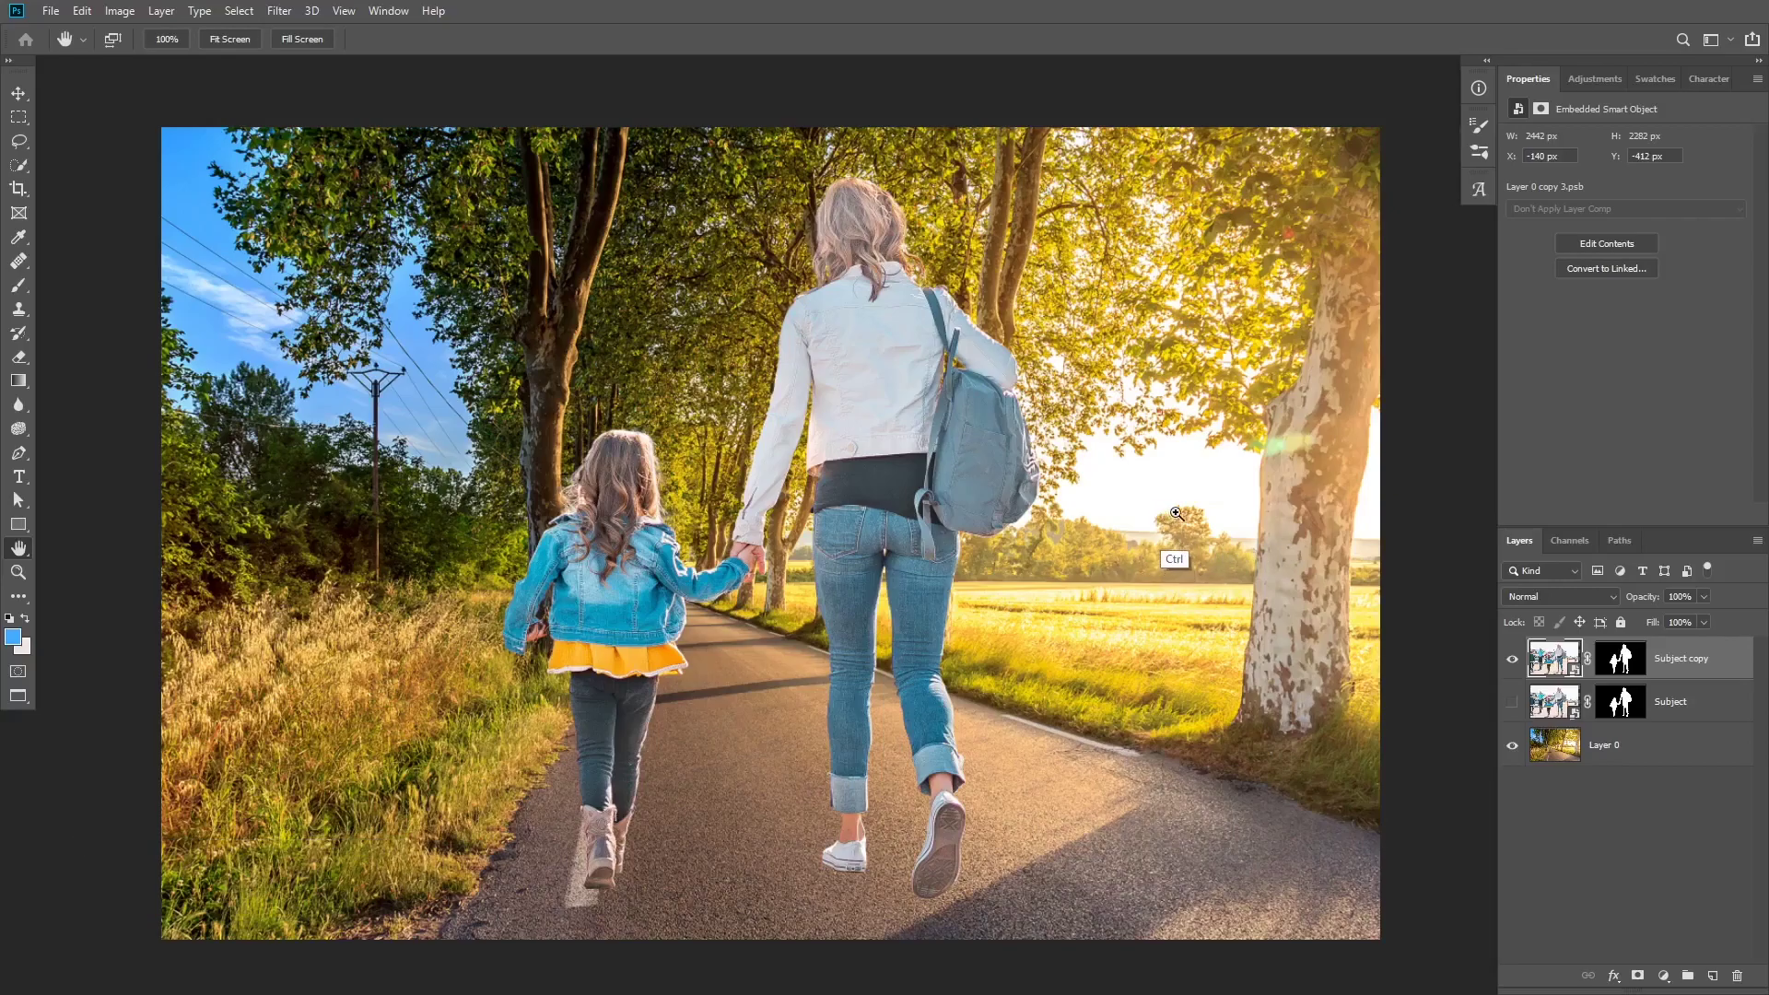
# Show the rulers and add a horizontal guide near the background's horizon
pyautogui.hotkey('ctrl', 'r')
pyautogui.moveTo(1151, 467); pyautogui.dragTo(1031, 463)
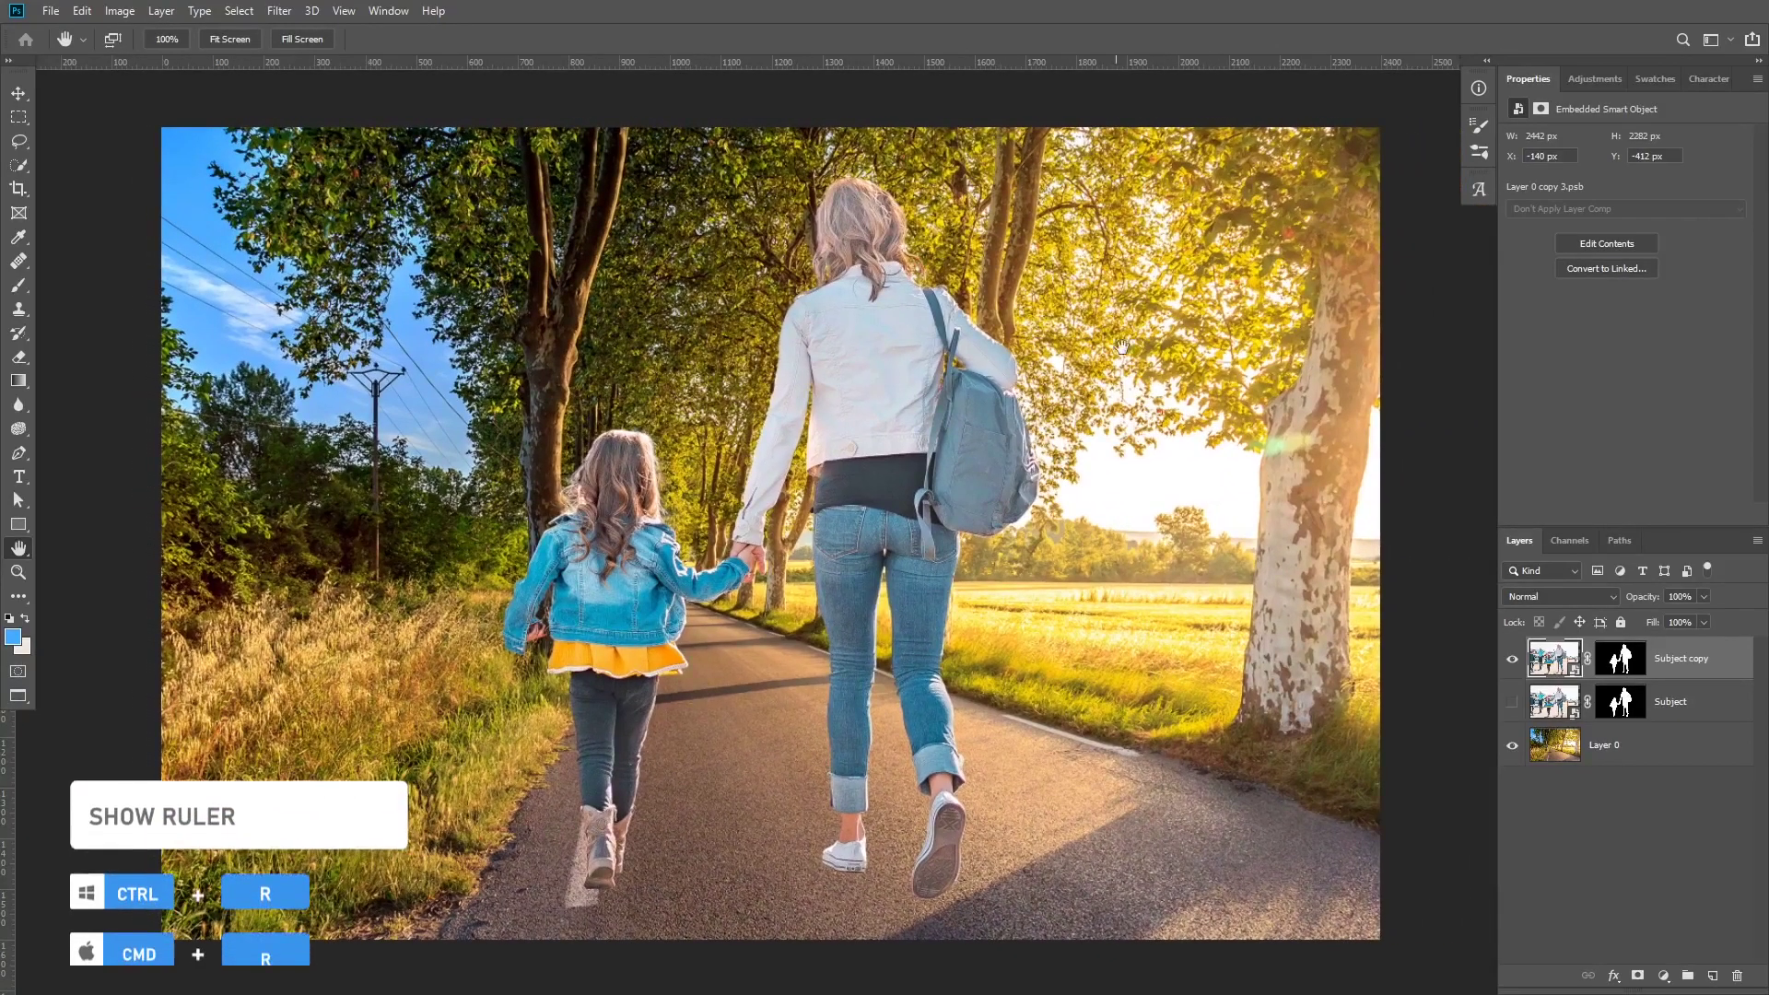
pyautogui.moveTo(1190, 66); pyautogui.dragTo(1177, 552)
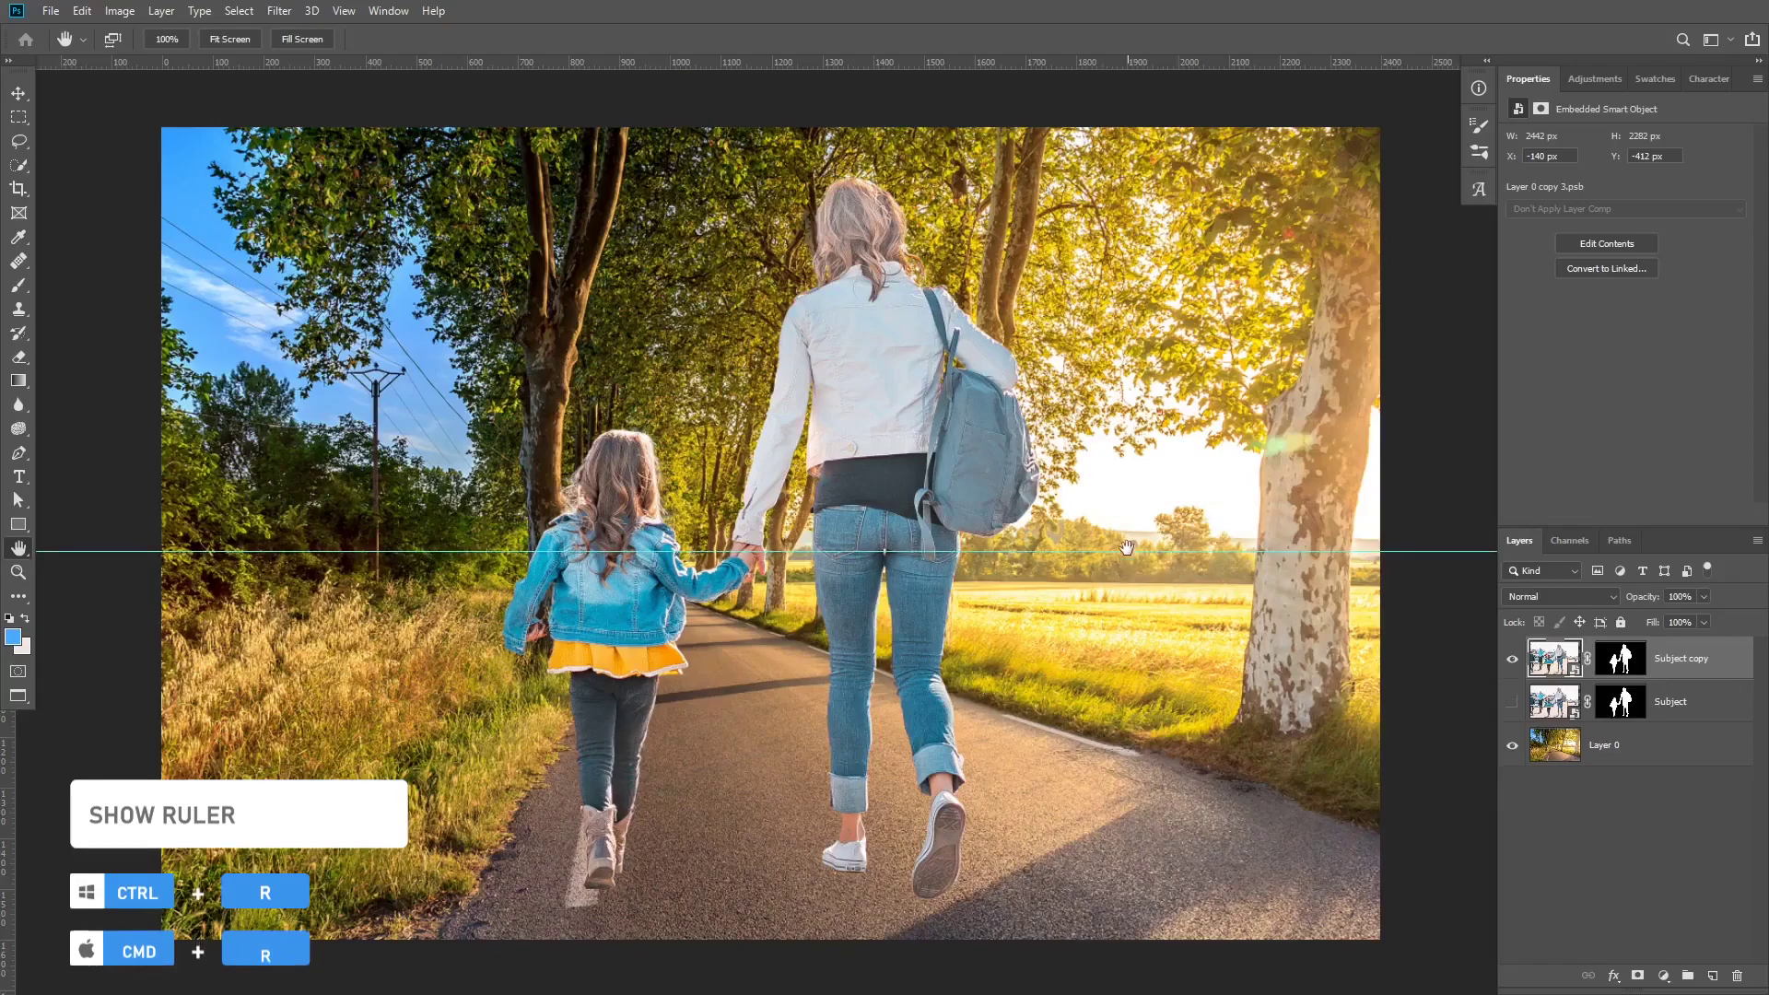
# Align the horizontal guide with the background's horizon, hiding the Subject copy layer only while adjusting it
pyautogui.click(1516, 661)
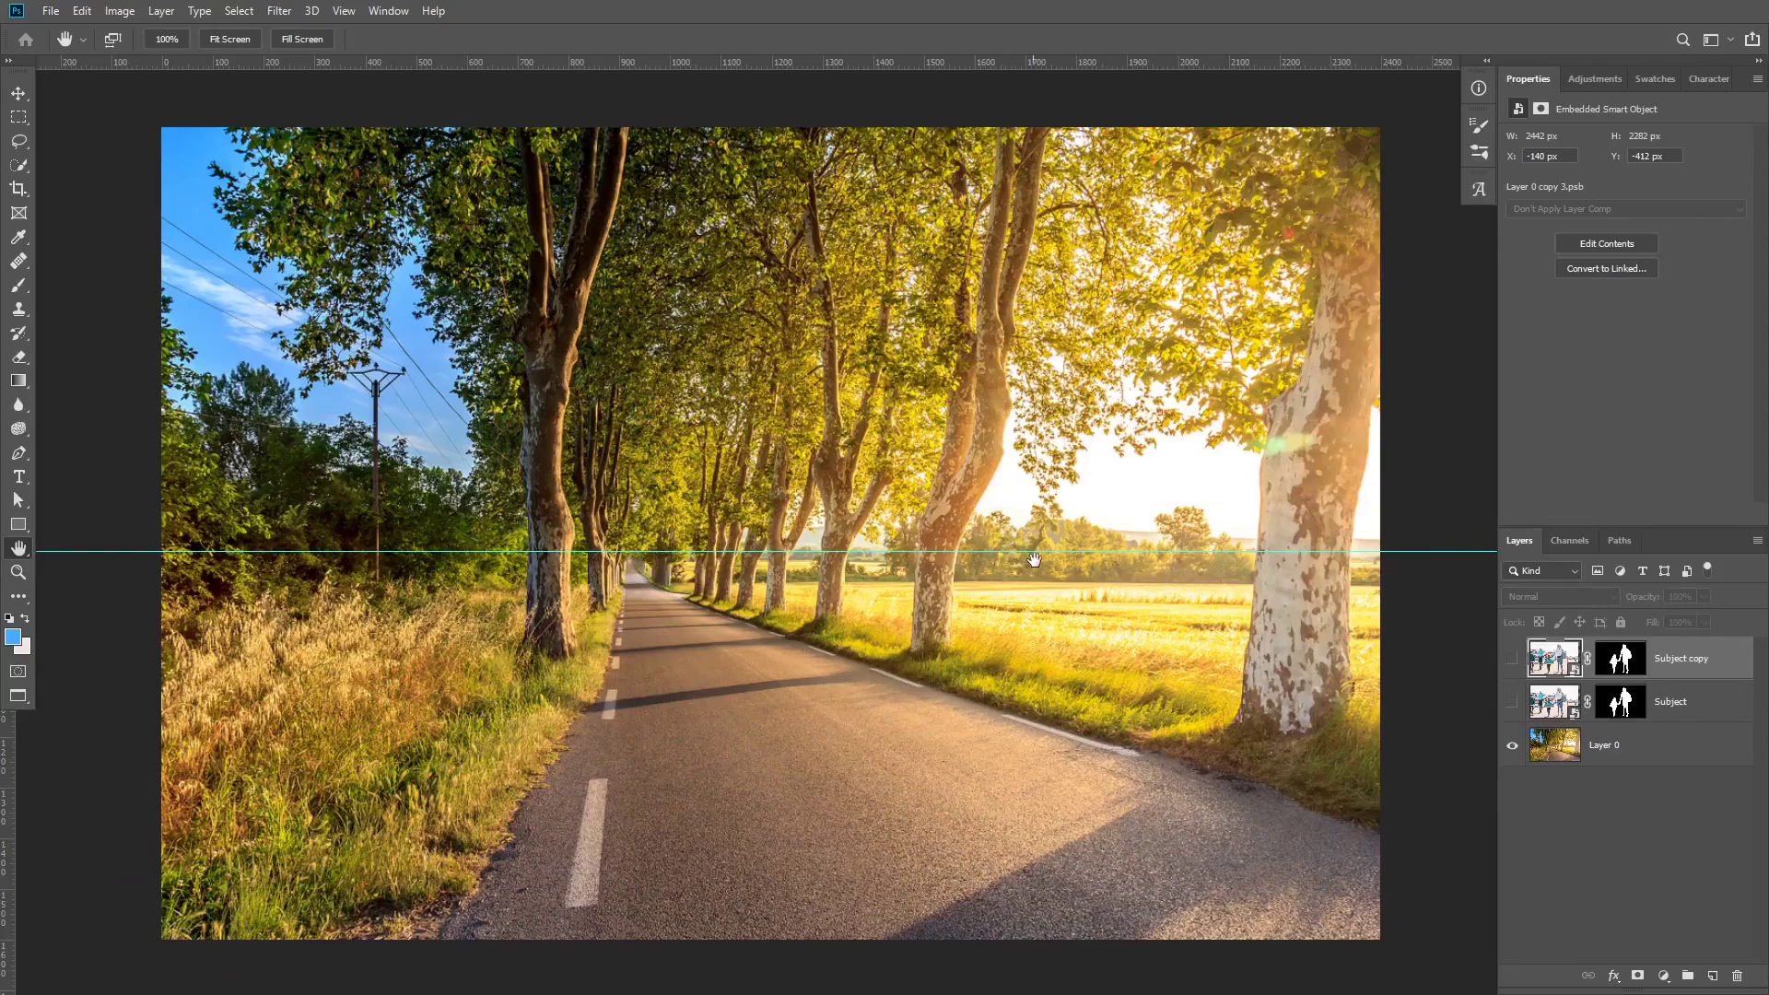
pyautogui.press('v')
pyautogui.hotkey('shift', 'v')
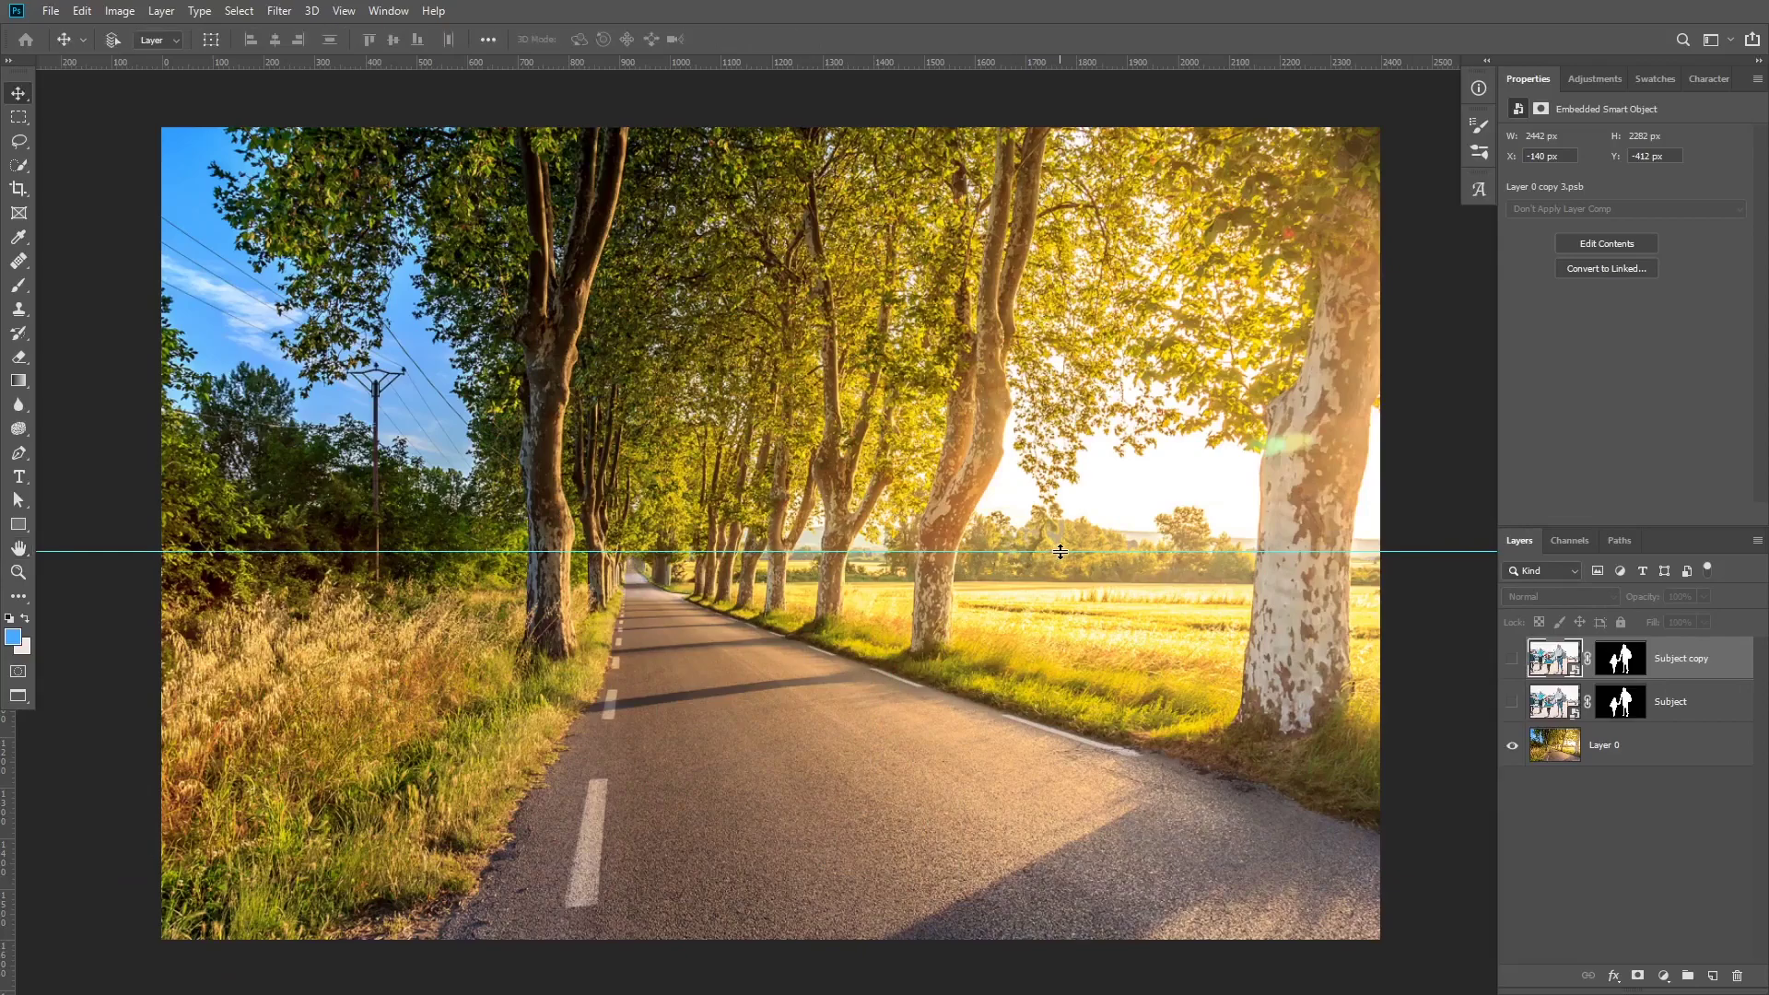
pyautogui.moveTo(1061, 551); pyautogui.dragTo(1065, 563)
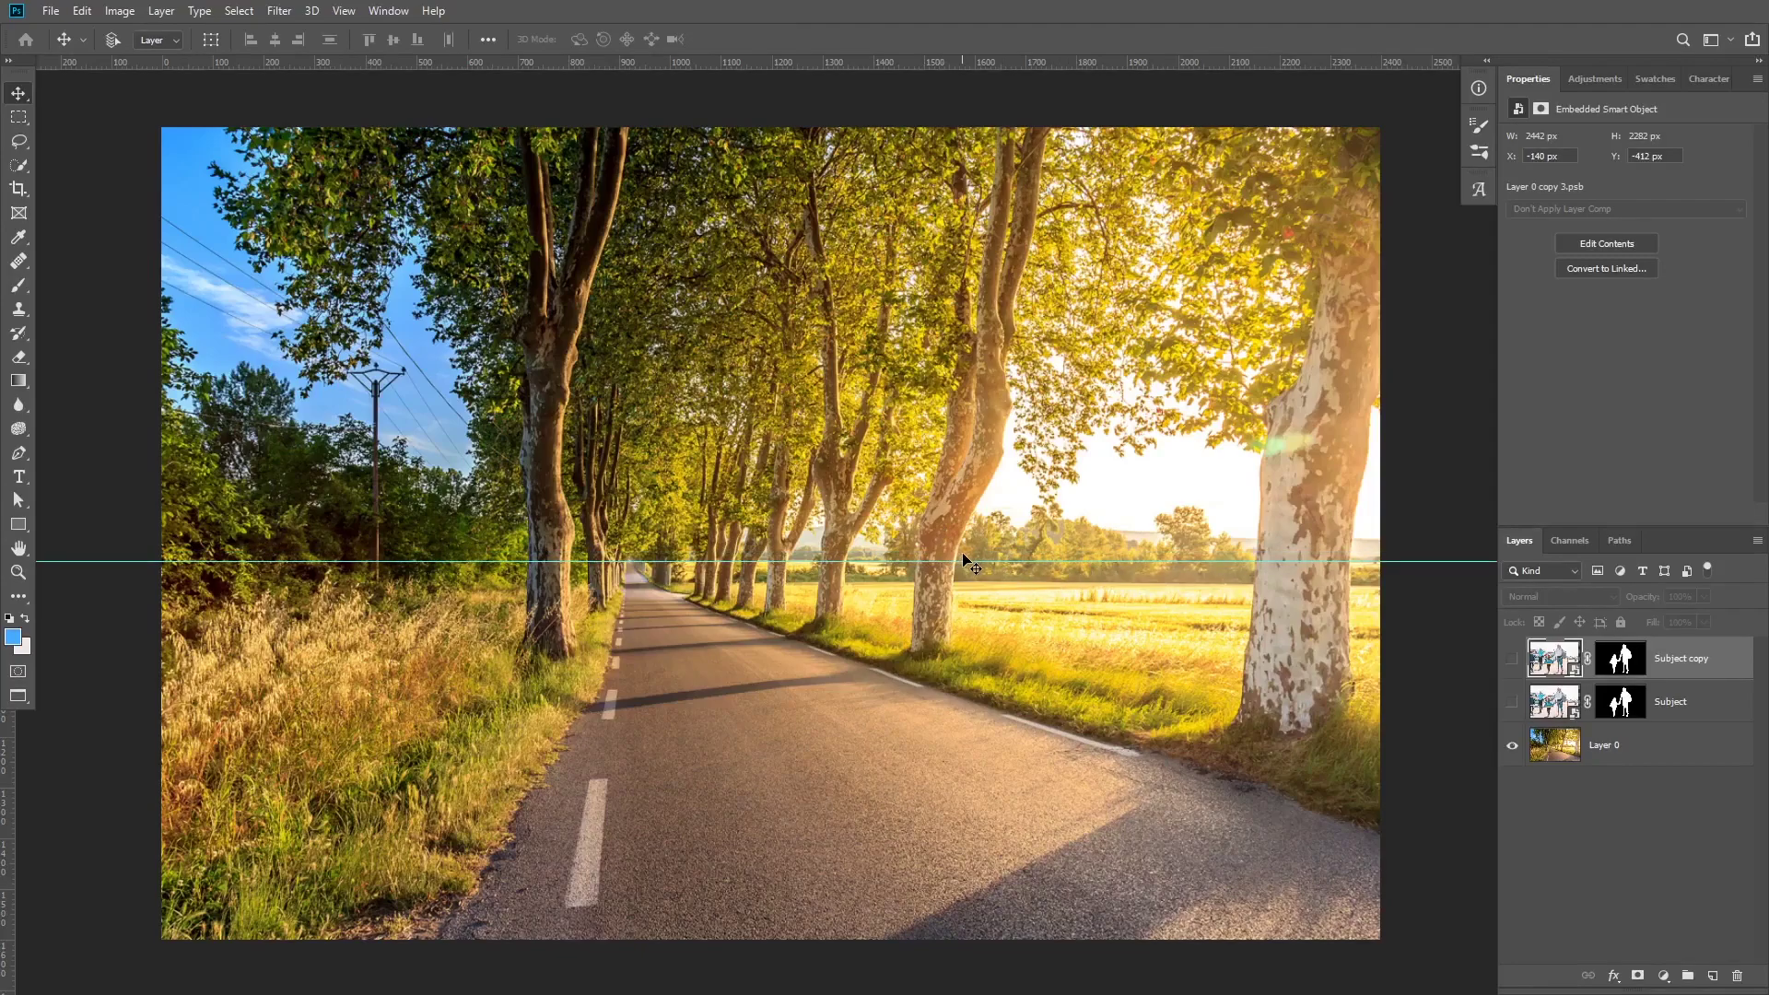
pyautogui.click(1514, 658)
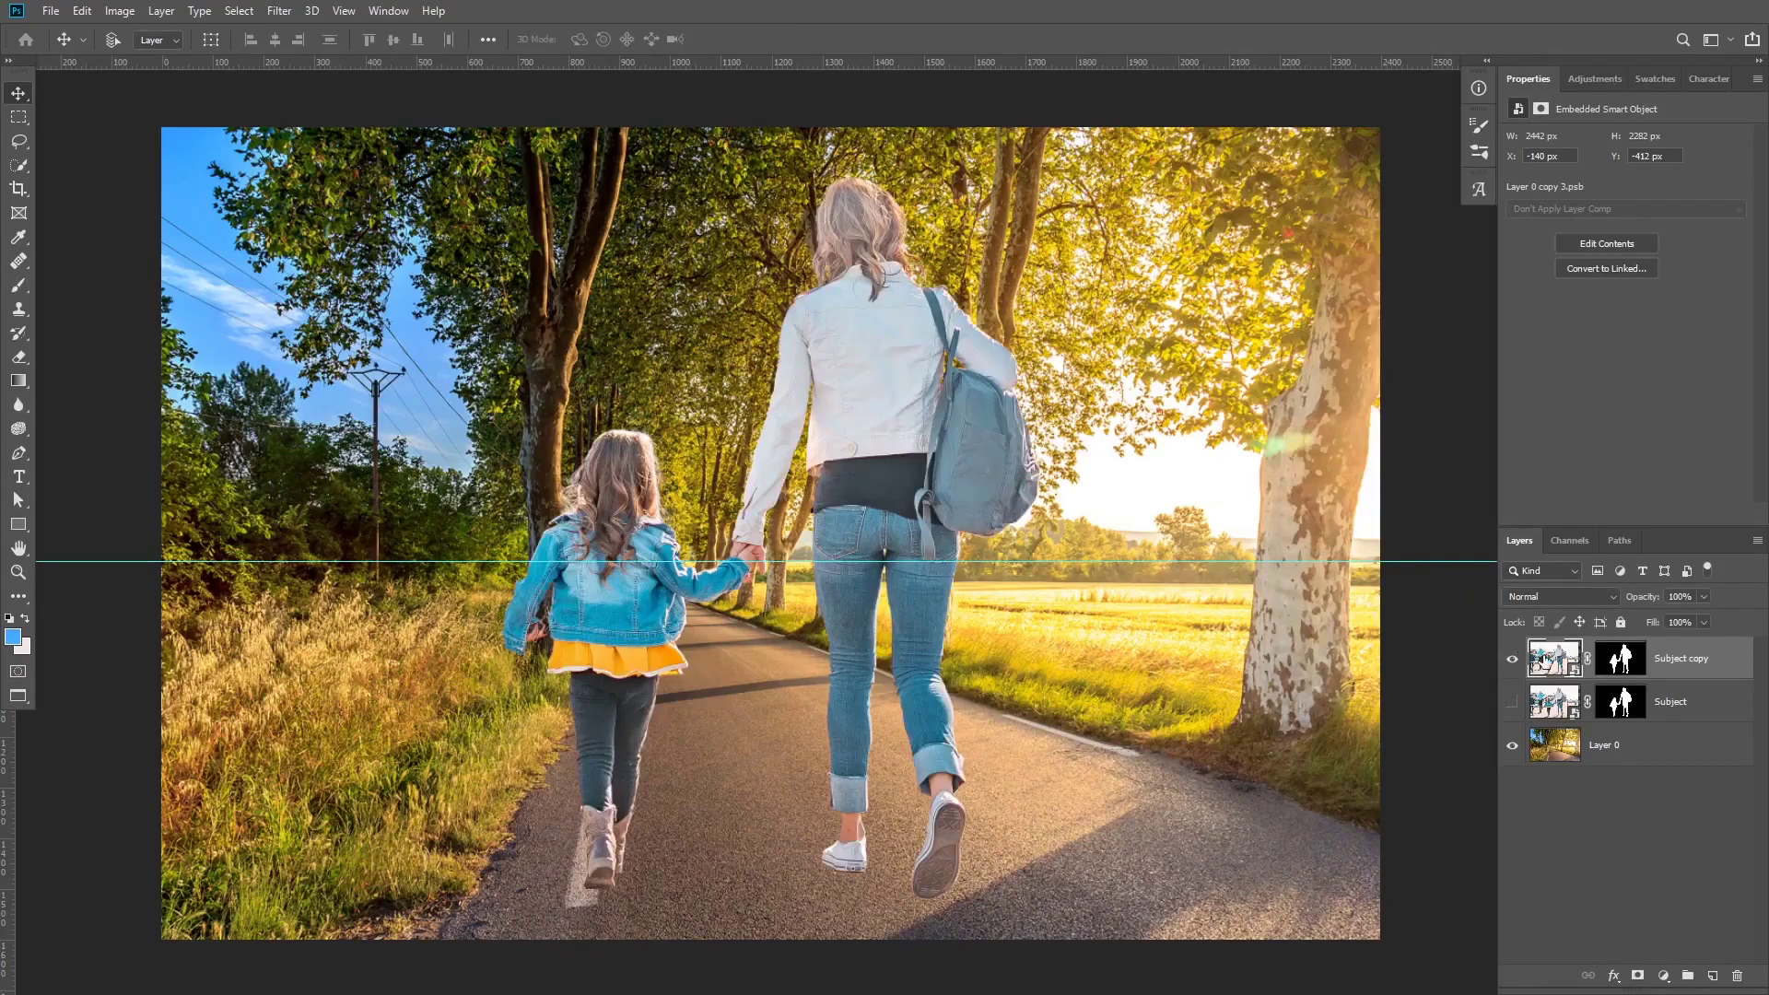
# Select both subject layers and move them right to a centre of about X 1408 px, uncovering the road's vanishing point
pyautogui.keyDown('ctrl'); pyautogui.click(1659, 708); pyautogui.keyUp('ctrl')
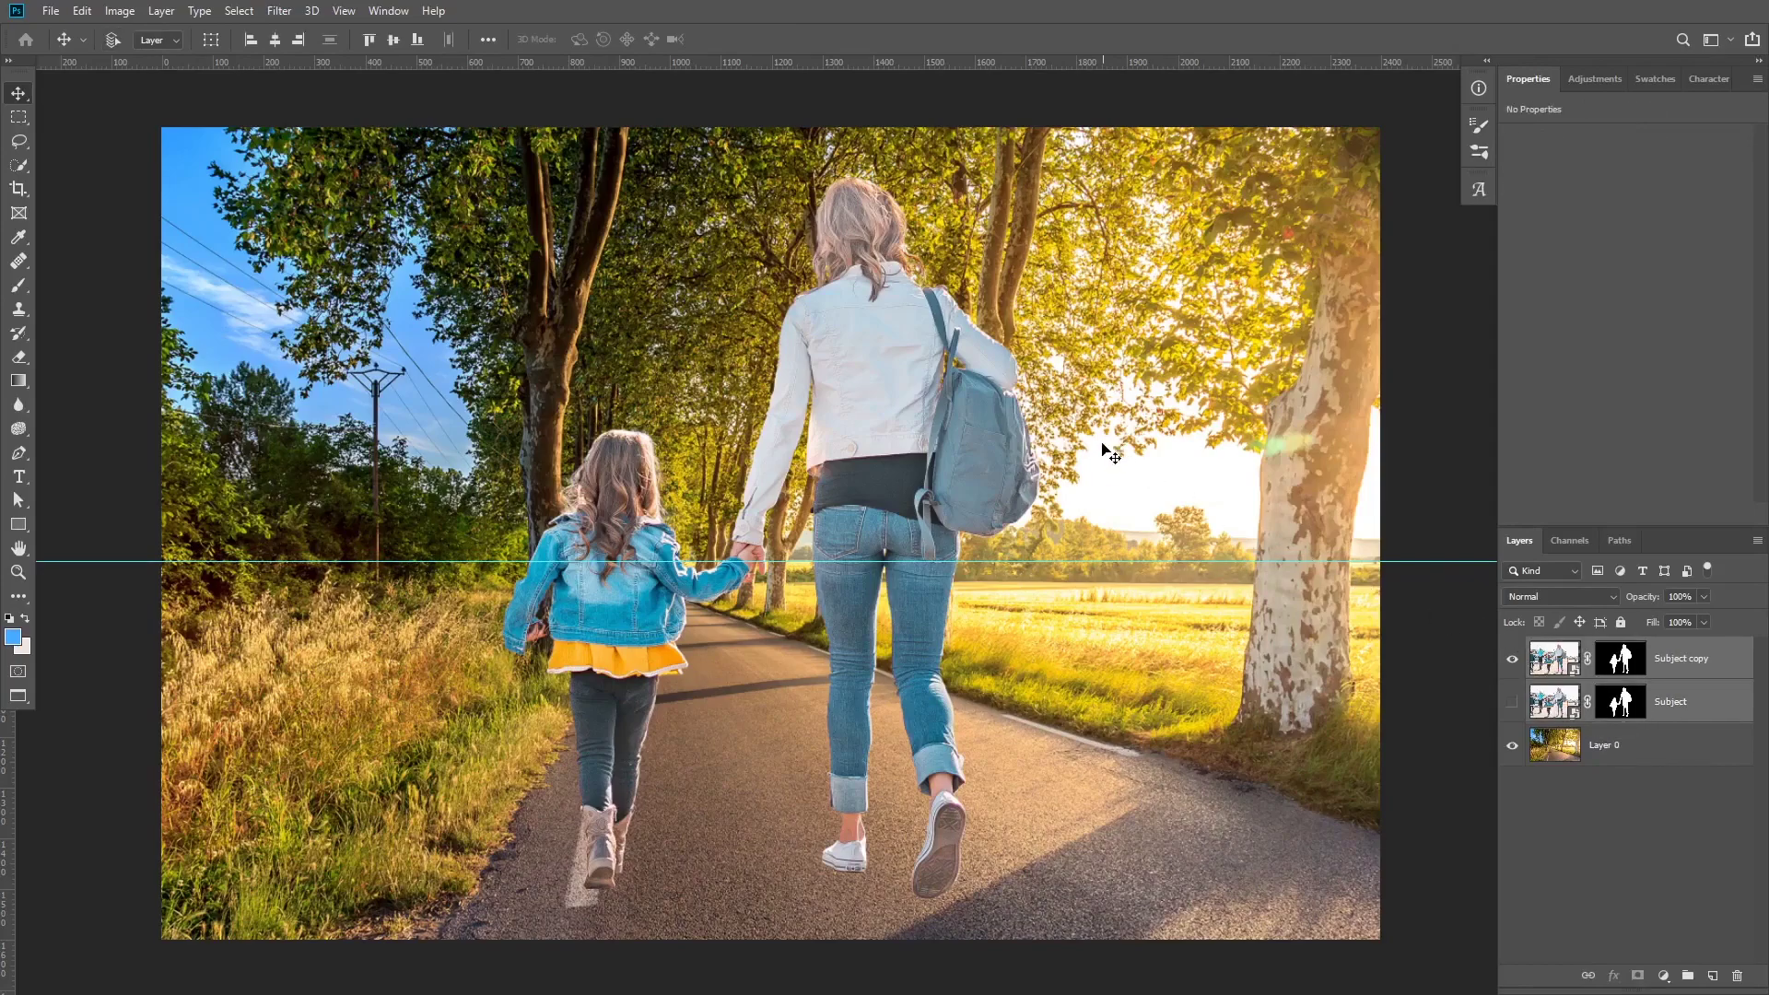
pyautogui.hotkey('ctrl', 't')
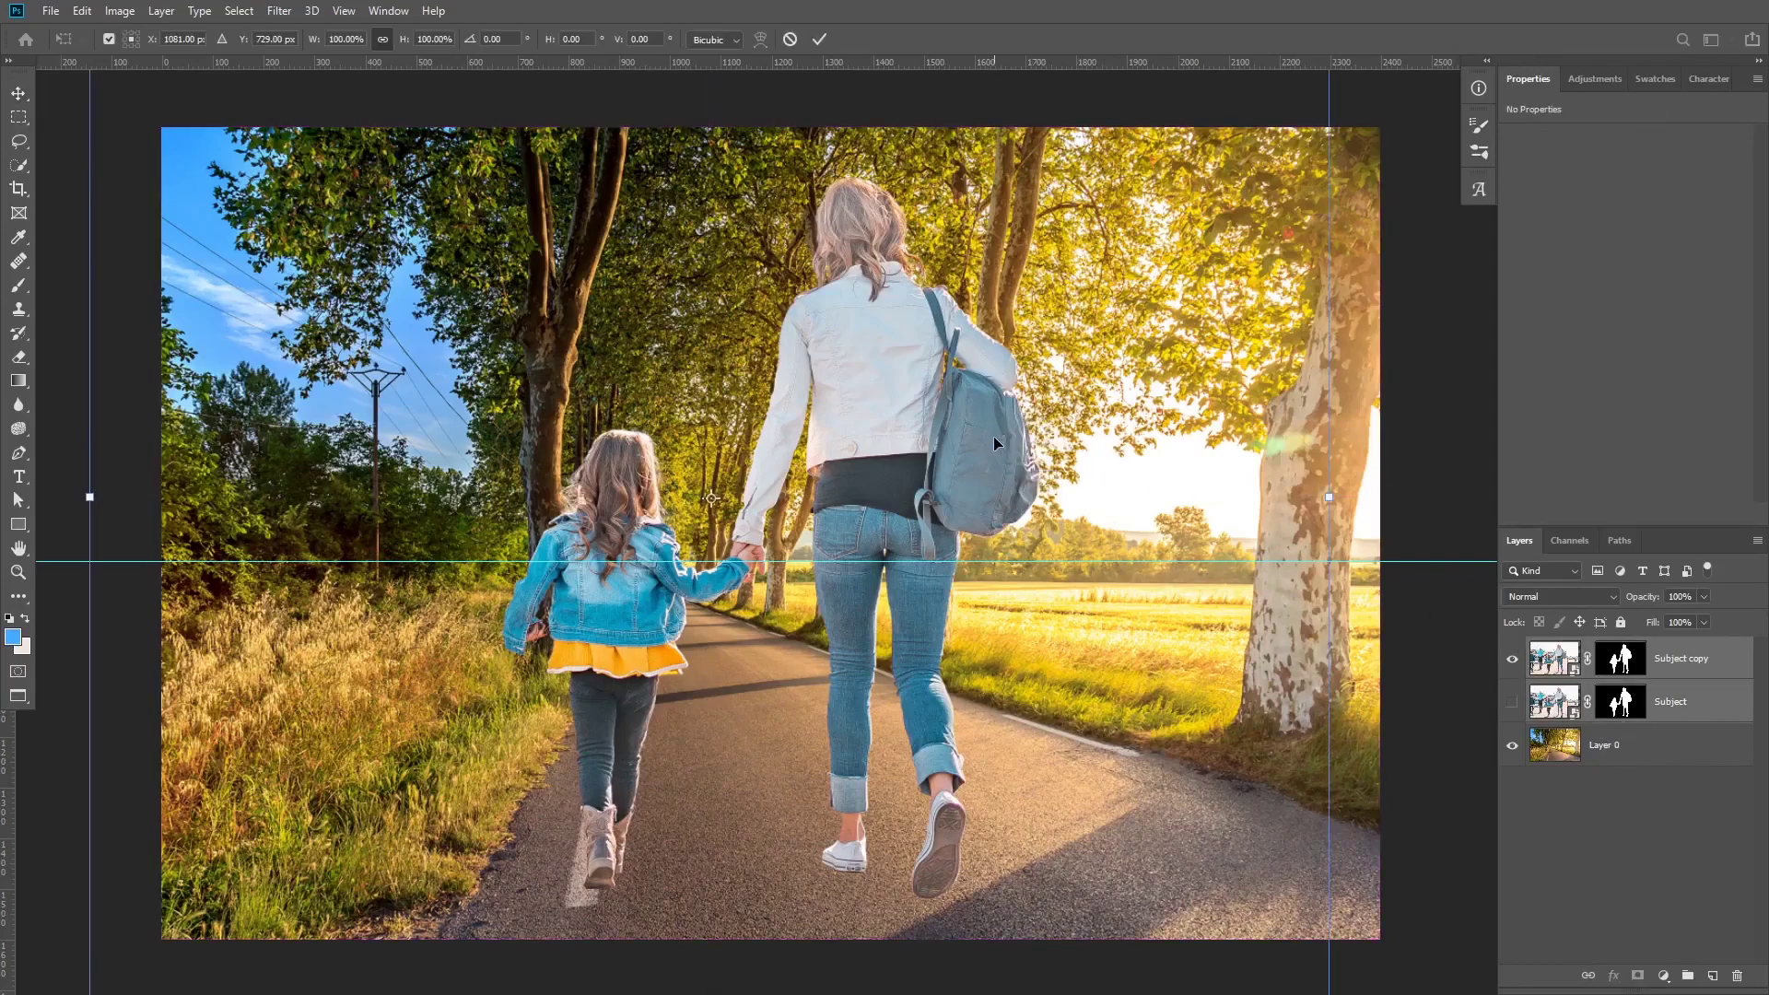
pyautogui.scroll(-2, 992, 433)
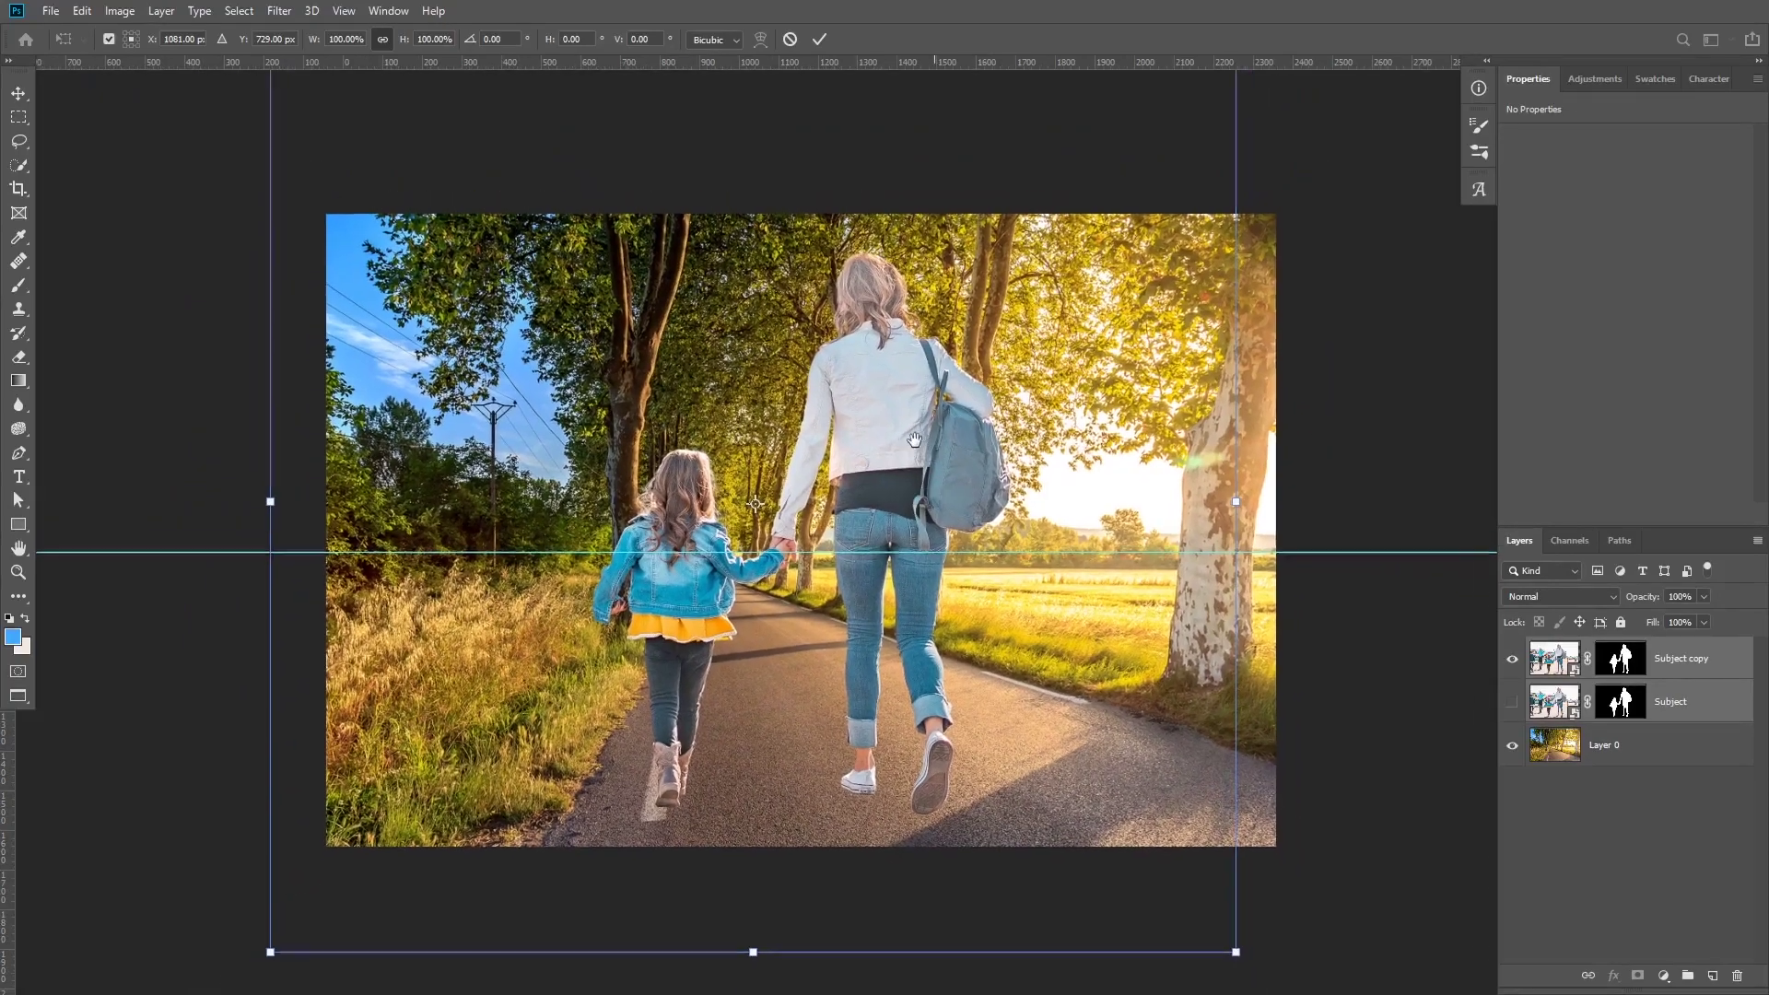
pyautogui.moveTo(914, 440); pyautogui.dragTo(888, 456)
pyautogui.moveTo(729, 514); pyautogui.dragTo(687, 571)
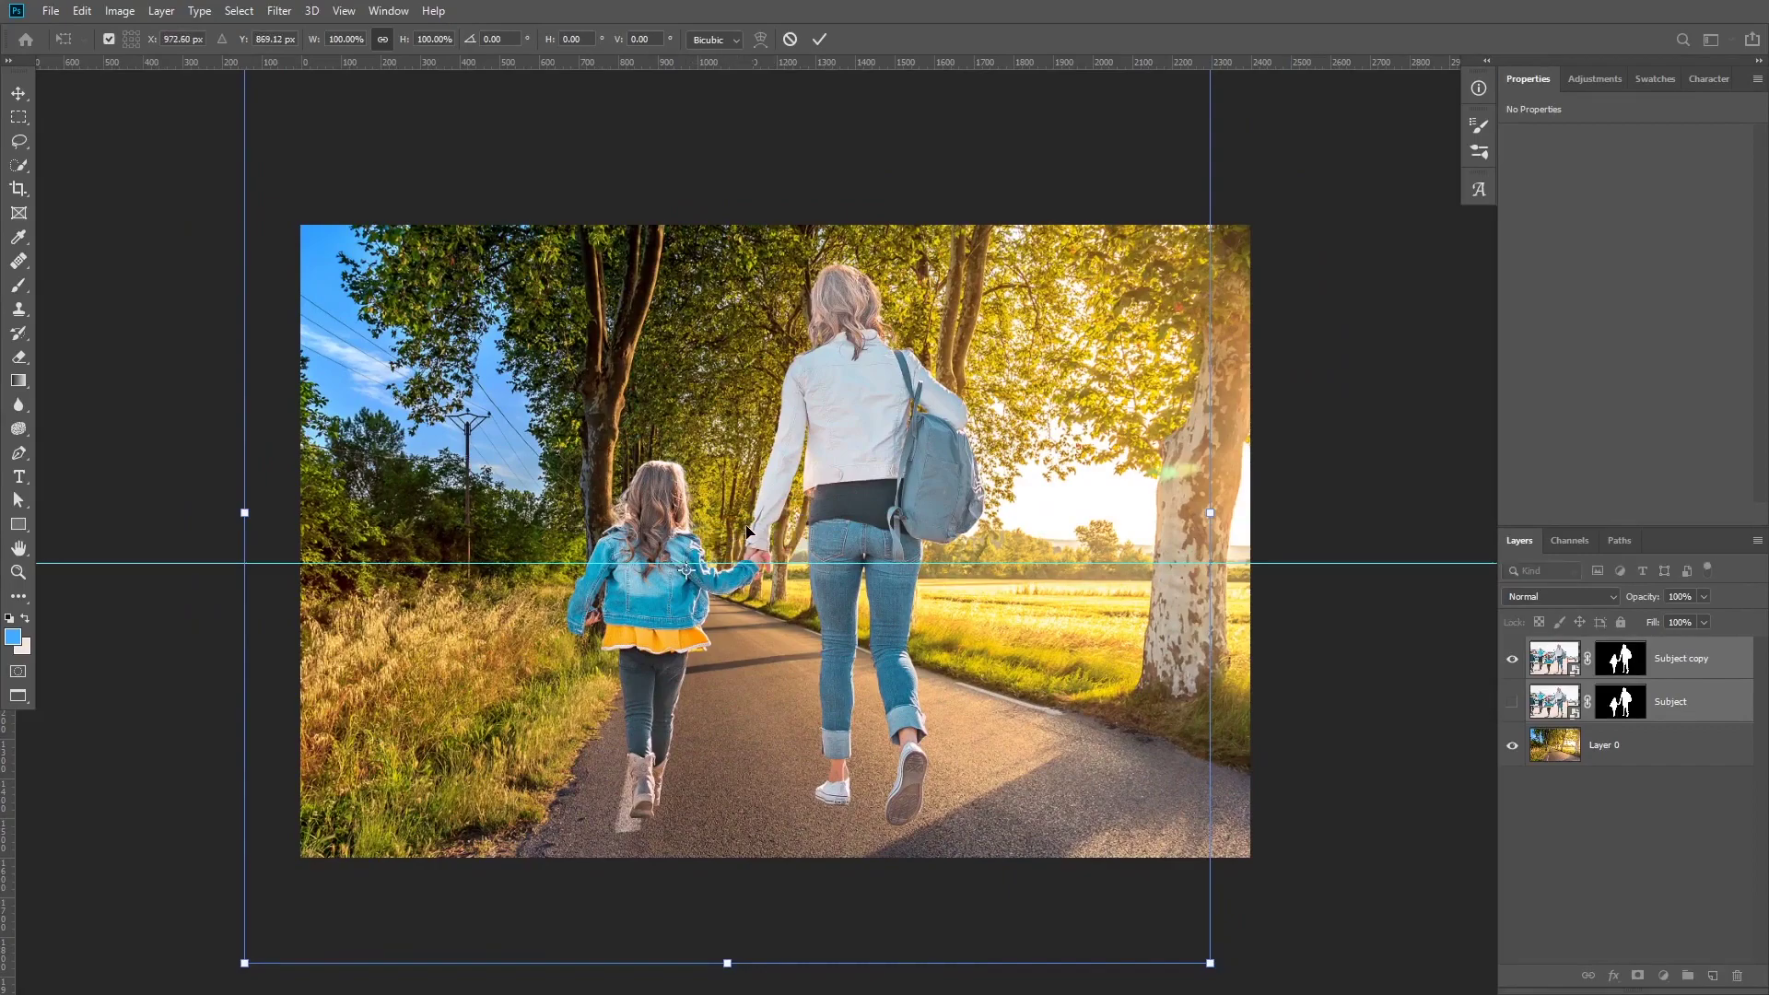
pyautogui.press('Return')
pyautogui.moveTo(801, 541); pyautogui.dragTo(928, 544)
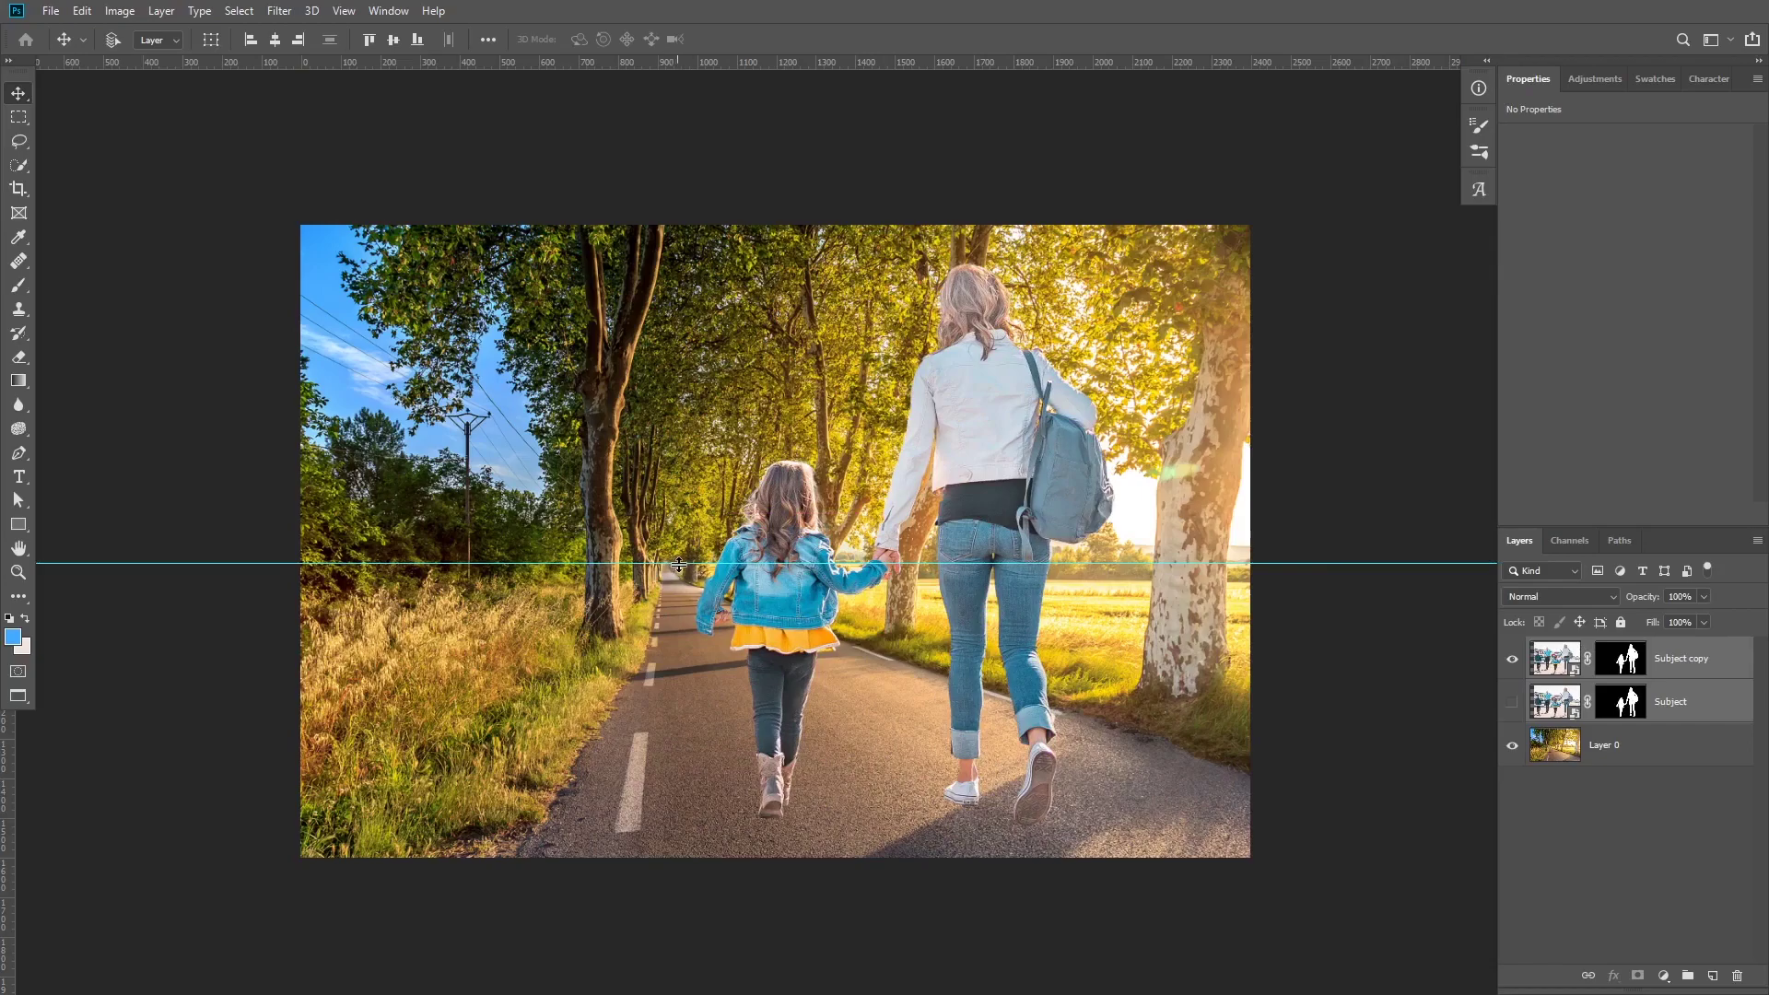
# Try scaling both subject layers to about 31% around a reference point on the vanishing point, about X 928, Y 853 px
pyautogui.hotkey('ctrl', 't')
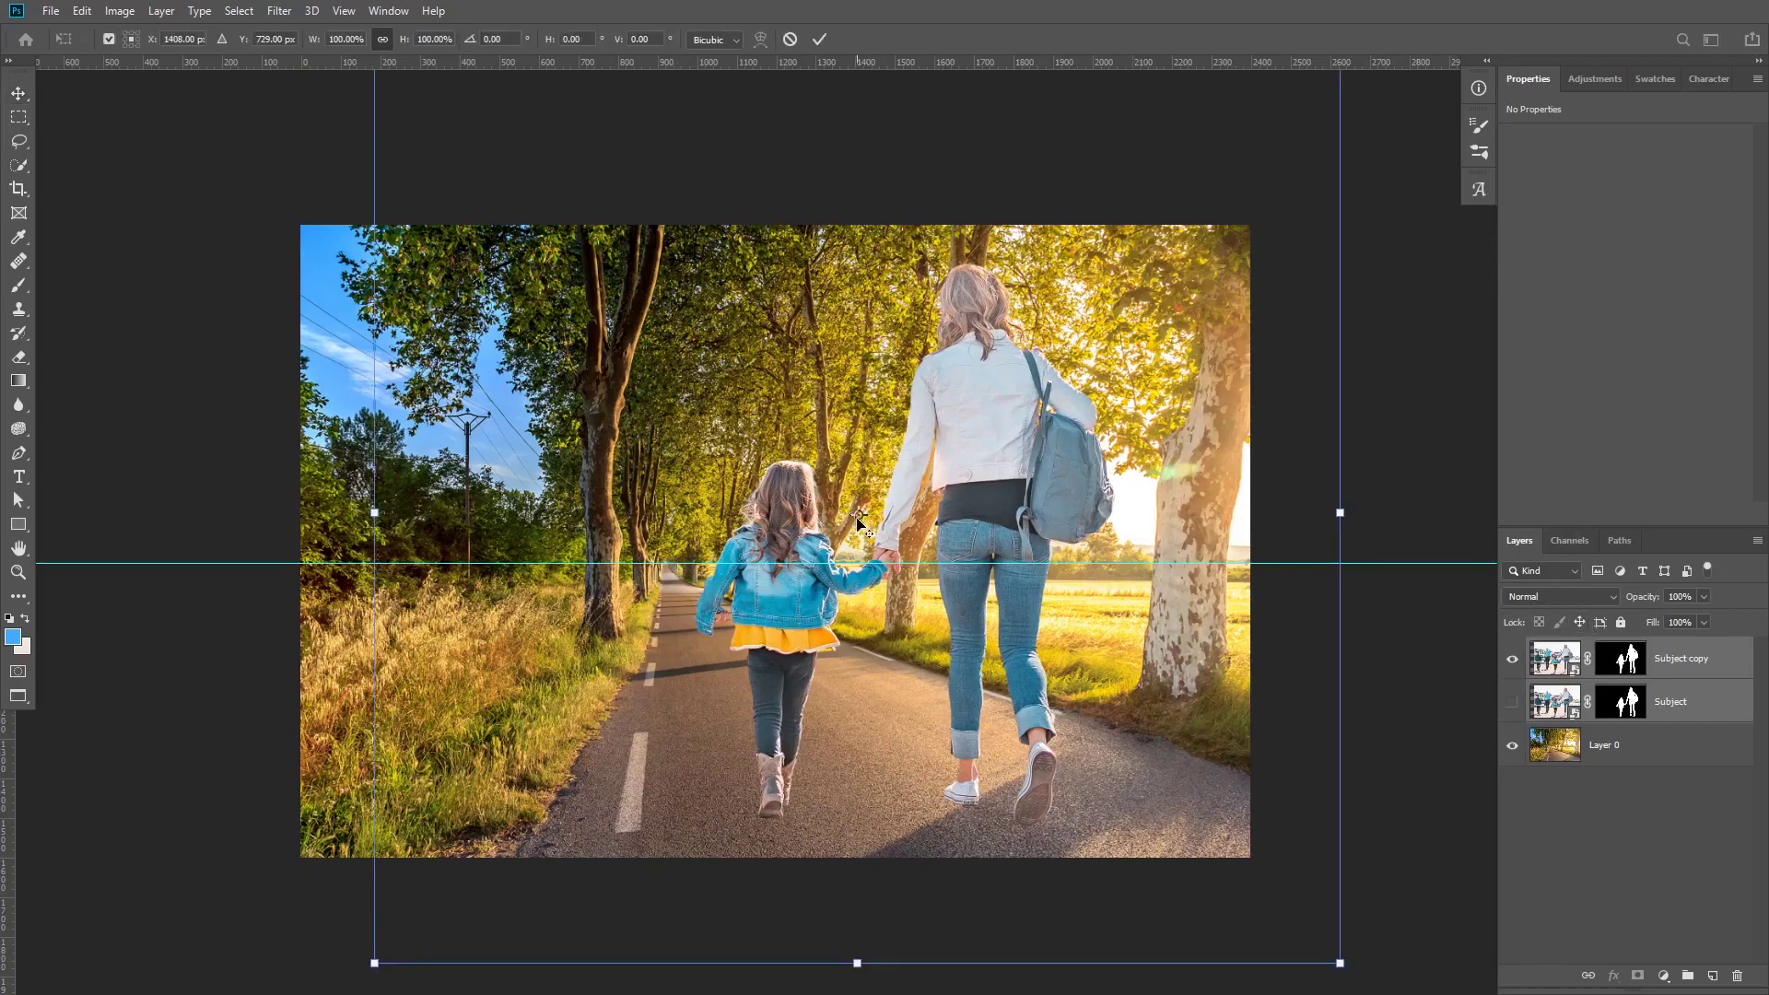
pyautogui.moveTo(860, 513); pyautogui.dragTo(669, 565)
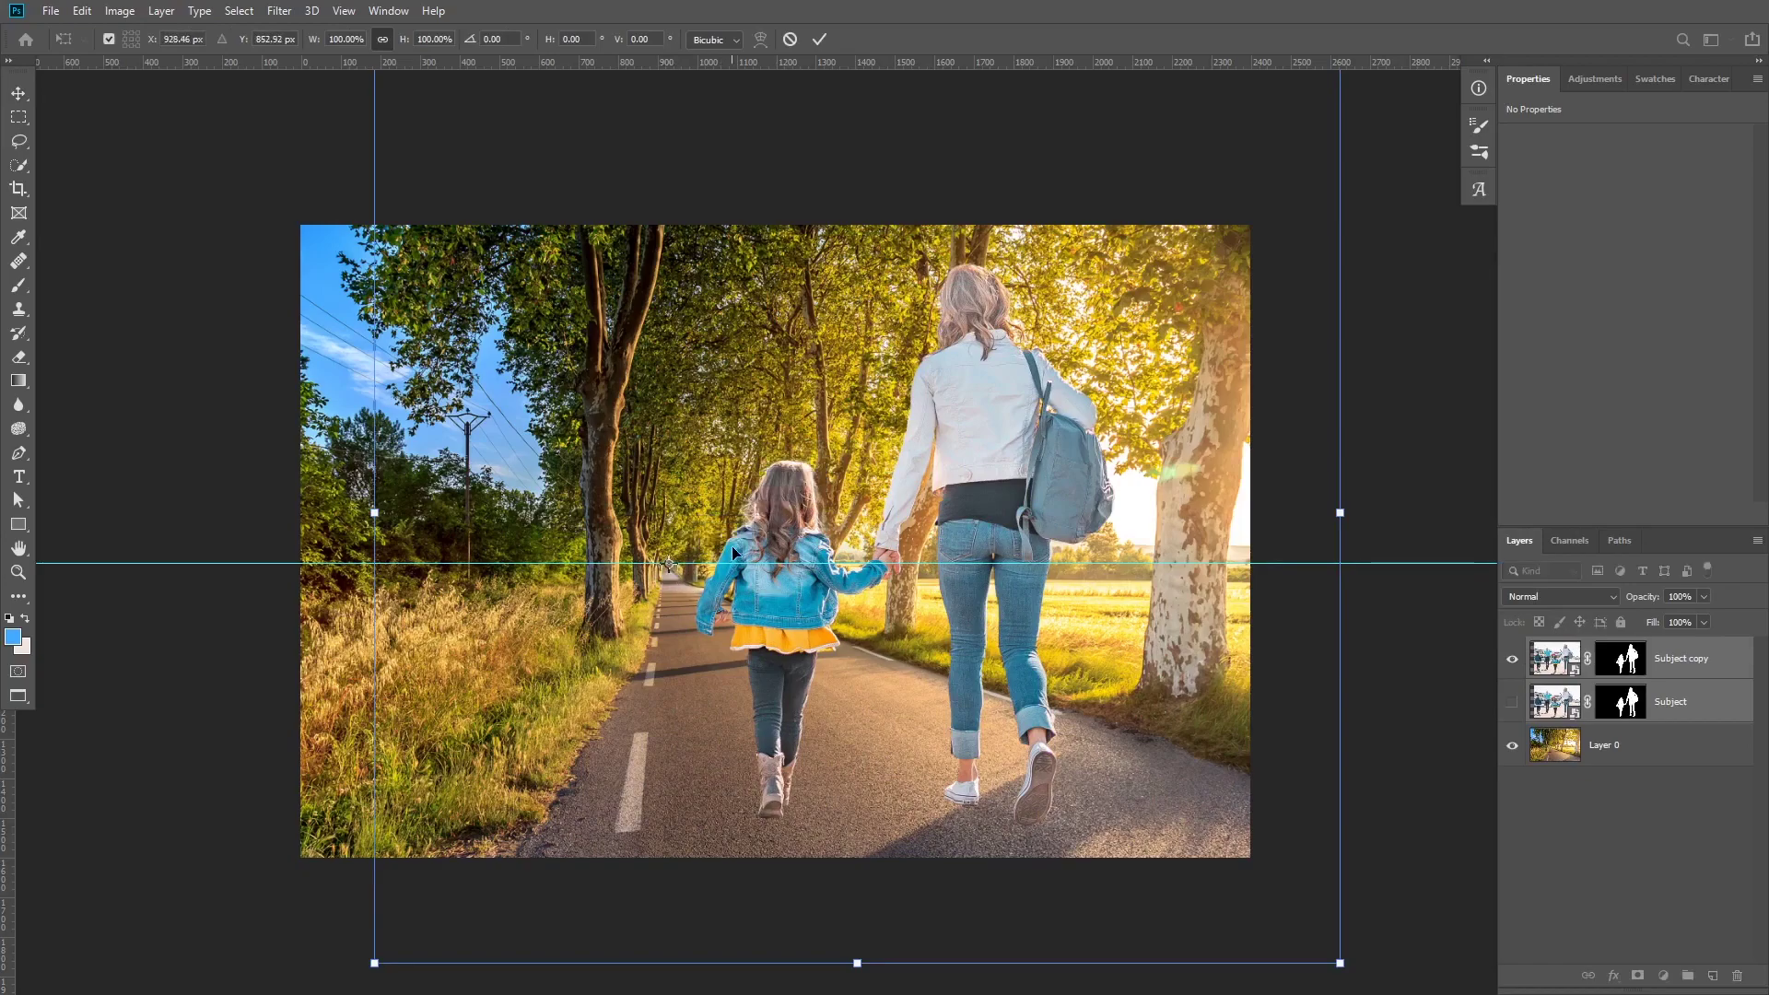
pyautogui.scroll(-3, 904, 427)
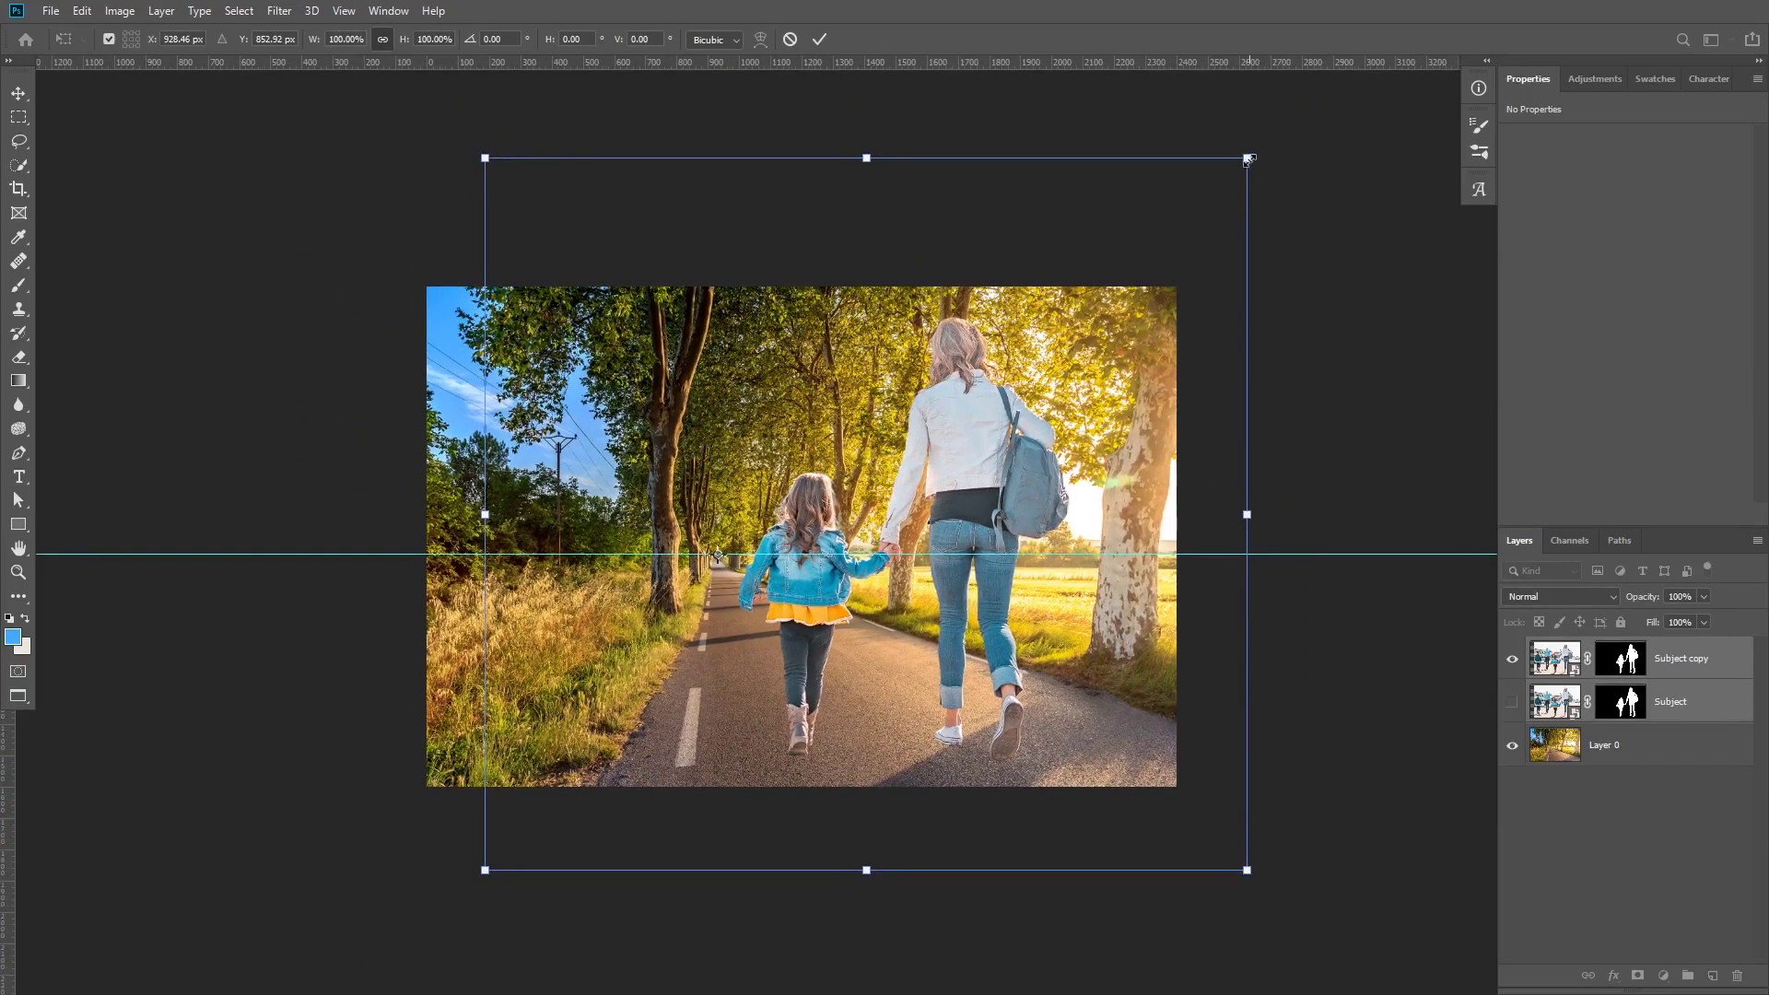
pyautogui.moveTo(1248, 160); pyautogui.dragTo(846, 381)
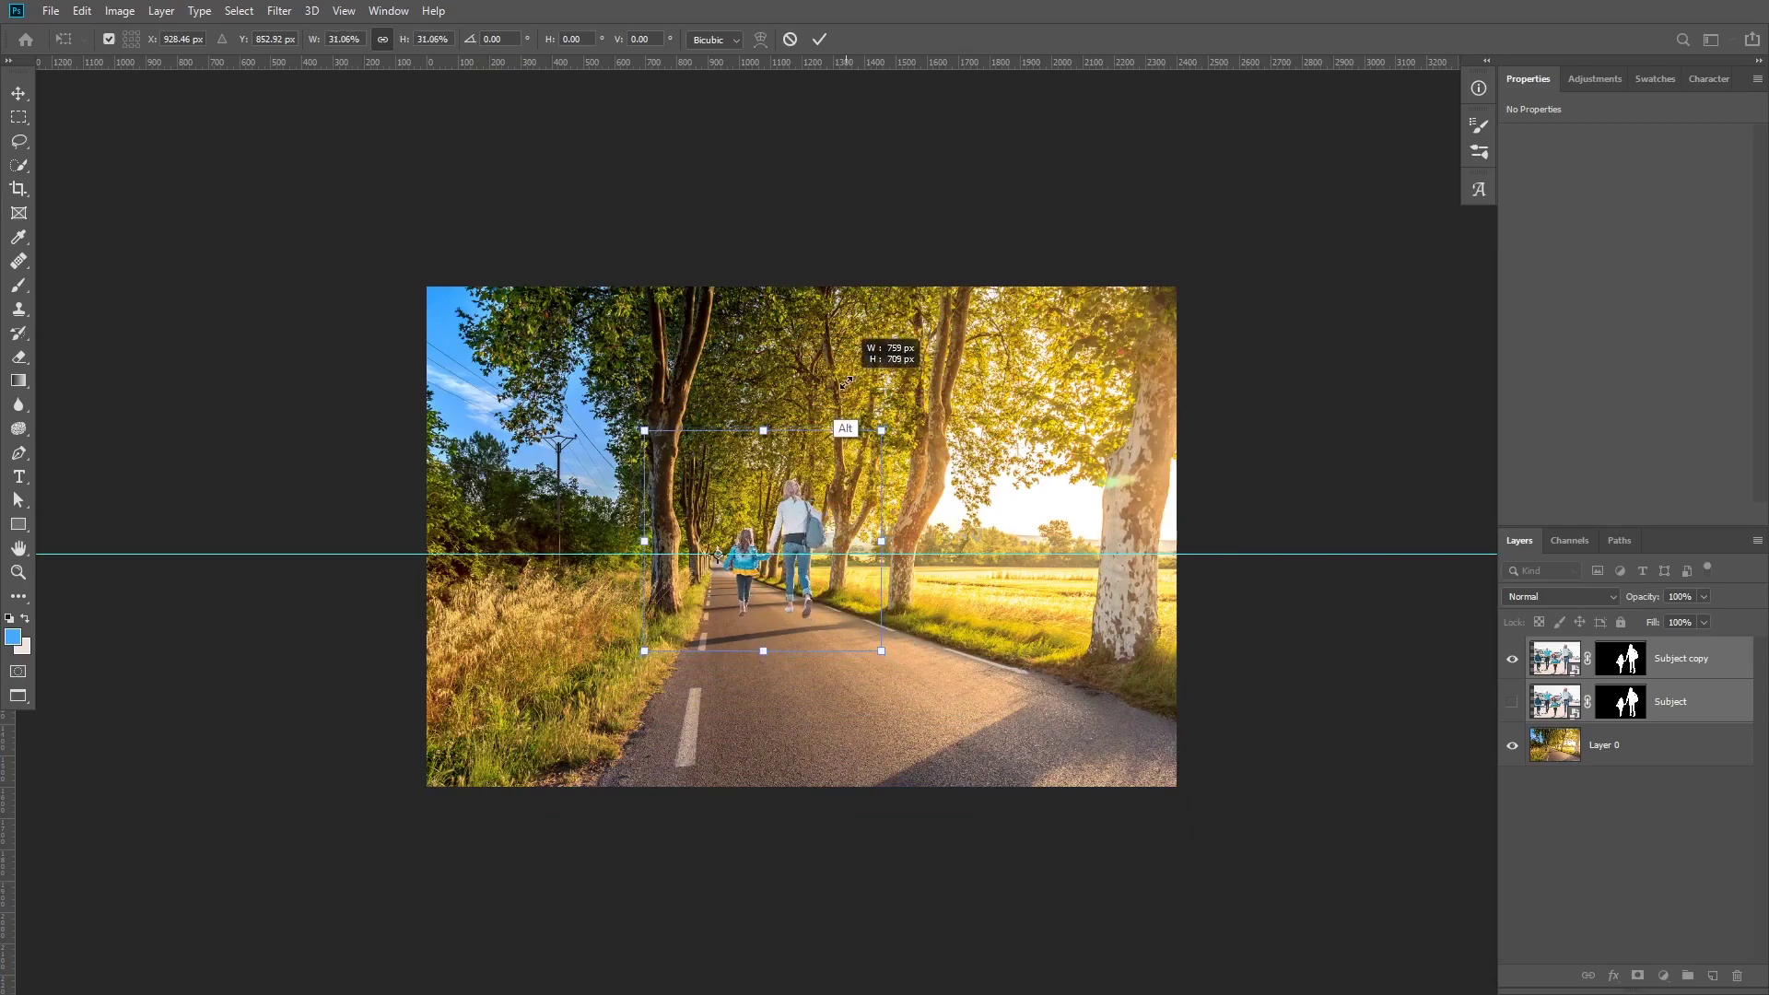
pyautogui.moveTo(846, 381); pyautogui.dragTo(1447, 106)
pyautogui.press('Escape')
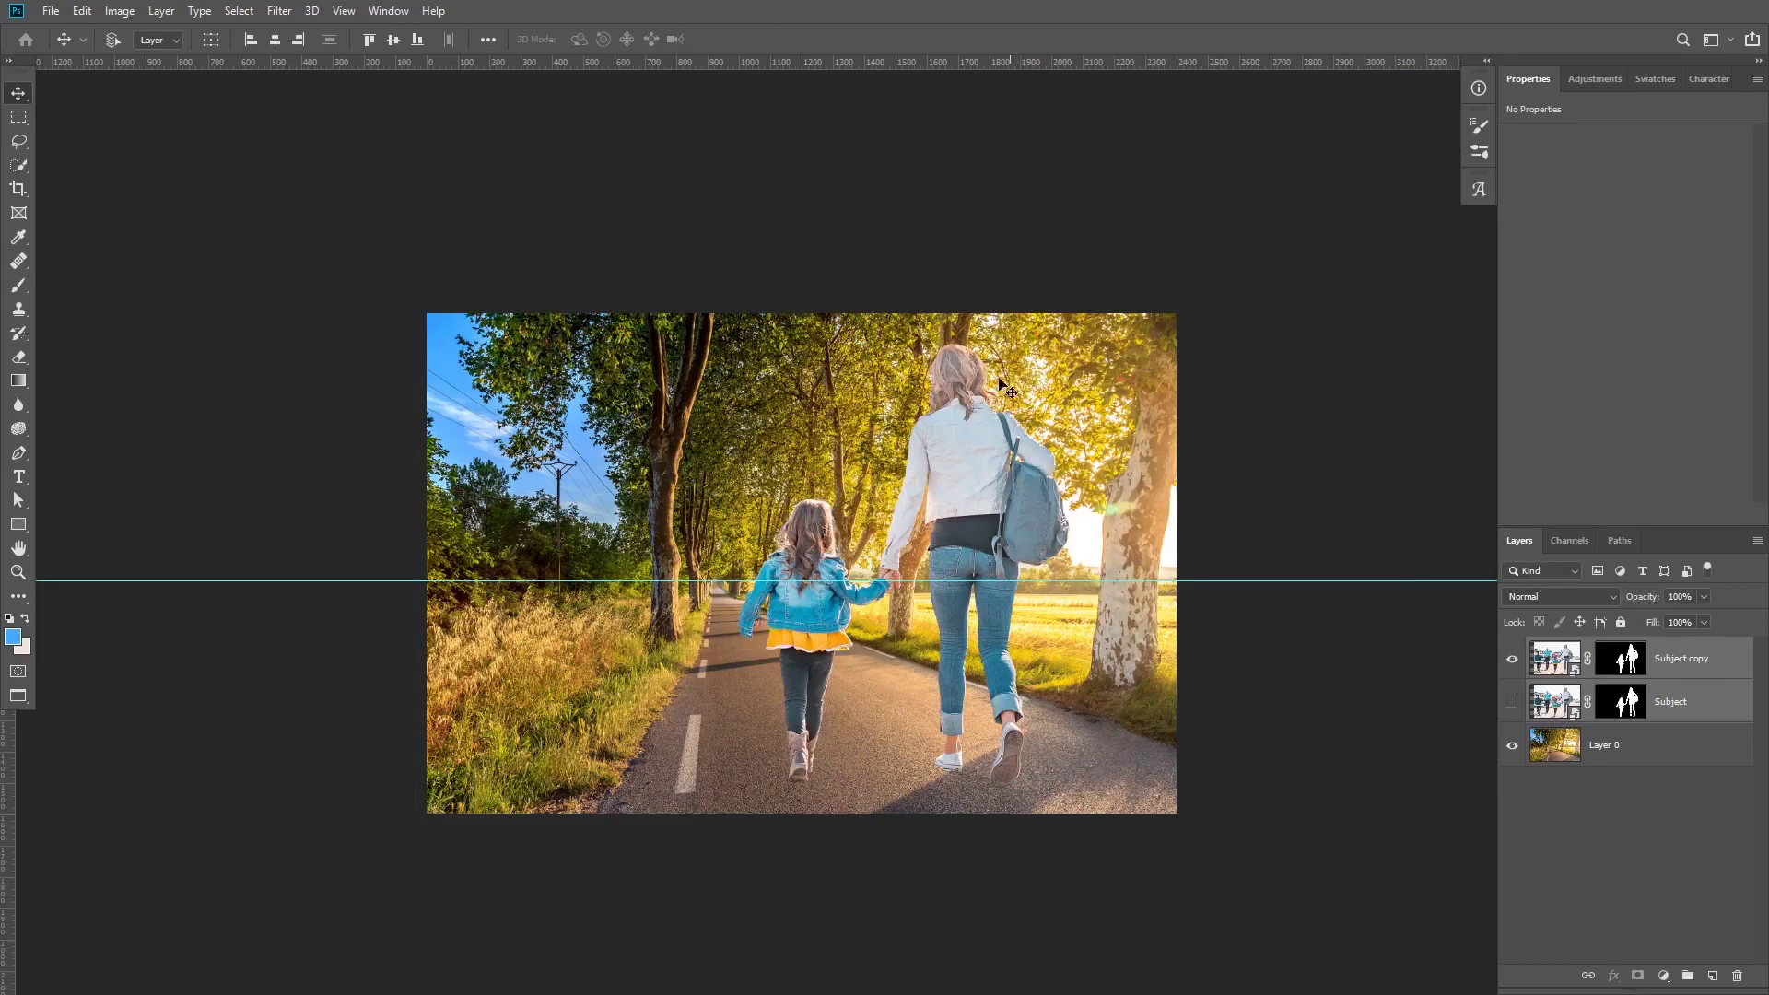
# Disable the Subject copy layer's mask to reveal the whole photo and select both subject layers
pyautogui.press('h')
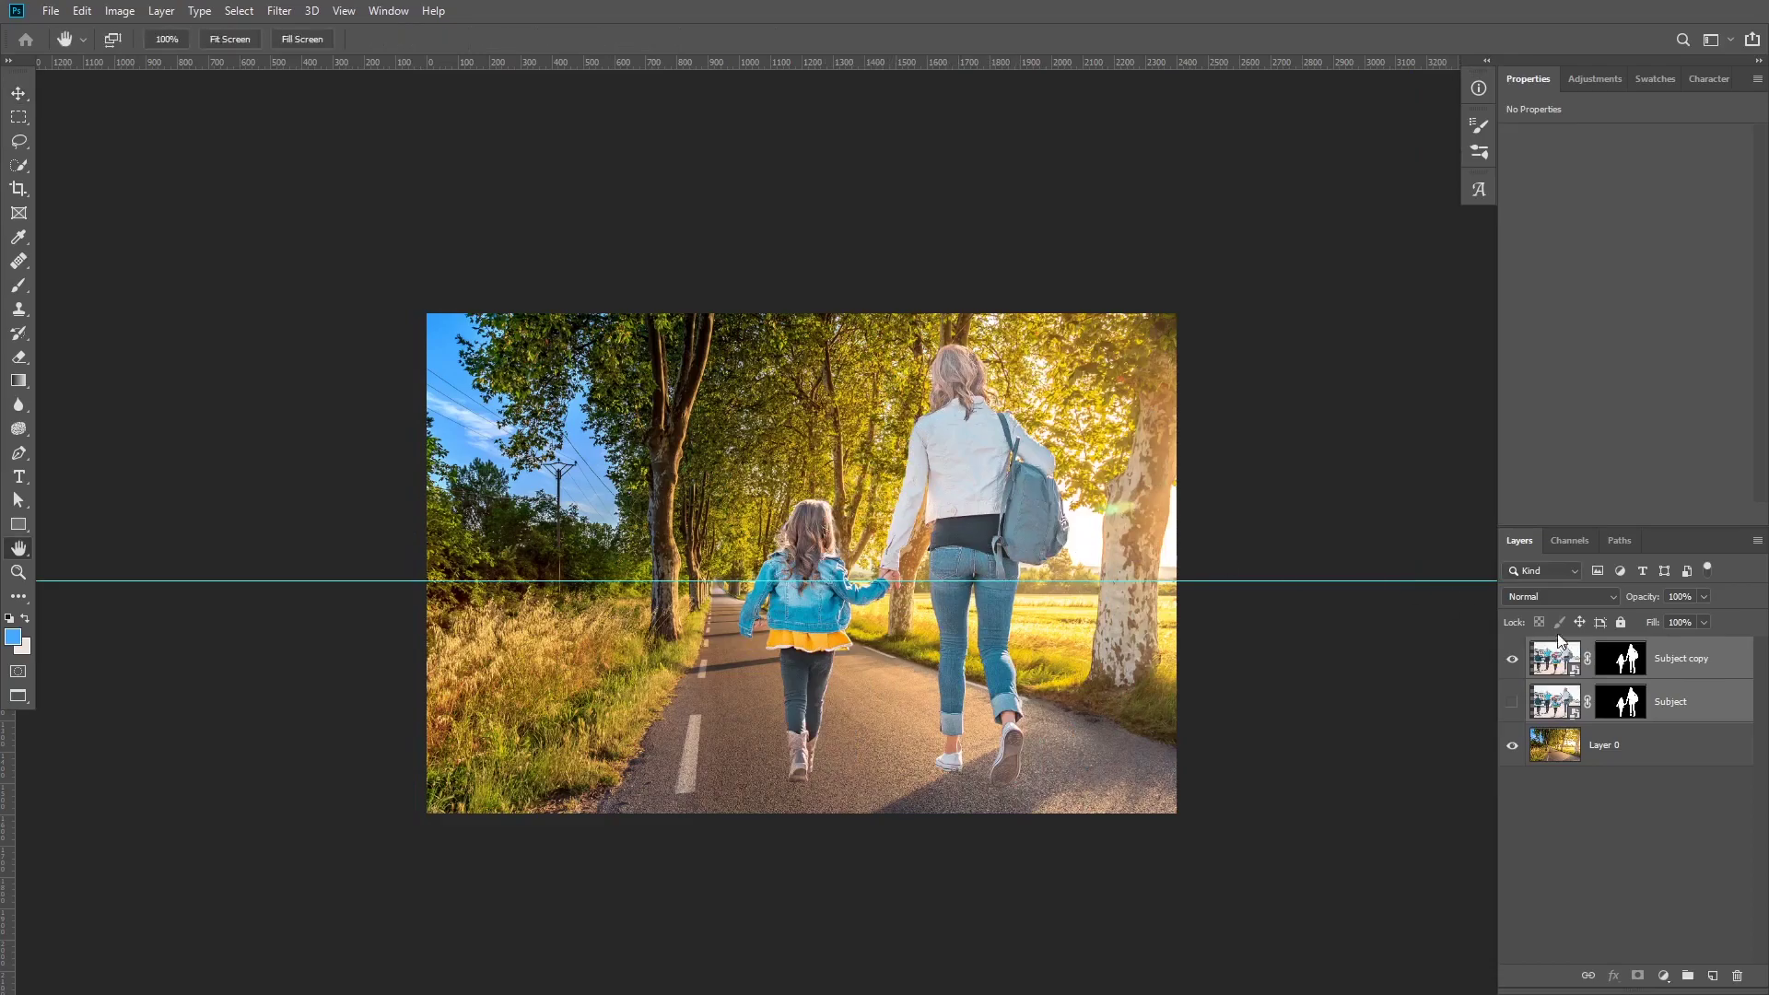
pyautogui.click(1623, 660)
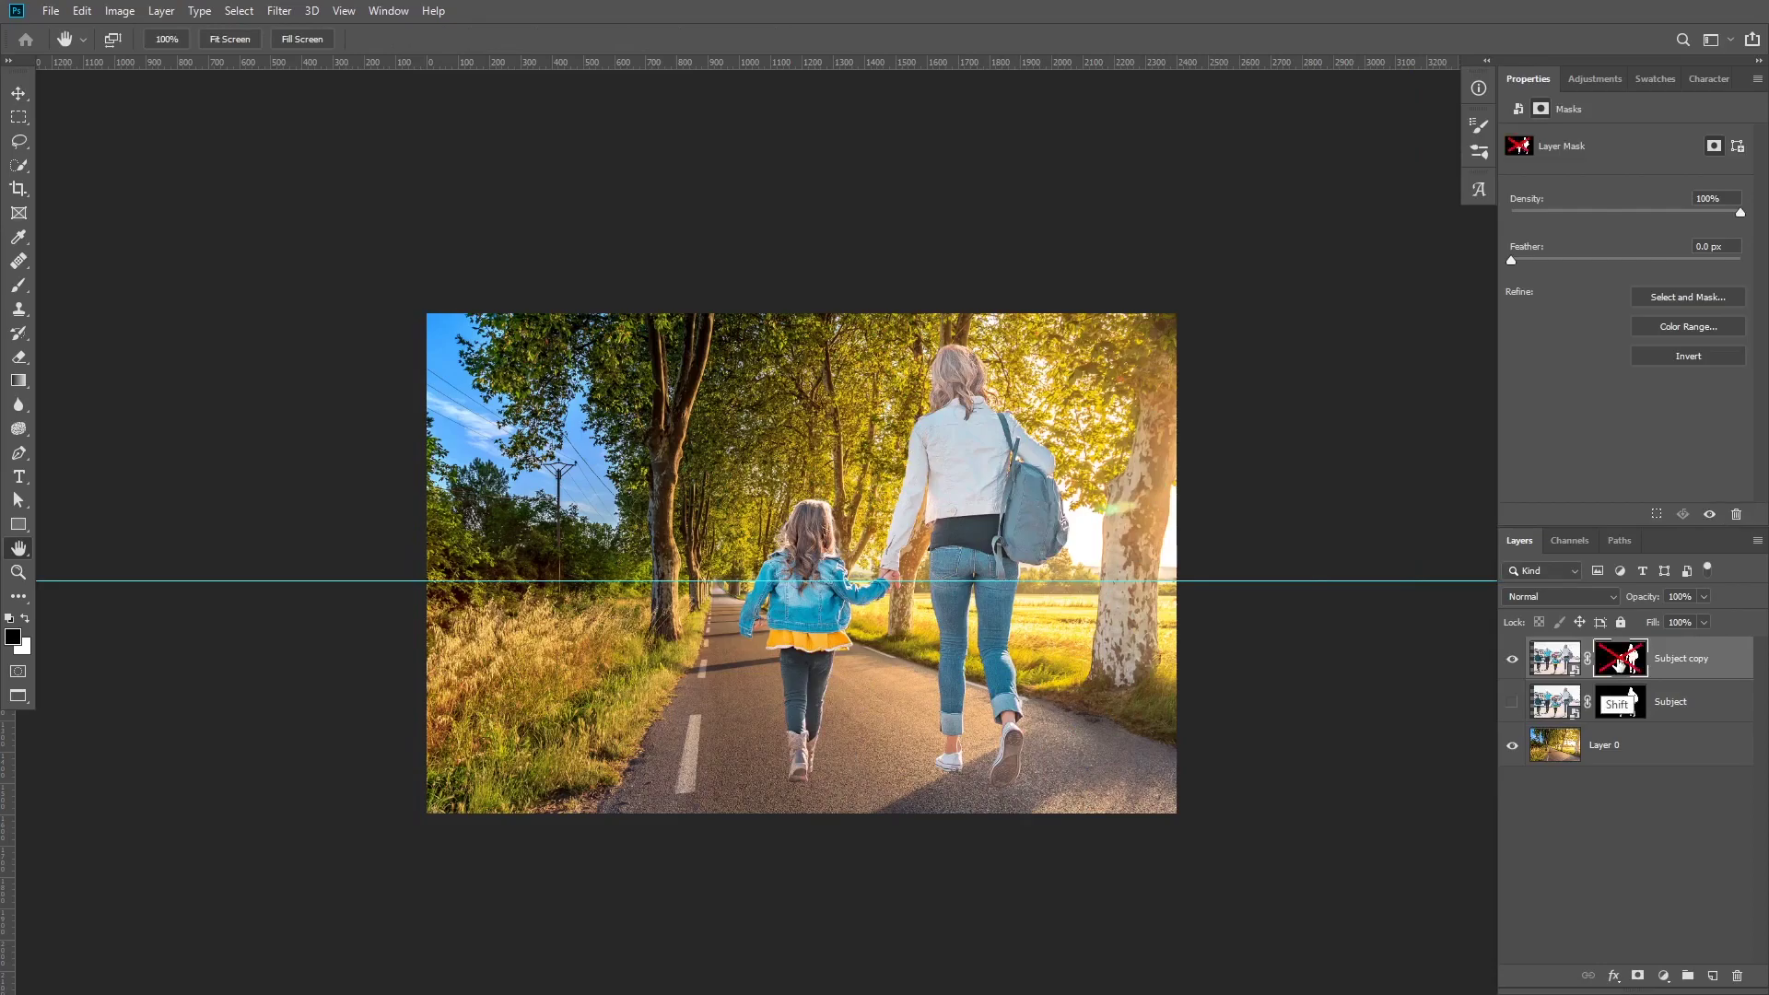
pyautogui.keyDown('shift'); pyautogui.click(1619, 661); pyautogui.keyUp('shift')
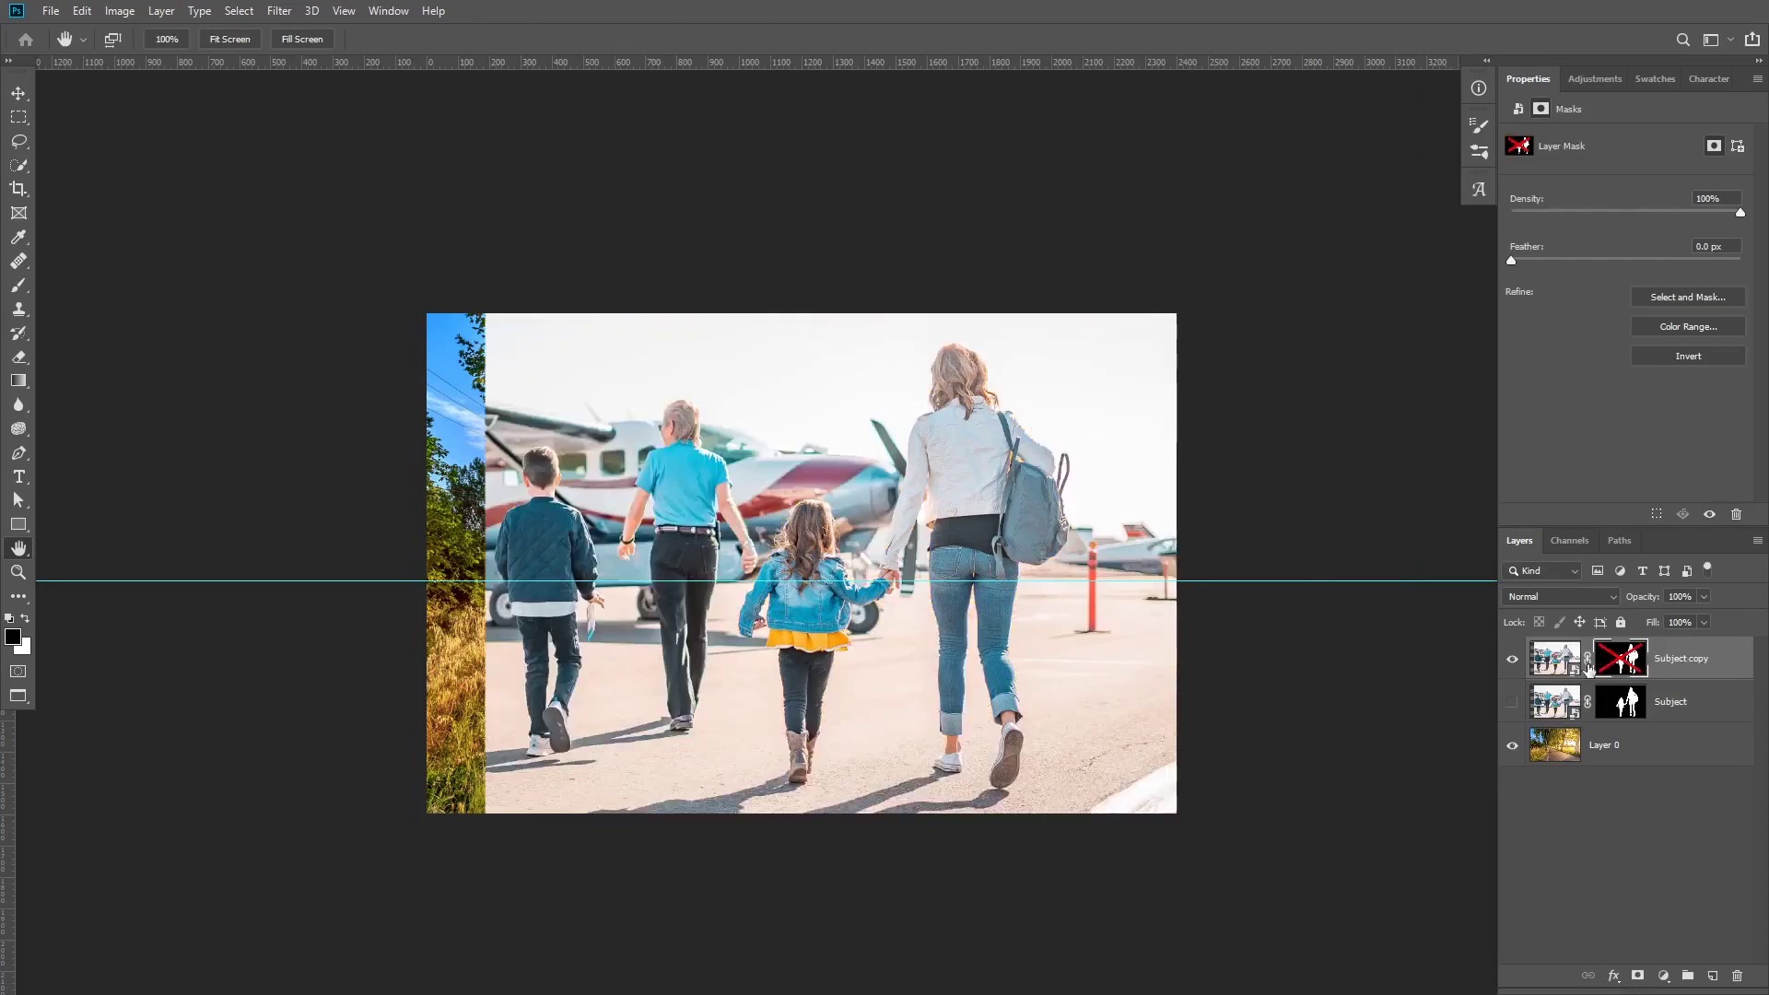
pyautogui.keyDown('shift'); pyautogui.click(1679, 702); pyautogui.keyUp('shift')
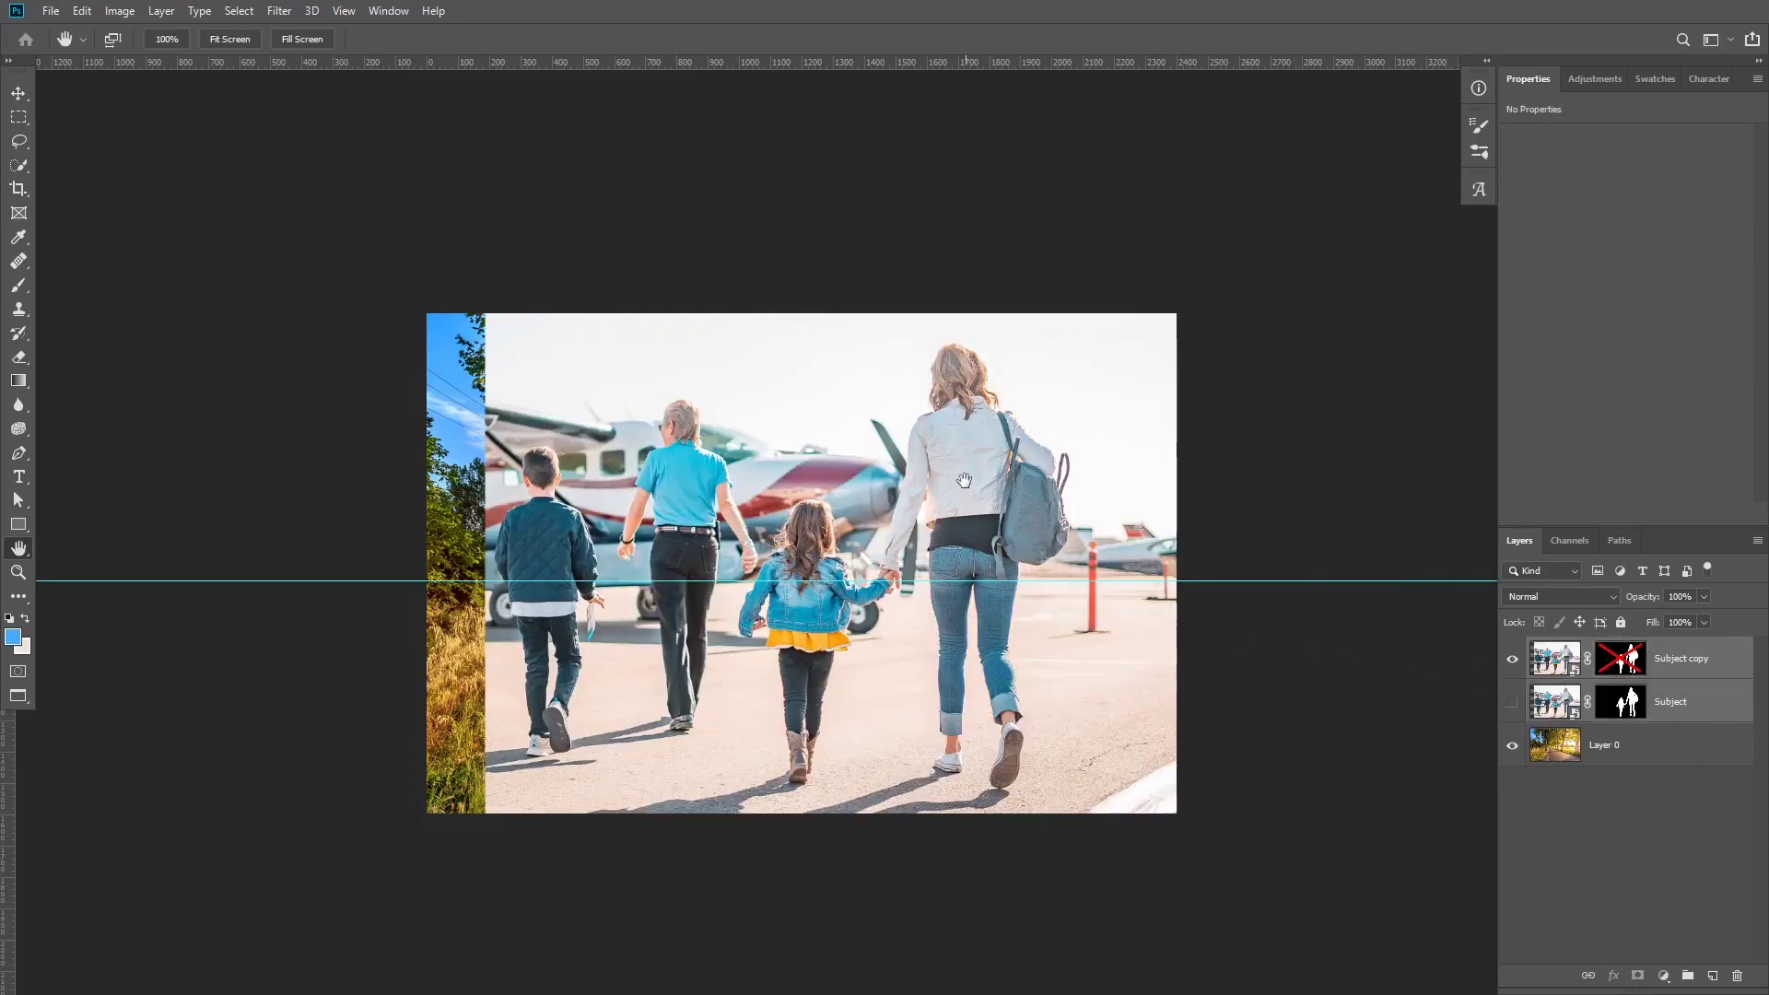
# Move both subject layers down until the photo's horizon meets the guide, then re-enable the Subject copy layer's mask
pyautogui.press('v')
pyautogui.hotkey('shift', 'v')
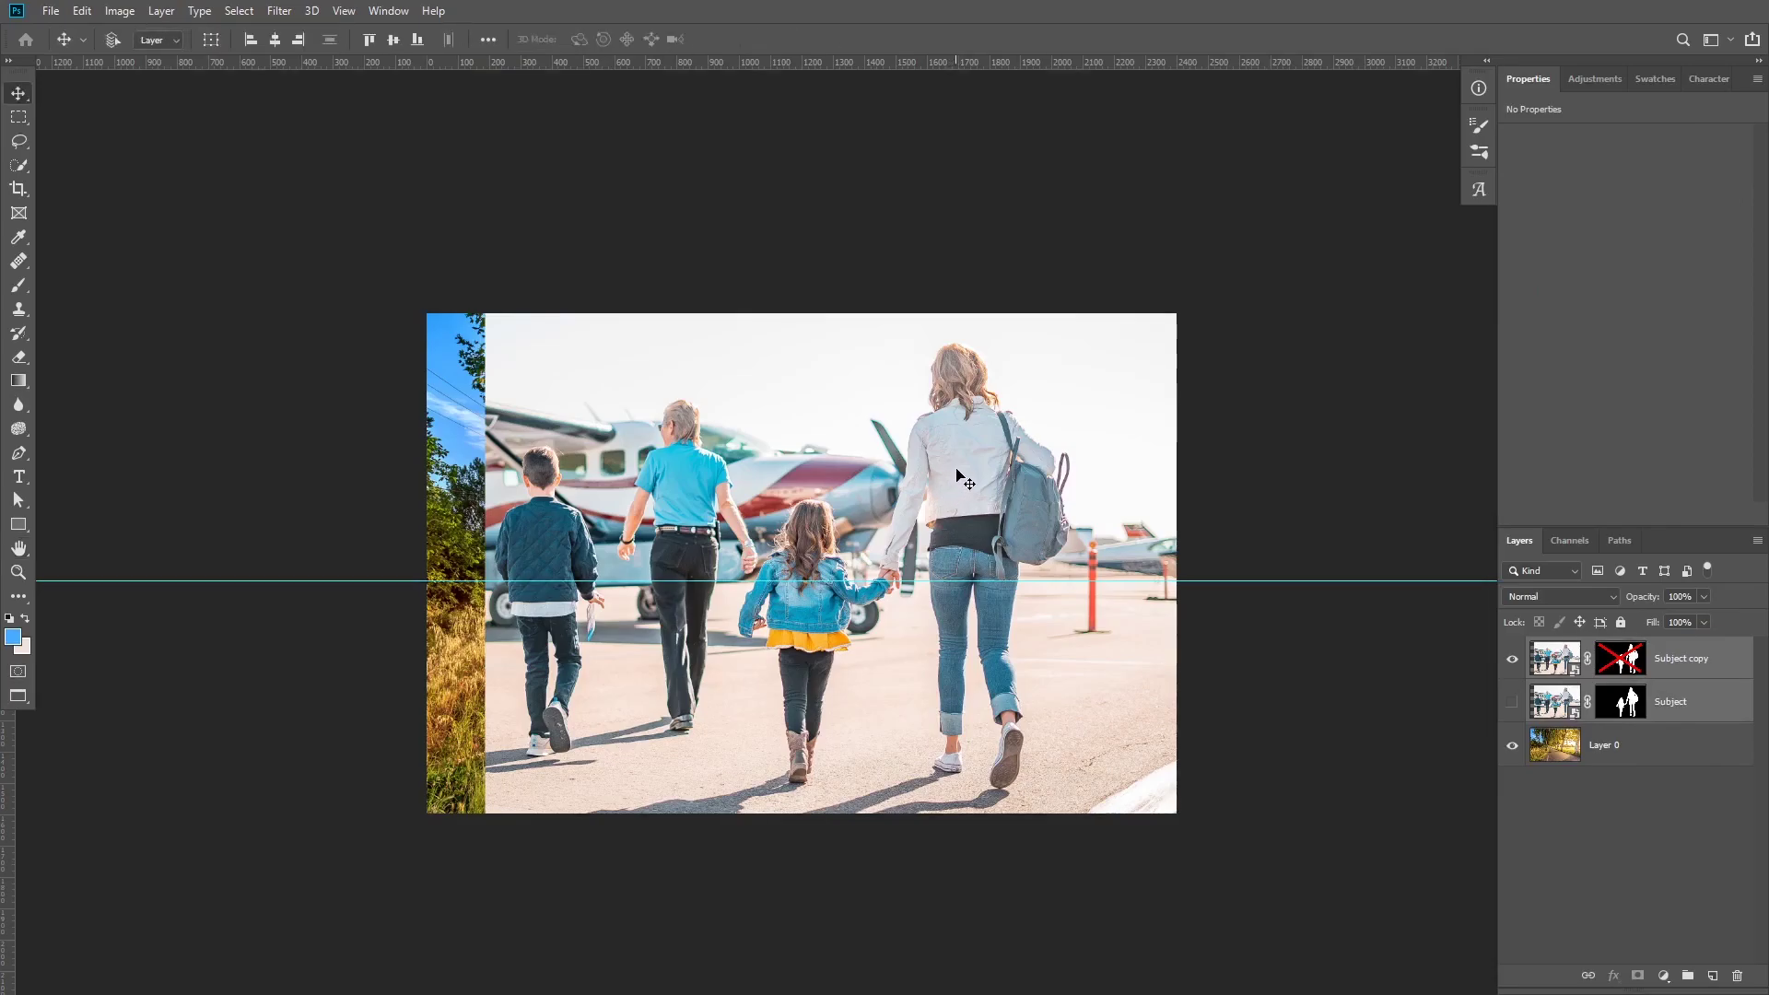
pyautogui.moveTo(963, 458); pyautogui.dragTo(967, 486)
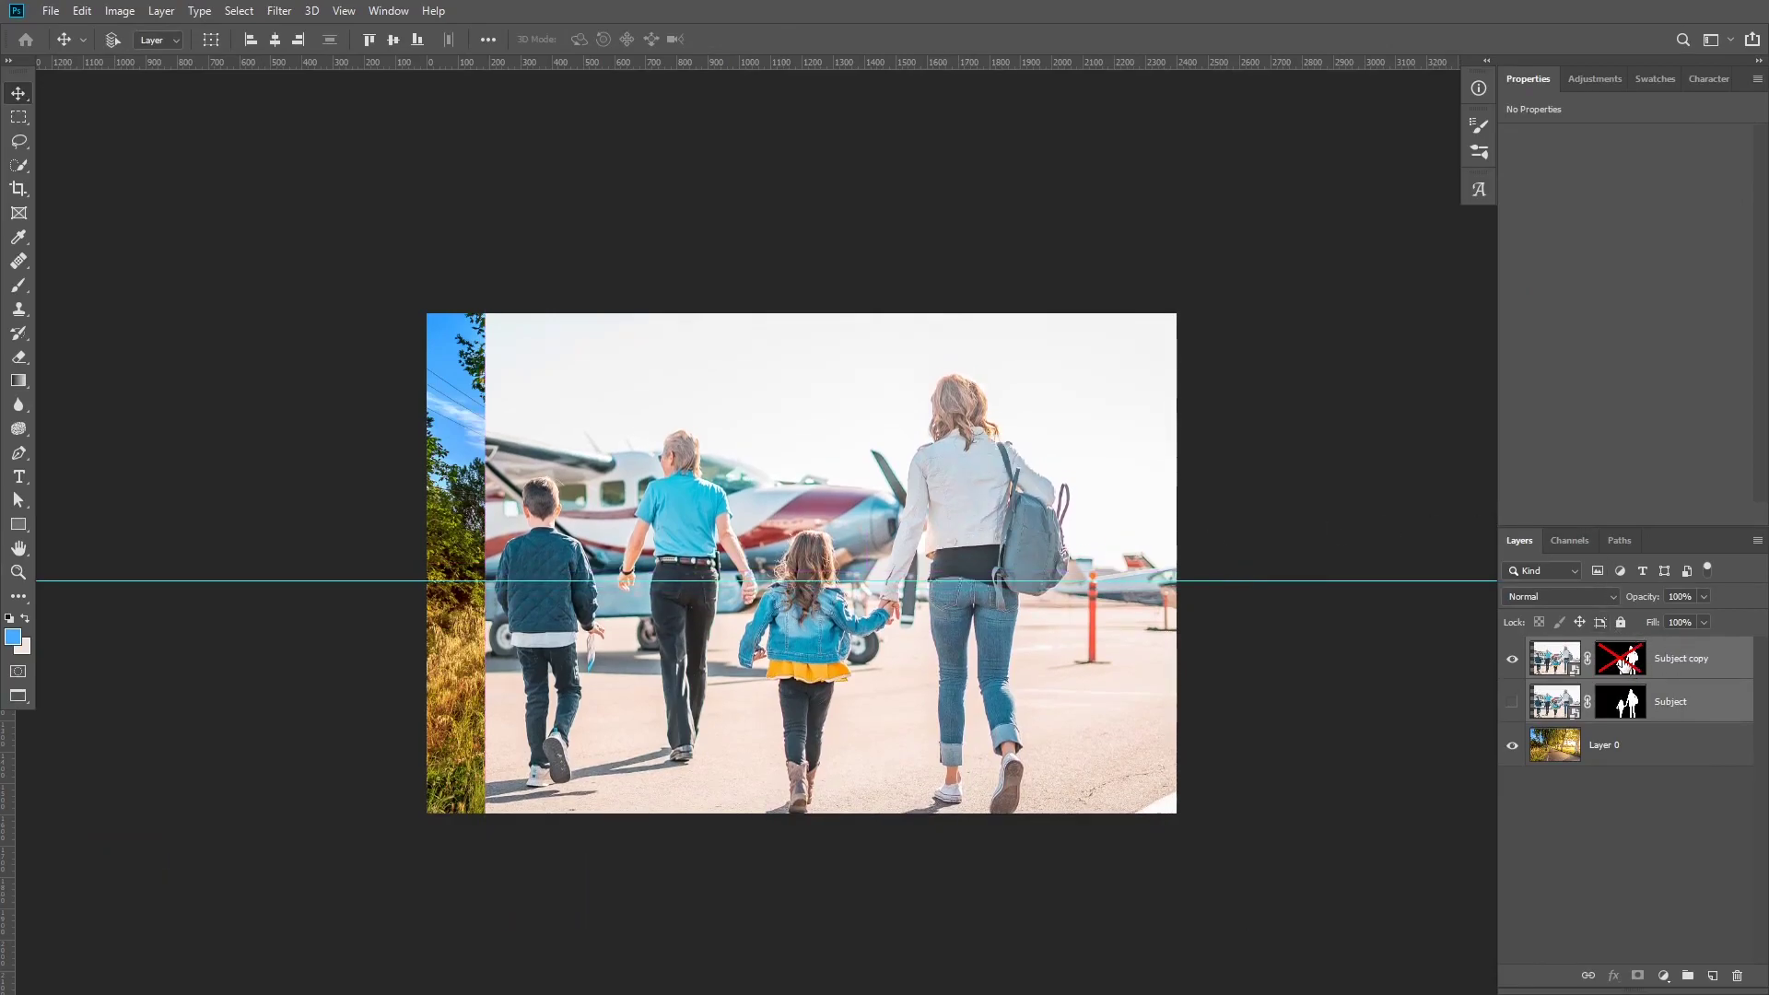
pyautogui.keyDown('shift'); pyautogui.click(1629, 661); pyautogui.keyUp('shift')
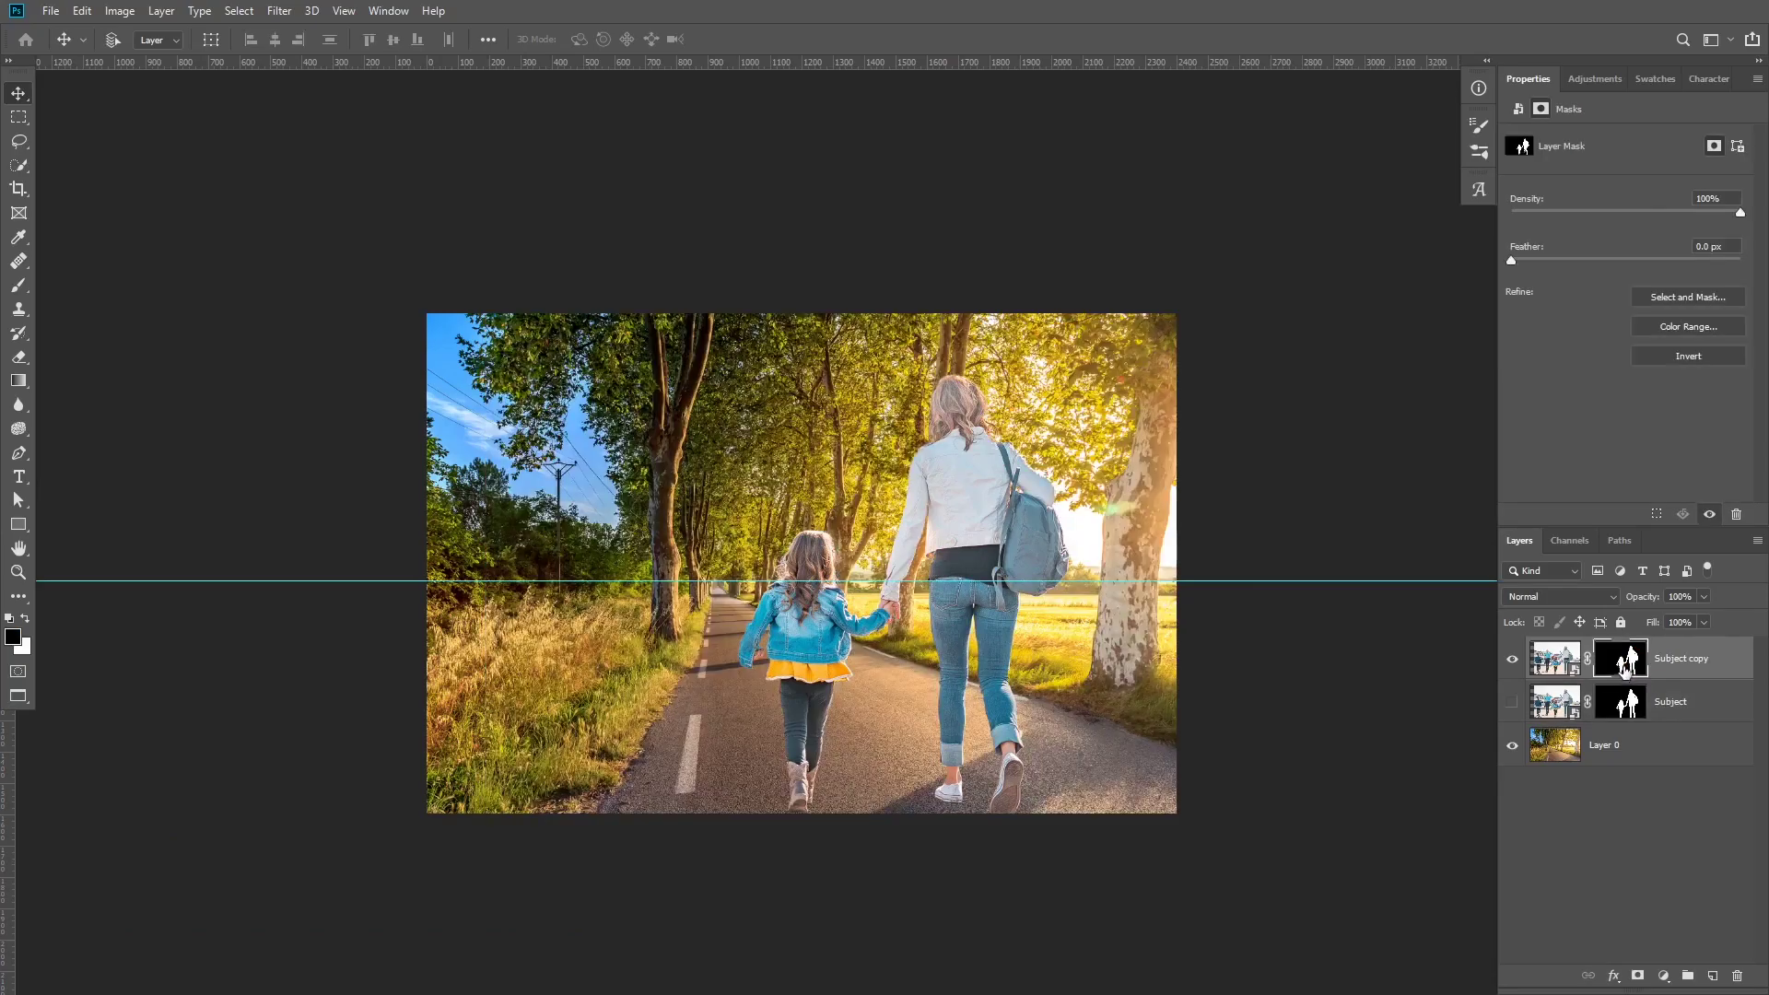
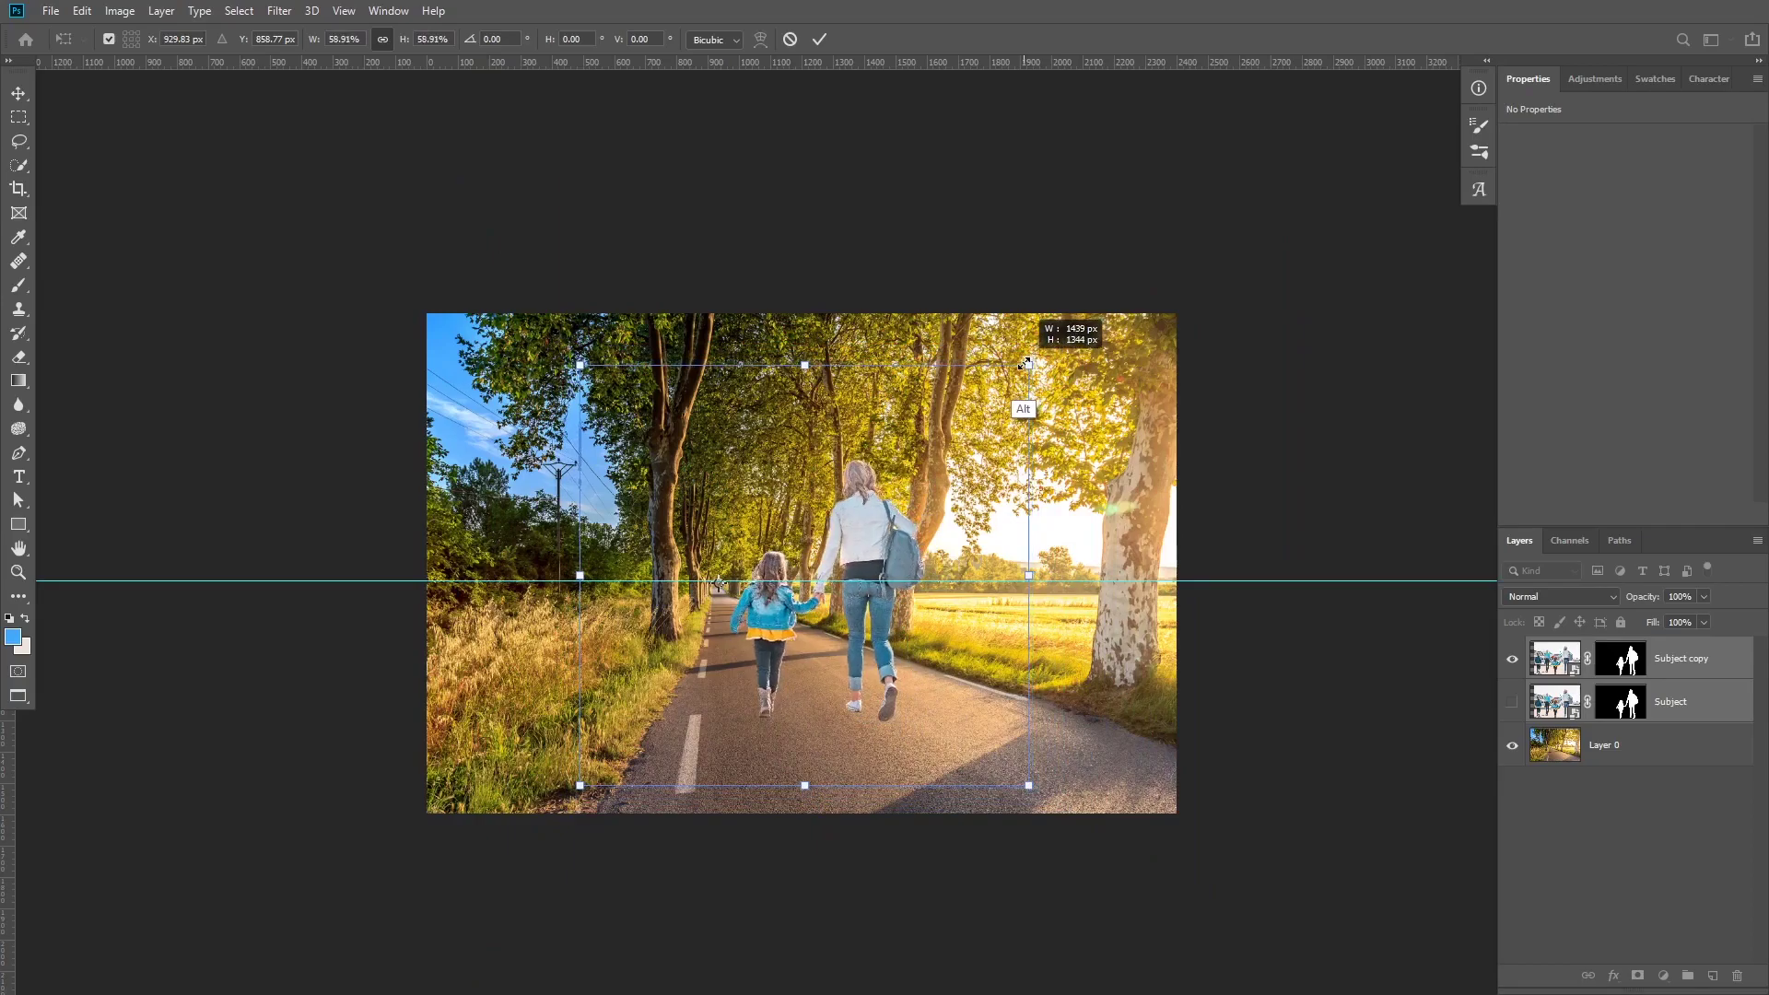
# Scale both subject layers to about 58.91% around the road's vanishing point and hide the guides
pyautogui.press('Return')
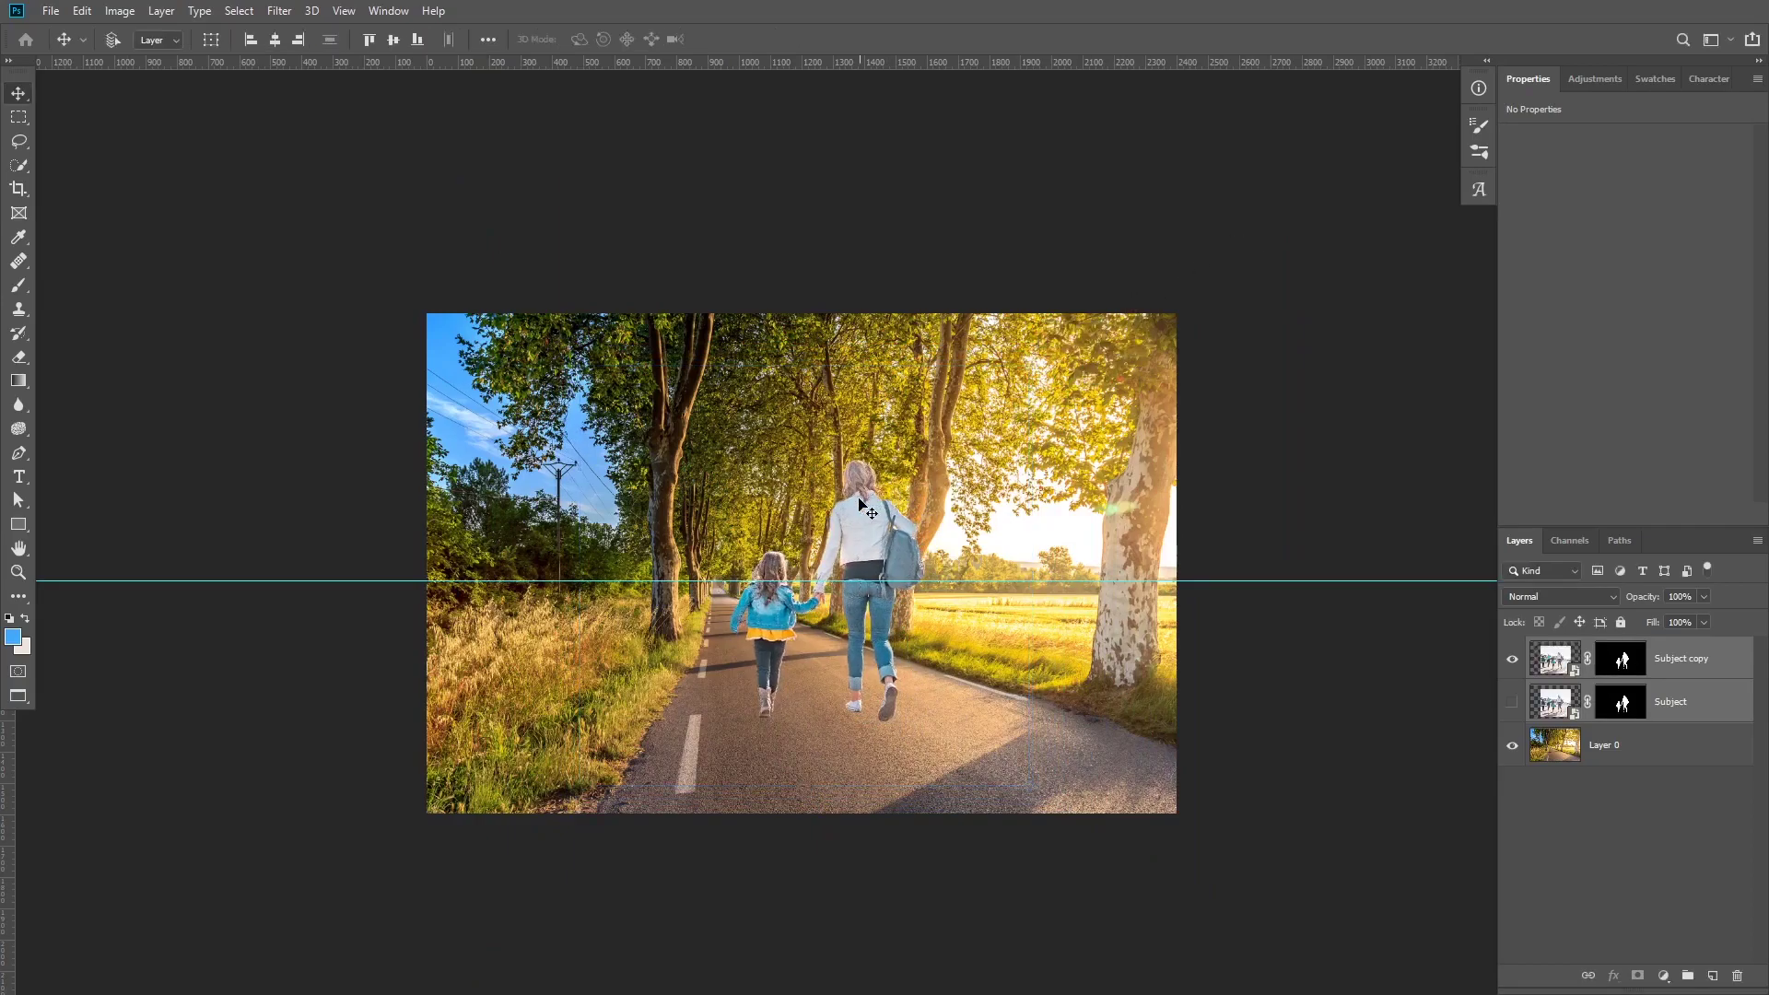
pyautogui.press('h')
pyautogui.scroll(2, 866, 552)
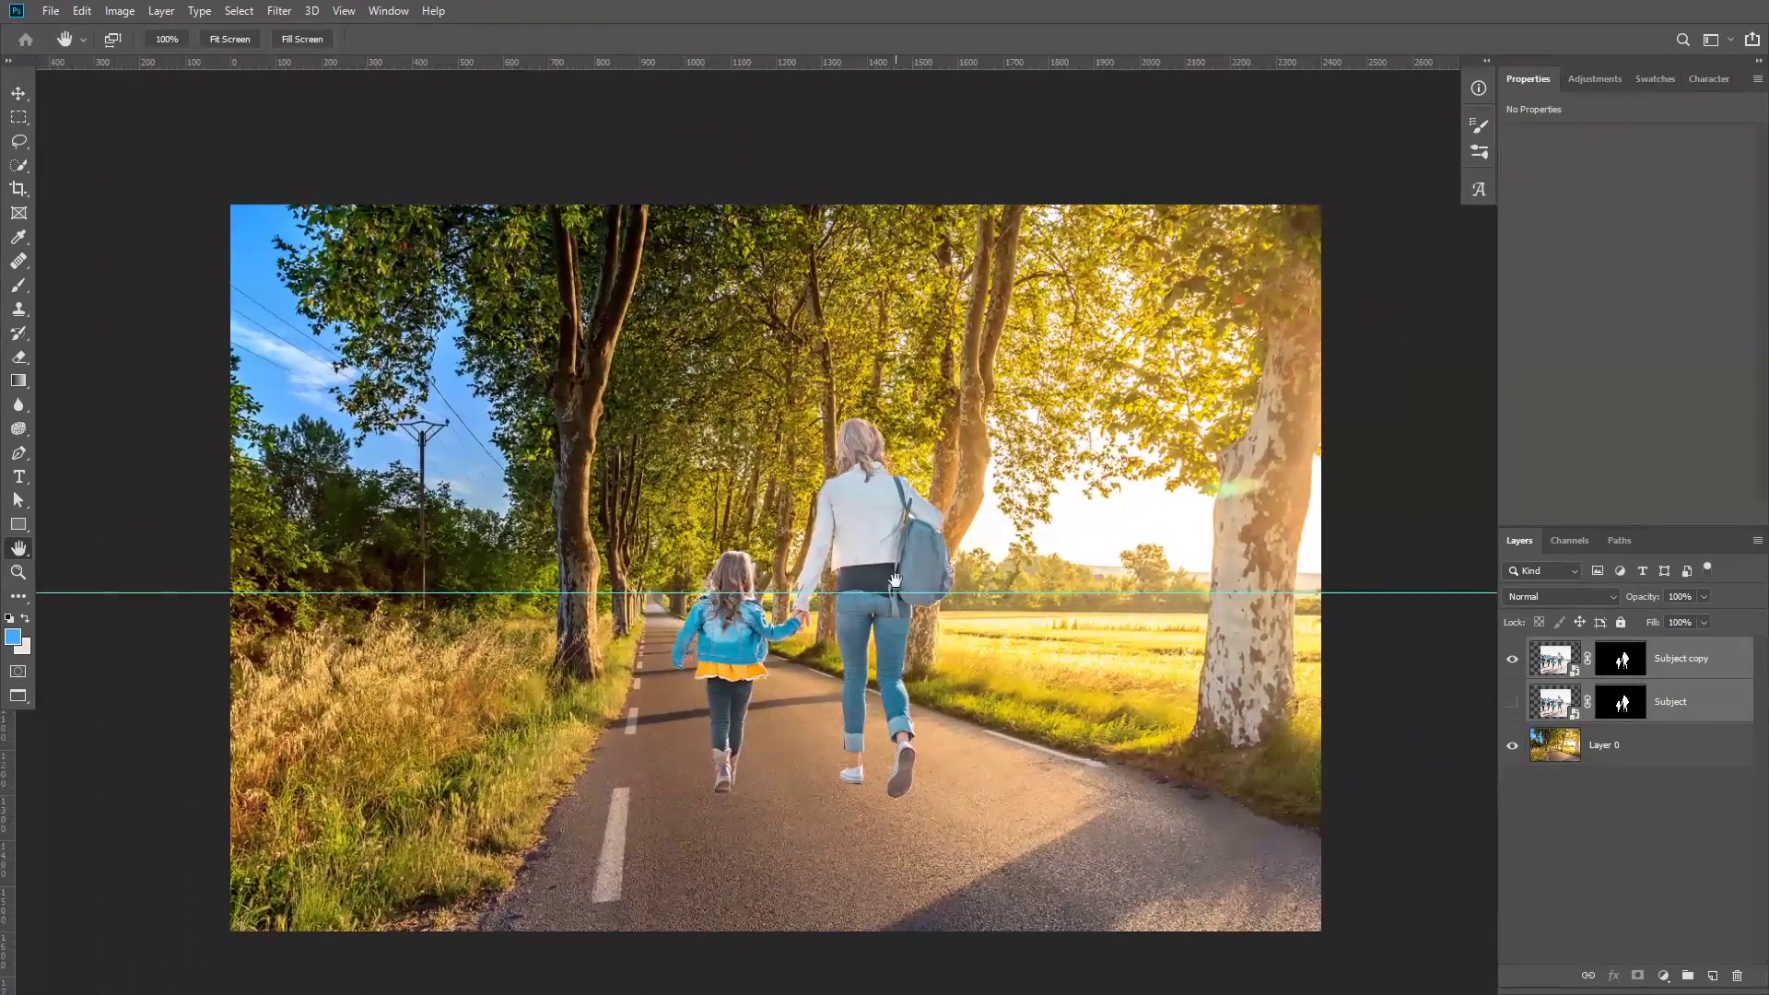
pyautogui.hscroll(-3, 888, 502)
pyautogui.hotkey('ctrl', 'h')
pyautogui.hscroll(2, 889, 535)
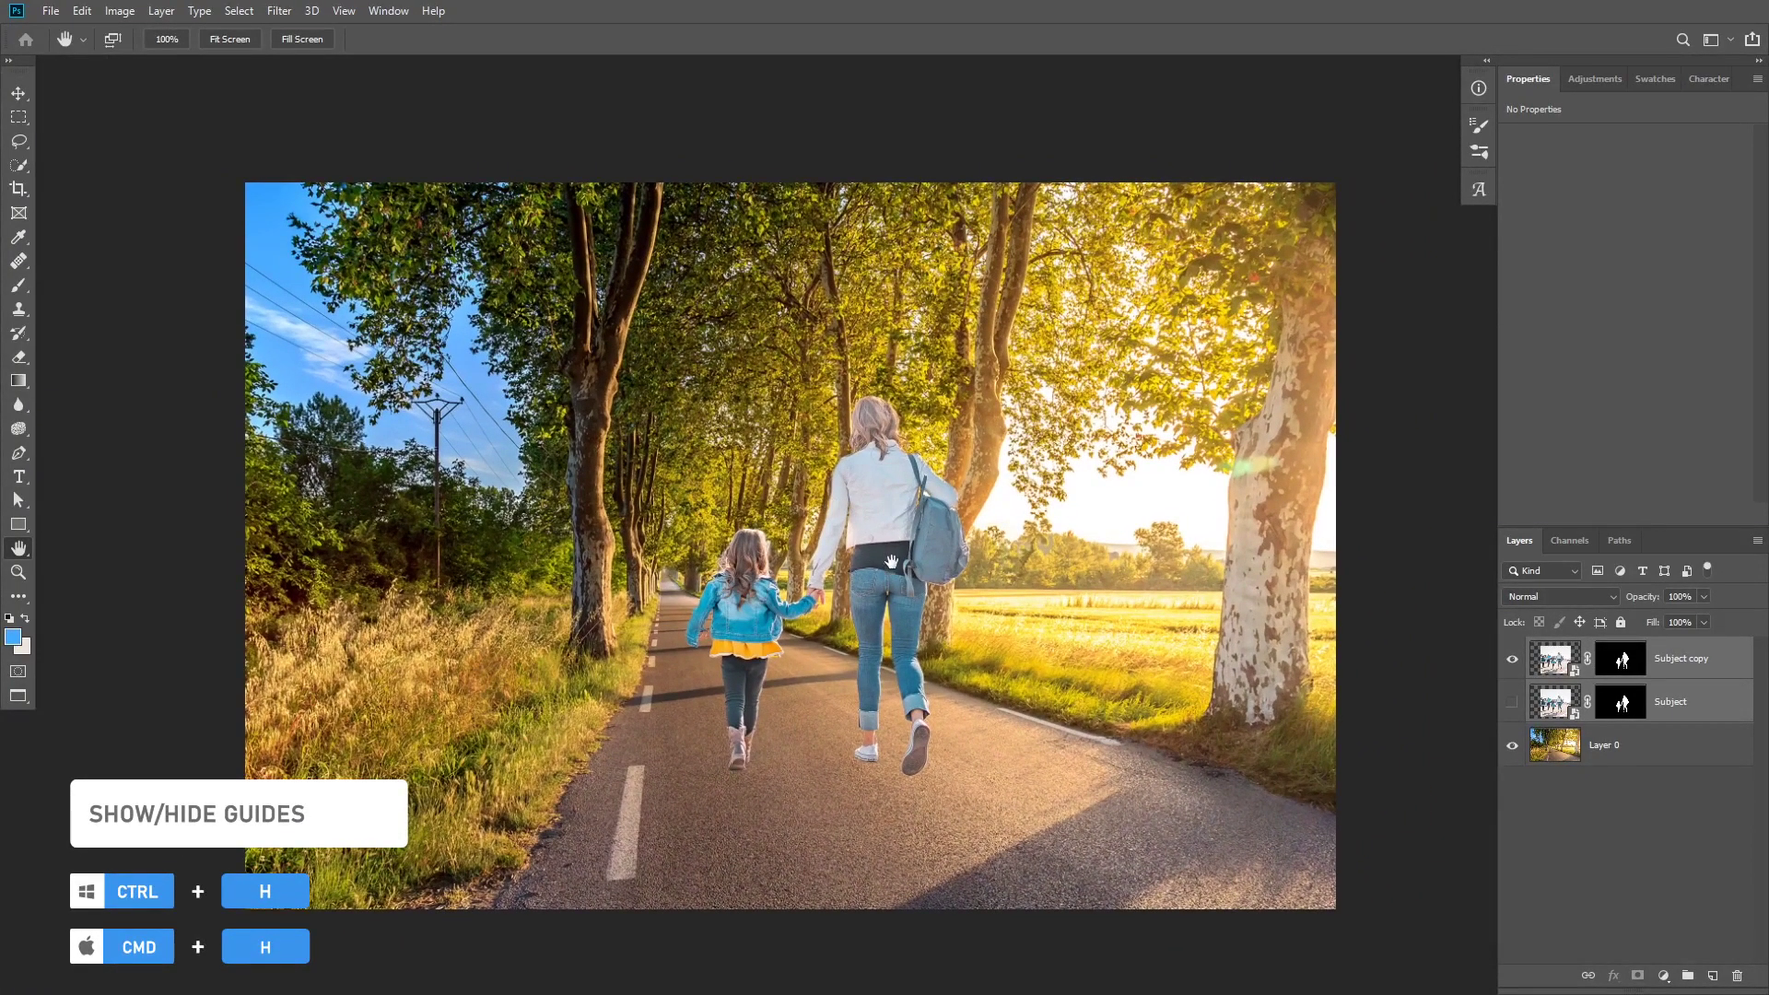
# Make the Subject layer visible and fill its mask with white to reveal the whole family photo
pyautogui.hotkey('alt', '[')
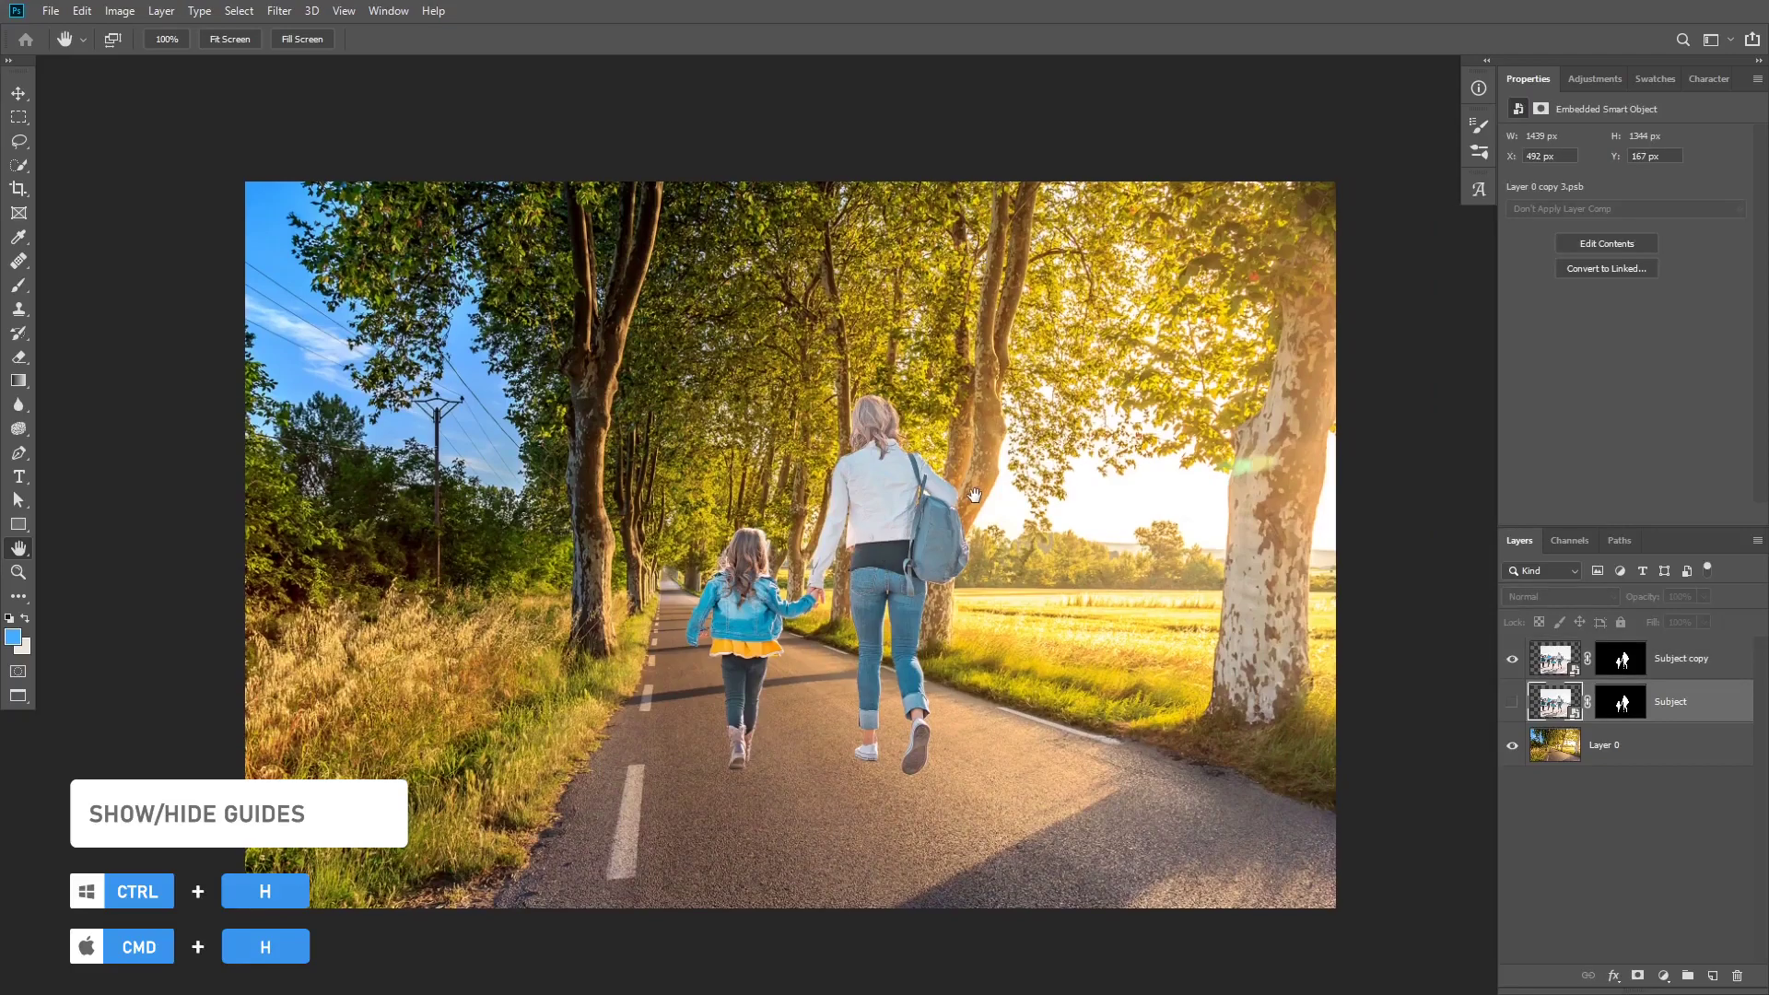
pyautogui.click(1511, 704)
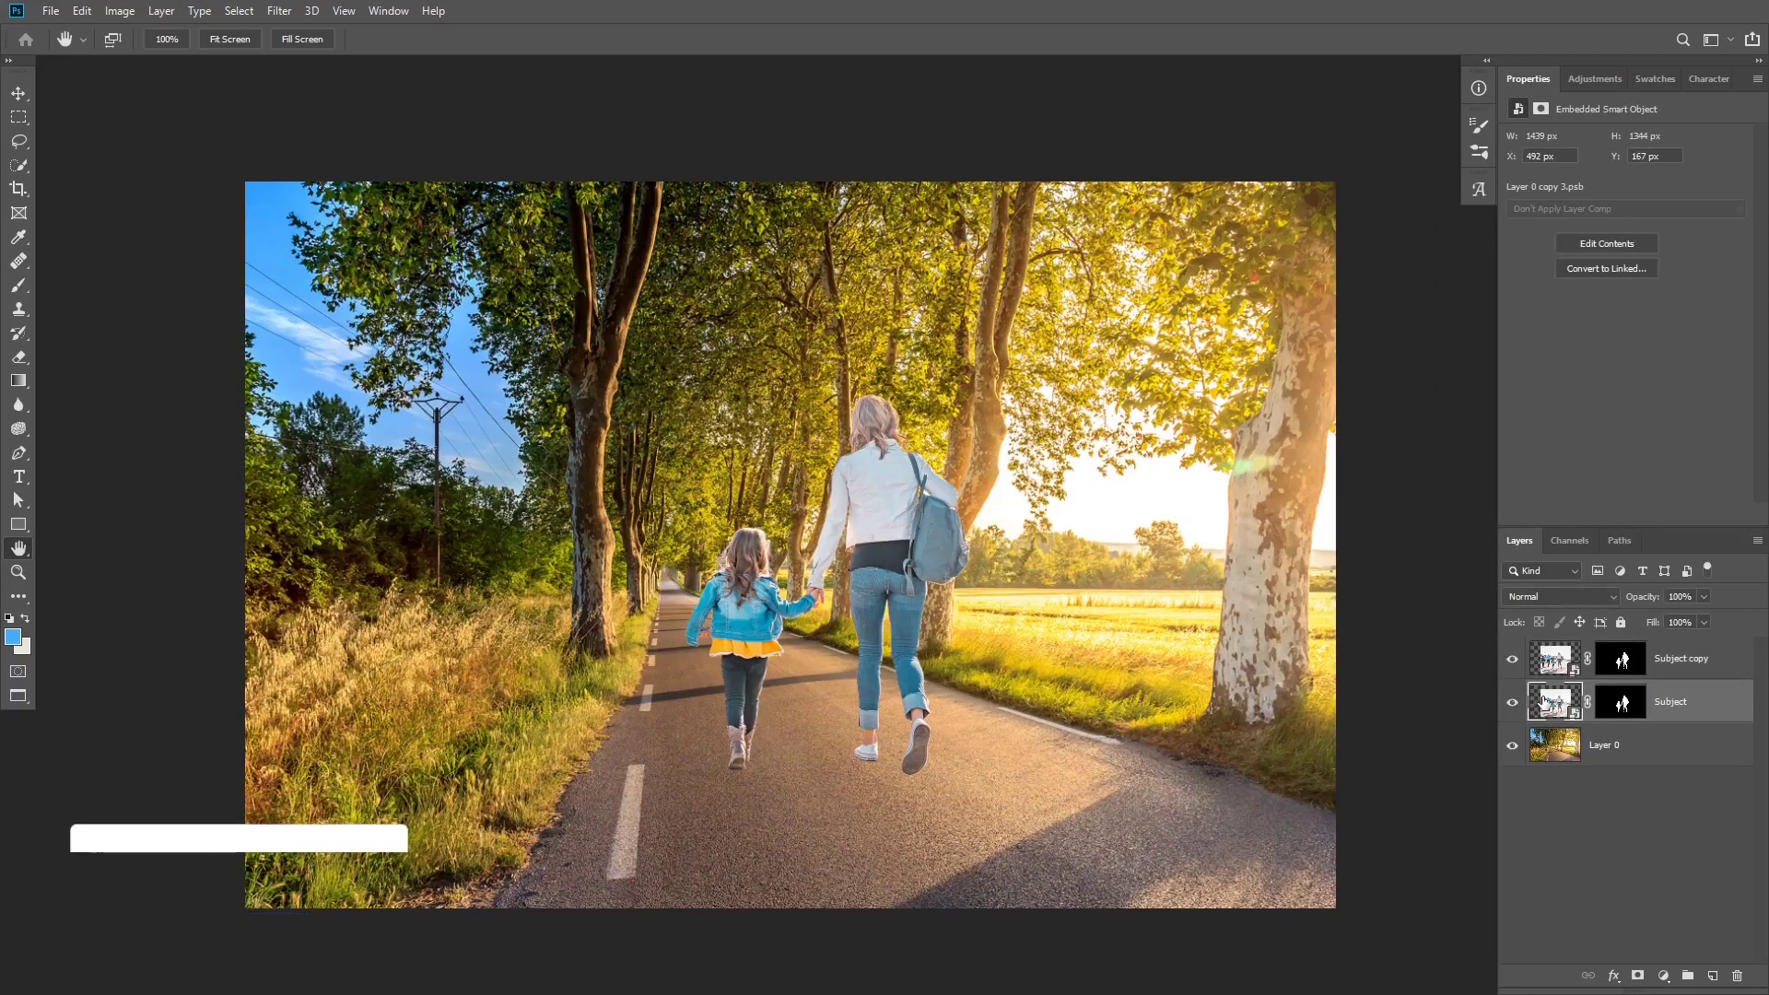
pyautogui.click(1620, 703)
pyautogui.hotkey('ctrl', 'BackSpace')
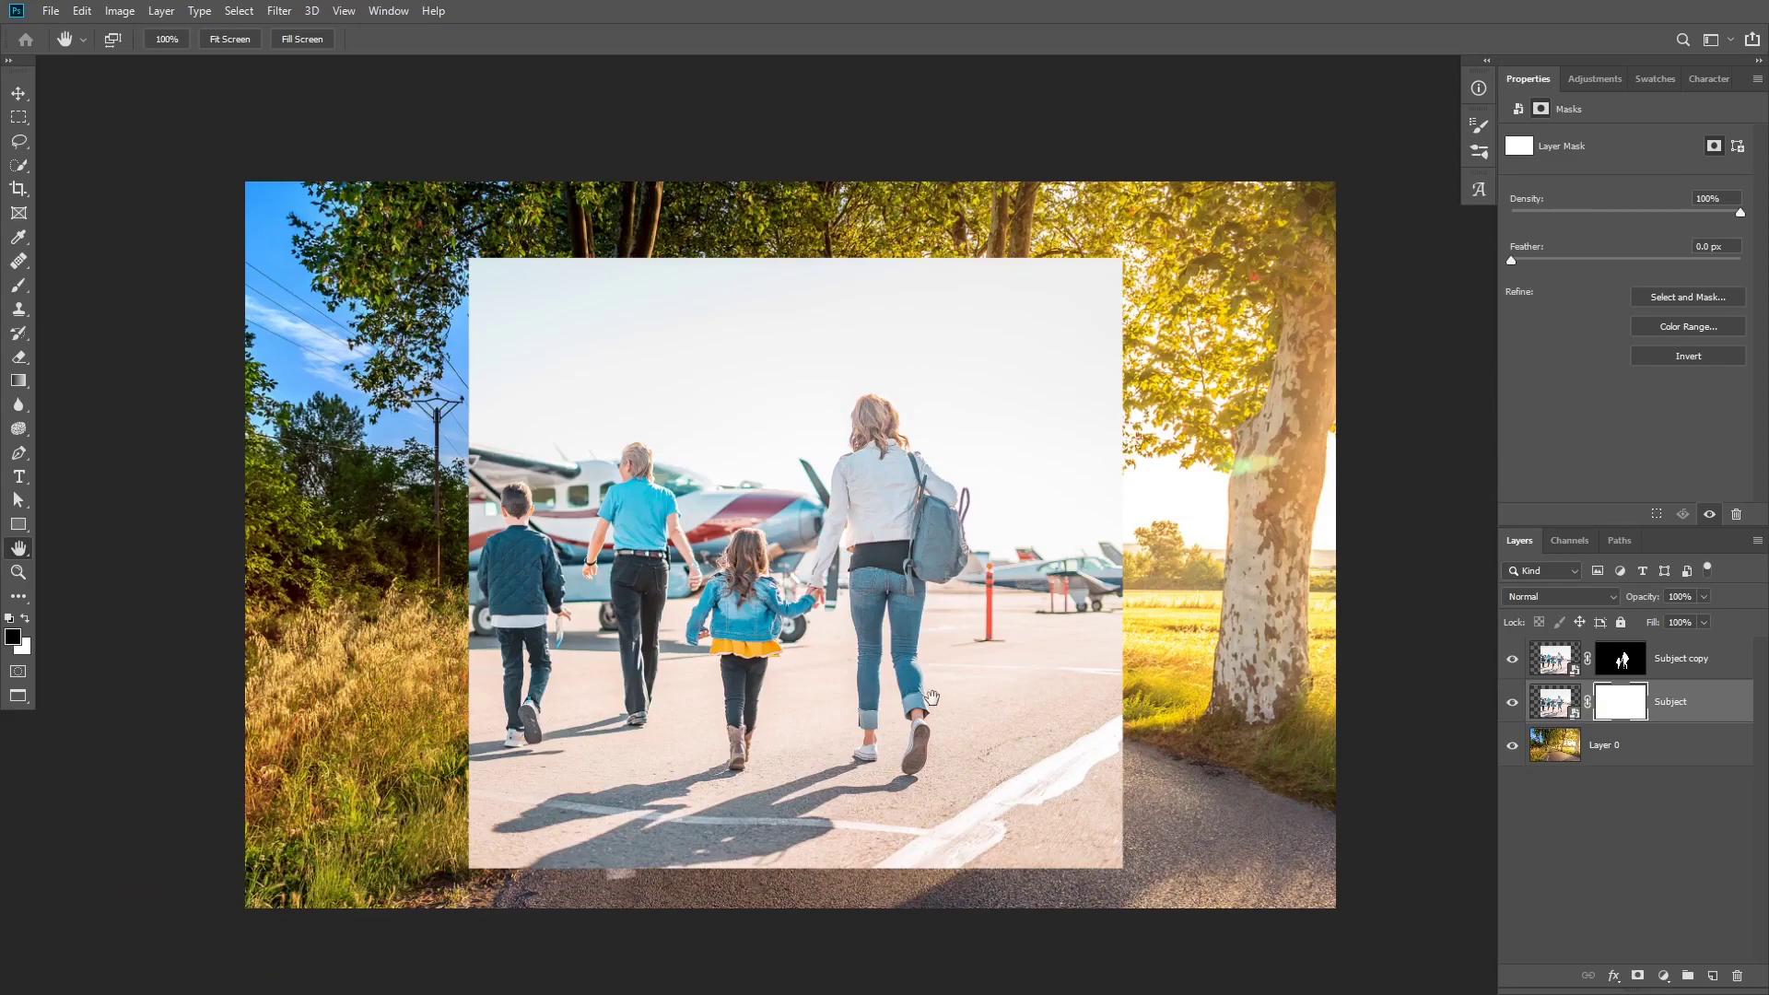
# Show the guides again and lower the Subject layer's opacity so the photo is only faintly visible over the road
pyautogui.keyDown('shift'); pyautogui.click(1656, 678); pyautogui.keyUp('shift')
pyautogui.moveTo(1664, 687)
pyautogui.mouseDown()
pyautogui.moveTo(1184, 614)
pyautogui.moveTo(1106, 632)
pyautogui.moveTo(1670, 698)
pyautogui.mouseUp()
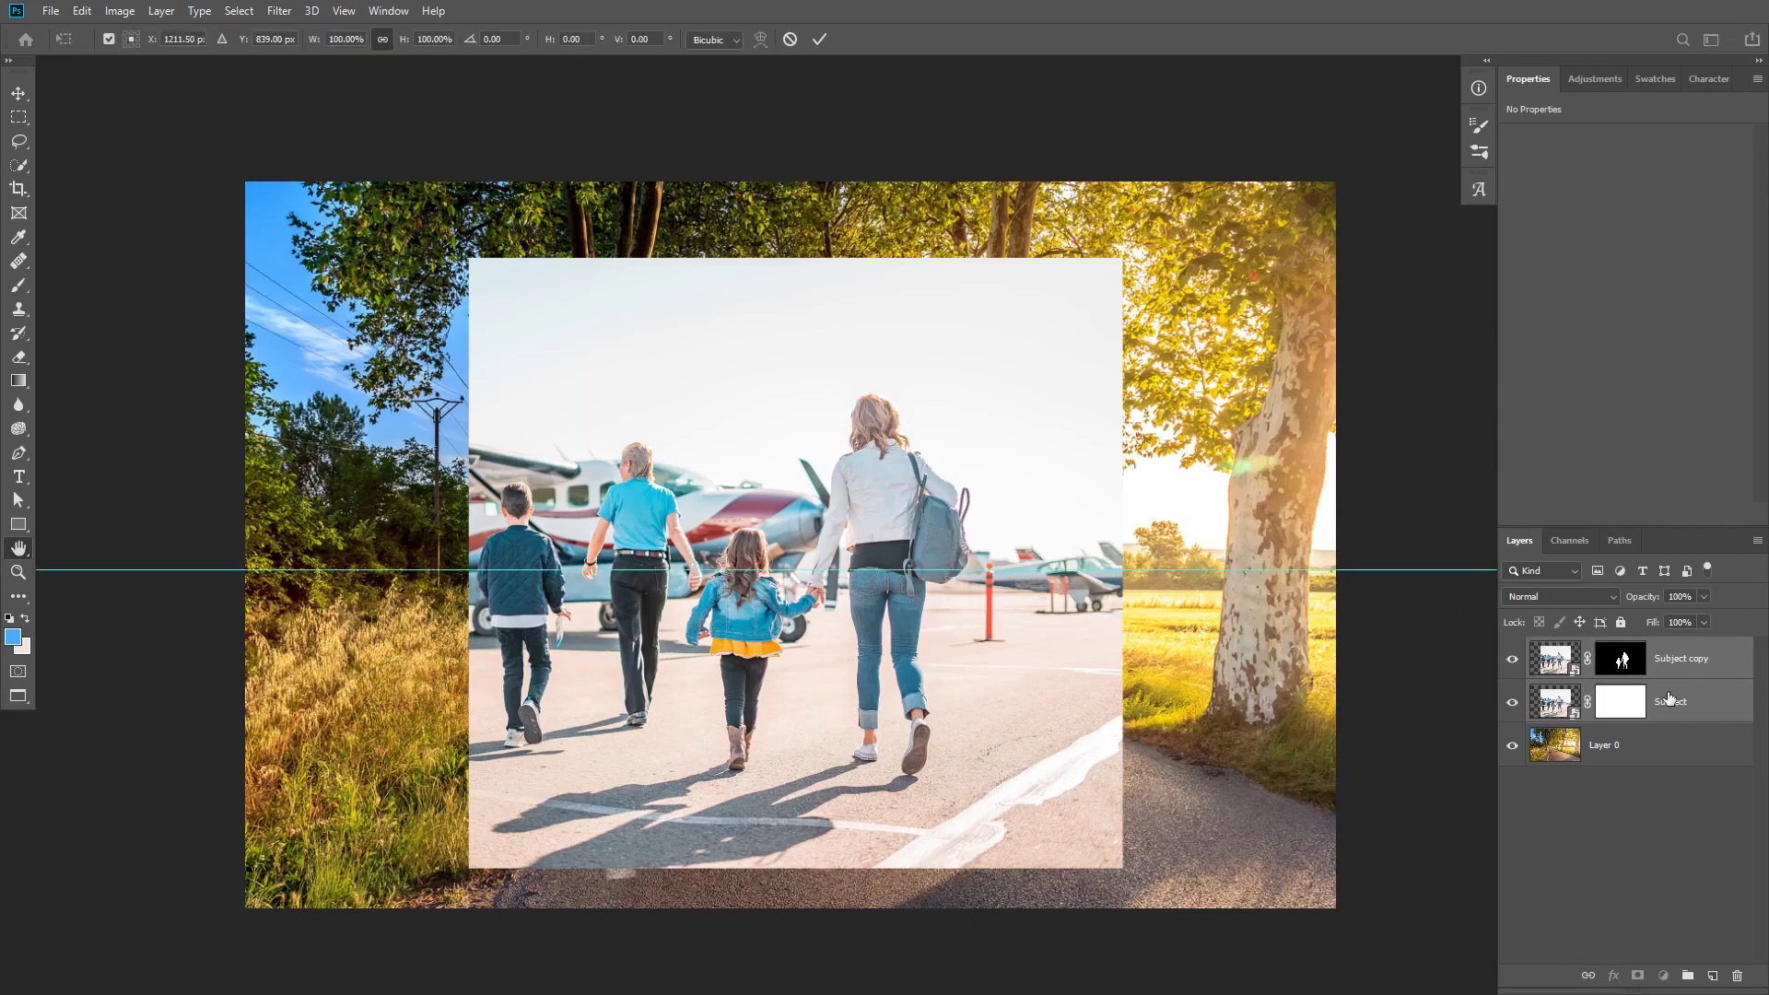
pyautogui.click(1670, 699)
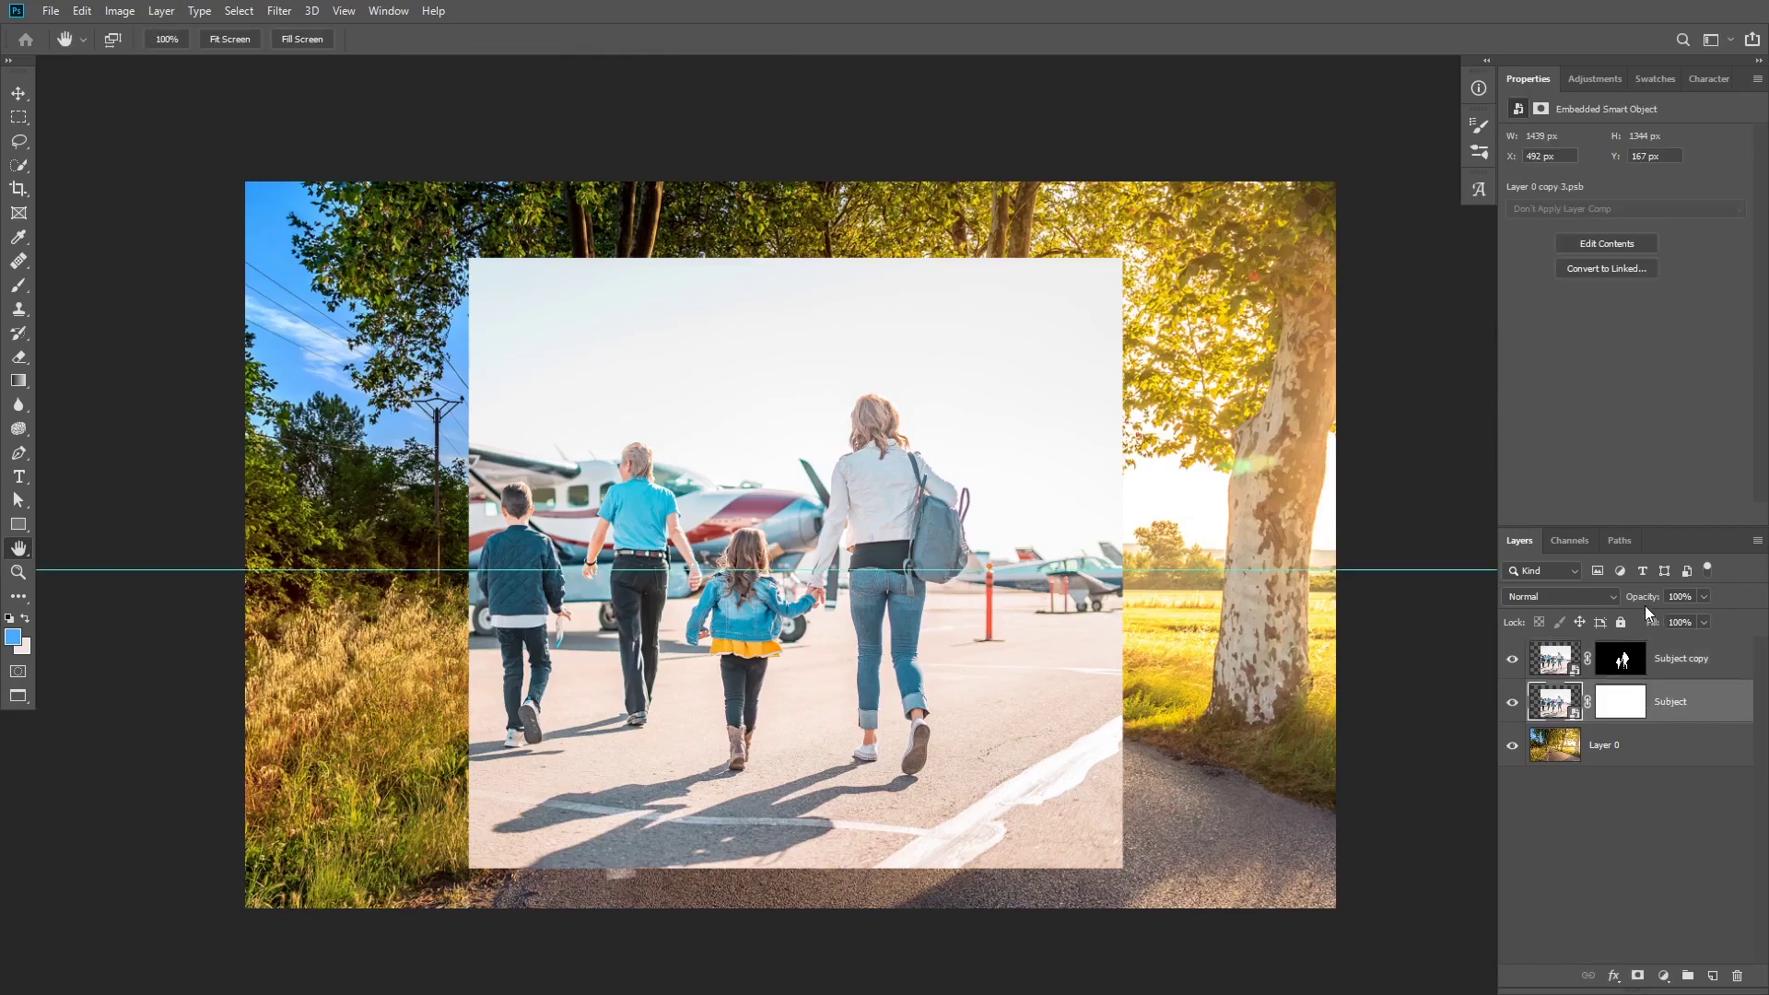
pyautogui.moveTo(1644, 600); pyautogui.dragTo(1566, 595)
# Scale both subject layers to about 114.39% around a reference point on the vanishing point, about X 934, Y 854 px
pyautogui.keyDown('shift'); pyautogui.click(1675, 679); pyautogui.keyUp('shift')
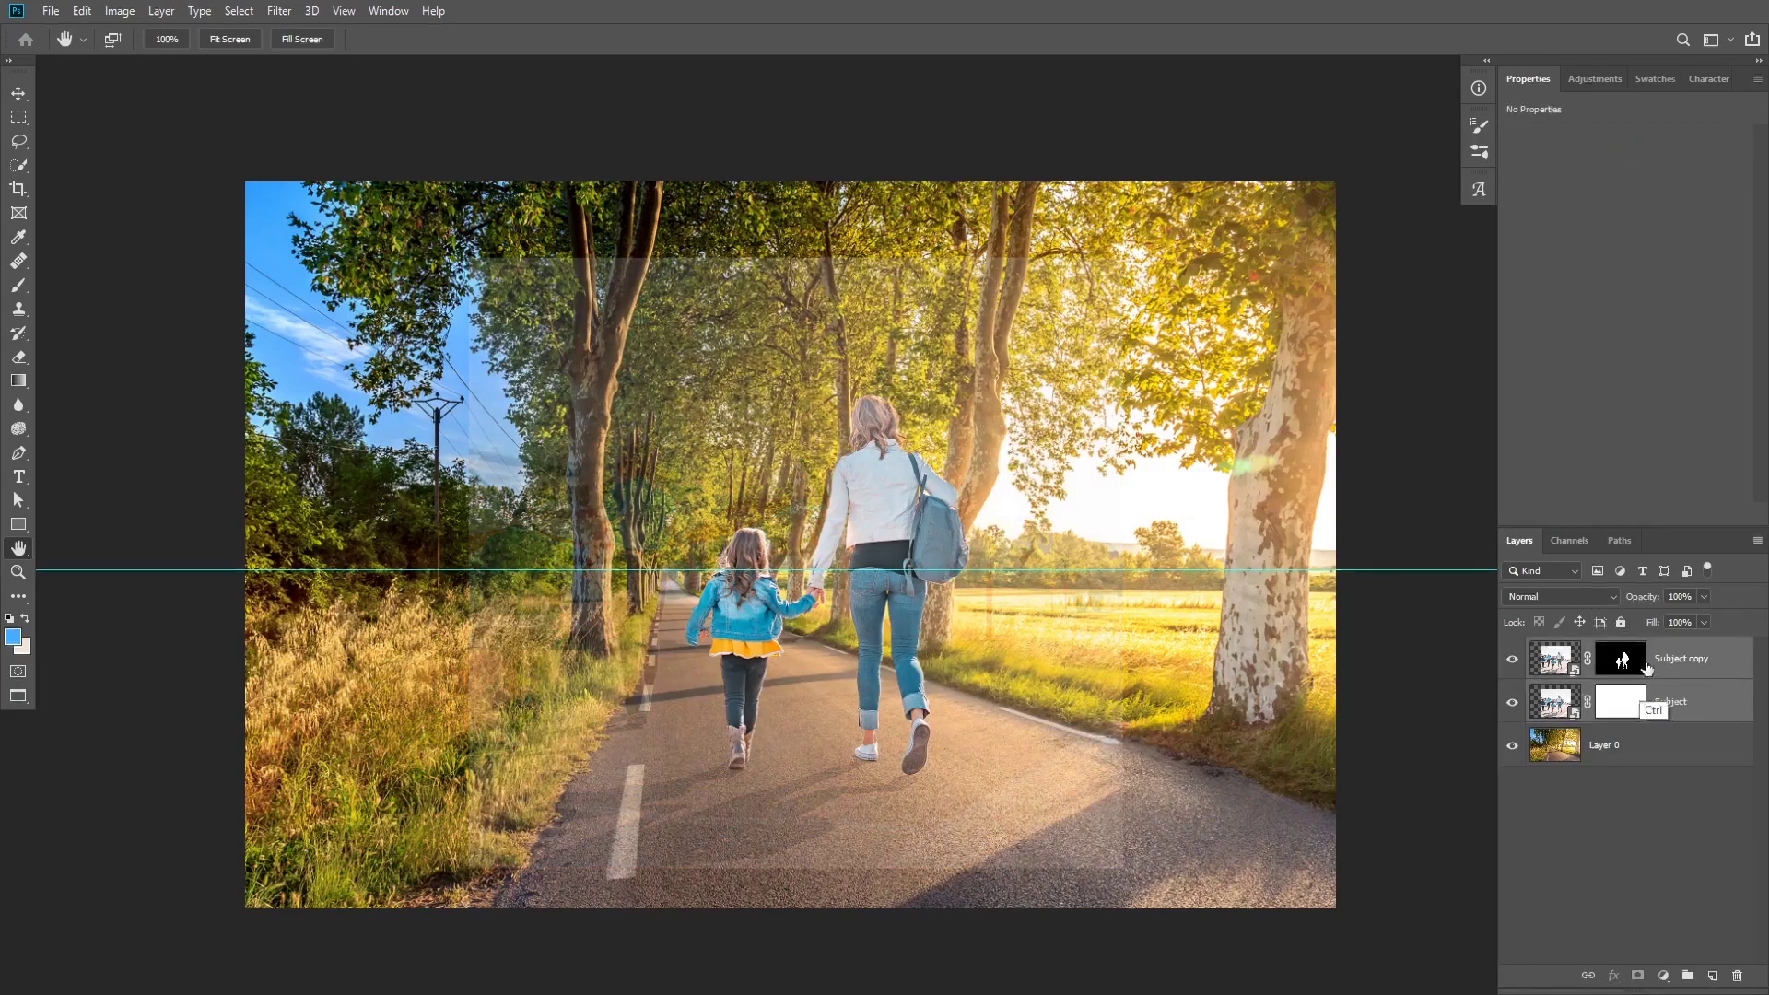
pyautogui.hotkey('ctrl', 't')
pyautogui.moveTo(796, 565); pyautogui.dragTo(671, 571)
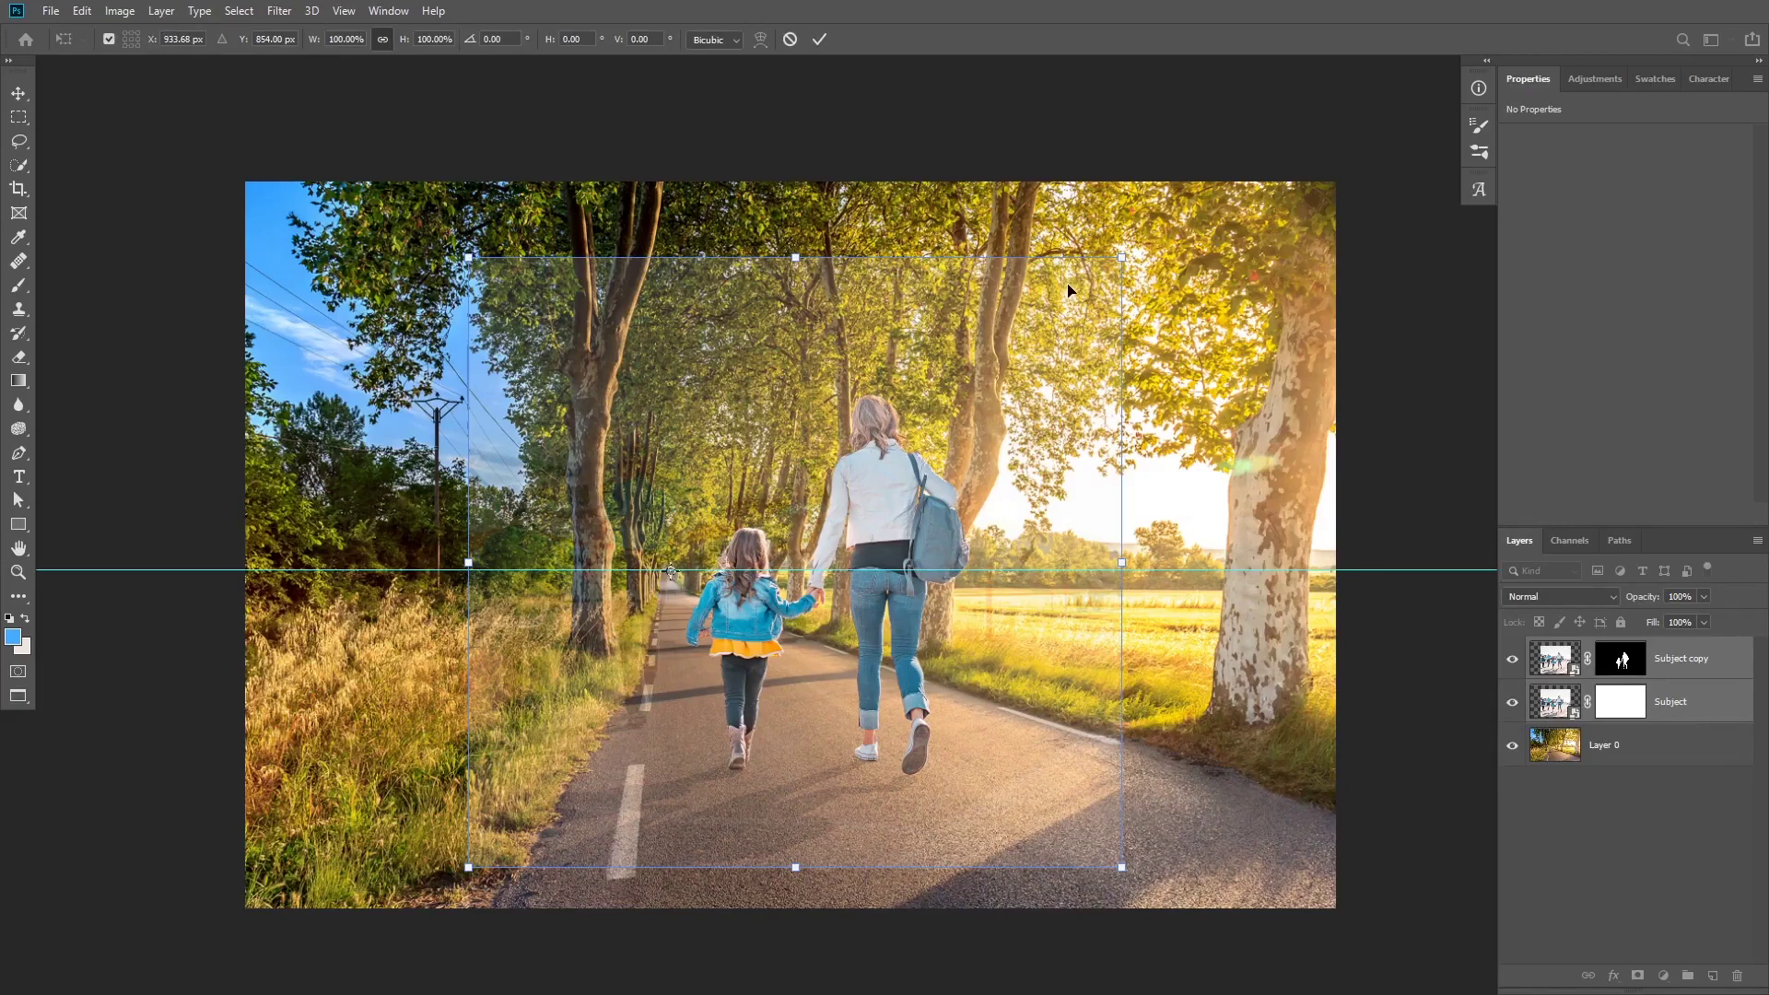
pyautogui.moveTo(1121, 257); pyautogui.dragTo(1187, 212)
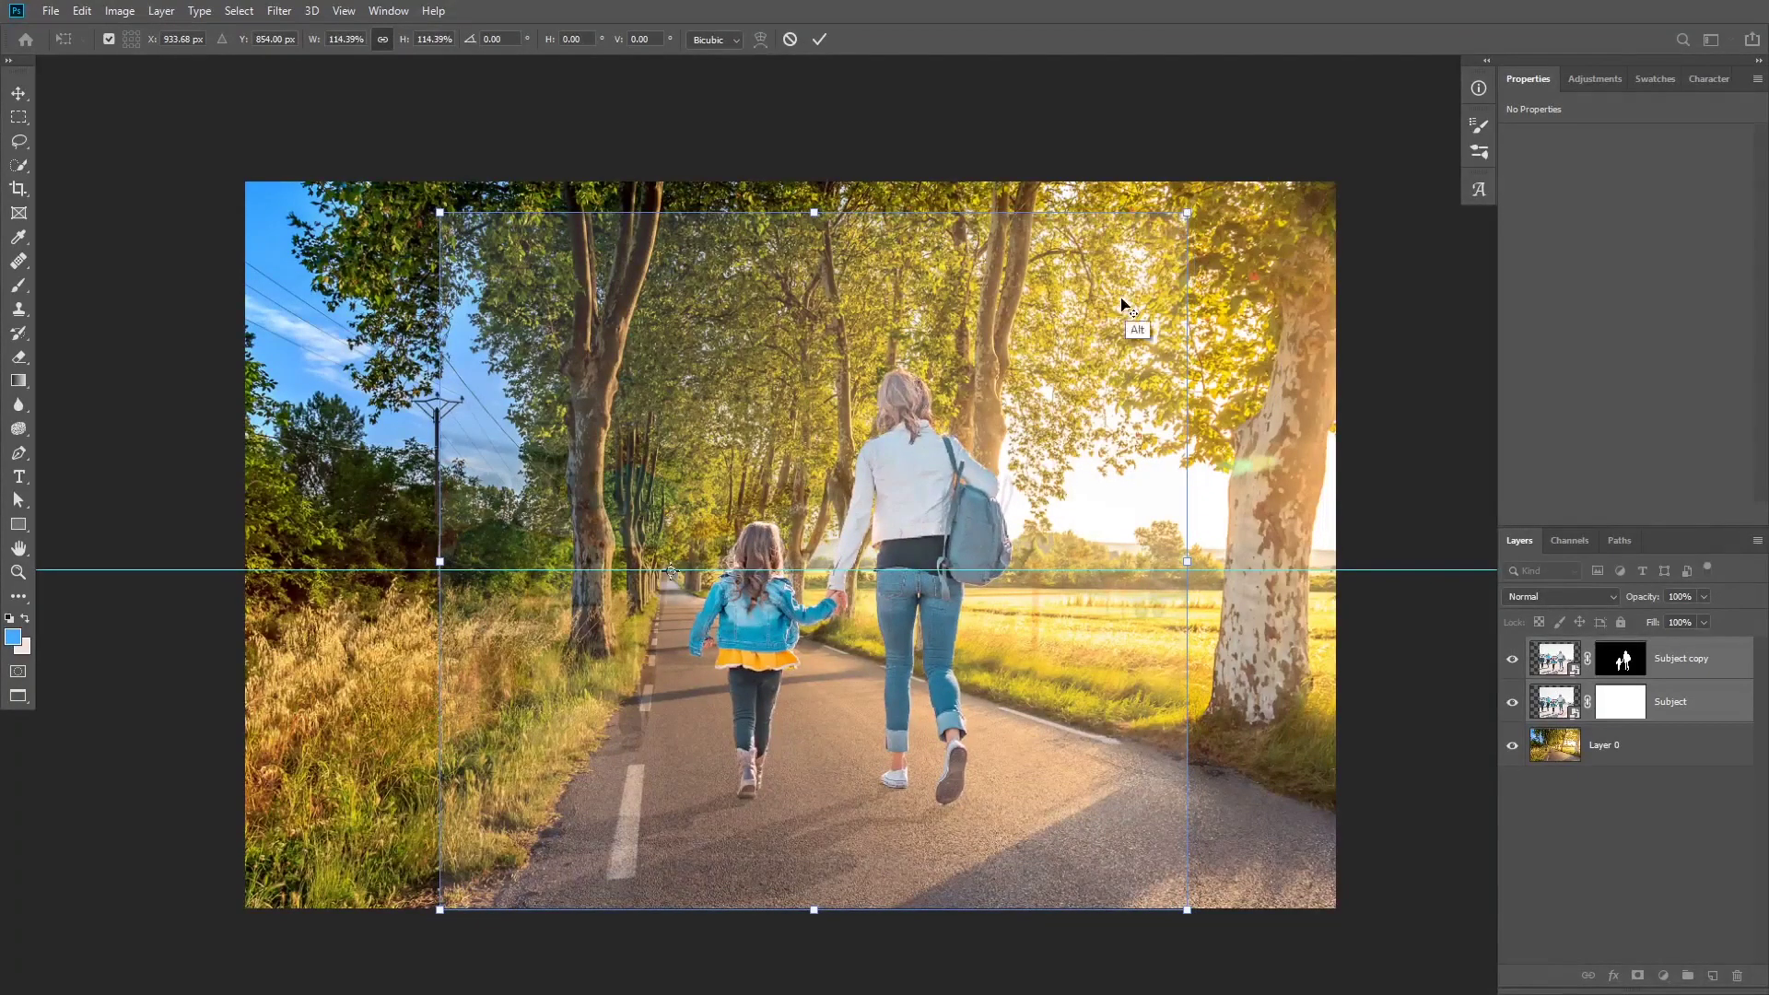
pyautogui.click(818, 38)
pyautogui.press('h')
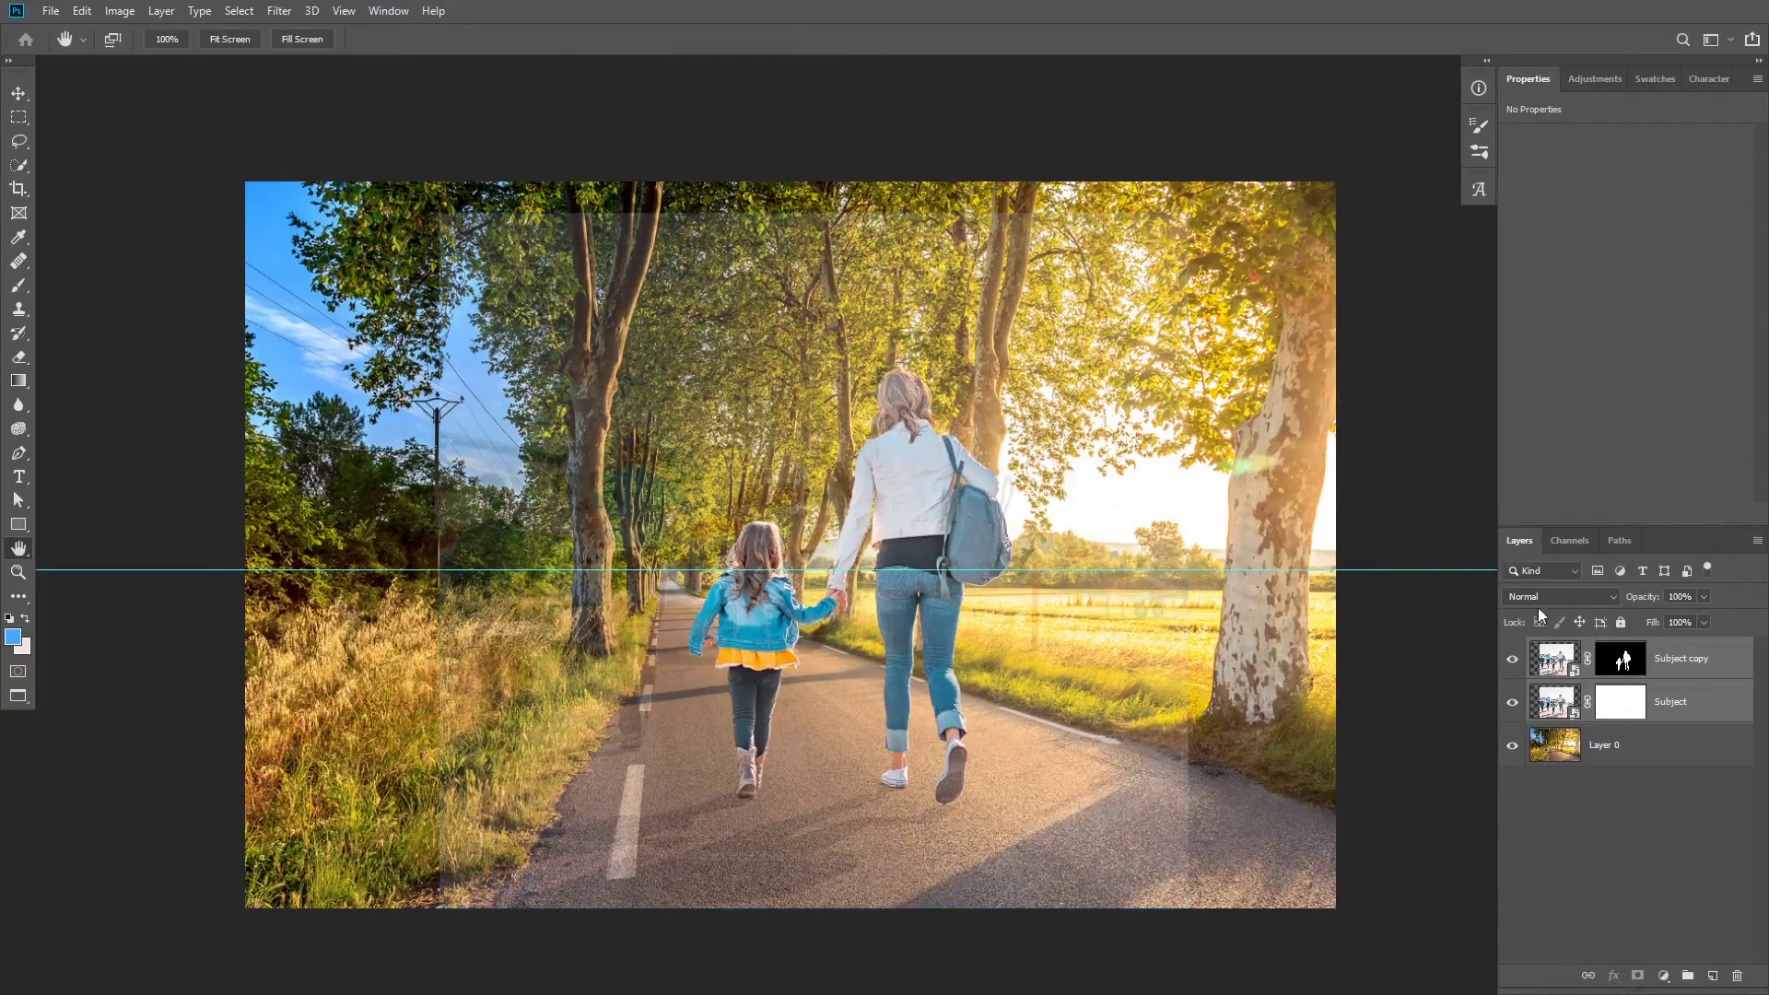
# Restore the Subject layer's opacity to 100% and delete its layer mask
pyautogui.click(1675, 699)
pyautogui.moveTo(1643, 604); pyautogui.dragTo(1765, 613)
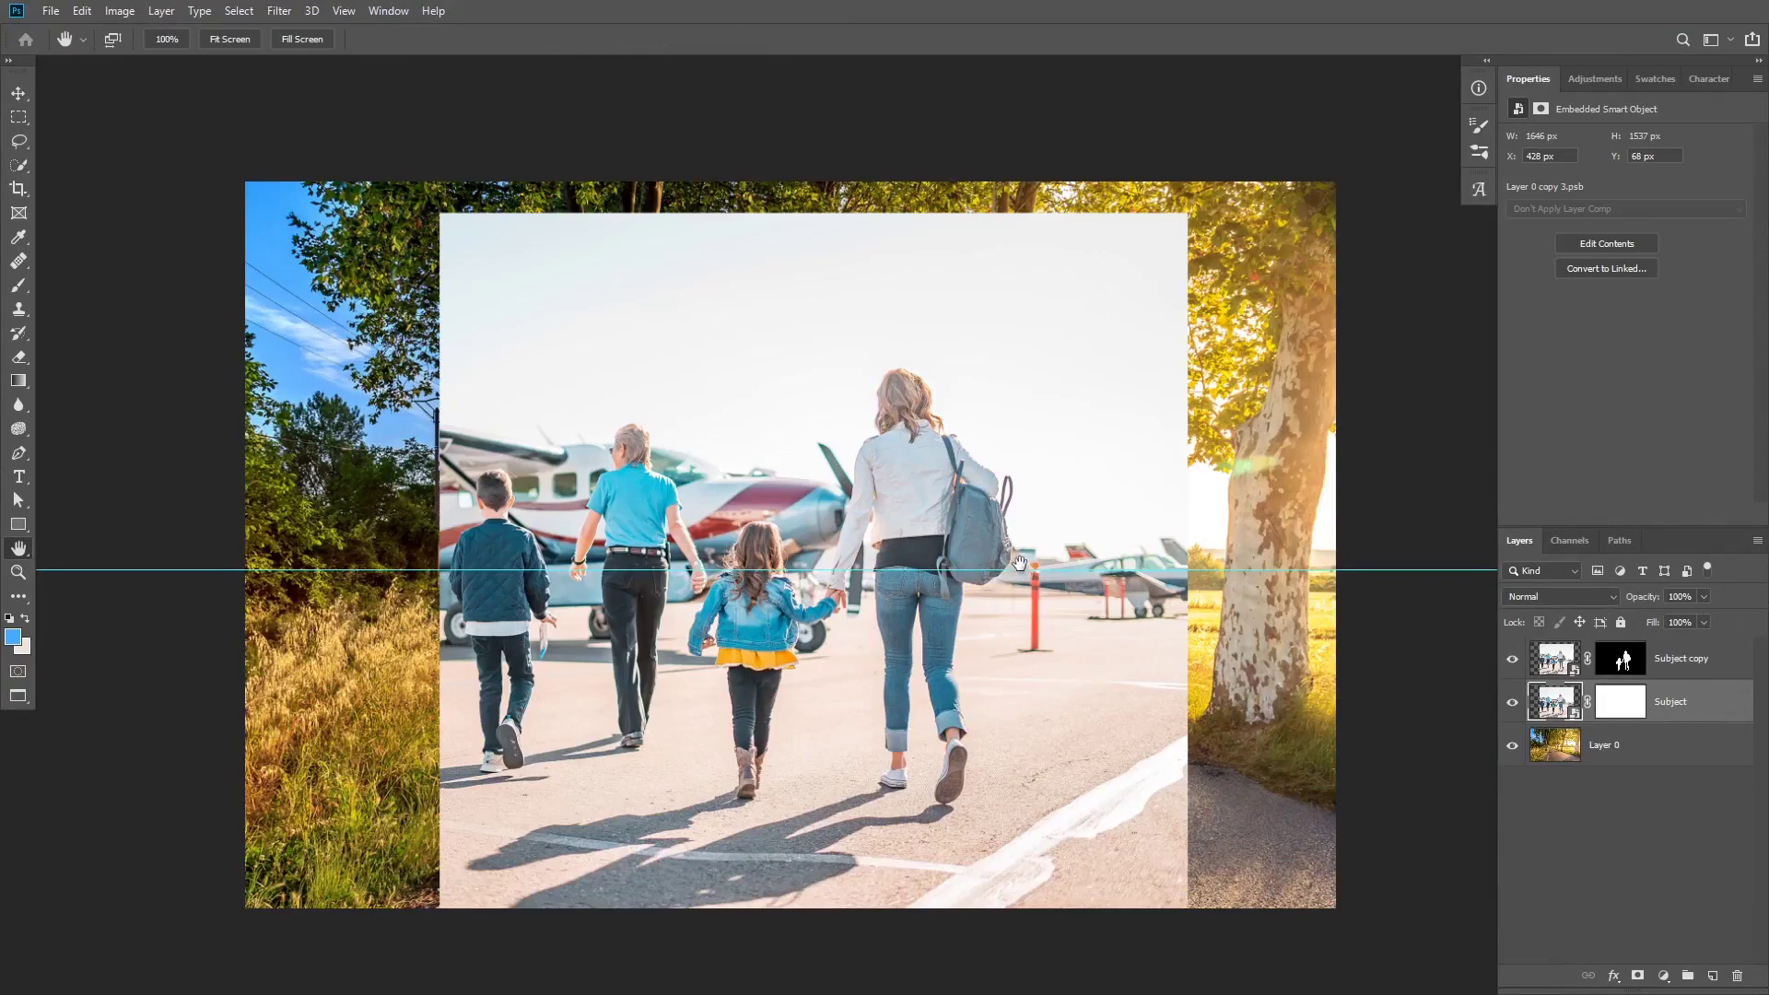
pyautogui.moveTo(1624, 712); pyautogui.dragTo(1737, 975)
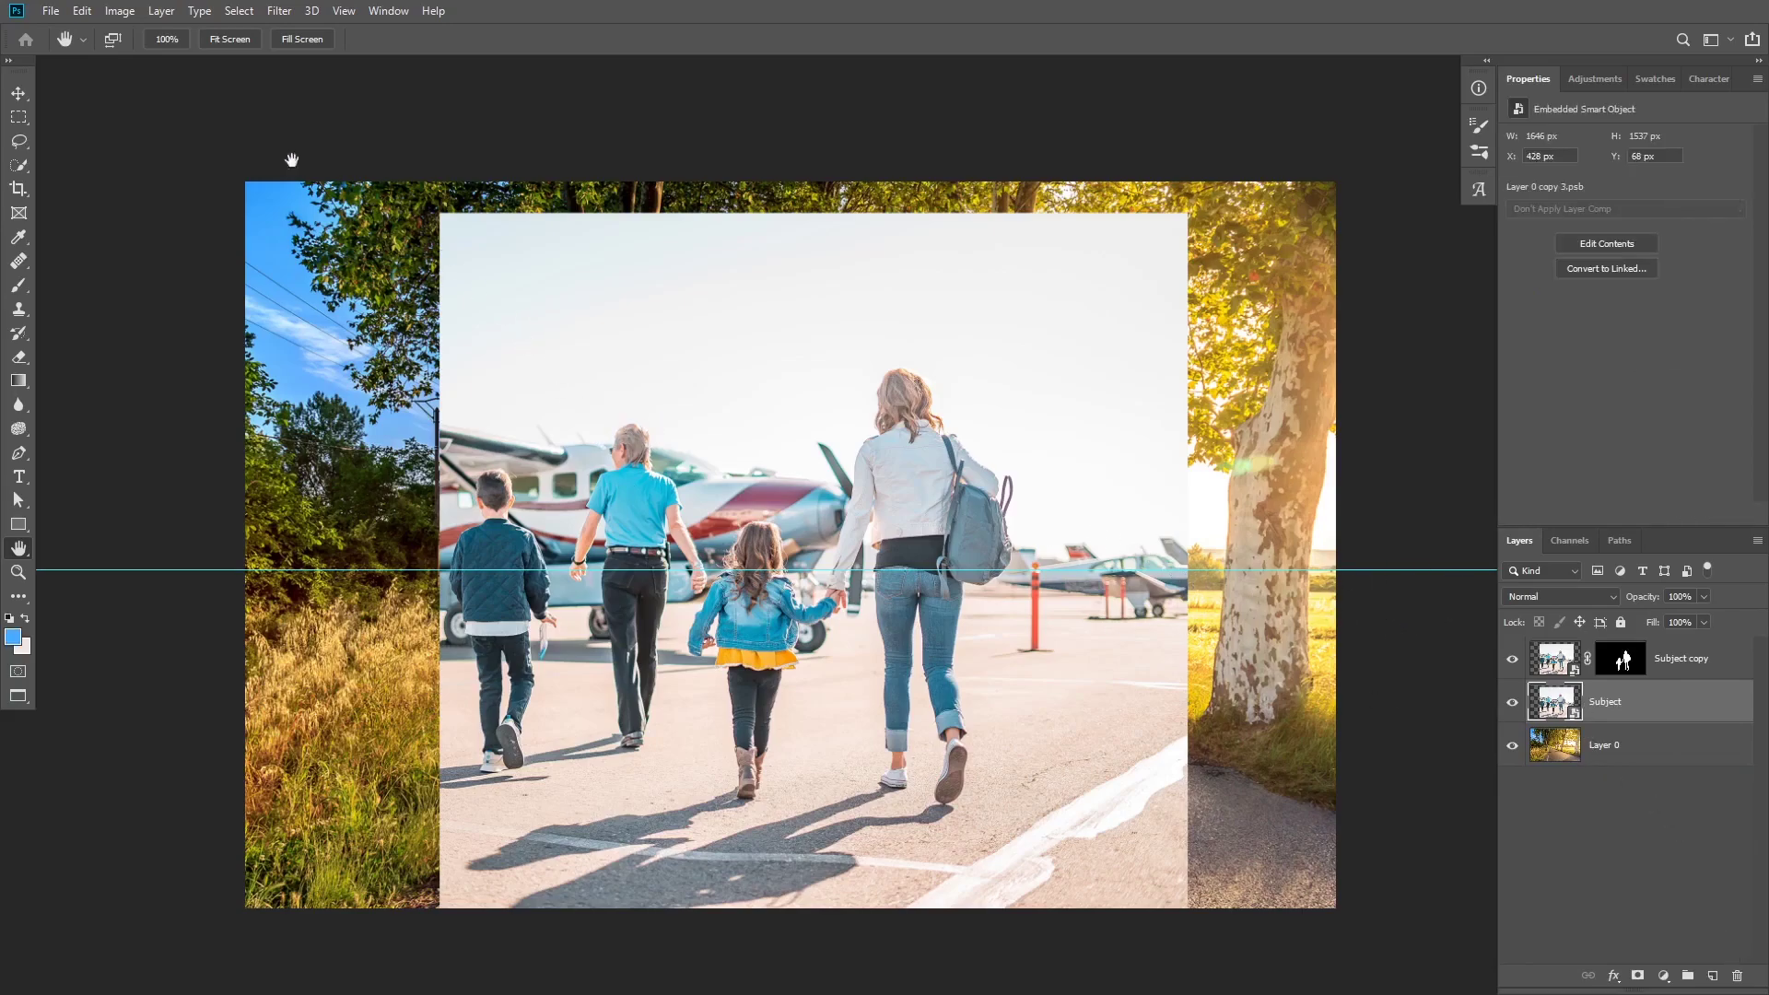
# Start a Color Range selection from the cast shadow on the Subject layer, with a Grayscale preview and fuzziness 105
pyautogui.click(241, 15)
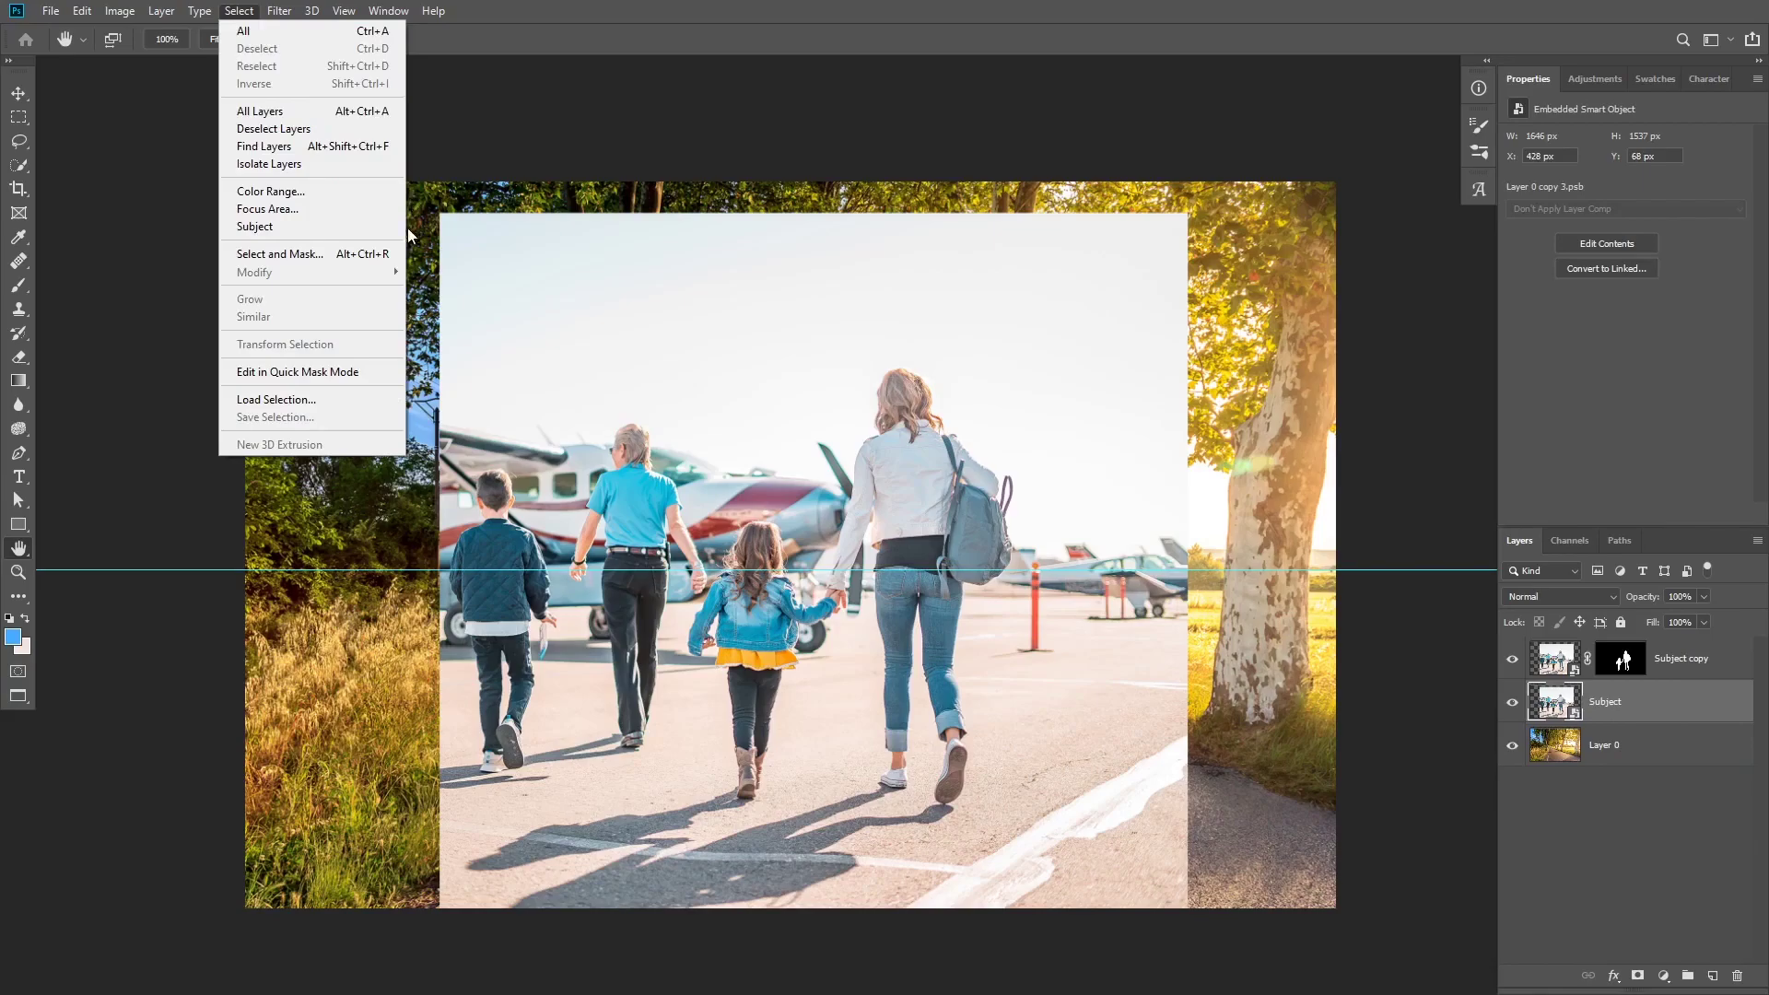
pyautogui.click(343, 192)
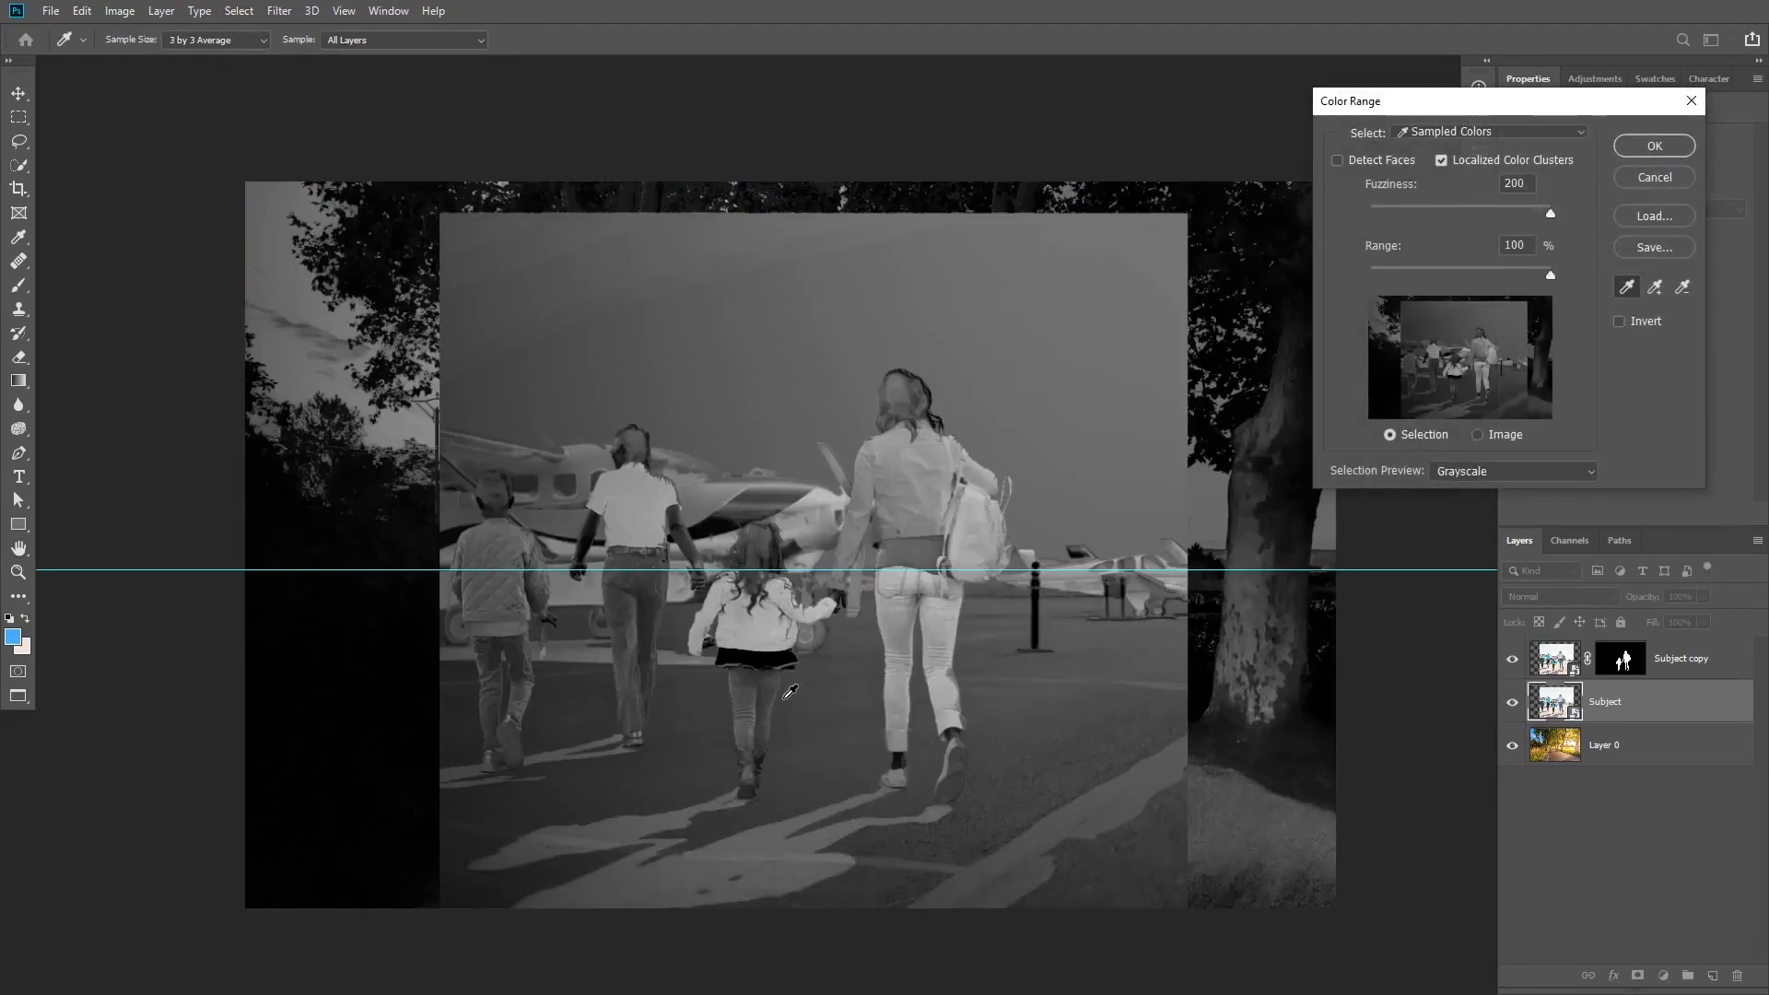
pyautogui.click(760, 831)
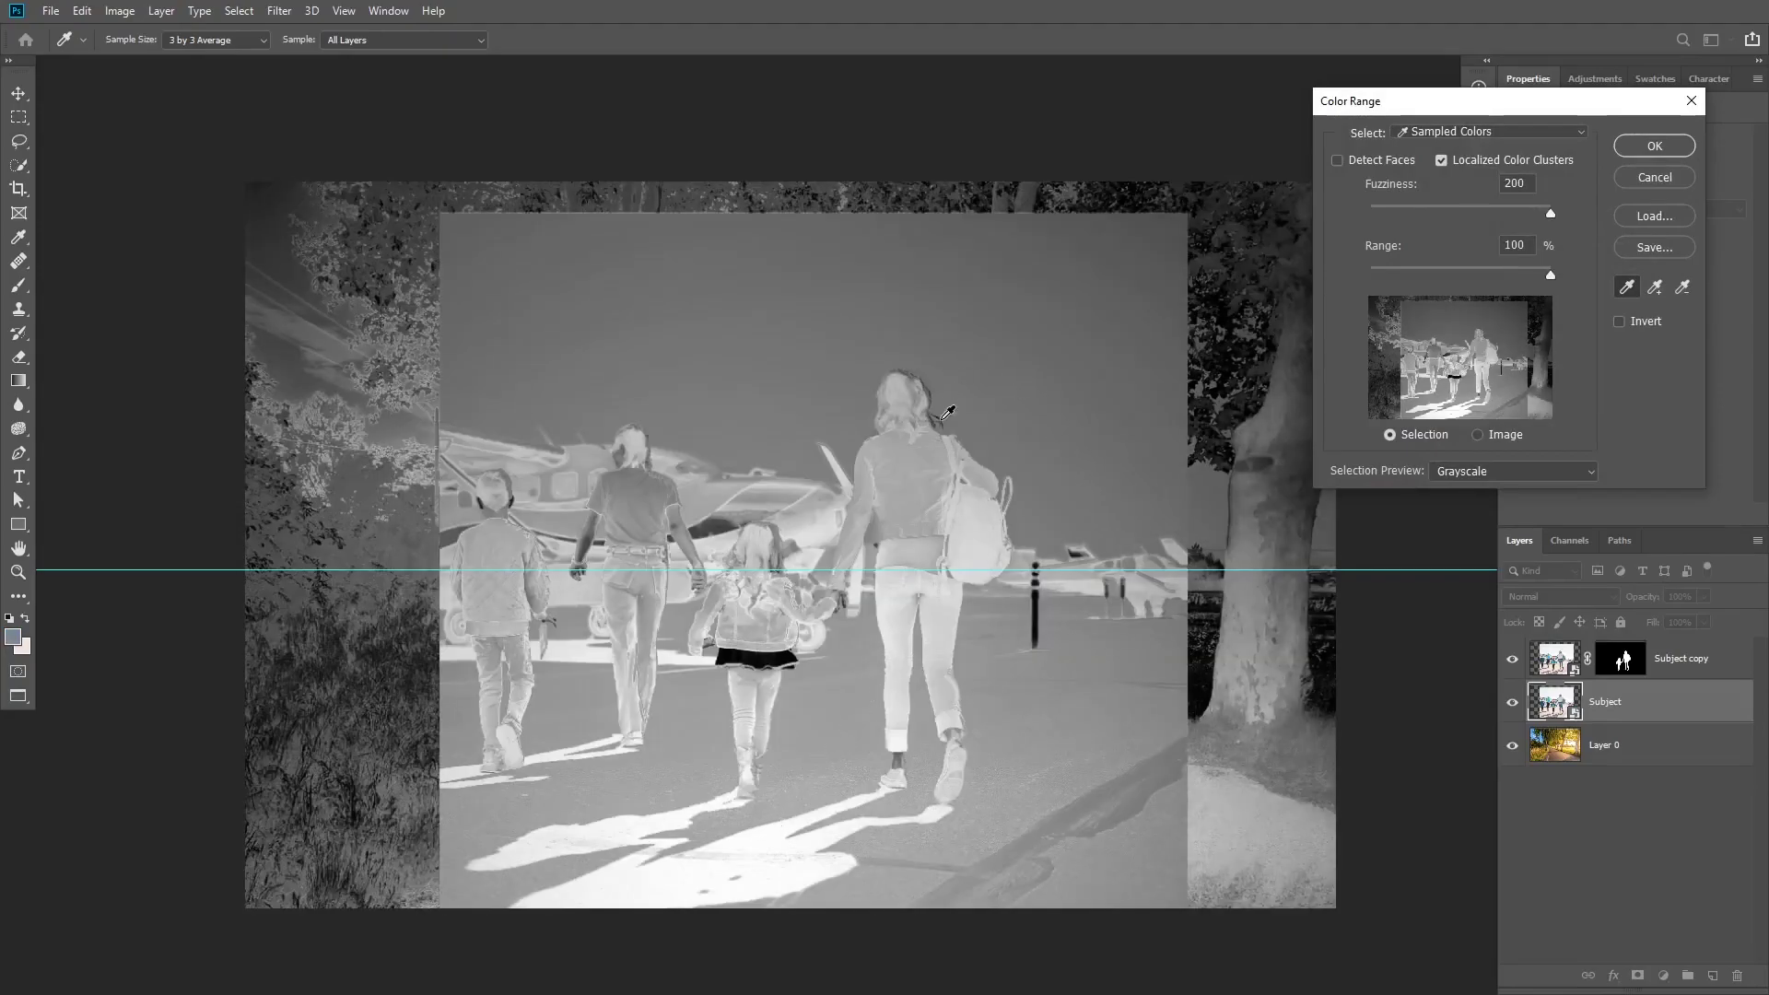
pyautogui.click(1456, 472)
pyautogui.click(1462, 512)
pyautogui.moveTo(1542, 212); pyautogui.dragTo(1466, 206)
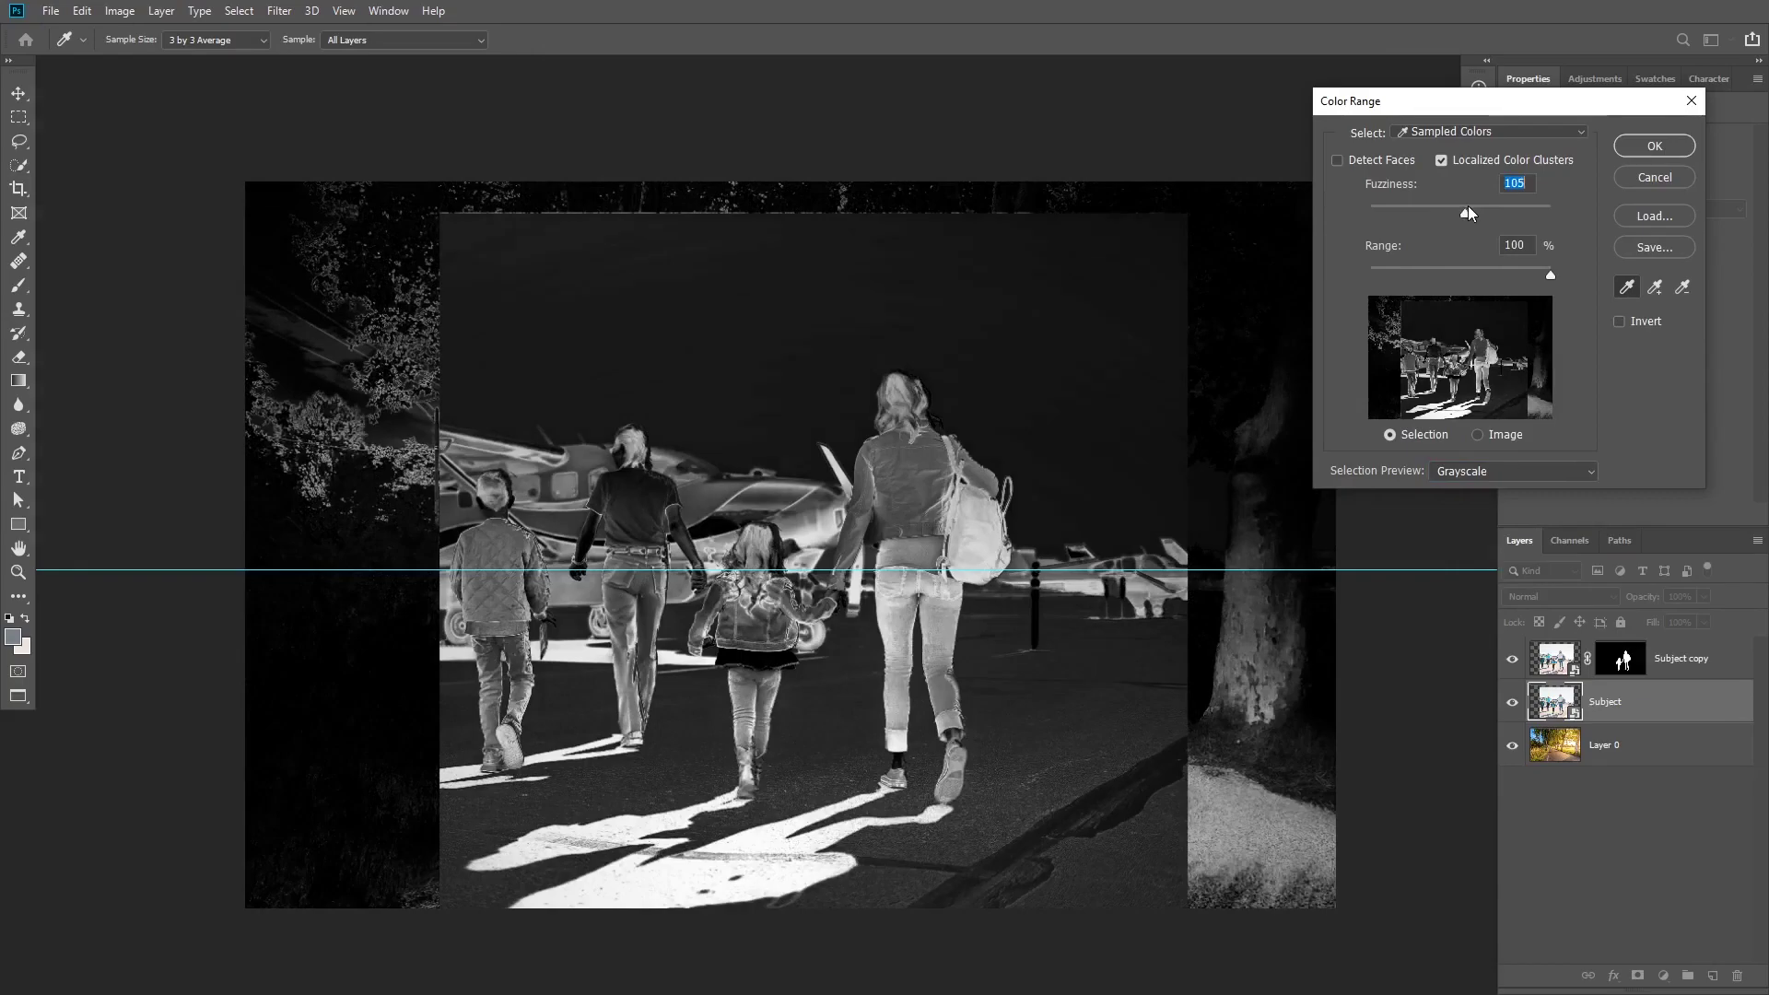
# Resample the cast shadow, add further shadow tones to the color range, and reduce the fuzziness to 59
pyautogui.click(645, 870)
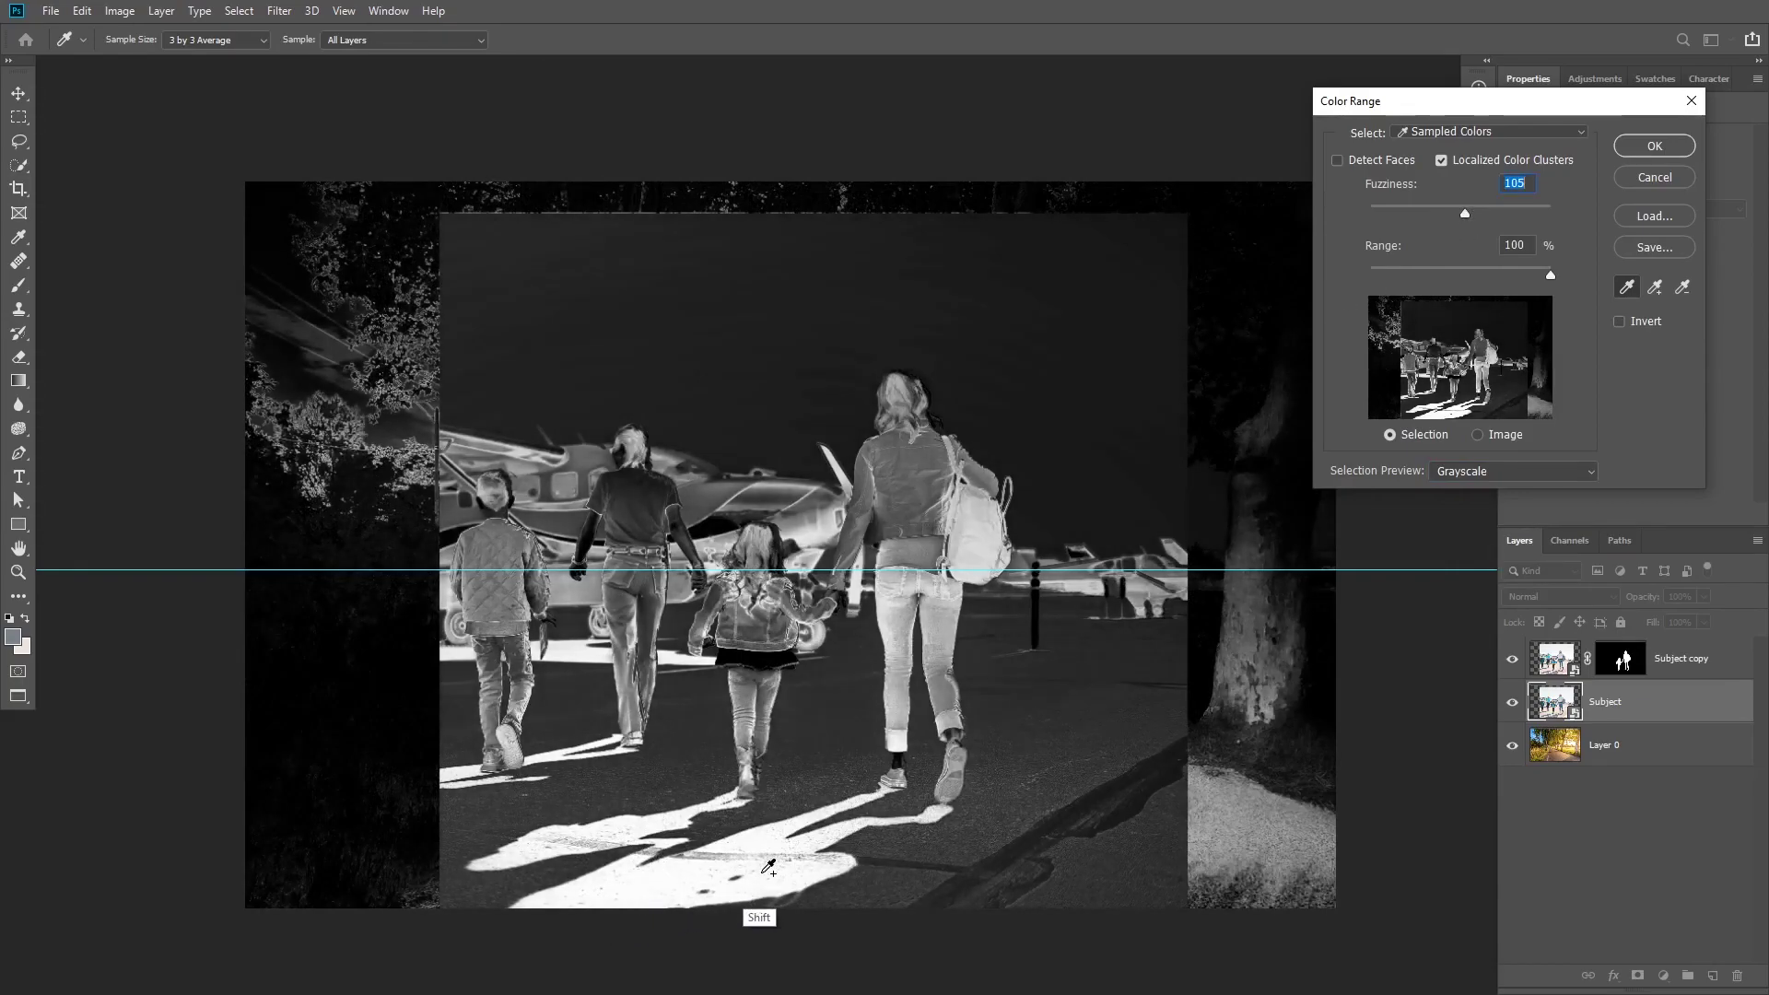
pyautogui.keyDown('shift'); pyautogui.click(737, 854); pyautogui.keyUp('shift')
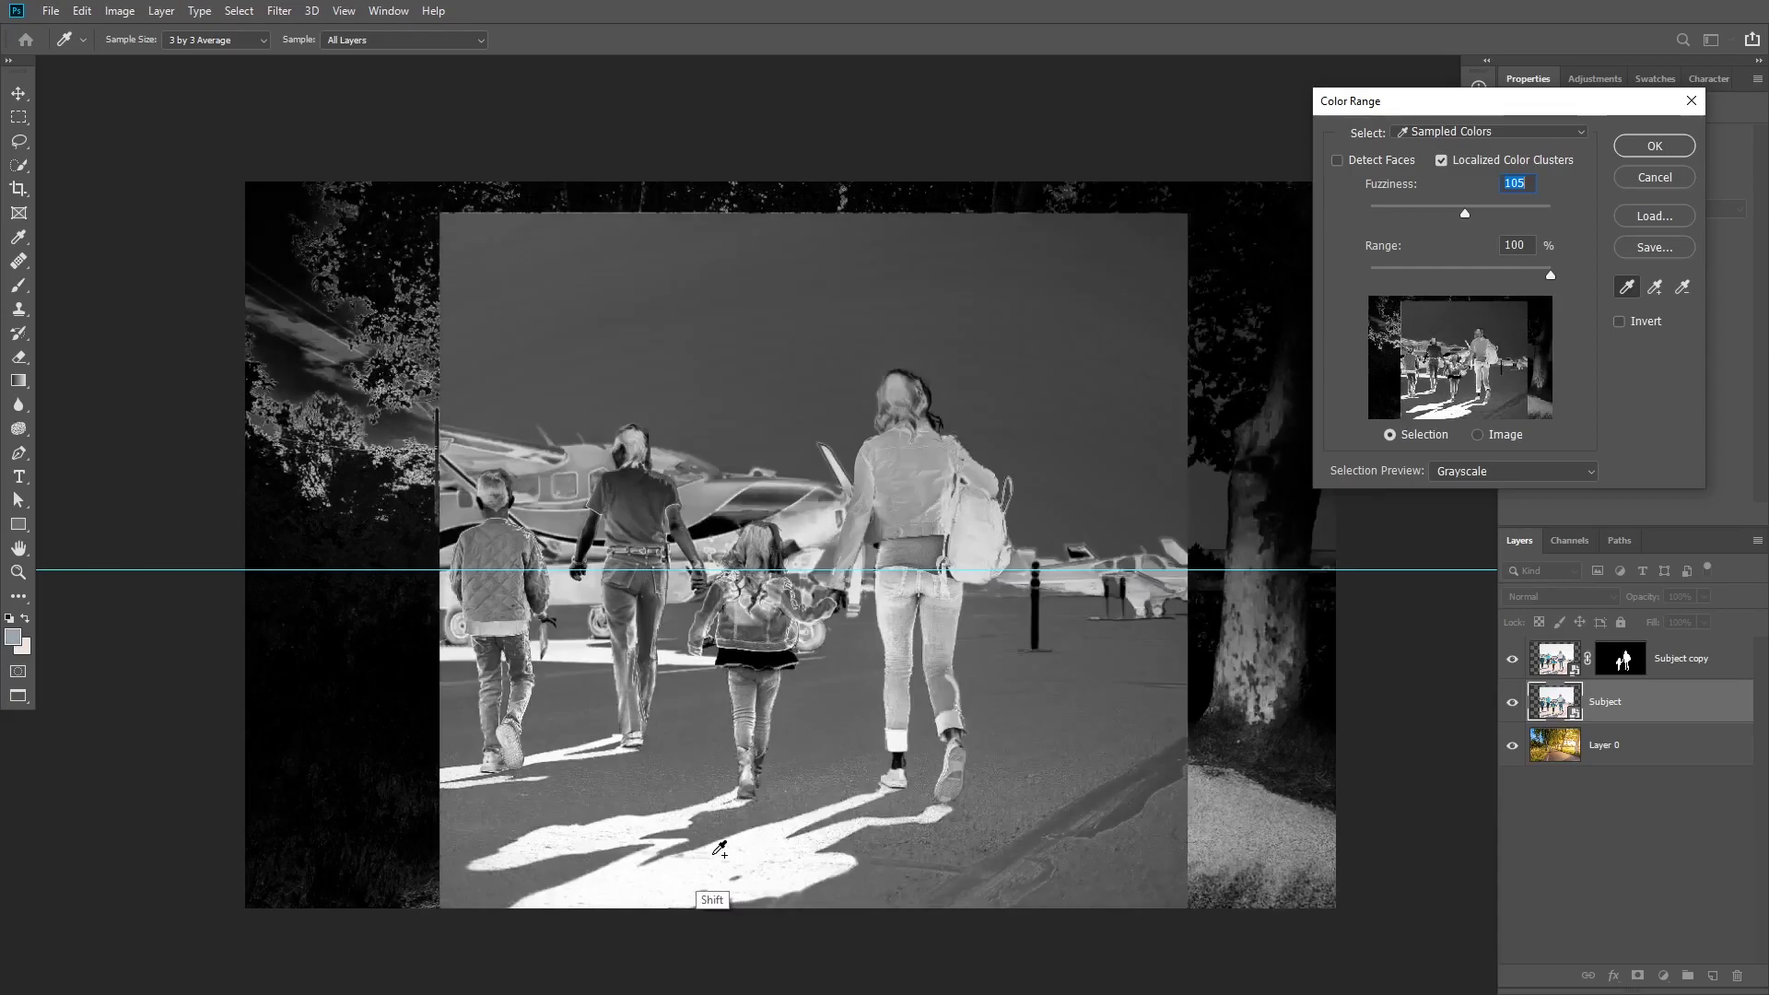
pyautogui.keyDown('shift'); pyautogui.click(721, 849); pyautogui.keyUp('shift')
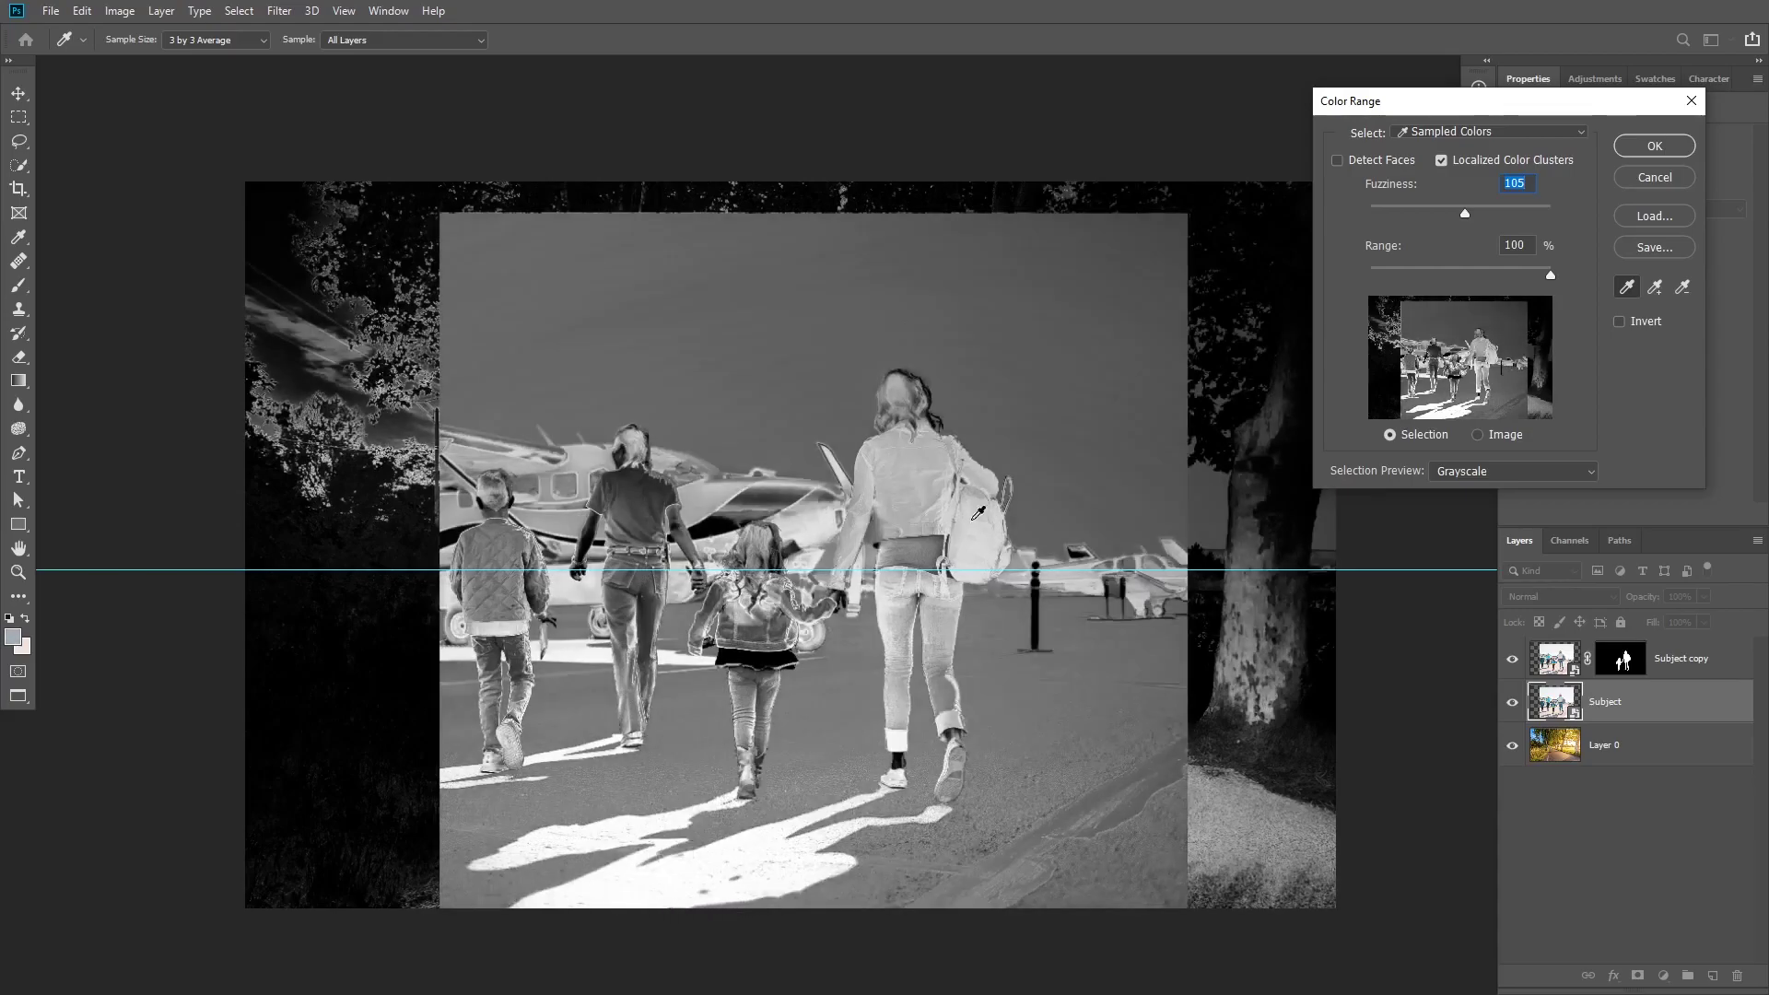
pyautogui.moveTo(1462, 213); pyautogui.dragTo(1425, 207)
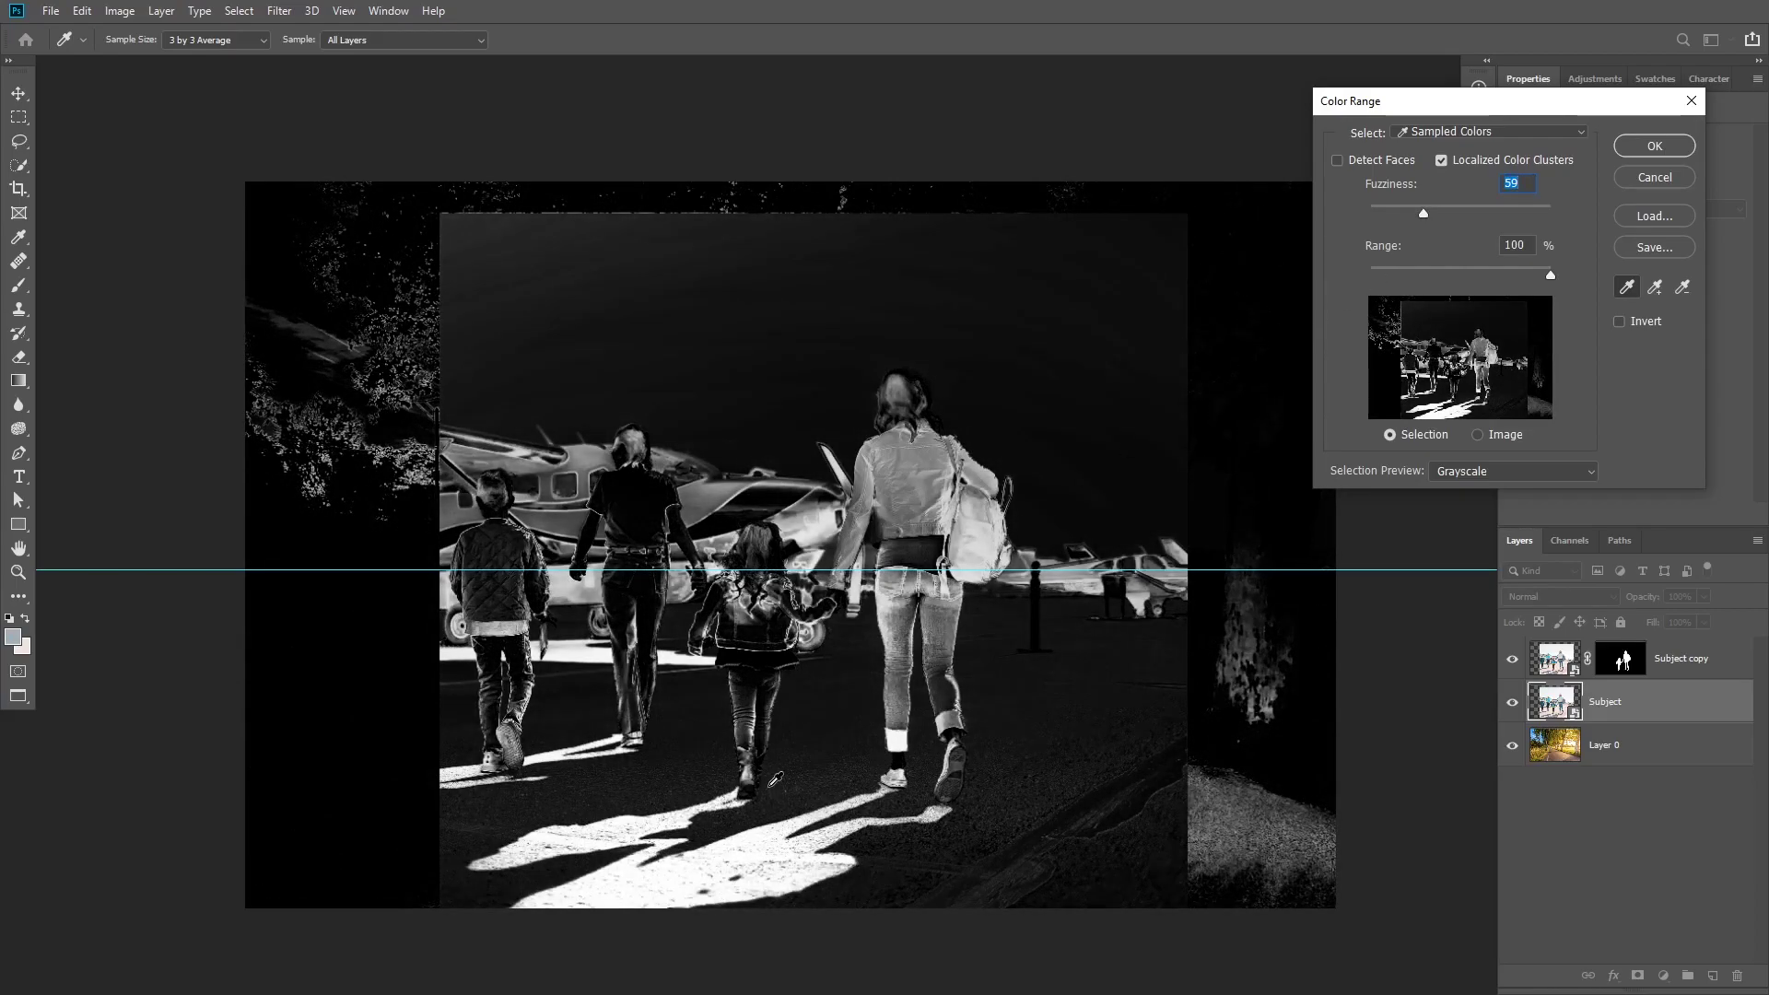
# Subtract the sunlit pavement from the color range, set fuzziness to 98, and apply the selection as the Subject layer's mask
pyautogui.keyDown('alt'); pyautogui.click(816, 765); pyautogui.keyUp('alt')
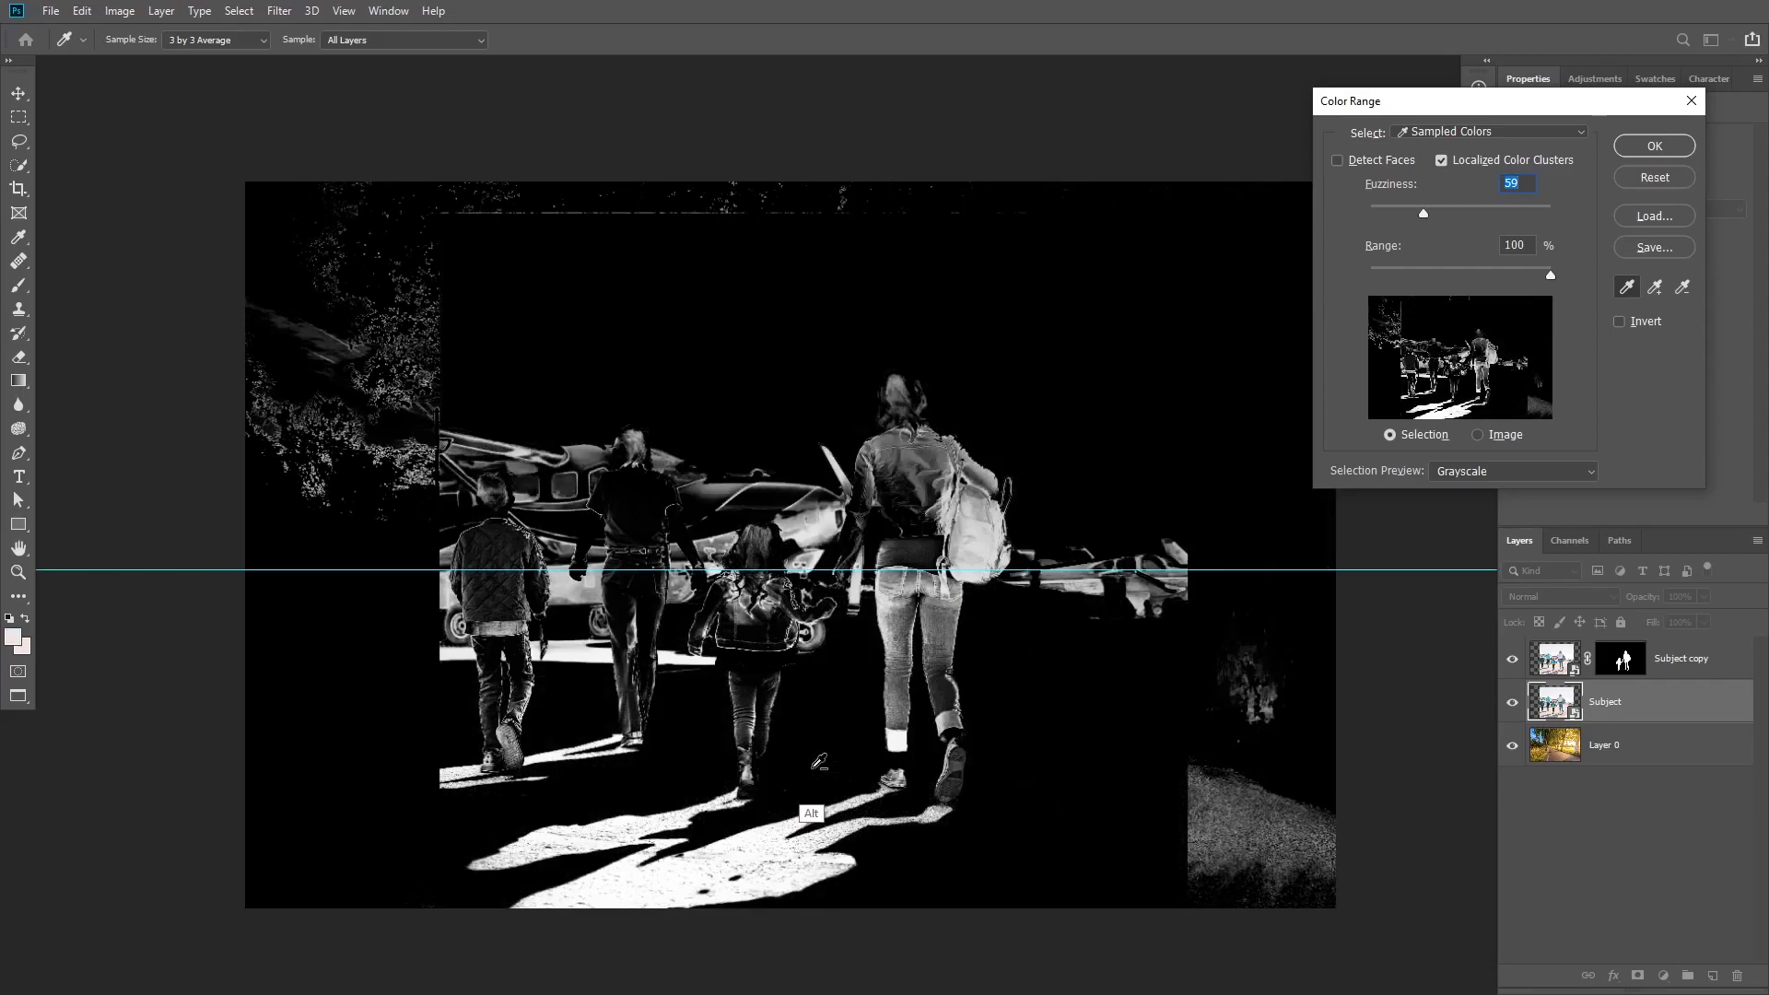
pyautogui.moveTo(1430, 216); pyautogui.dragTo(1447, 213)
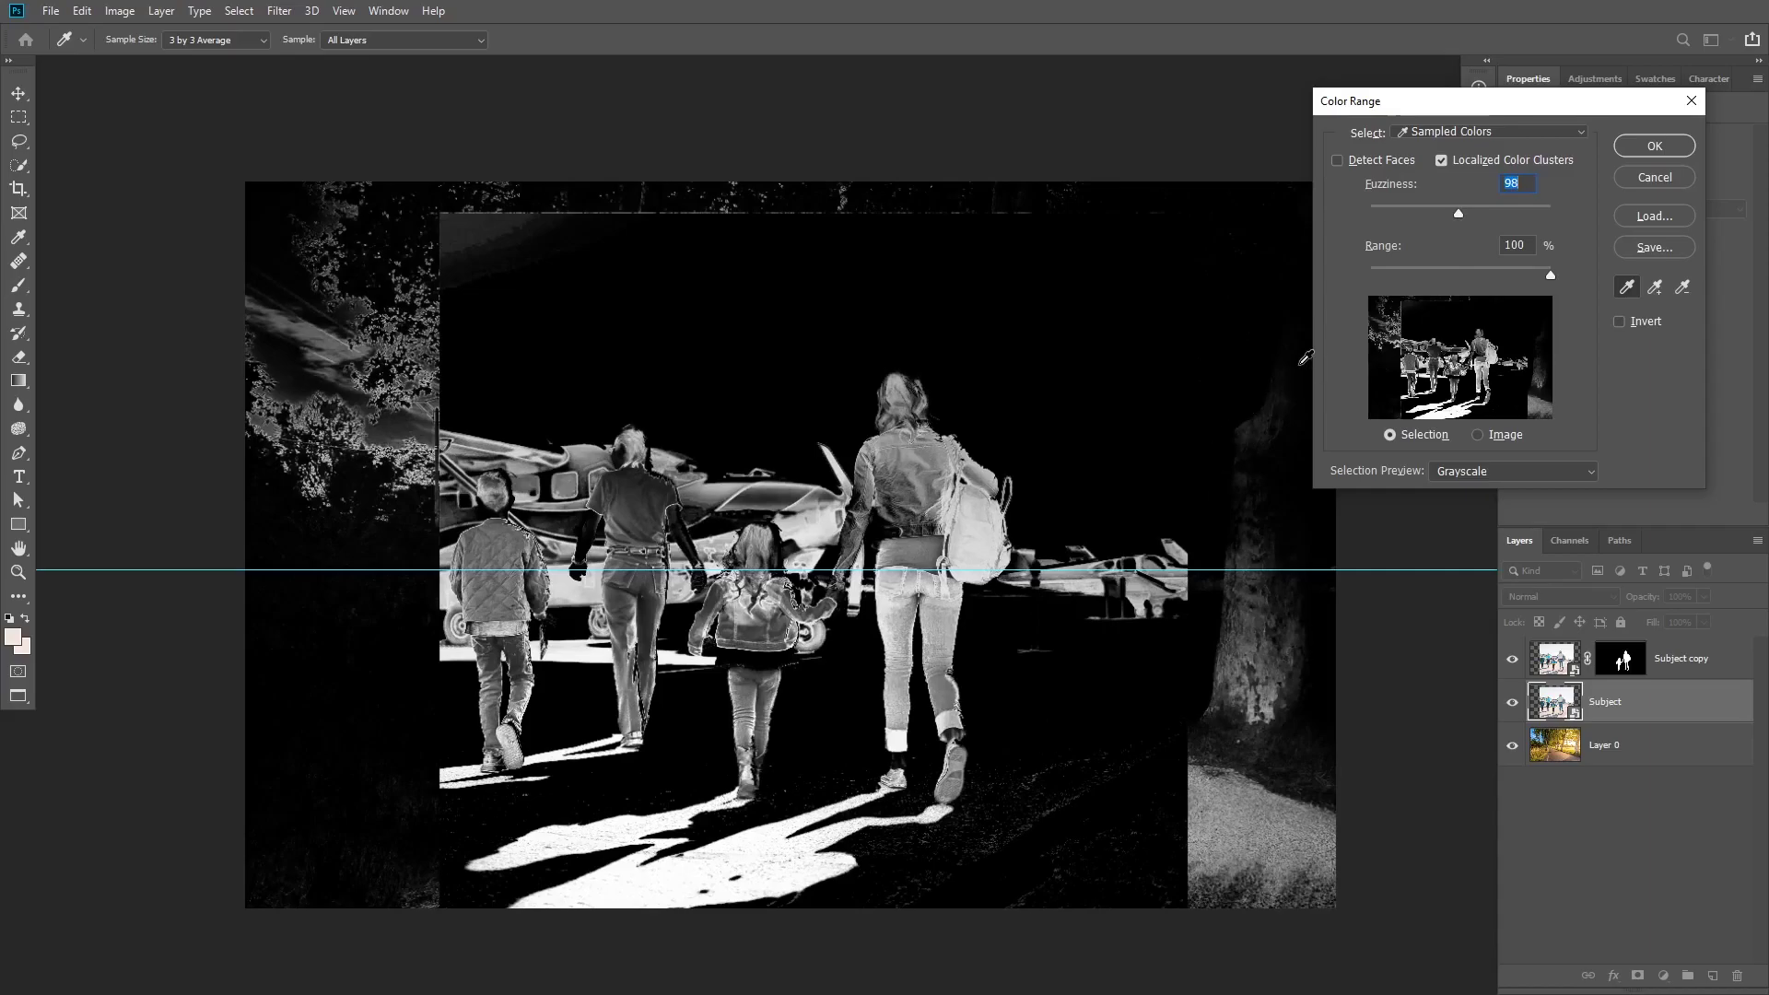
pyautogui.click(1652, 148)
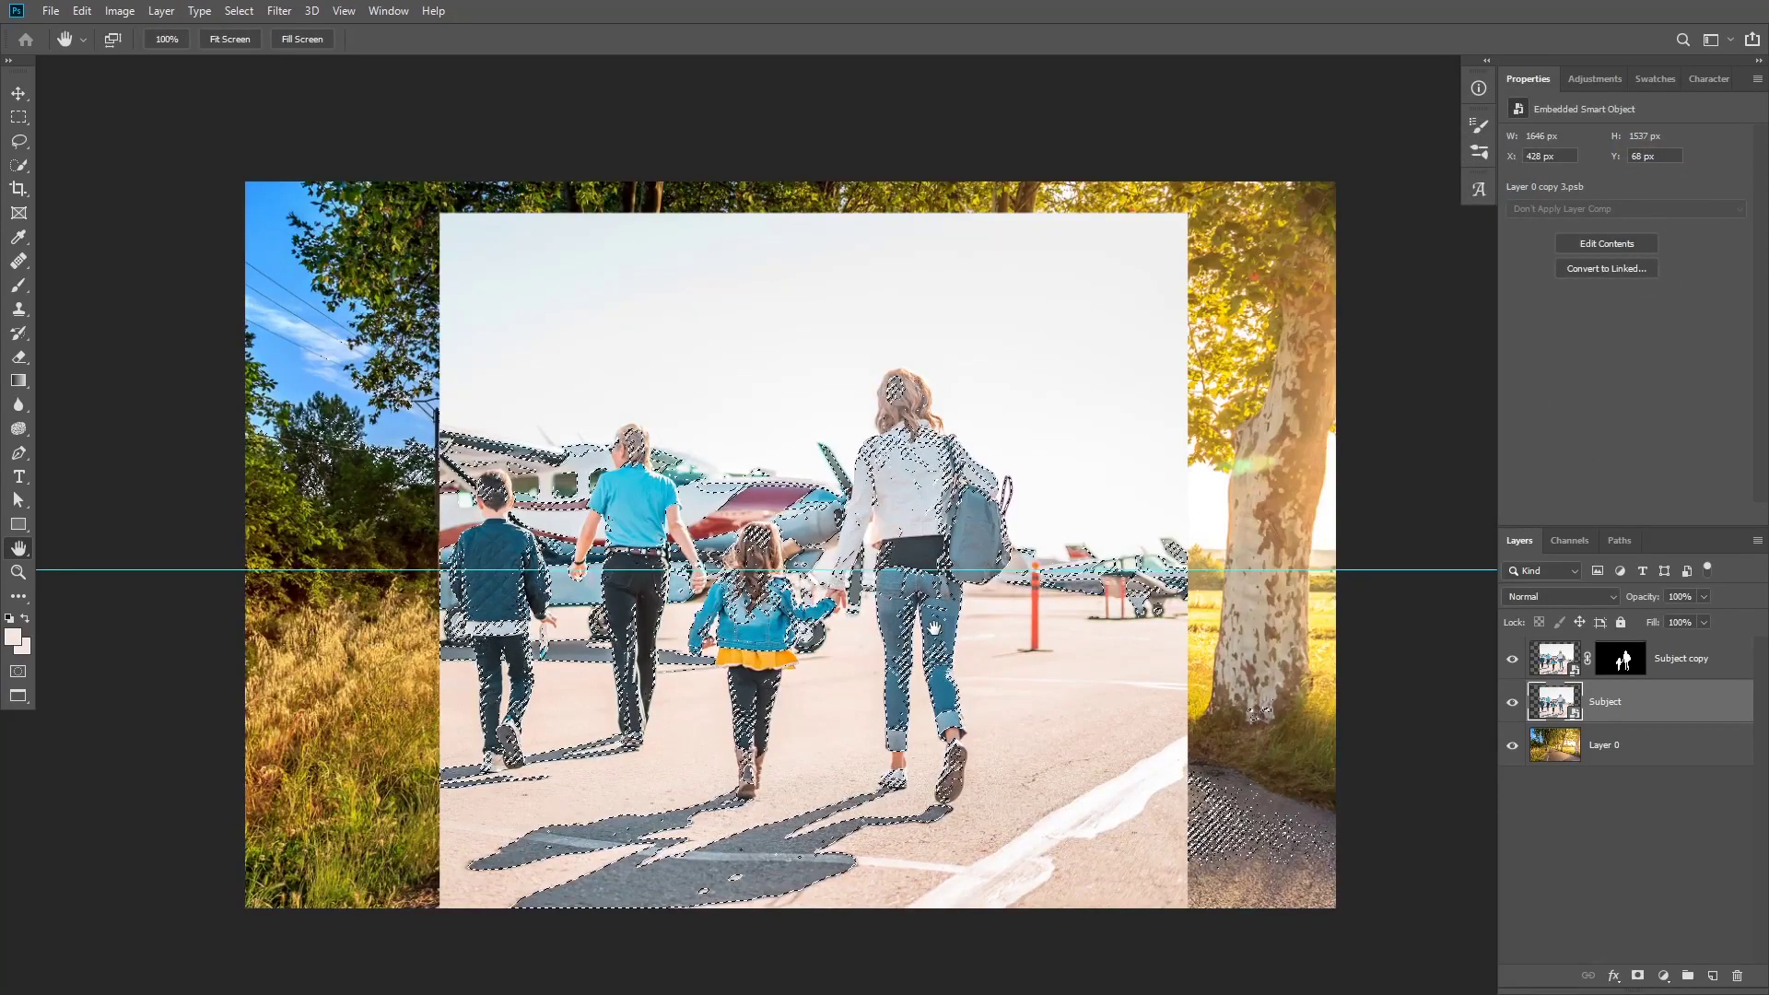
pyautogui.click(1637, 976)
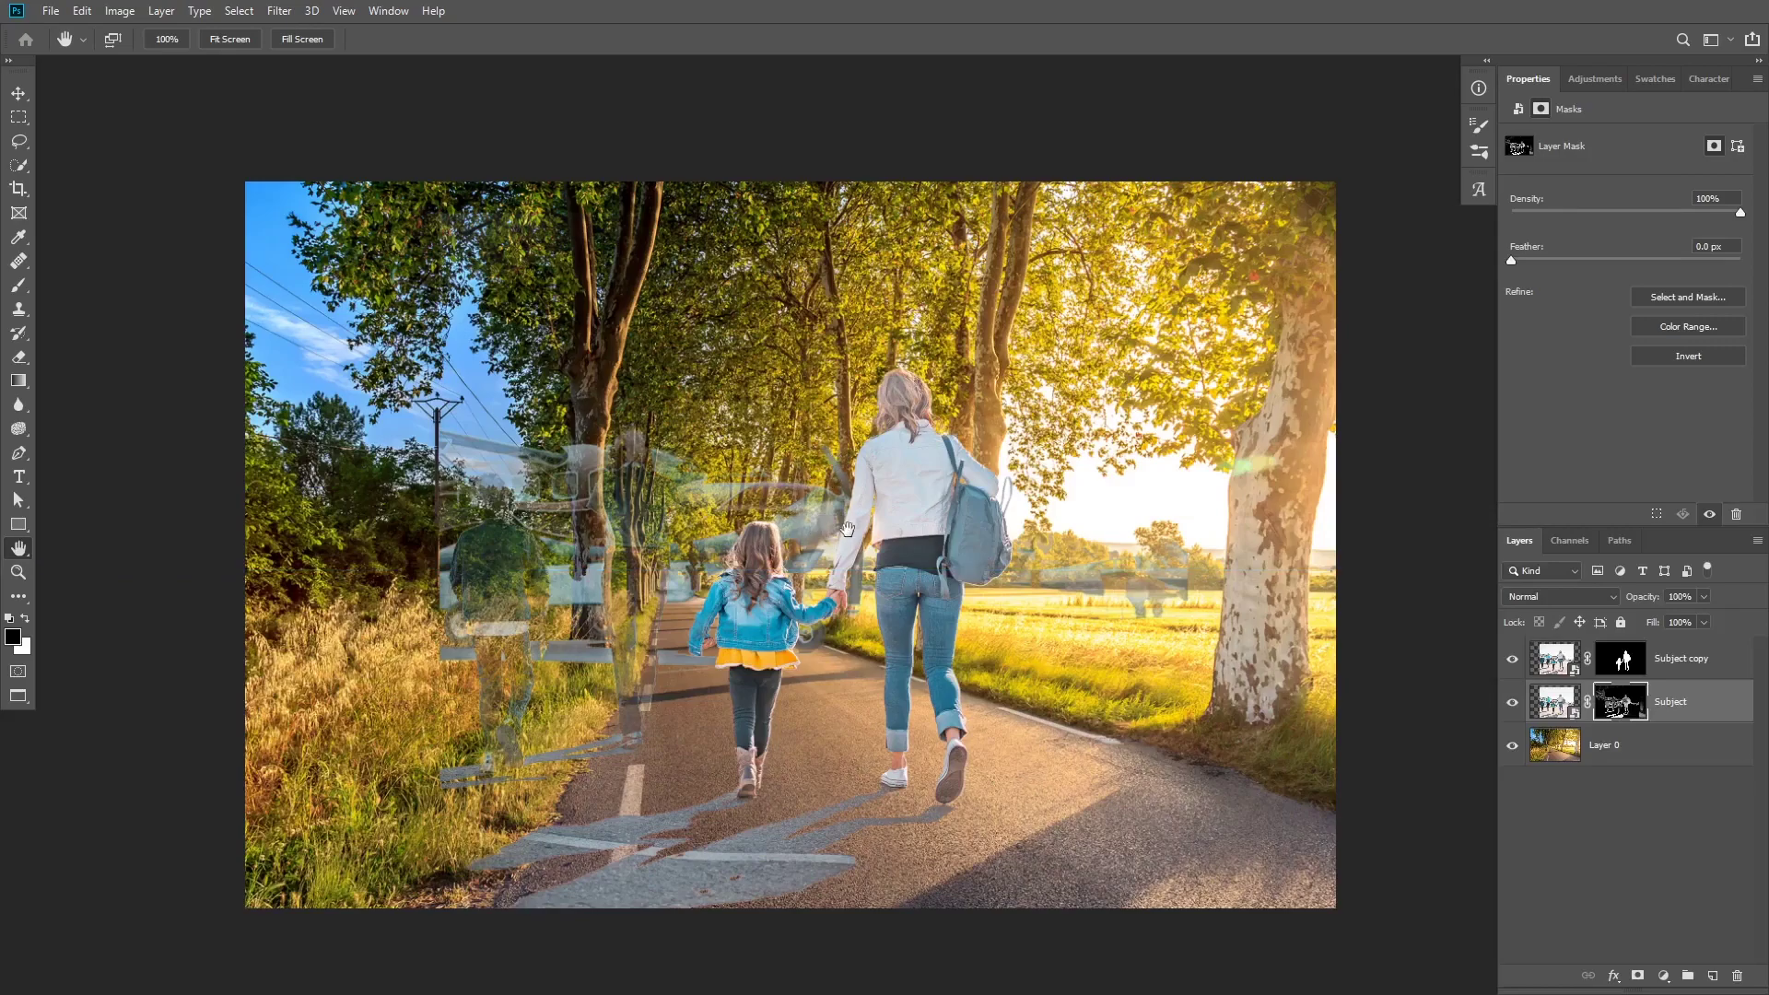
# Lasso the unwanted area above the cast shadows, fill it with black on the Subject layer's mask, and deselect
pyautogui.press('l')
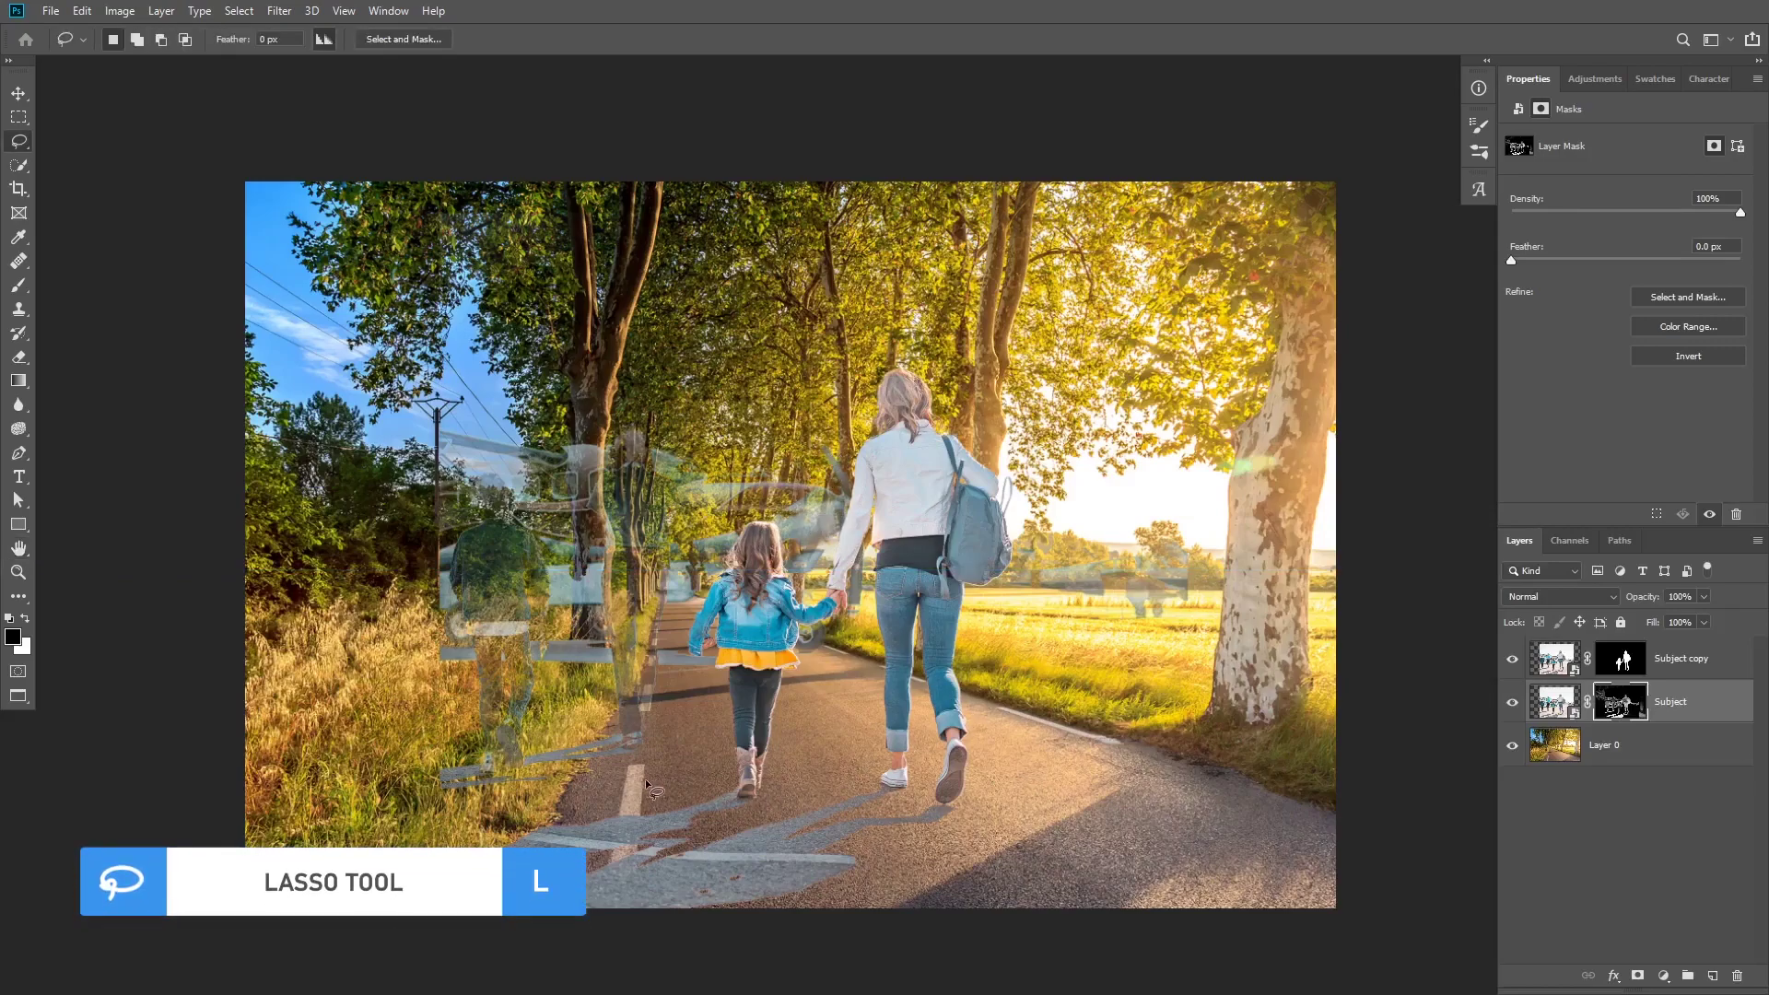
pyautogui.moveTo(906, 733)
pyautogui.mouseDown()
pyautogui.moveTo(1159, 765)
pyautogui.moveTo(1265, 667)
pyautogui.moveTo(1285, 491)
pyautogui.moveTo(1116, 328)
pyautogui.moveTo(971, 269)
pyautogui.moveTo(513, 187)
pyautogui.moveTo(422, 224)
pyautogui.moveTo(303, 376)
pyautogui.moveTo(261, 540)
pyautogui.moveTo(321, 725)
pyautogui.moveTo(444, 815)
pyautogui.mouseUp()
pyautogui.moveTo(559, 795)
pyautogui.mouseDown()
pyautogui.moveTo(767, 743)
pyautogui.moveTo(866, 740)
pyautogui.mouseUp()
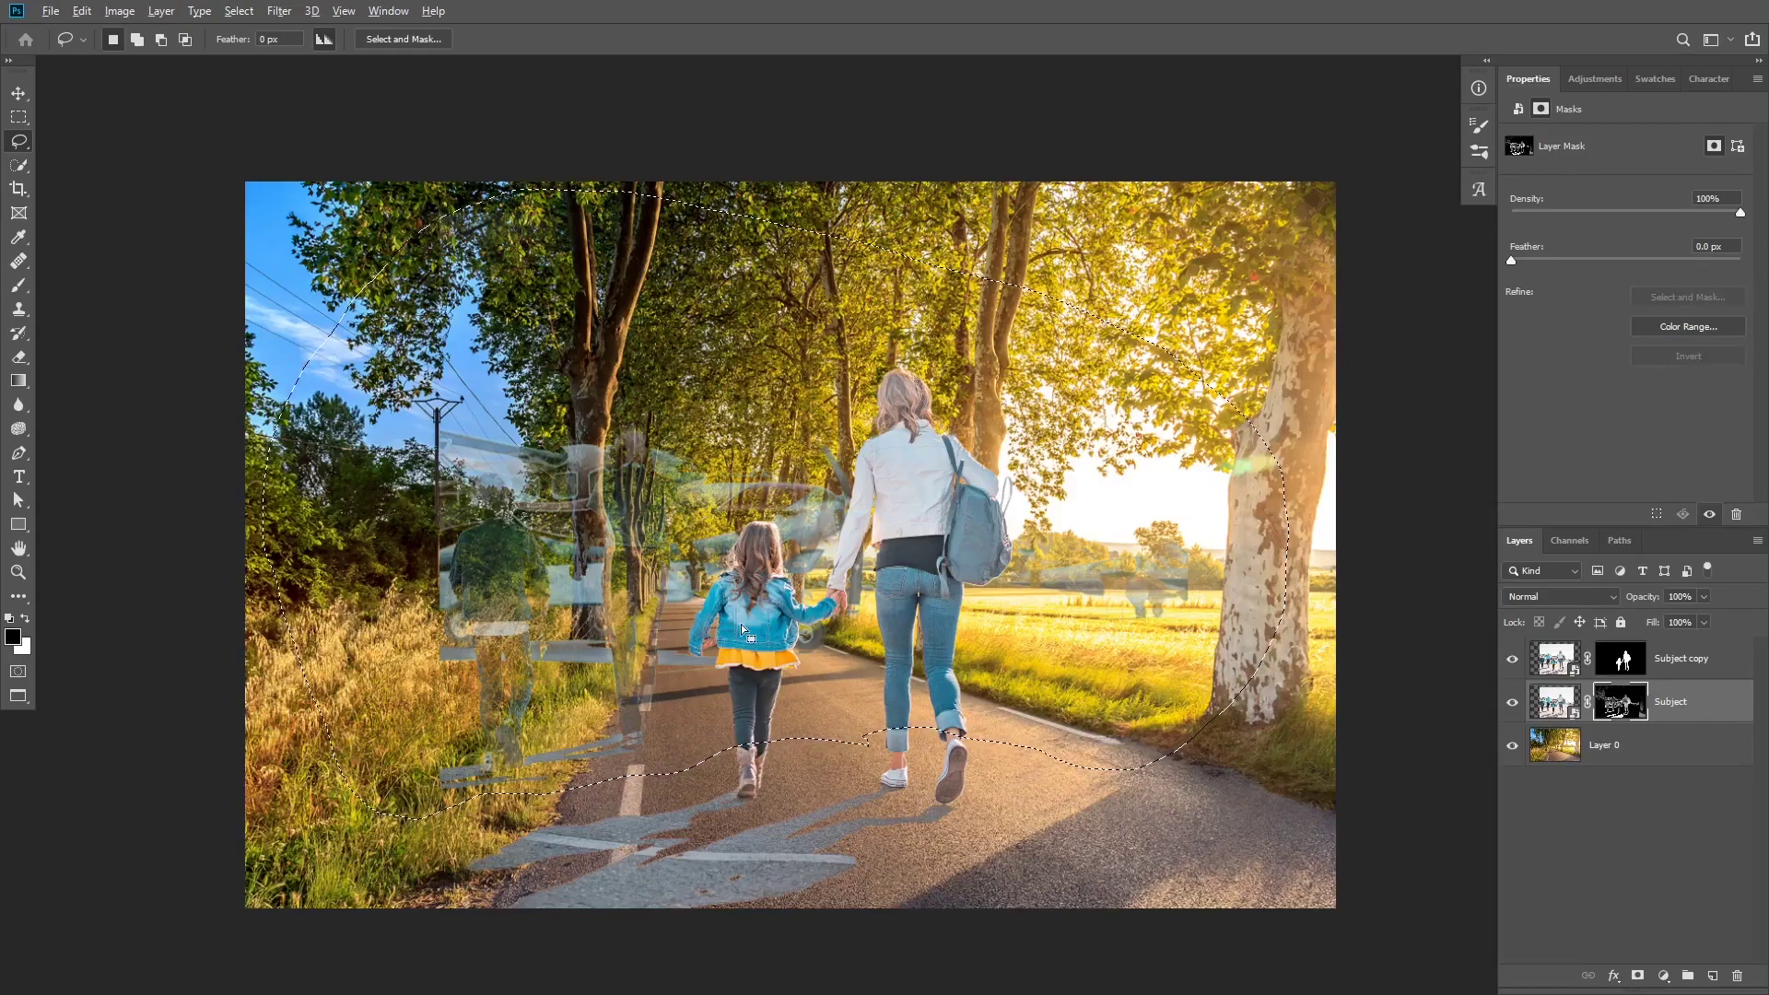
pyautogui.hotkey('alt', 'BackSpace')
pyautogui.hotkey('ctrl', 'd')
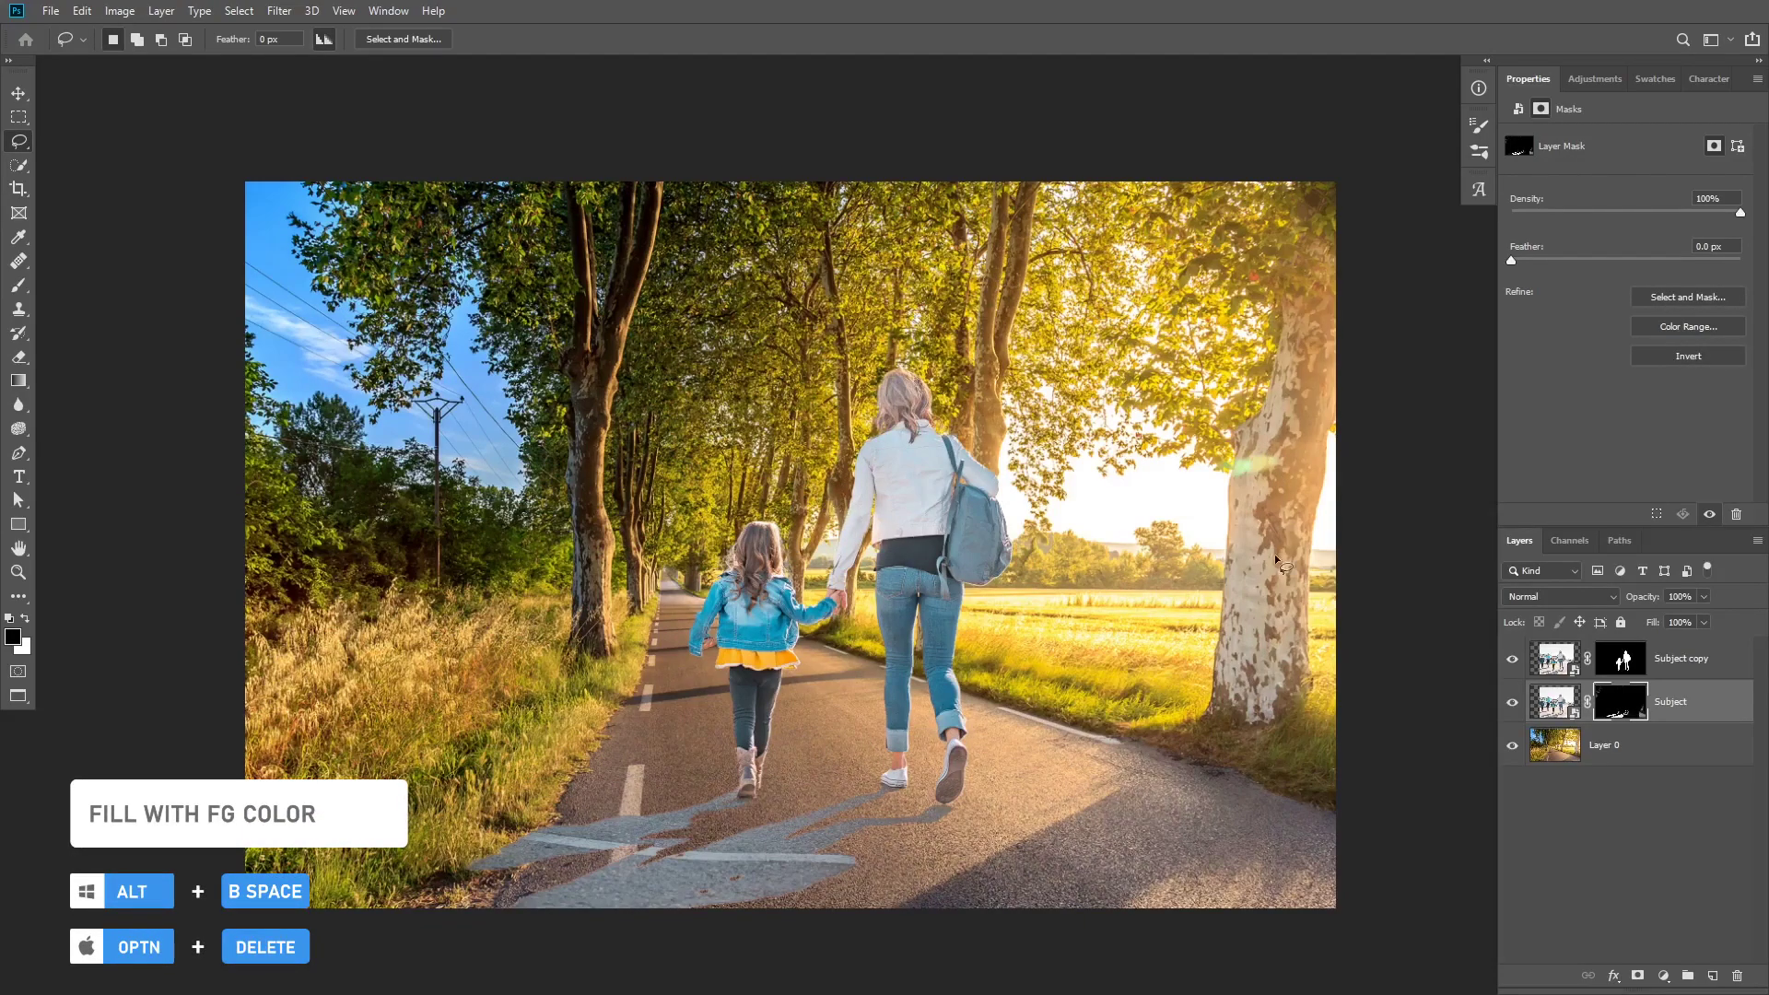
# Display the Subject layer's mask alone and paint its outer leftover grey areas black with the Brush at 100% flow
pyautogui.keyDown('alt'); pyautogui.click(1626, 705); pyautogui.keyUp('alt')
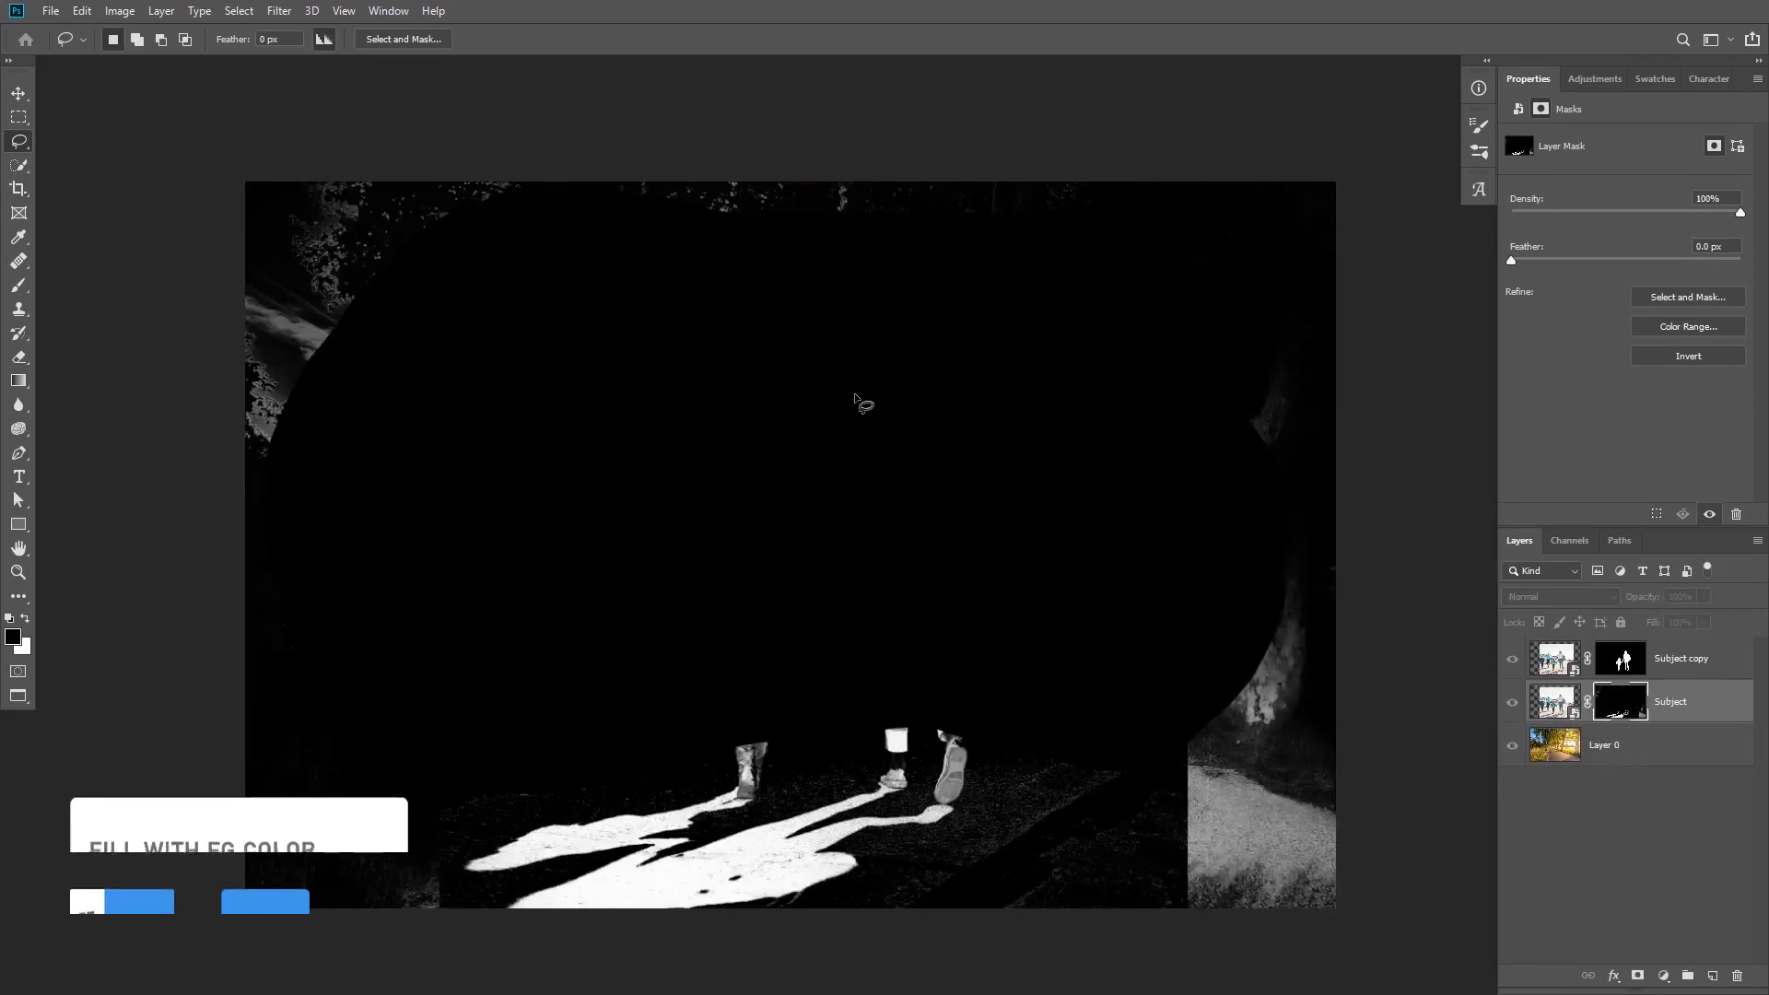
pyautogui.press('b')
pyautogui.moveTo(751, 369); pyautogui.dragTo(848, 383)
pyautogui.moveTo(303, 317)
pyautogui.mouseDown()
pyautogui.moveTo(257, 359)
pyautogui.moveTo(296, 334)
pyautogui.mouseUp()
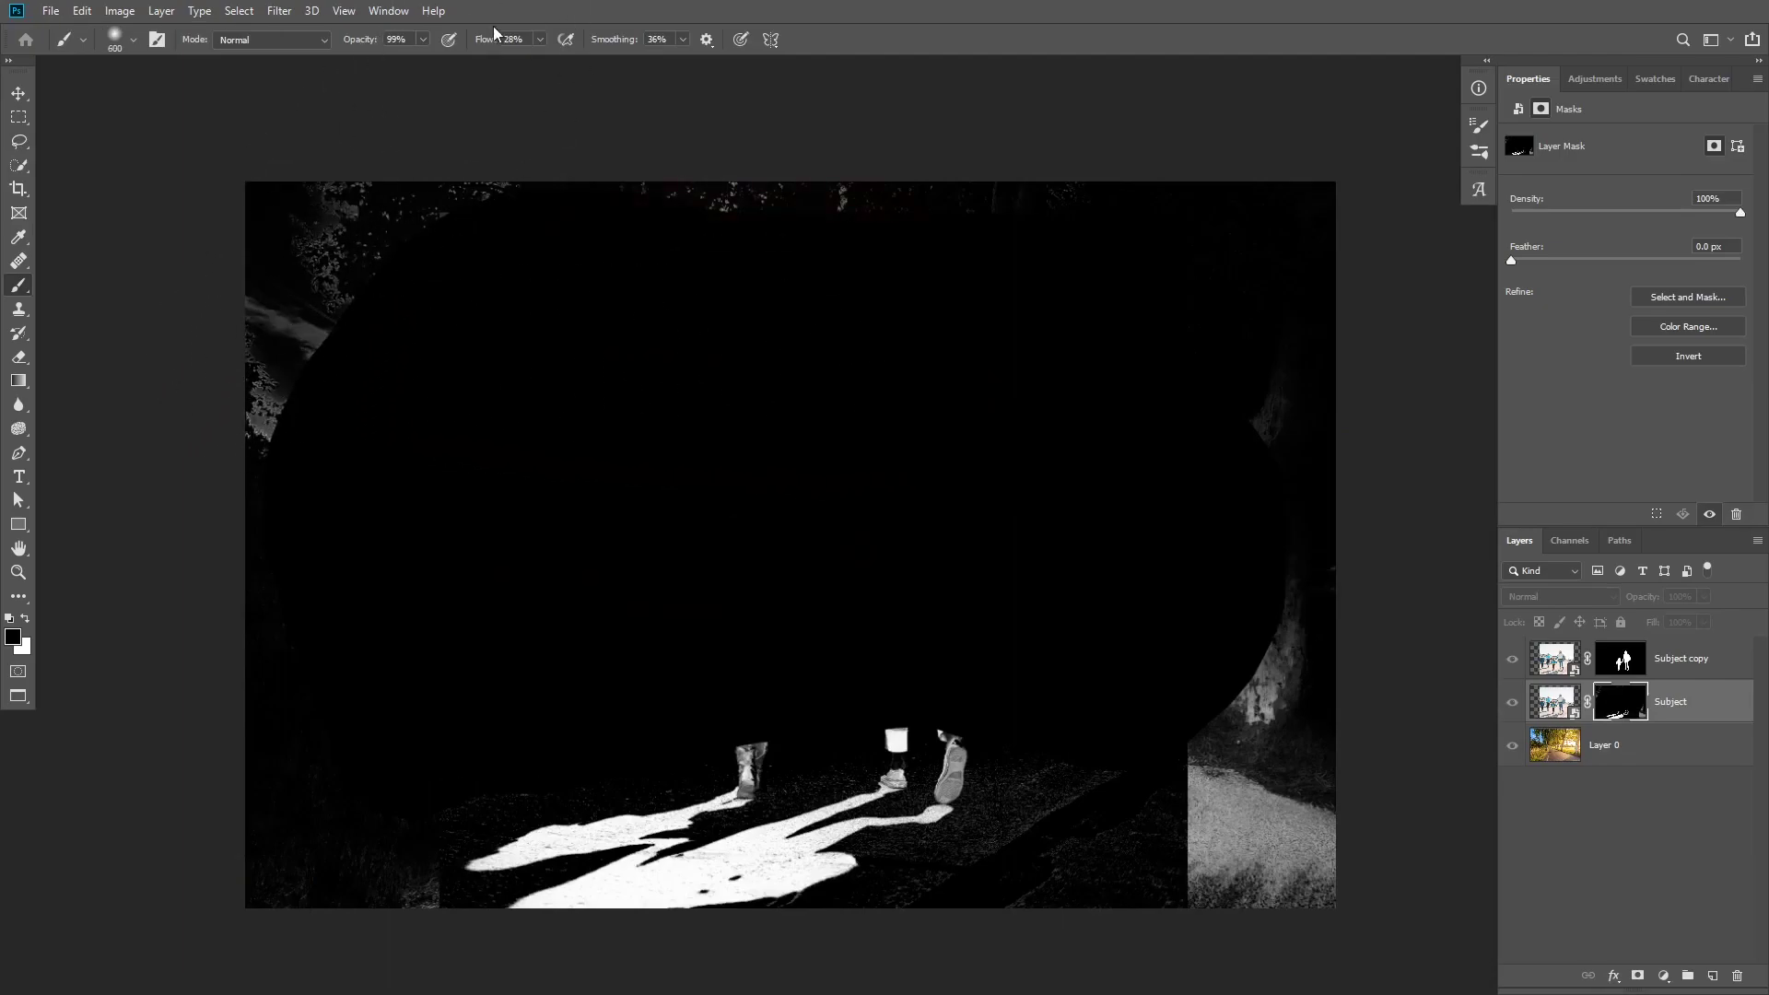
pyautogui.moveTo(483, 39); pyautogui.dragTo(551, 56)
pyautogui.moveTo(316, 296); pyautogui.dragTo(253, 395)
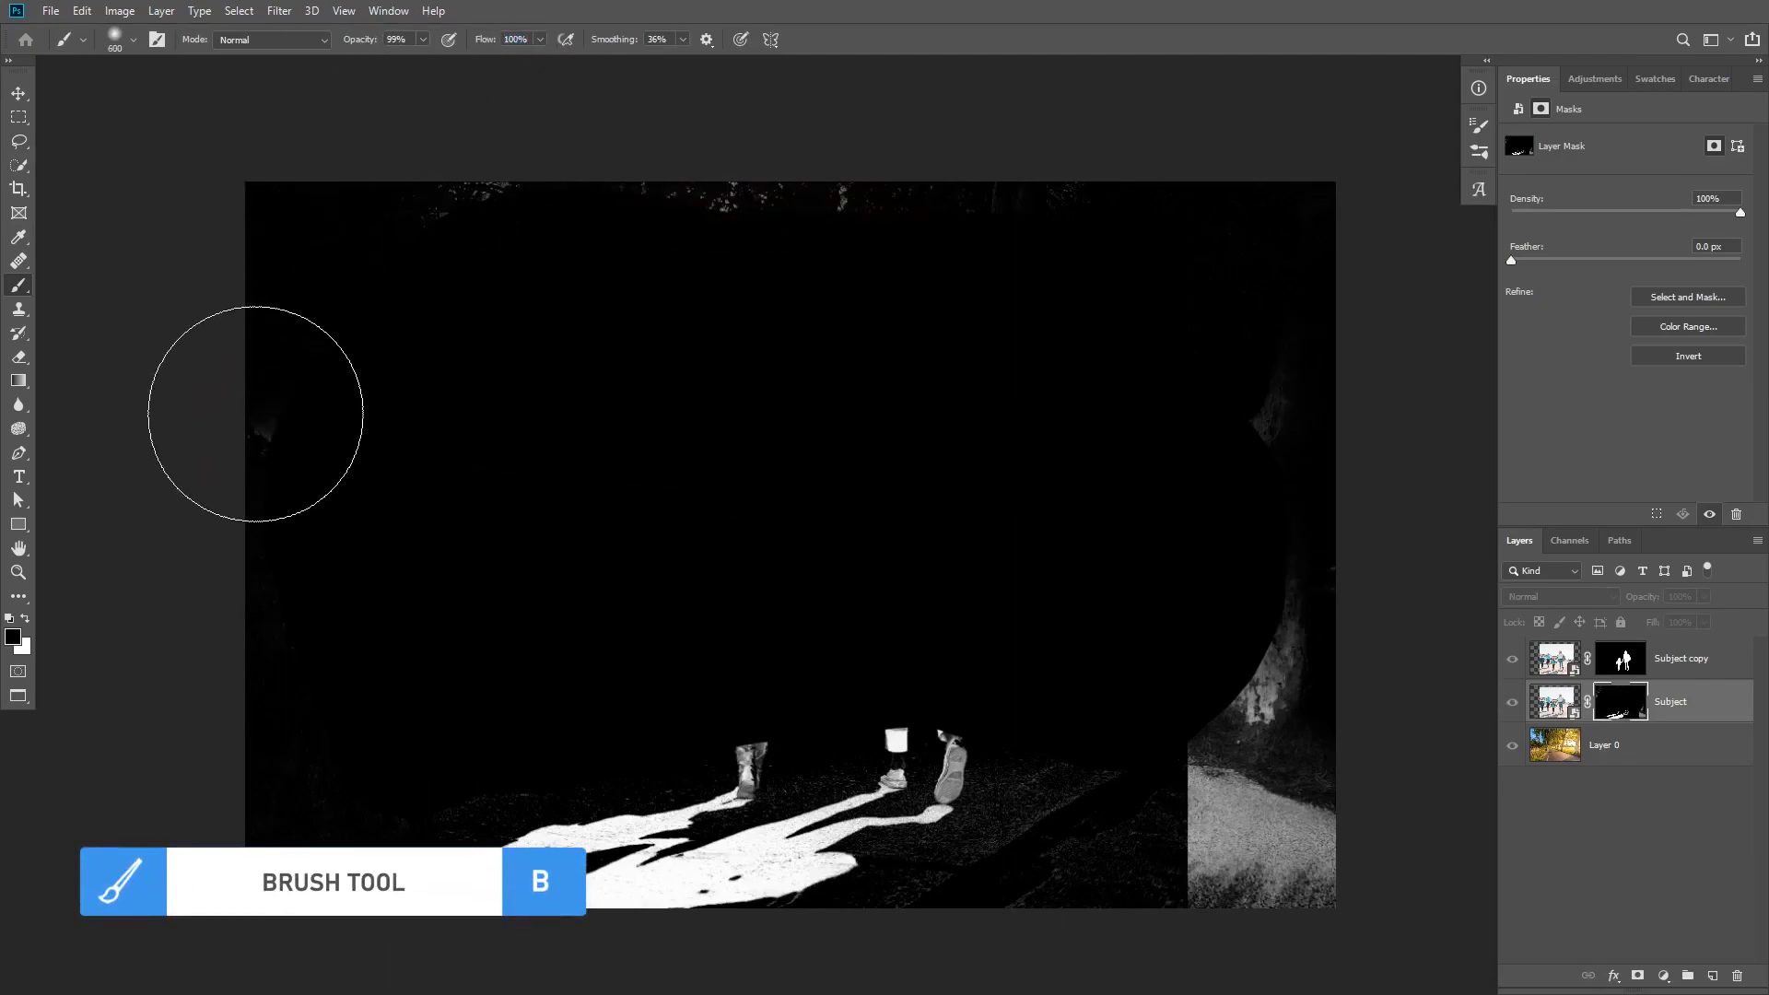
pyautogui.moveTo(558, 258)
pyautogui.mouseDown()
pyautogui.moveTo(886, 186)
pyautogui.moveTo(1178, 194)
pyautogui.moveTo(1324, 461)
pyautogui.moveTo(1257, 495)
pyautogui.moveTo(1207, 815)
pyautogui.moveTo(1231, 820)
pyautogui.moveTo(1211, 828)
pyautogui.moveTo(1251, 877)
pyautogui.moveTo(1320, 800)
pyautogui.moveTo(1310, 873)
pyautogui.moveTo(1234, 865)
pyautogui.moveTo(1225, 742)
pyautogui.mouseUp()
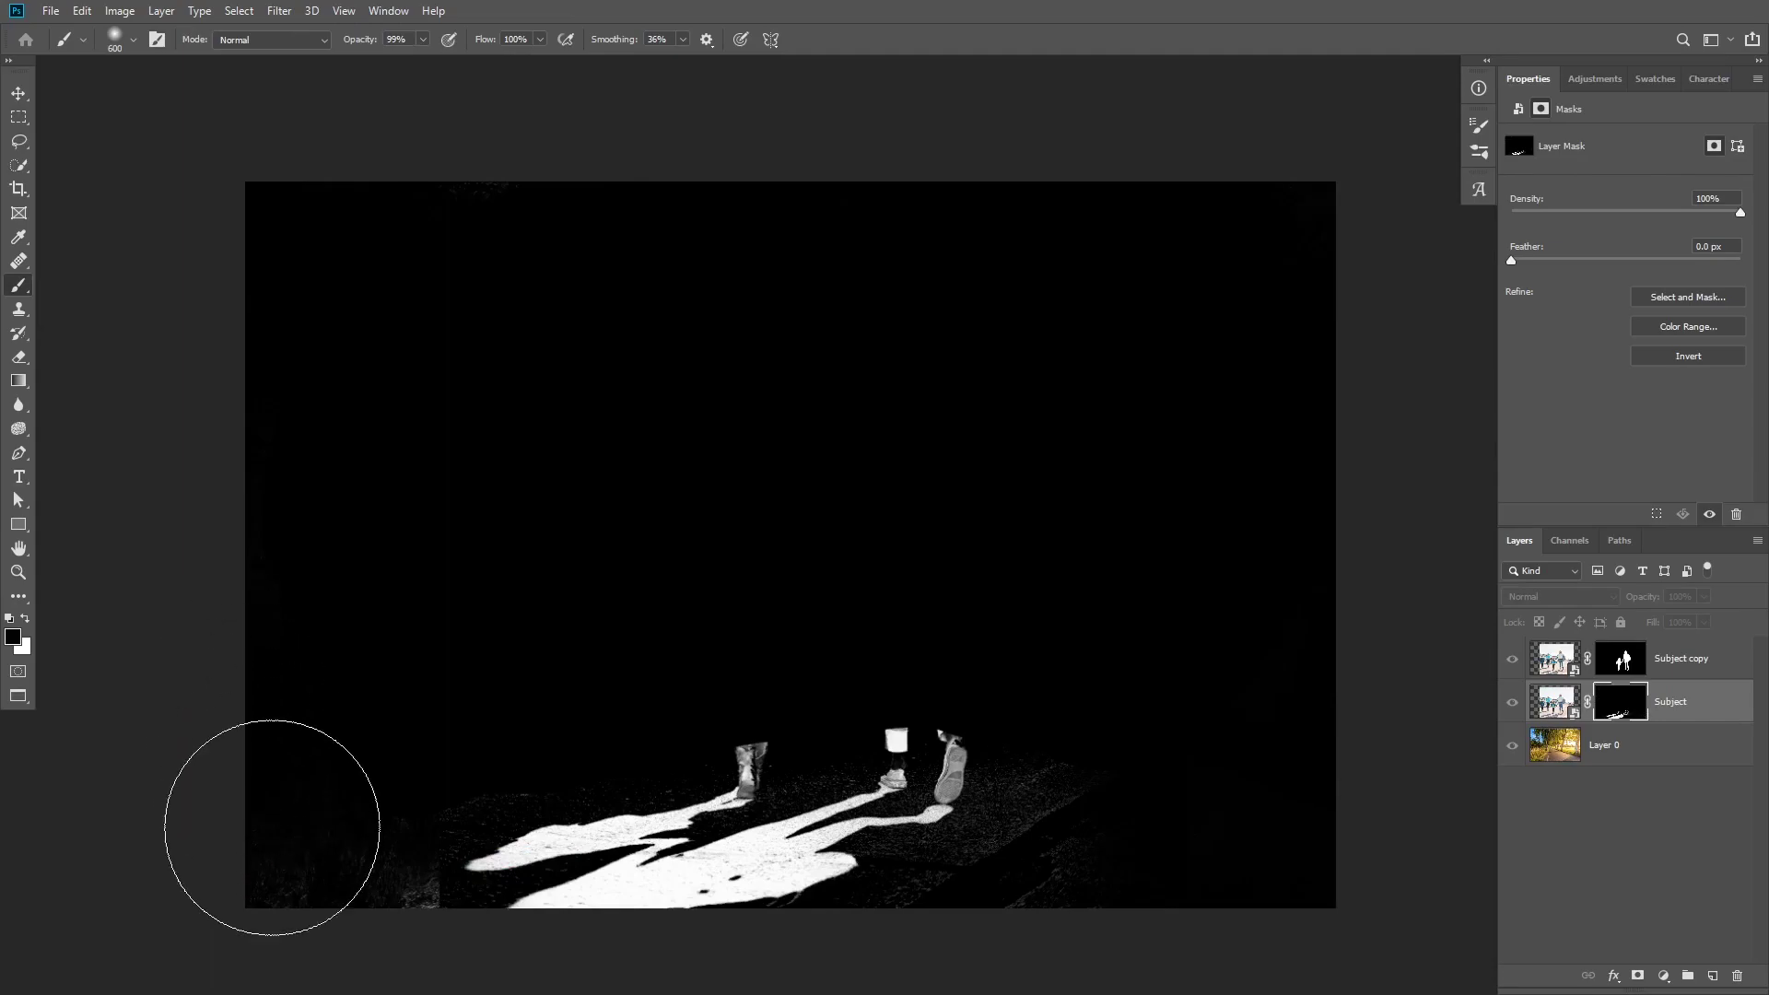
# Paint black in Overlay mode at 52% flow to clean the mask around the cast shadows, and check the result in the image
pyautogui.click(281, 41)
pyautogui.click(245, 291)
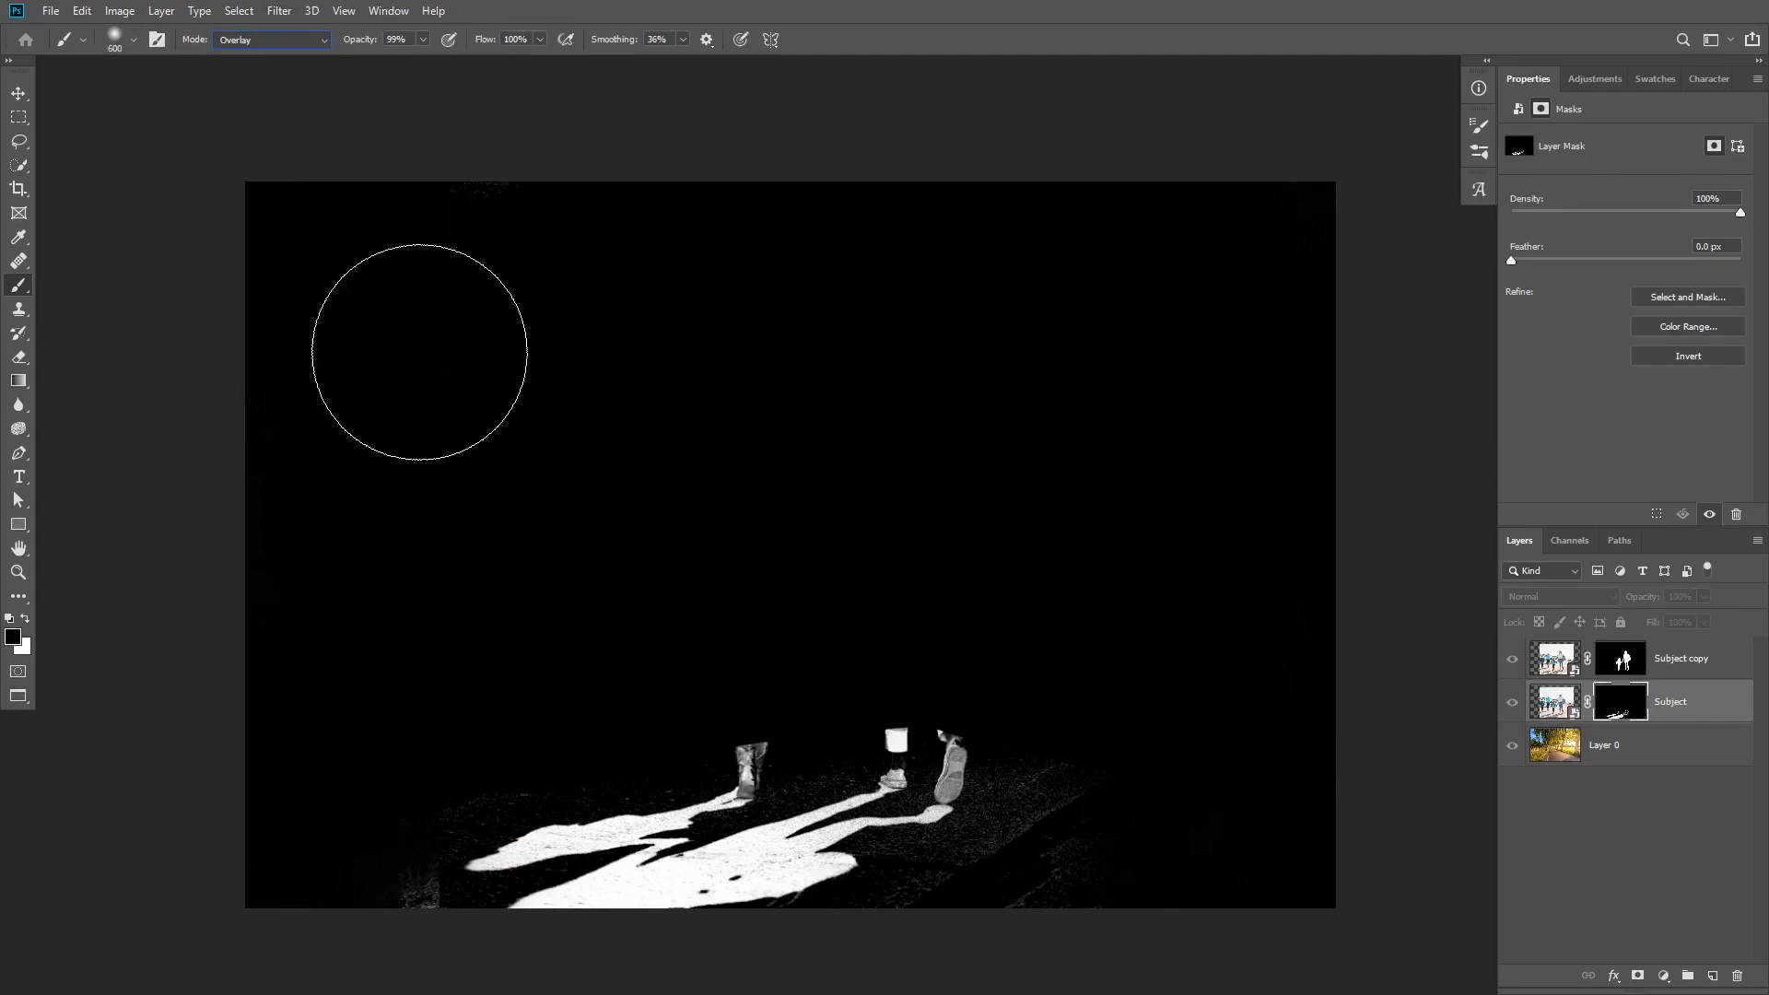
pyautogui.keyDown('alt'); pyautogui.rightClick(689, 619); pyautogui.keyUp('alt')
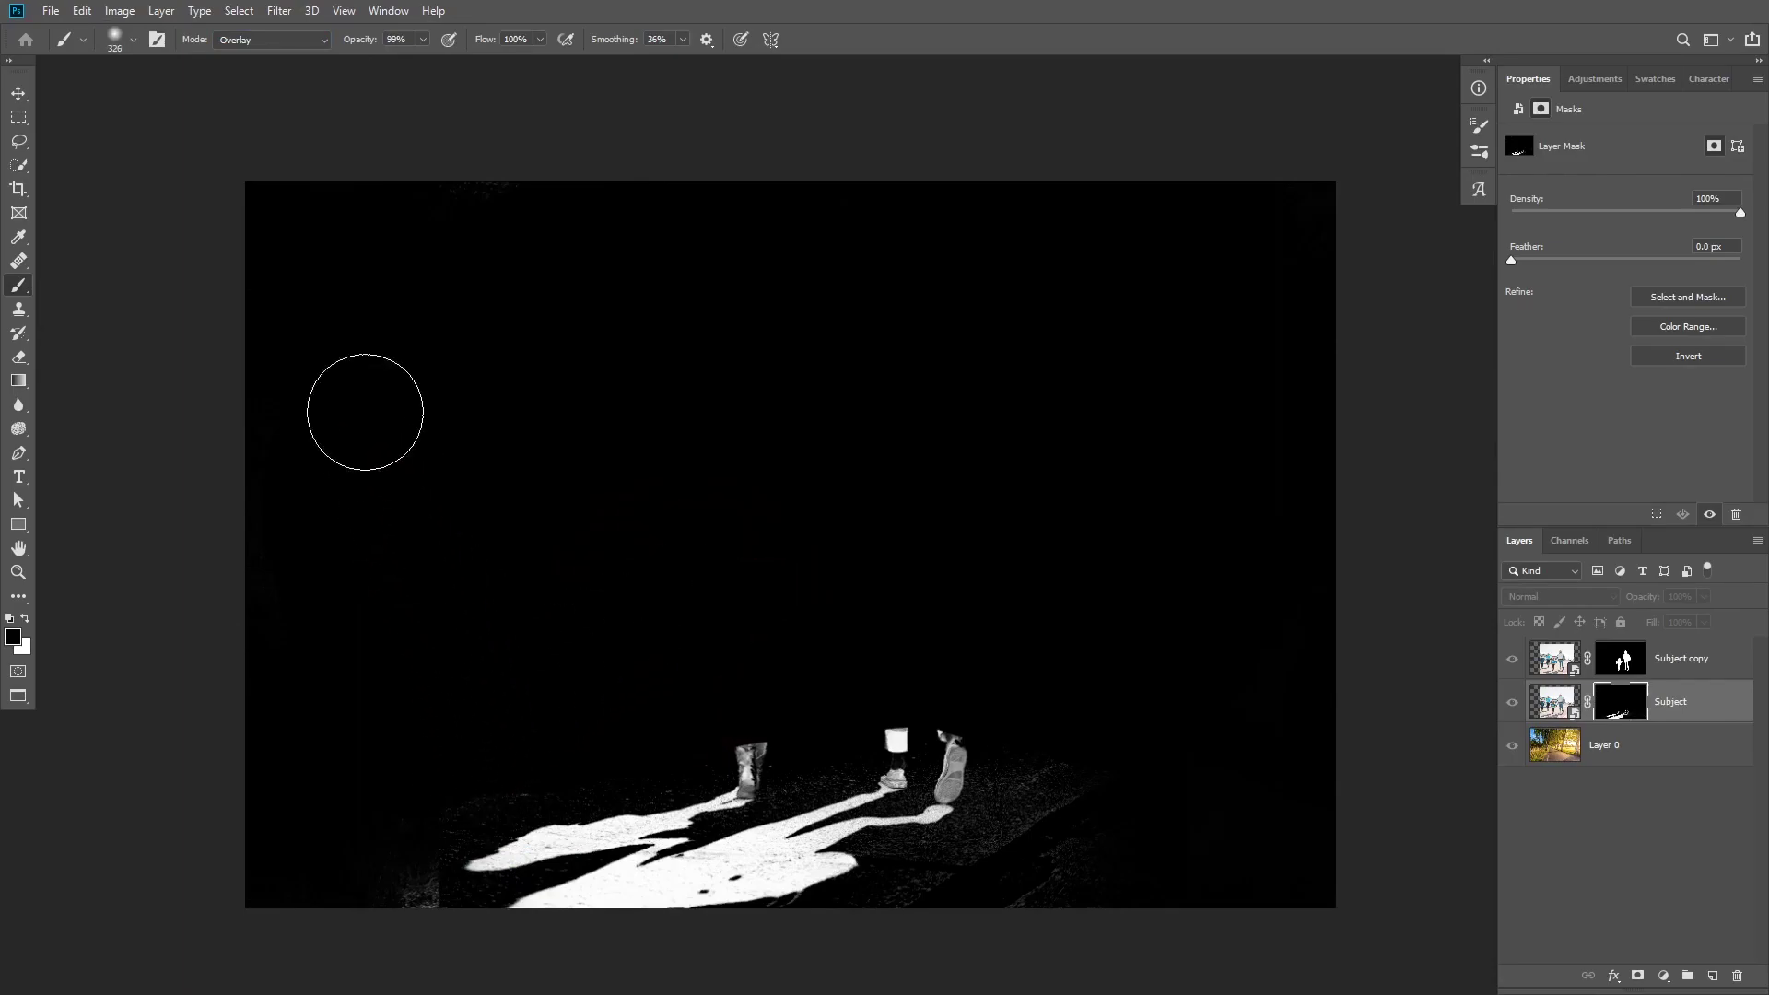
pyautogui.moveTo(490, 42); pyautogui.dragTo(449, 43)
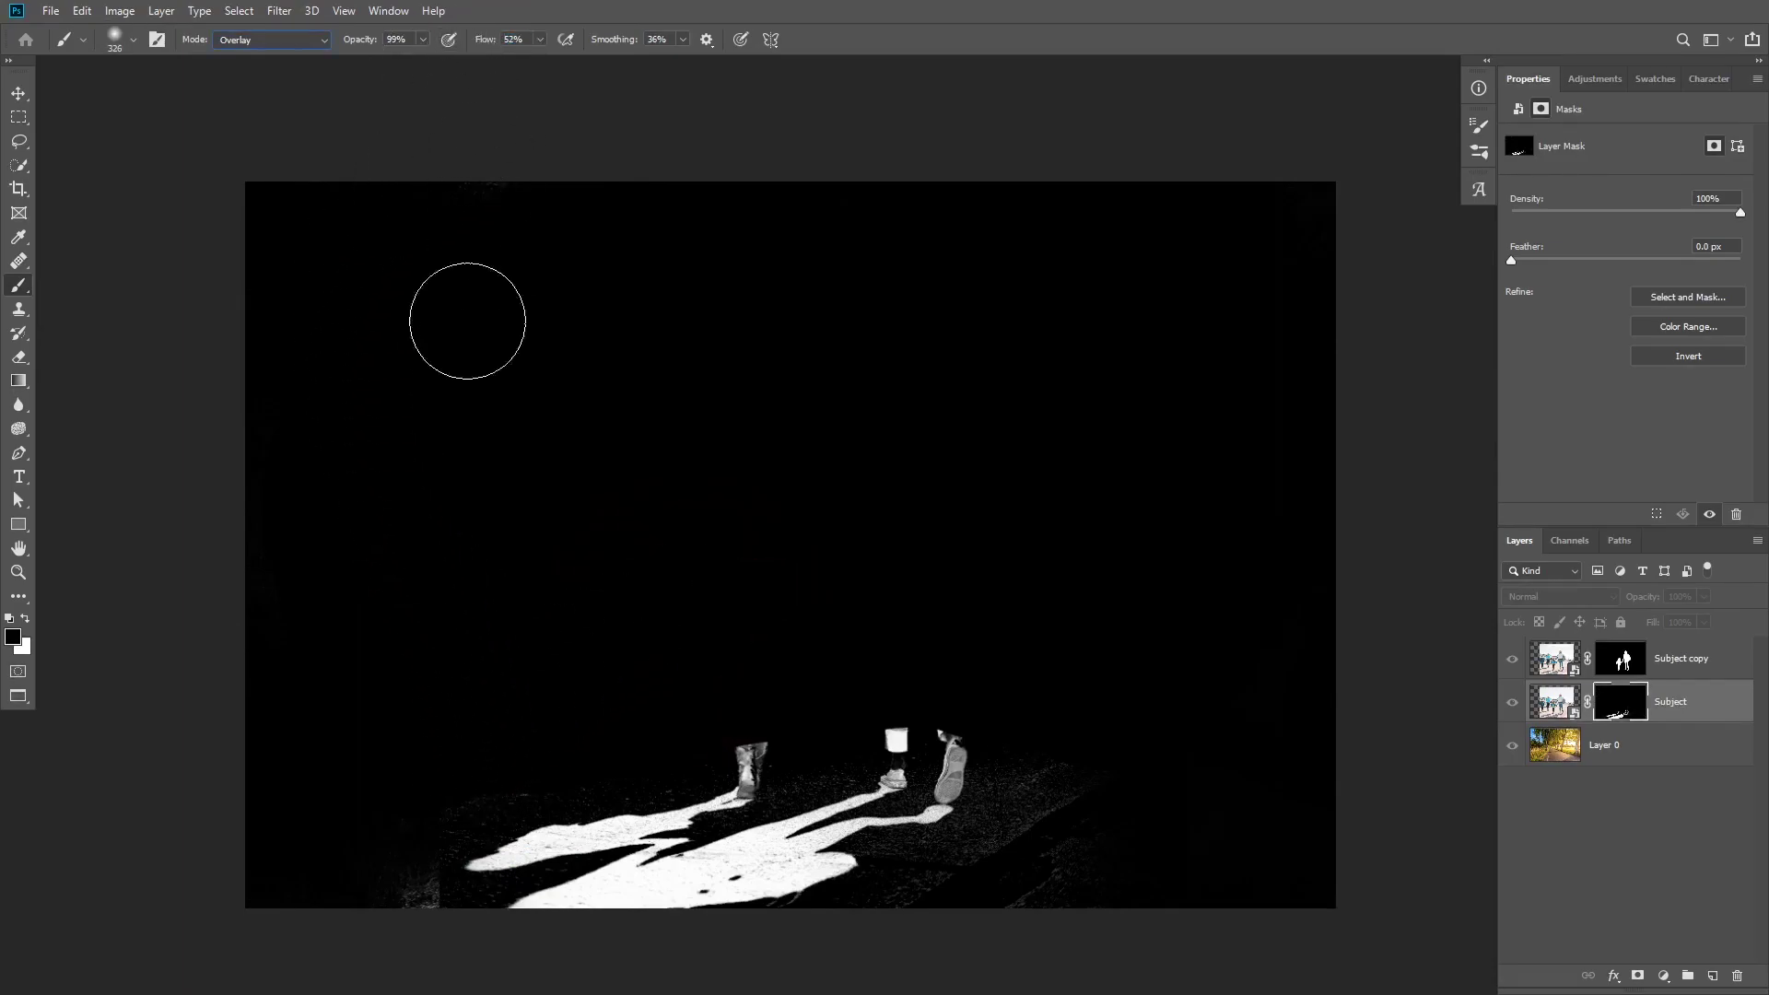
pyautogui.moveTo(484, 793)
pyautogui.mouseDown()
pyautogui.moveTo(506, 766)
pyautogui.moveTo(411, 837)
pyautogui.moveTo(400, 913)
pyautogui.mouseUp()
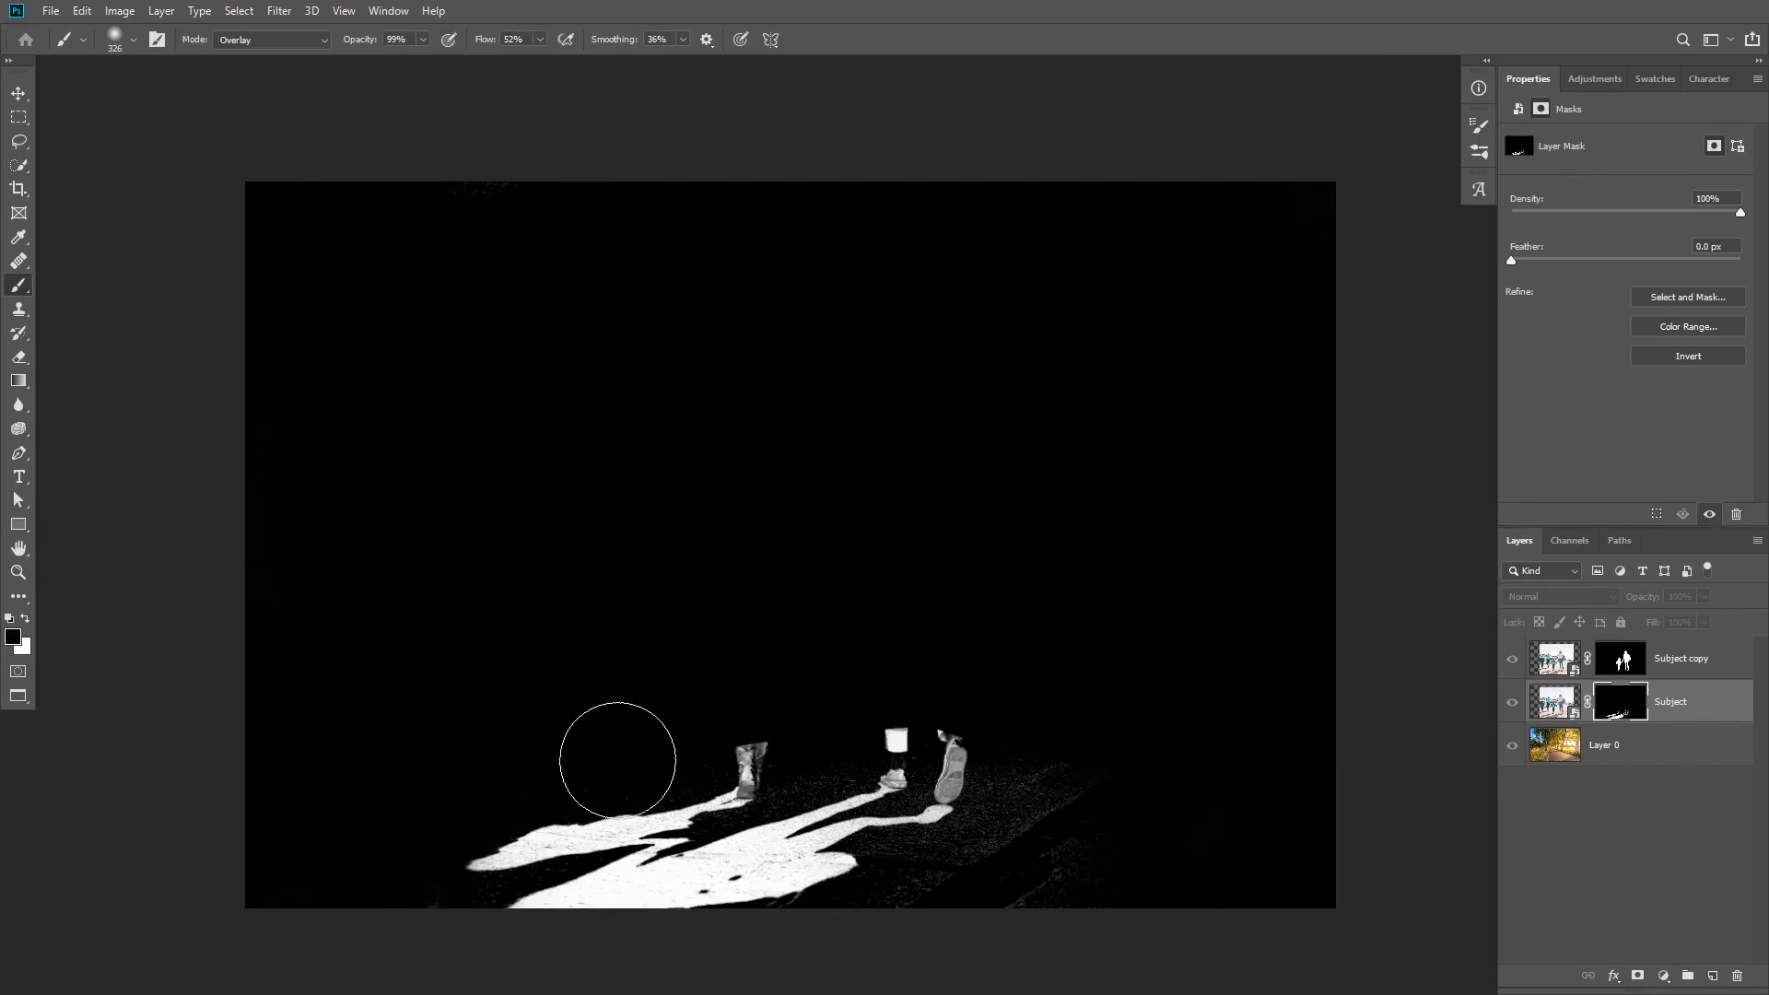
pyautogui.moveTo(962, 711)
pyautogui.mouseDown()
pyautogui.moveTo(1072, 766)
pyautogui.moveTo(1063, 898)
pyautogui.moveTo(1015, 866)
pyautogui.moveTo(905, 910)
pyautogui.moveTo(980, 859)
pyautogui.moveTo(1015, 737)
pyautogui.mouseUp()
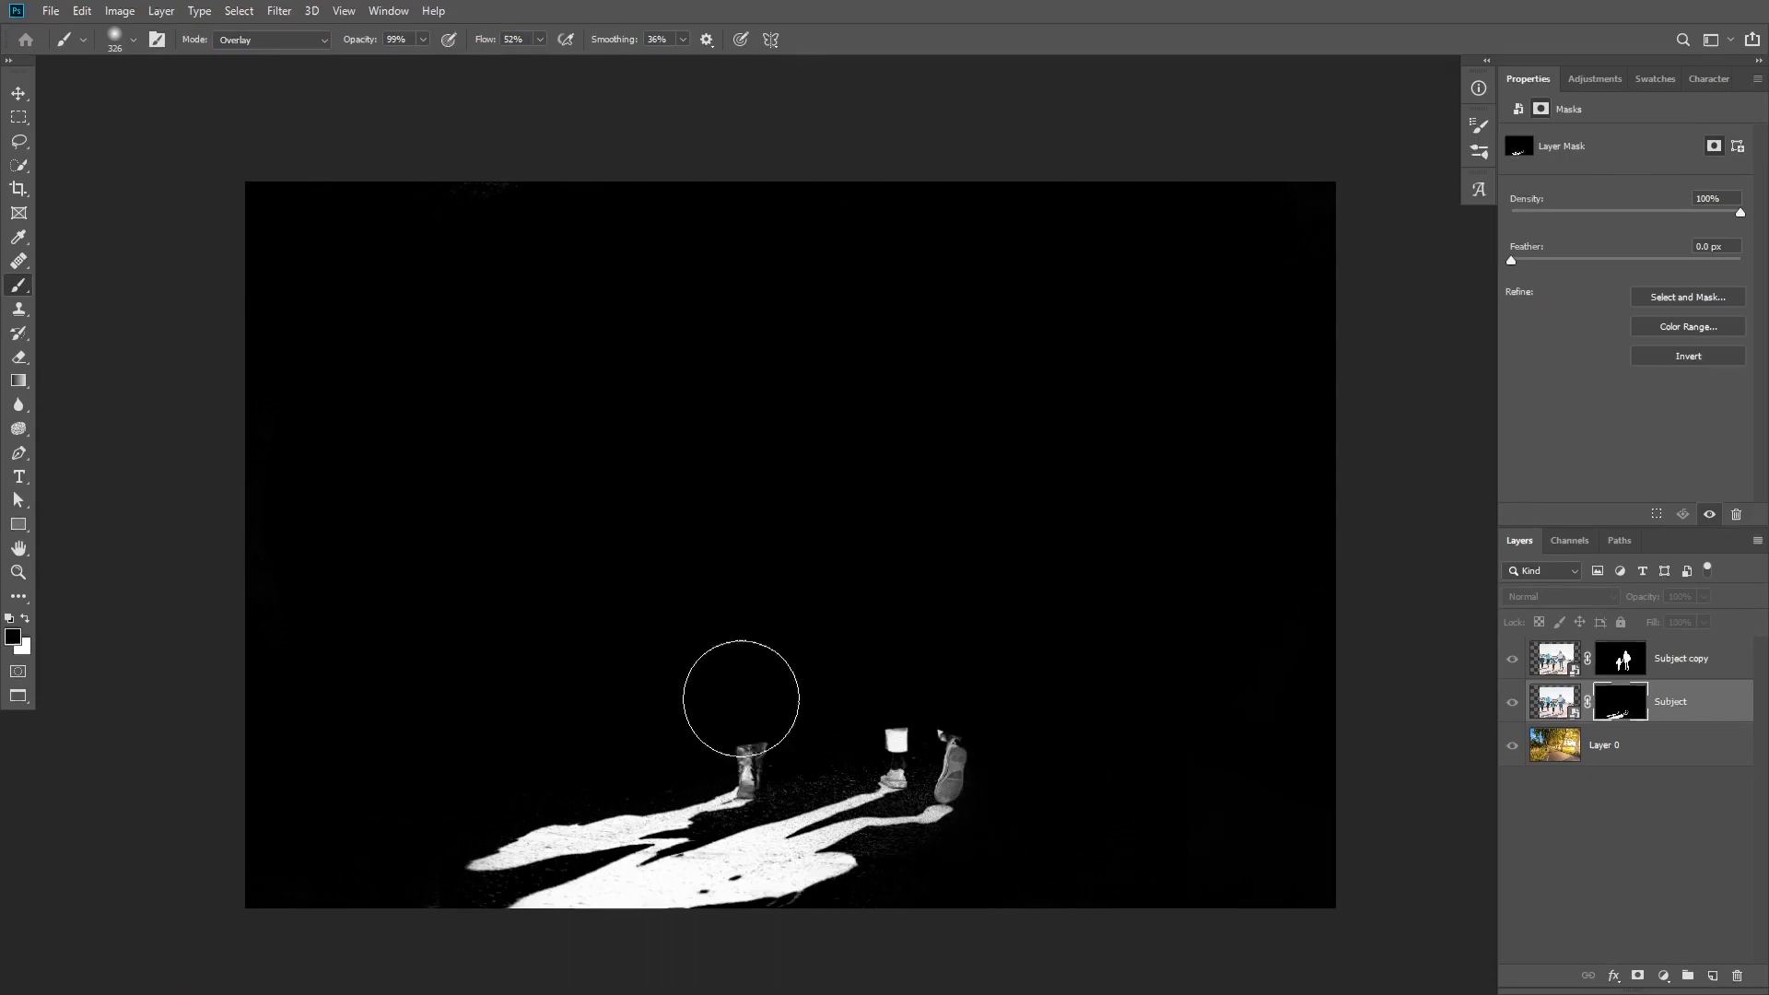
pyautogui.moveTo(928, 660); pyautogui.dragTo(876, 659)
pyautogui.keyDown('alt'); pyautogui.click(1620, 711); pyautogui.keyUp('alt')
pyautogui.click(1513, 705)
pyautogui.click(1513, 705)
pyautogui.click(1513, 705)
pyautogui.click(1513, 705)
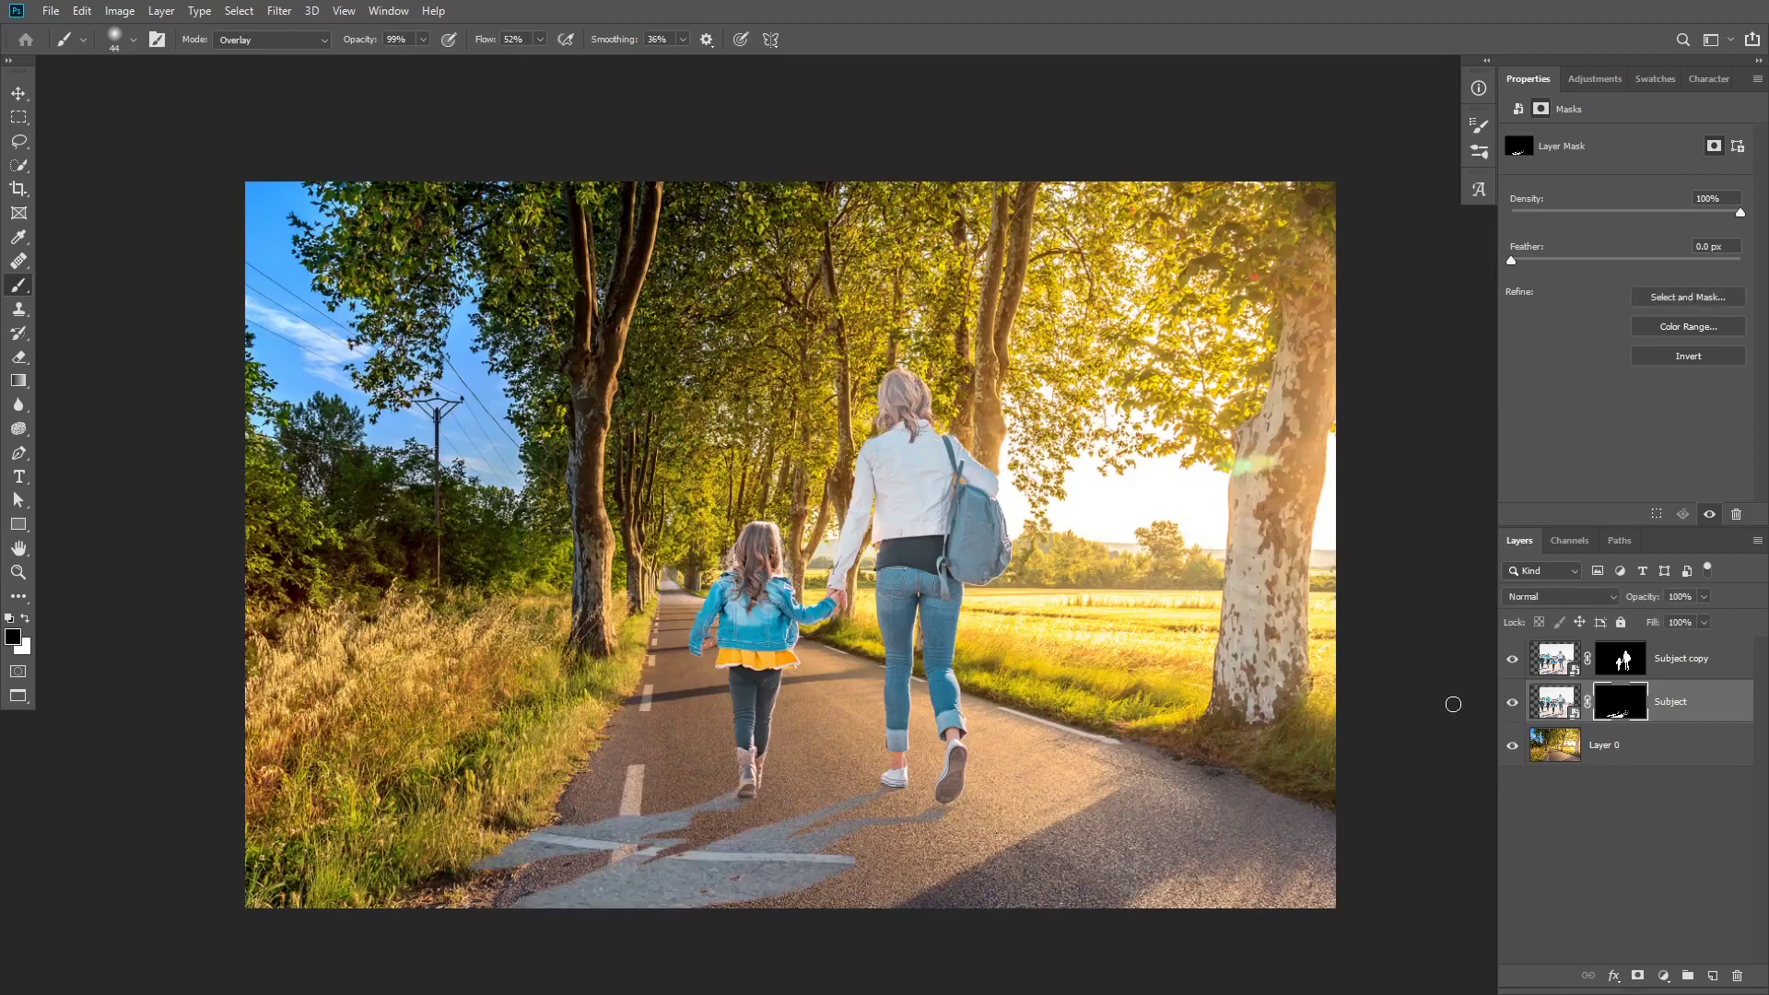
# Set the Subject layer's blend mode to Multiply so its cast shadows darken the road
pyautogui.click(1534, 708)
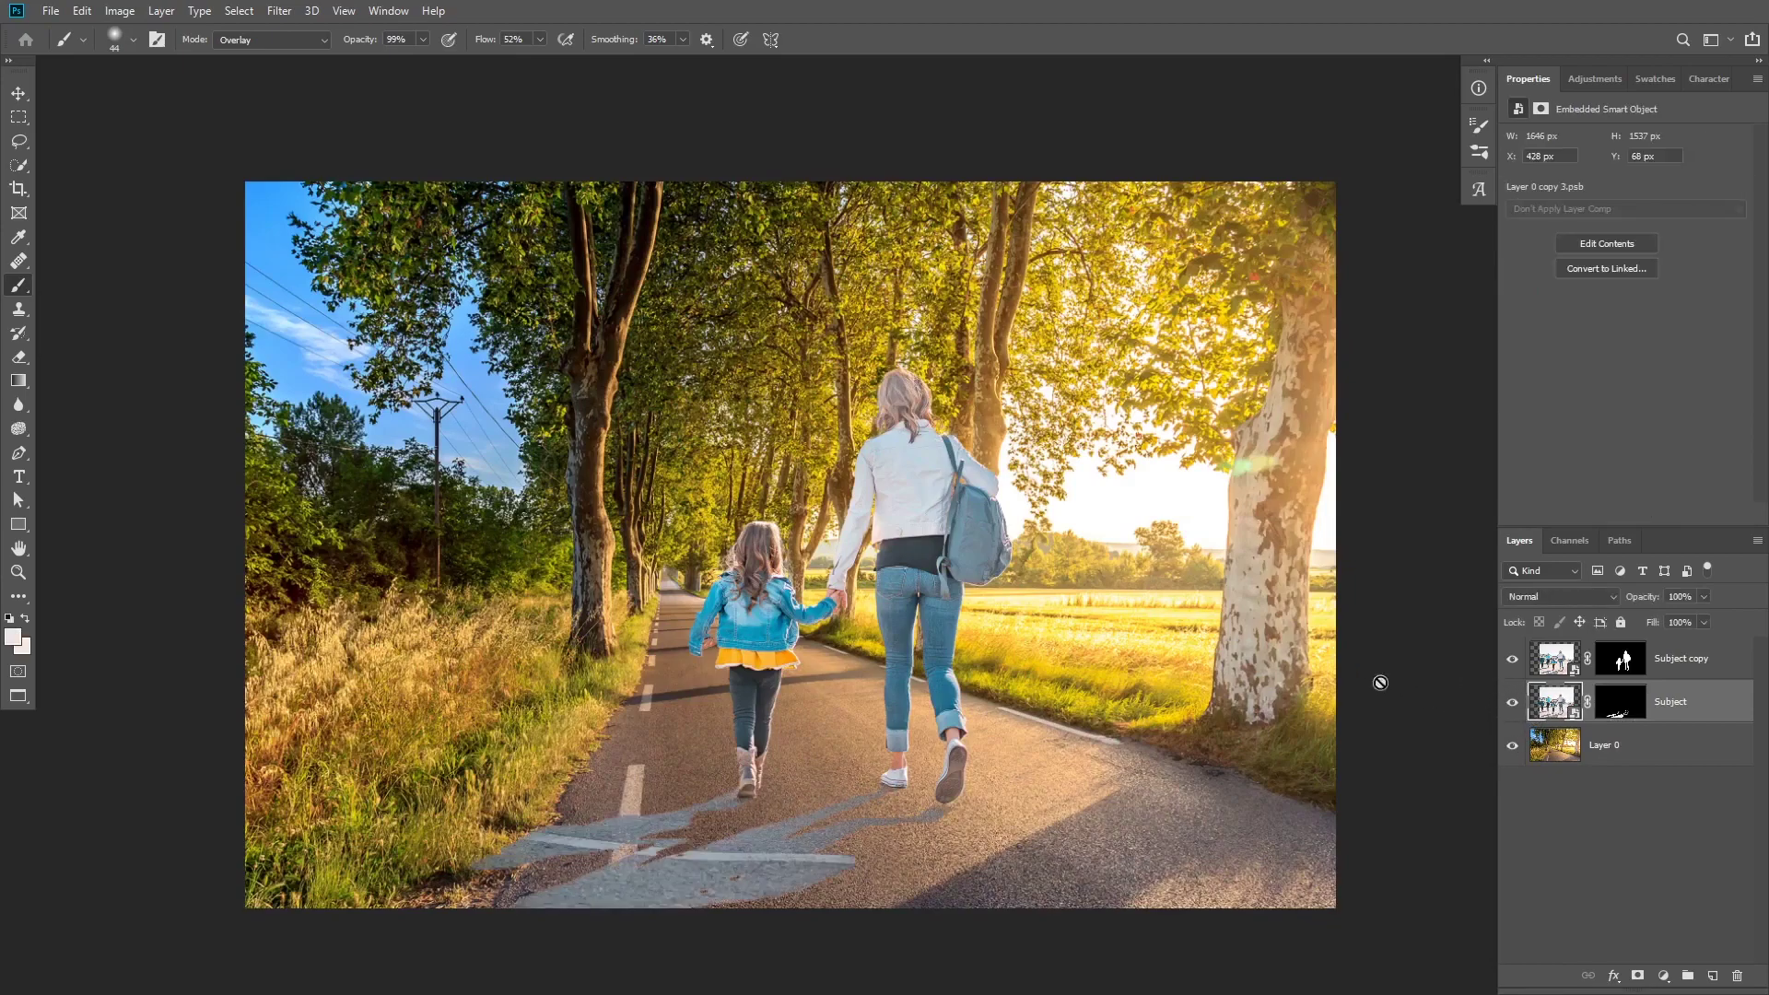
pyautogui.press('h')
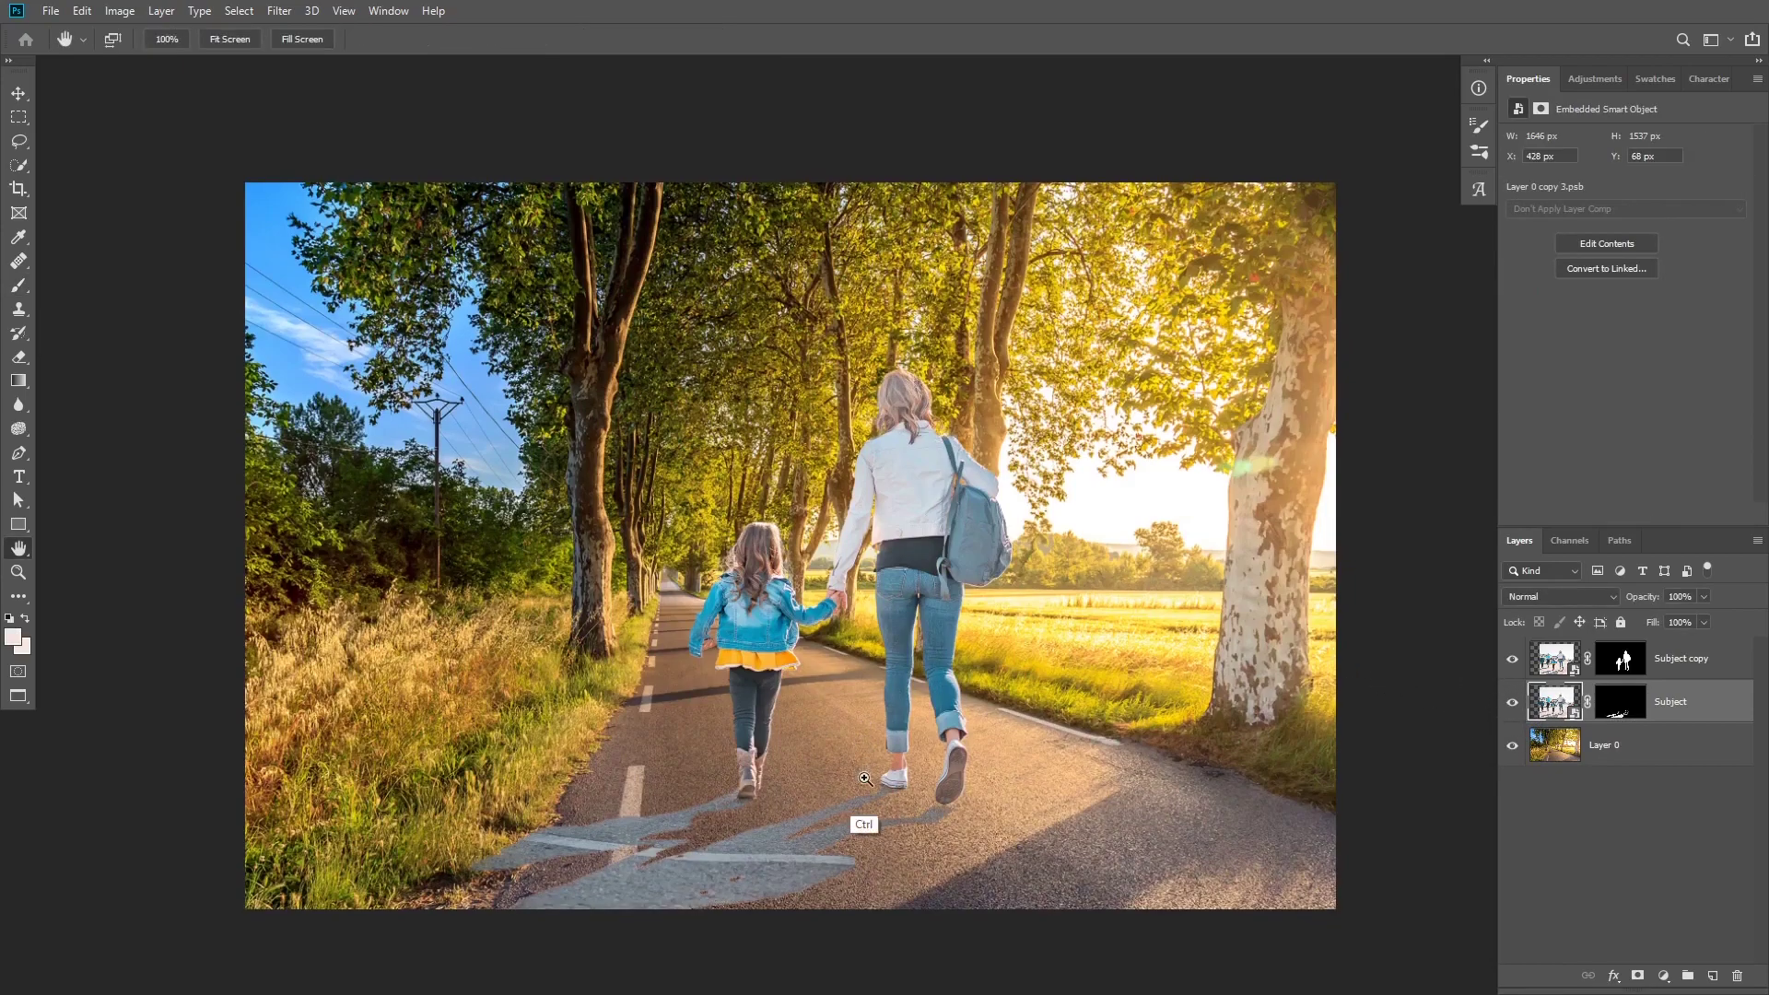
pyautogui.scroll(2, 865, 732)
pyautogui.moveTo(1034, 777); pyautogui.dragTo(1020, 727)
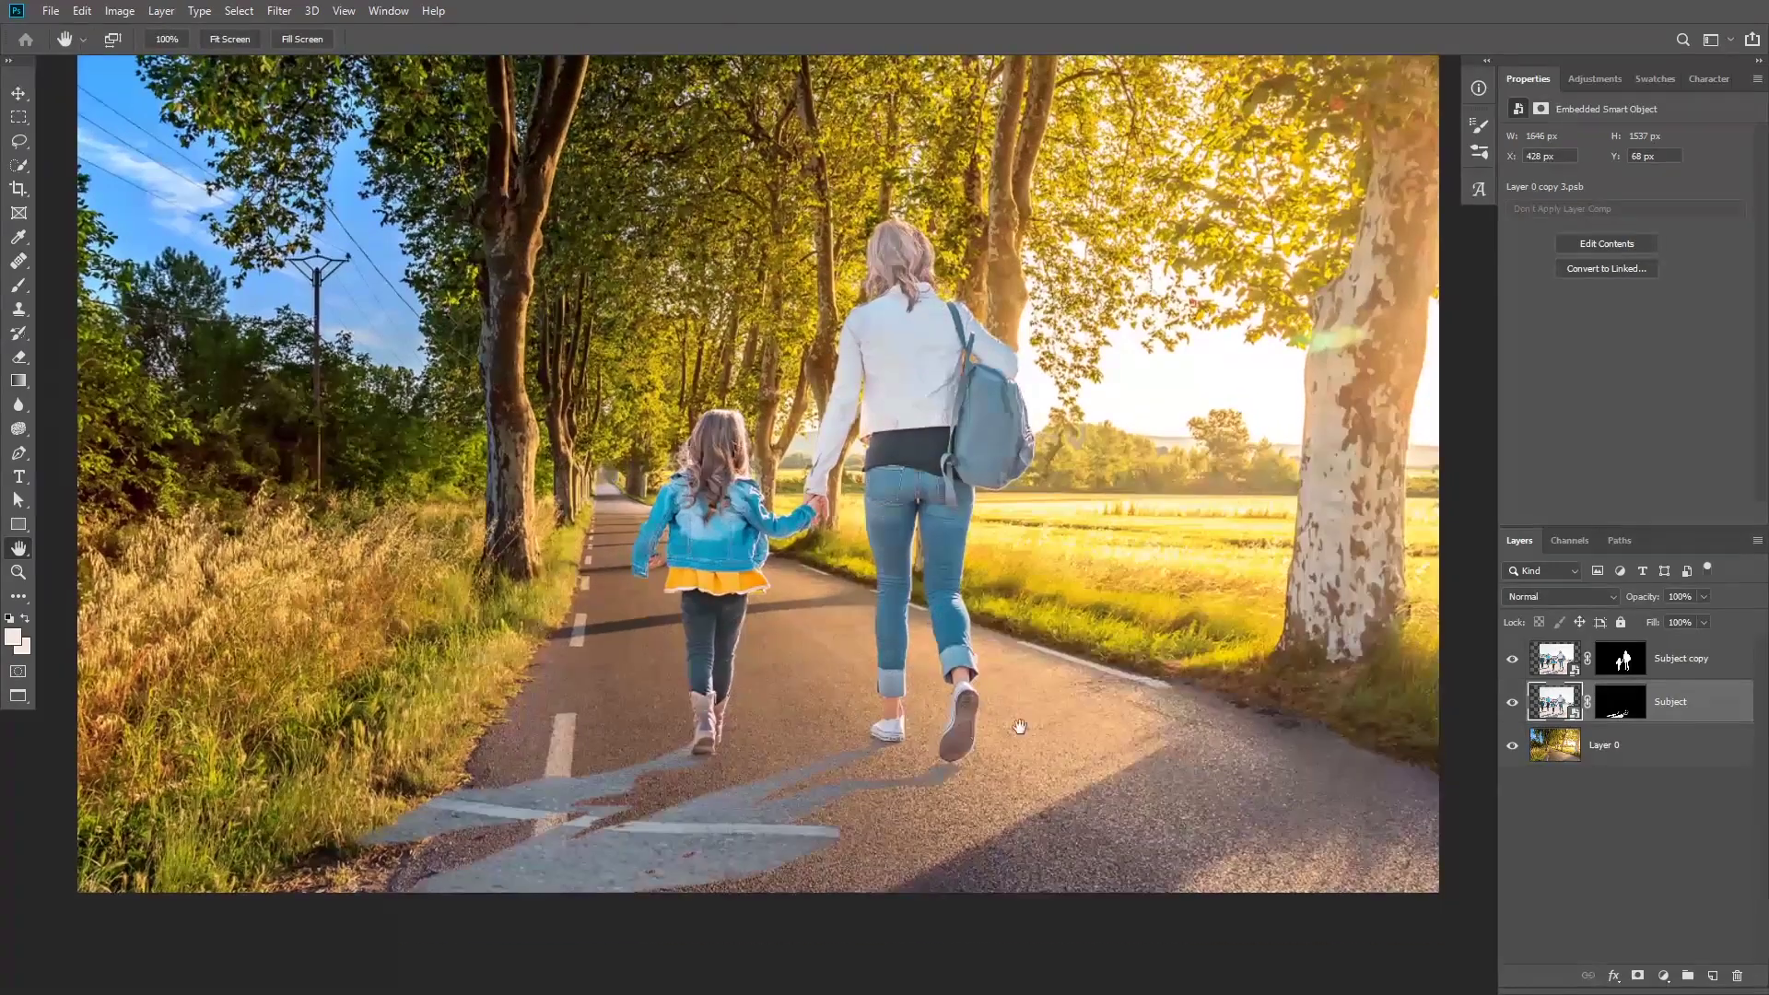
pyautogui.click(1557, 600)
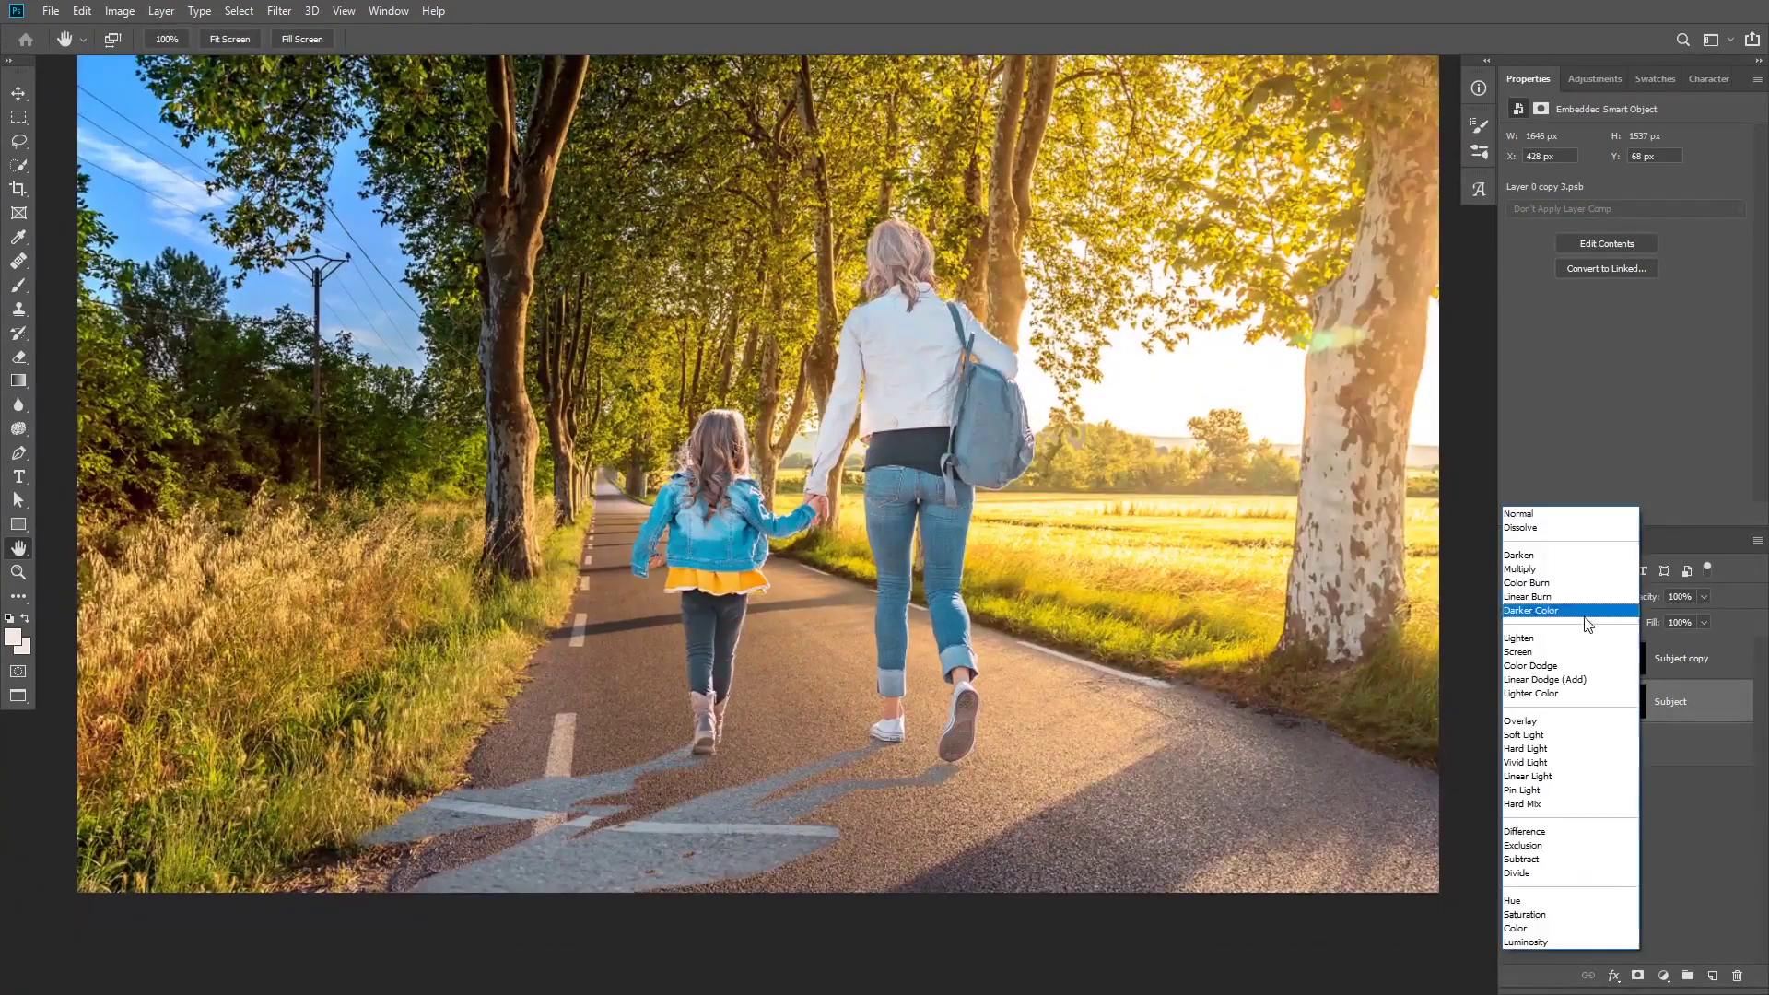
pyautogui.click(1553, 571)
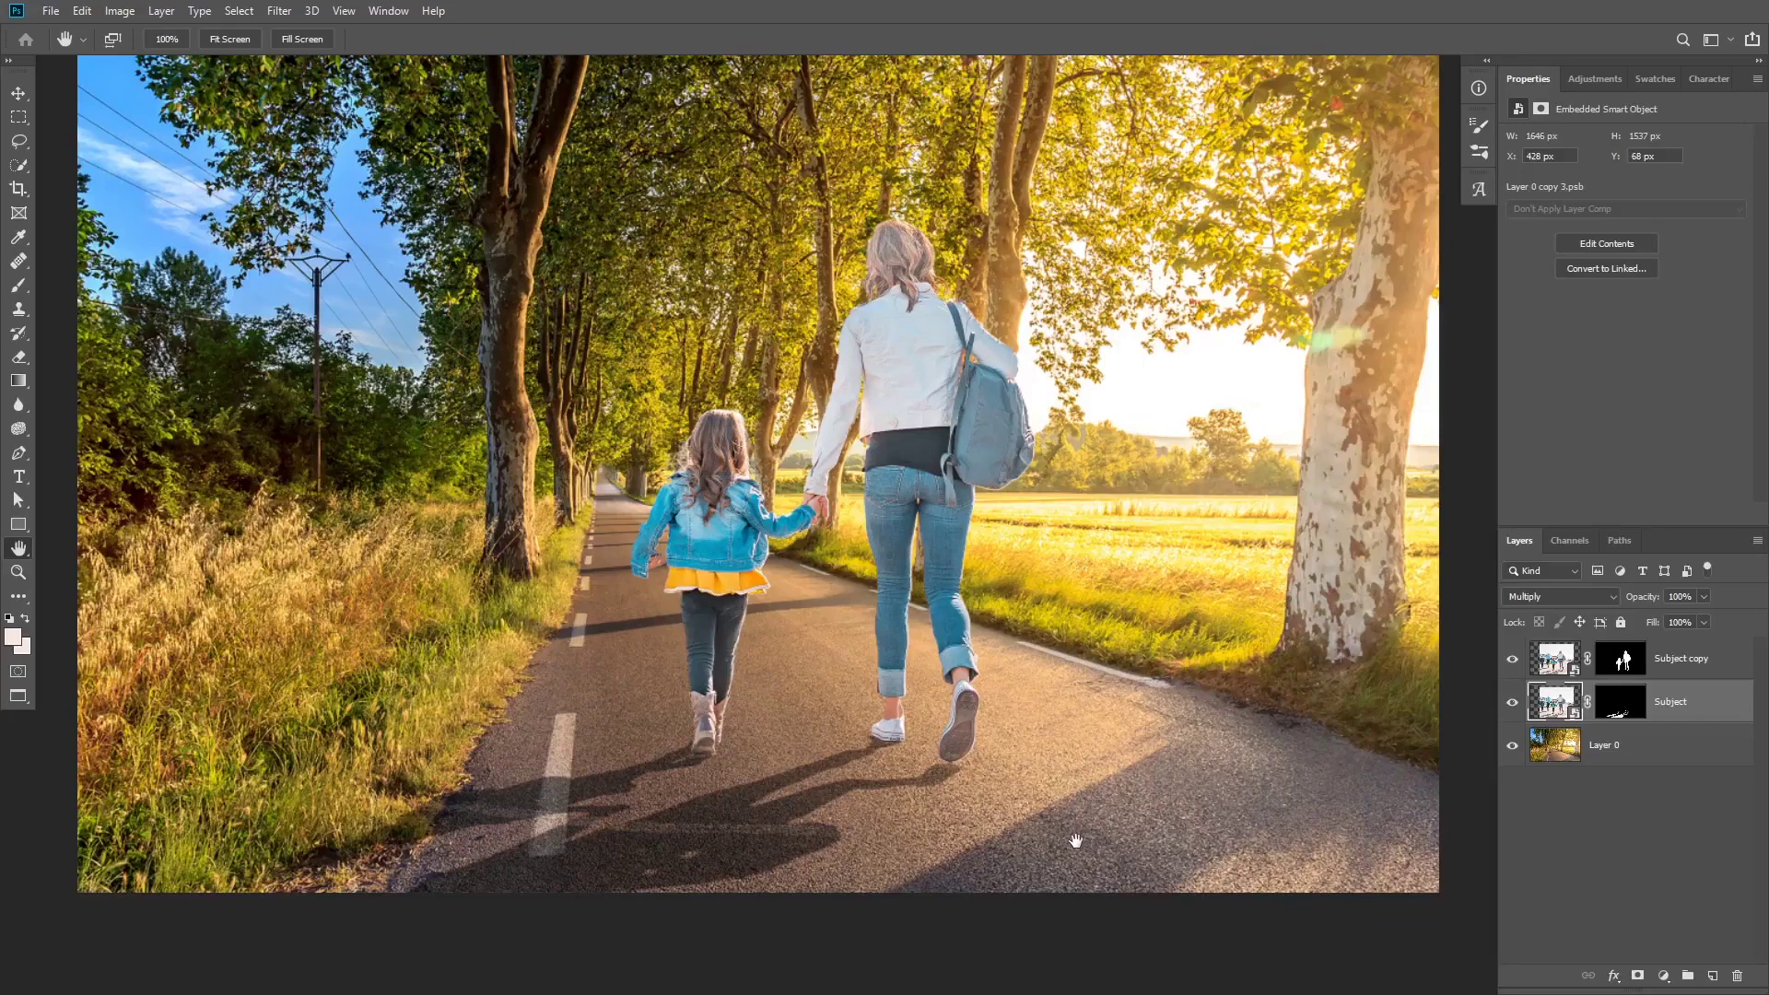
# Add a Color Balance adjustment clipped to the Subject shadow layer and shift its midtones toward blue
pyautogui.click(1663, 974)
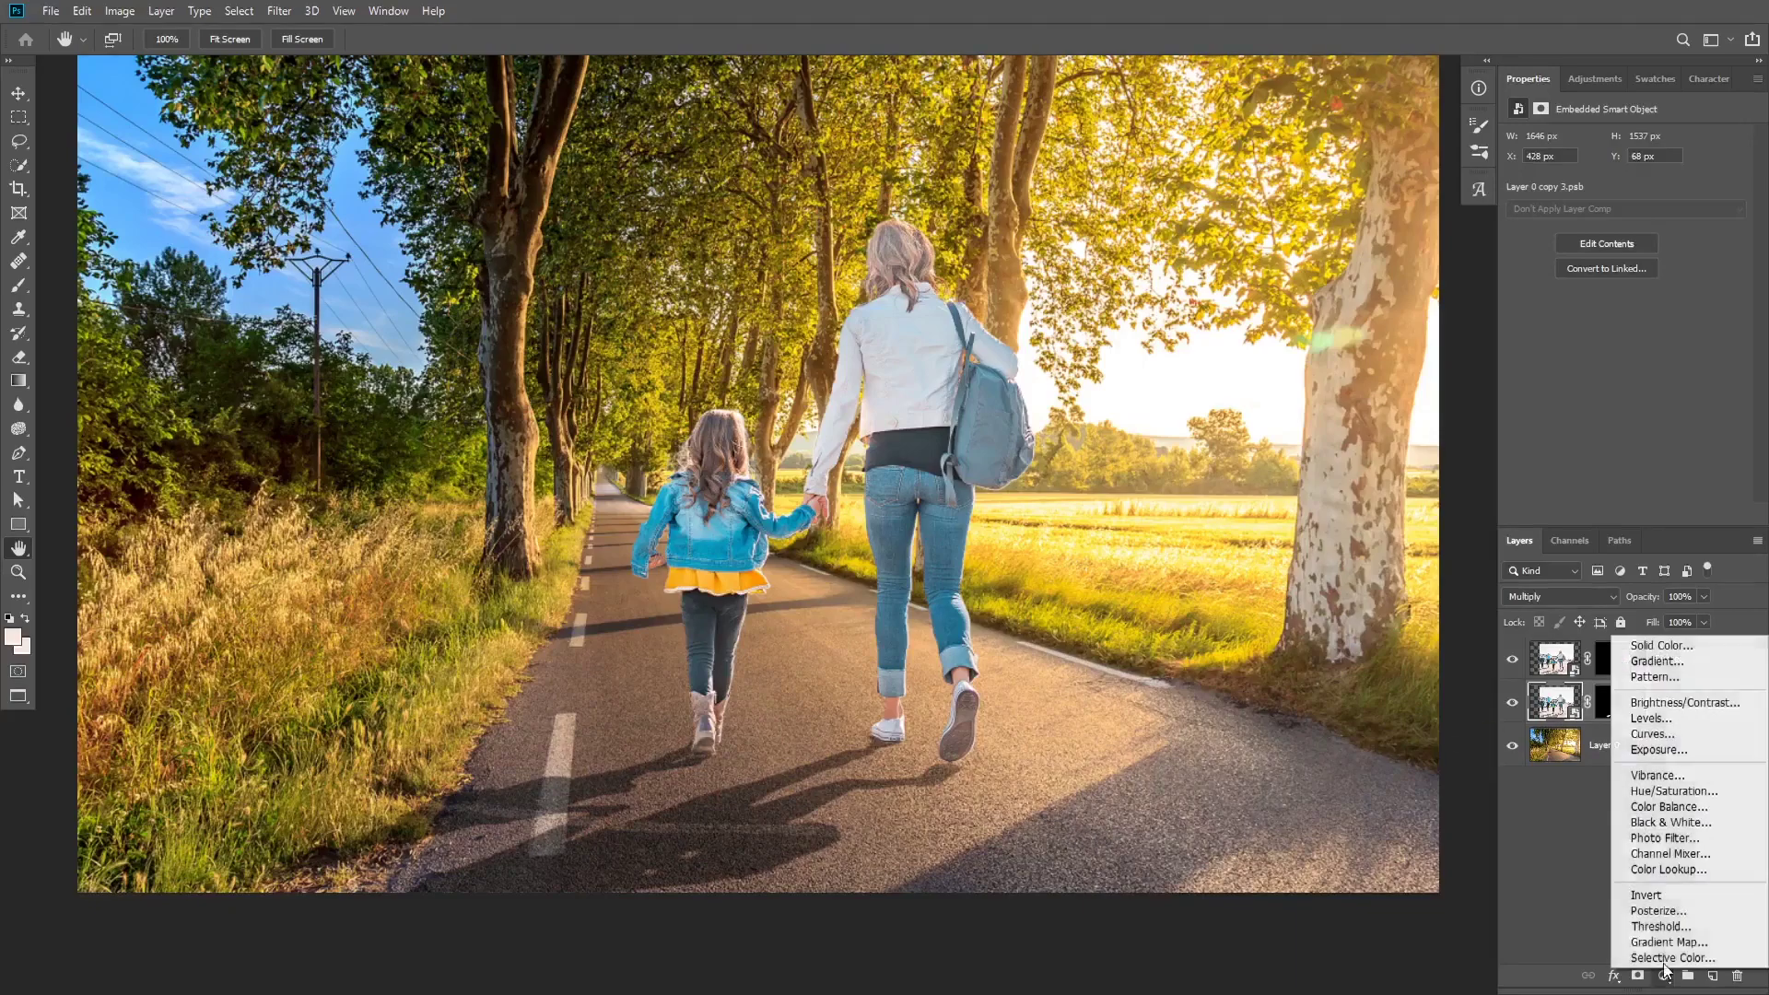
pyautogui.click(1672, 811)
pyautogui.keyDown('alt'); pyautogui.click(1701, 725); pyautogui.keyUp('alt')
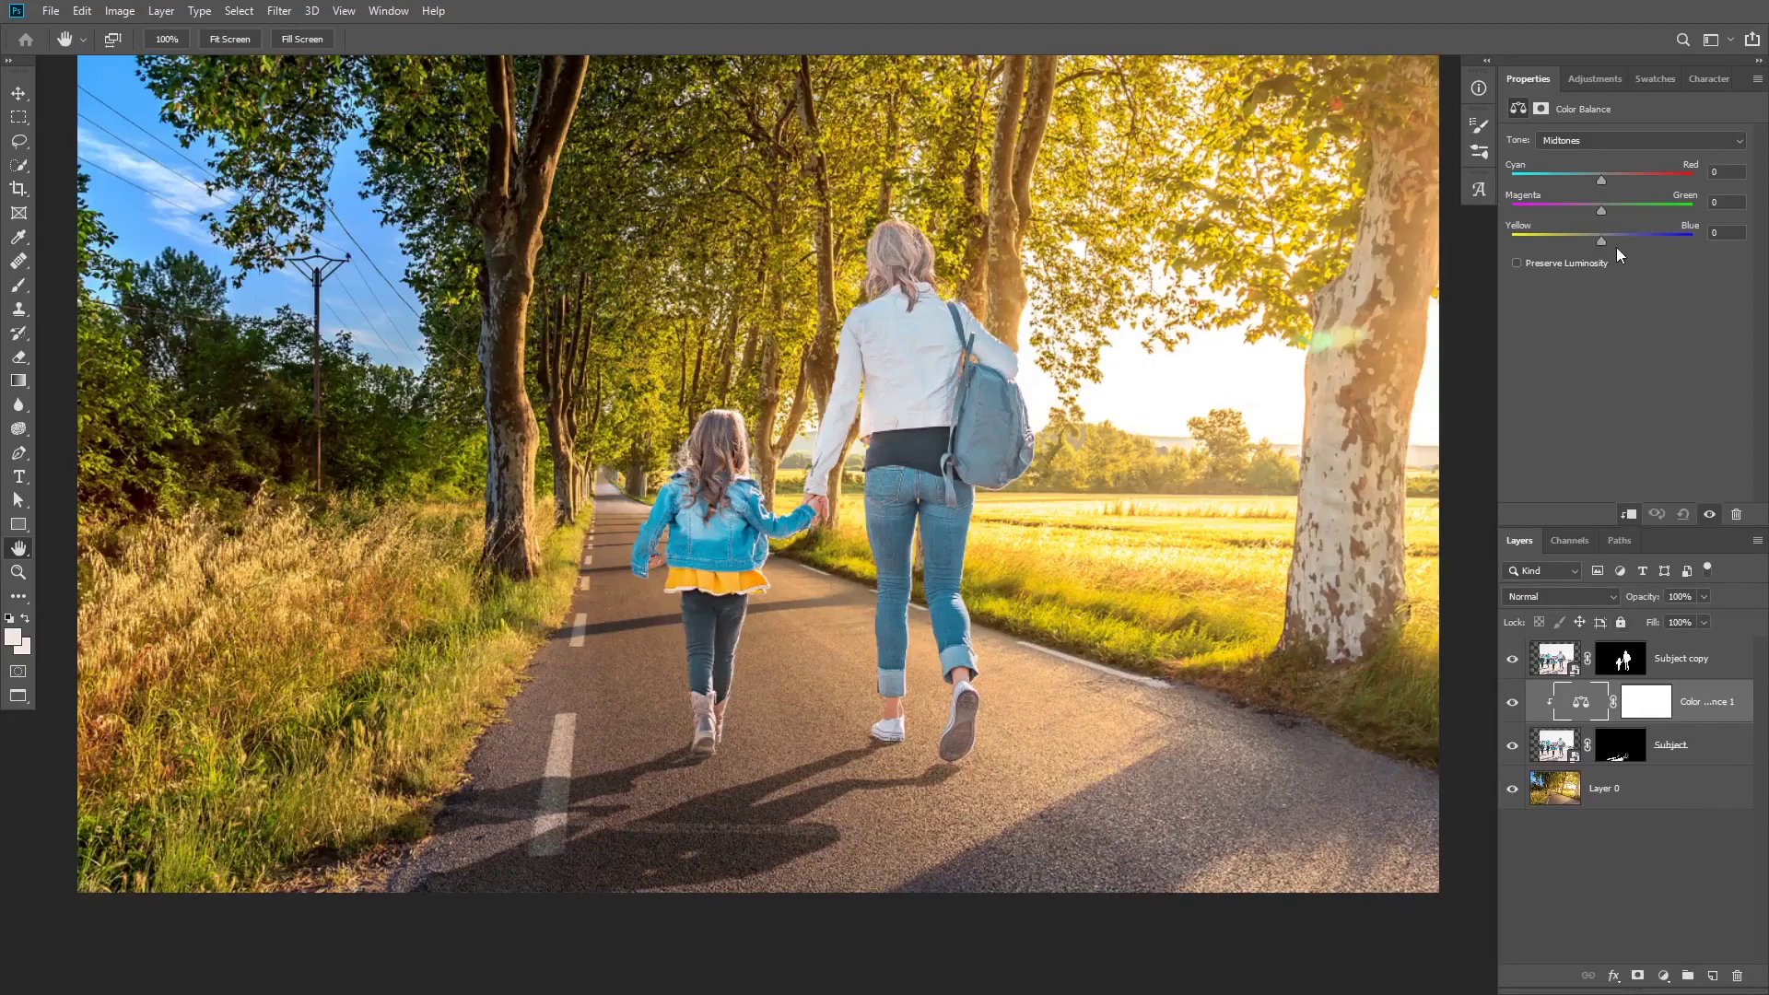
pyautogui.moveTo(1604, 239); pyautogui.dragTo(1625, 245)
# Add a Color Balance adjustment clipped to Subject copy, with midtones shifted toward red and yellow–blue at -24
pyautogui.click(1694, 662)
pyautogui.click(1664, 974)
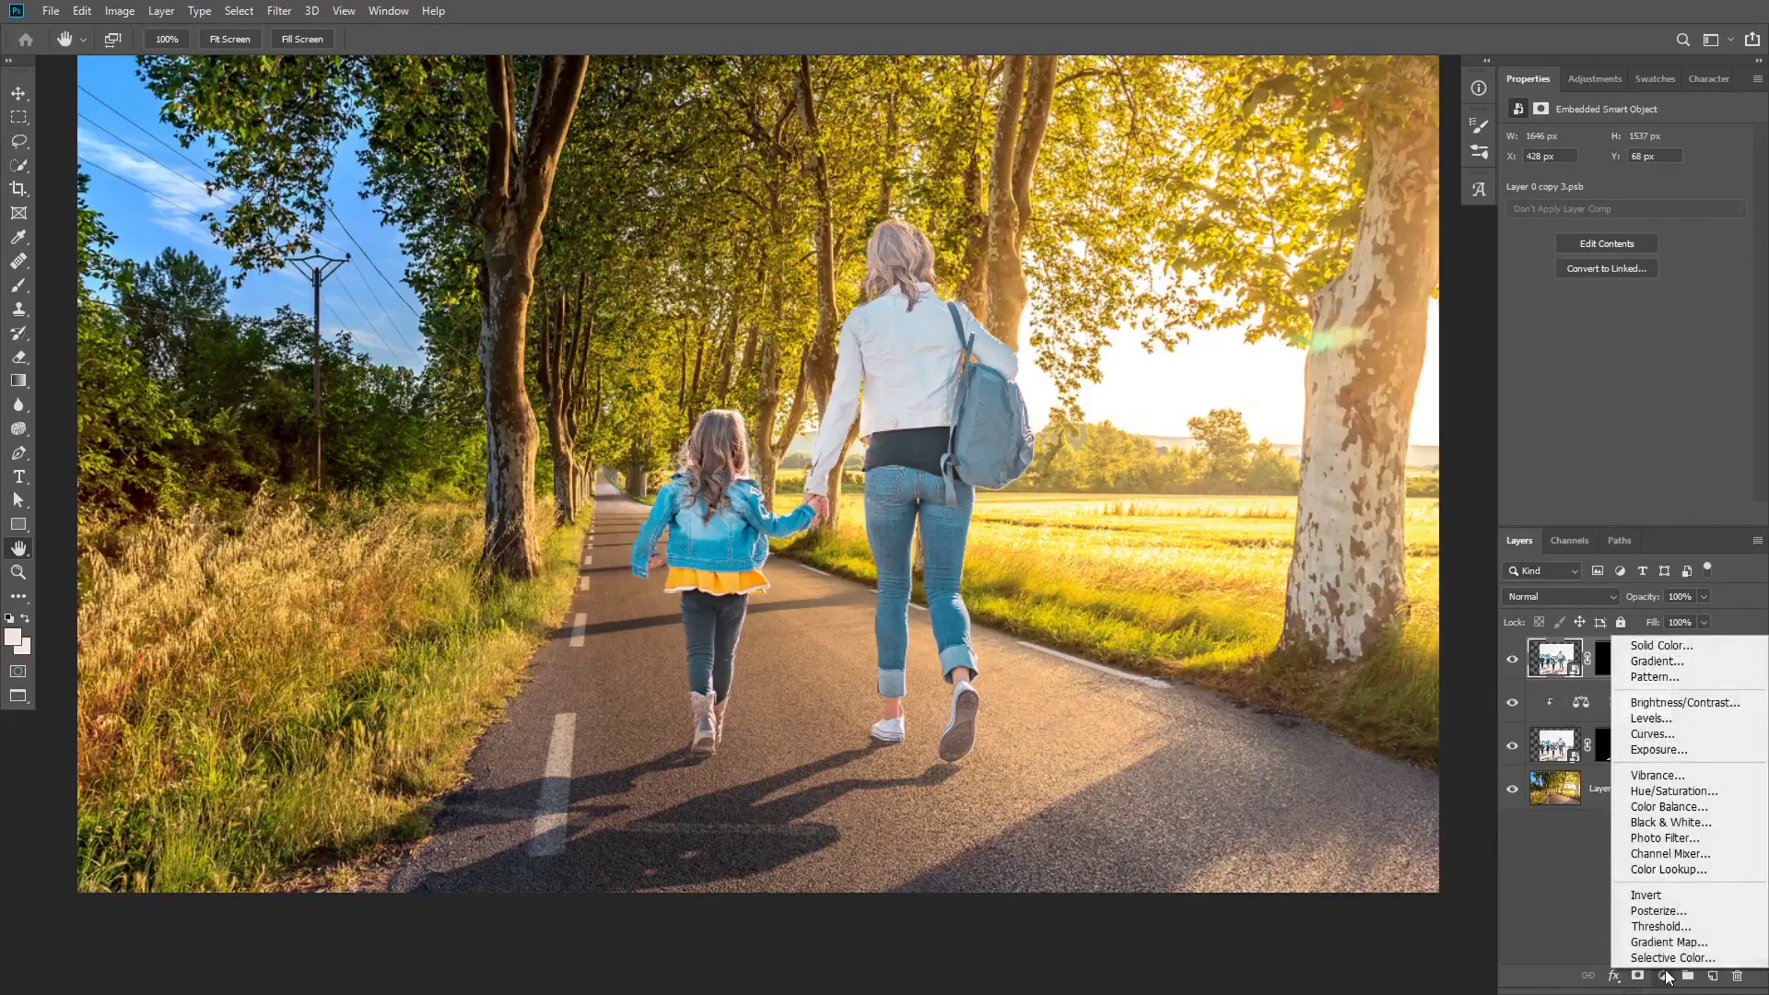
pyautogui.click(1673, 815)
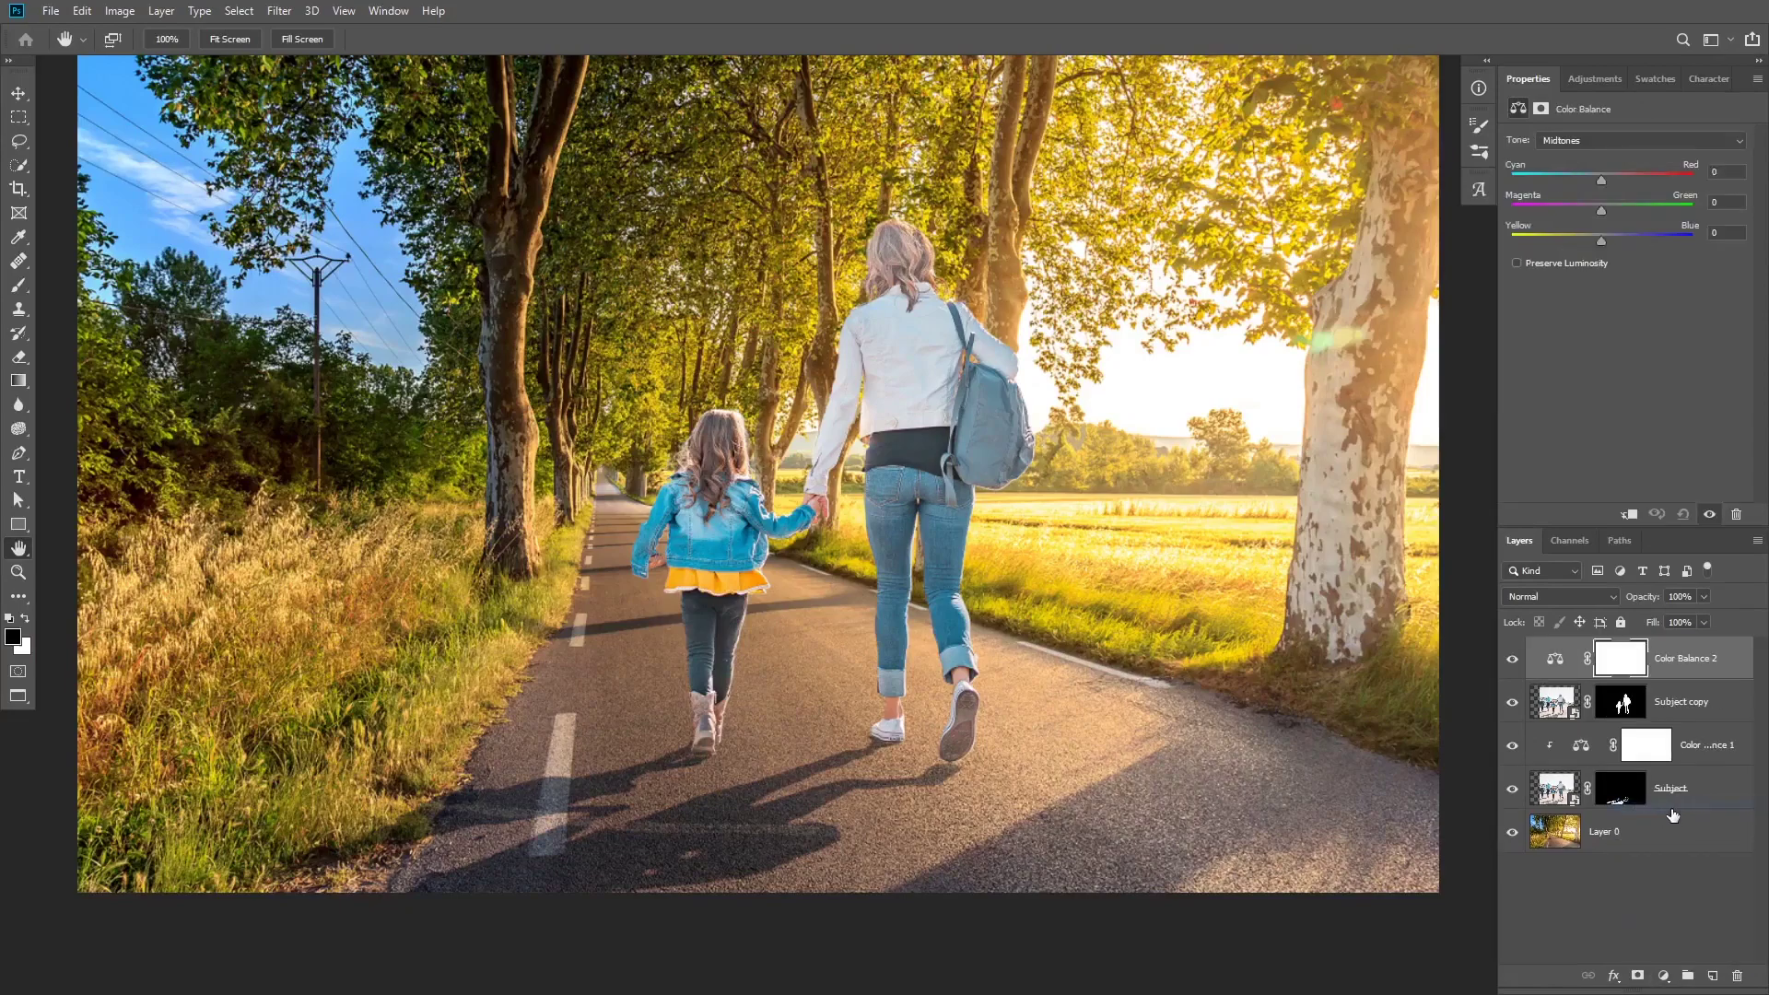
pyautogui.keyDown('alt'); pyautogui.click(1709, 679); pyautogui.keyUp('alt')
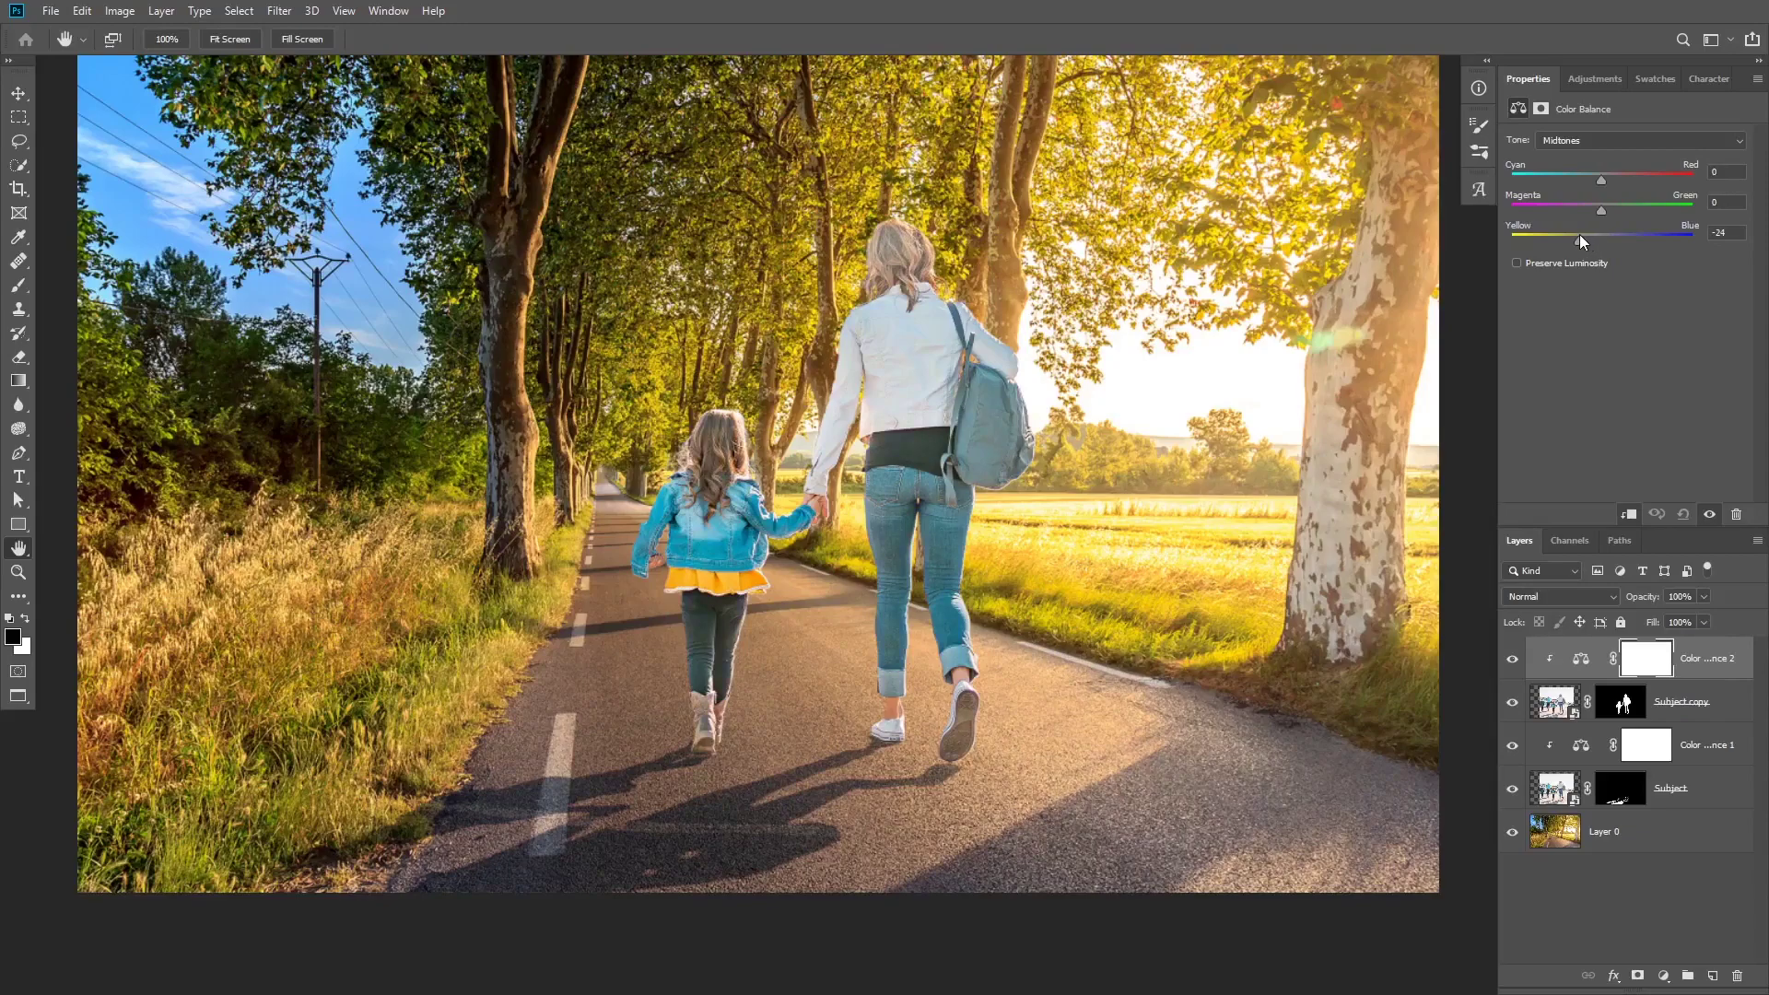
pyautogui.moveTo(1587, 240); pyautogui.dragTo(1580, 241)
pyautogui.moveTo(1605, 181); pyautogui.dragTo(1629, 180)
pyautogui.moveTo(1607, 209); pyautogui.dragTo(1602, 210)
# Set Subject copy's Color Balance highlights to yellow–blue -4 and its shadows to cyan–red +2 and yellow–blue -4, and compare the effect
pyautogui.click(1640, 140)
pyautogui.click(1567, 159)
pyautogui.click(1594, 144)
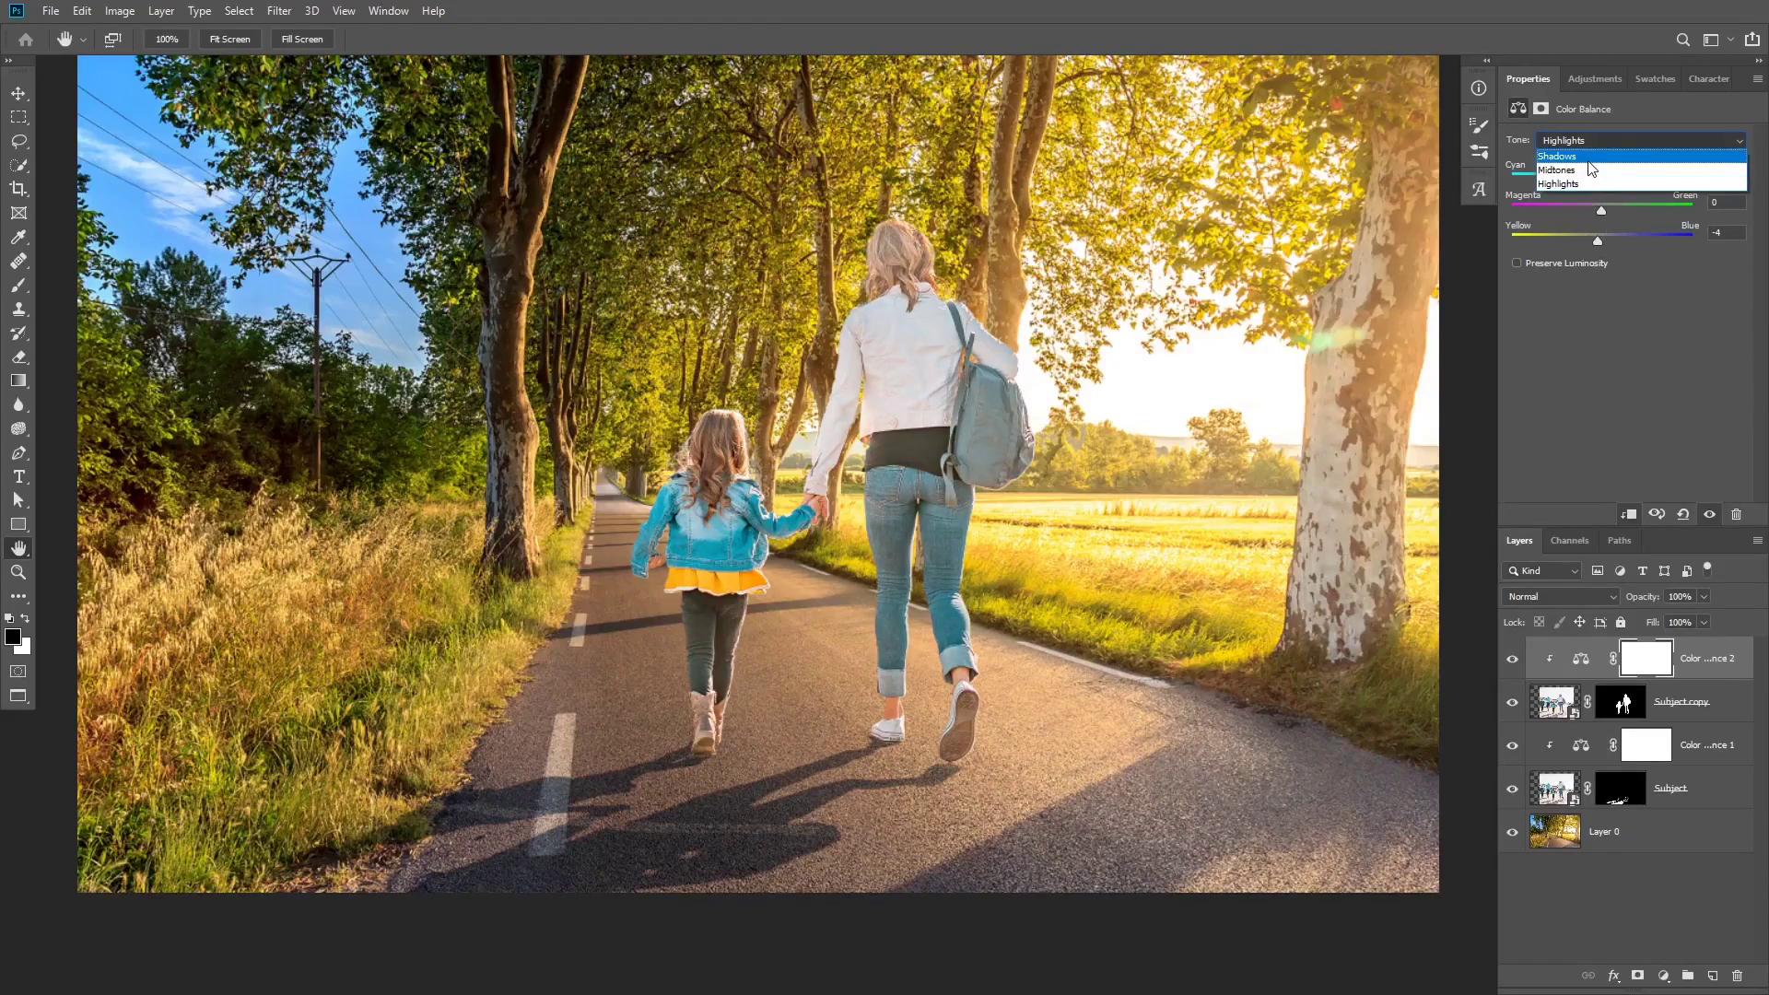
pyautogui.click(1586, 171)
pyautogui.click(1594, 142)
pyautogui.click(1599, 156)
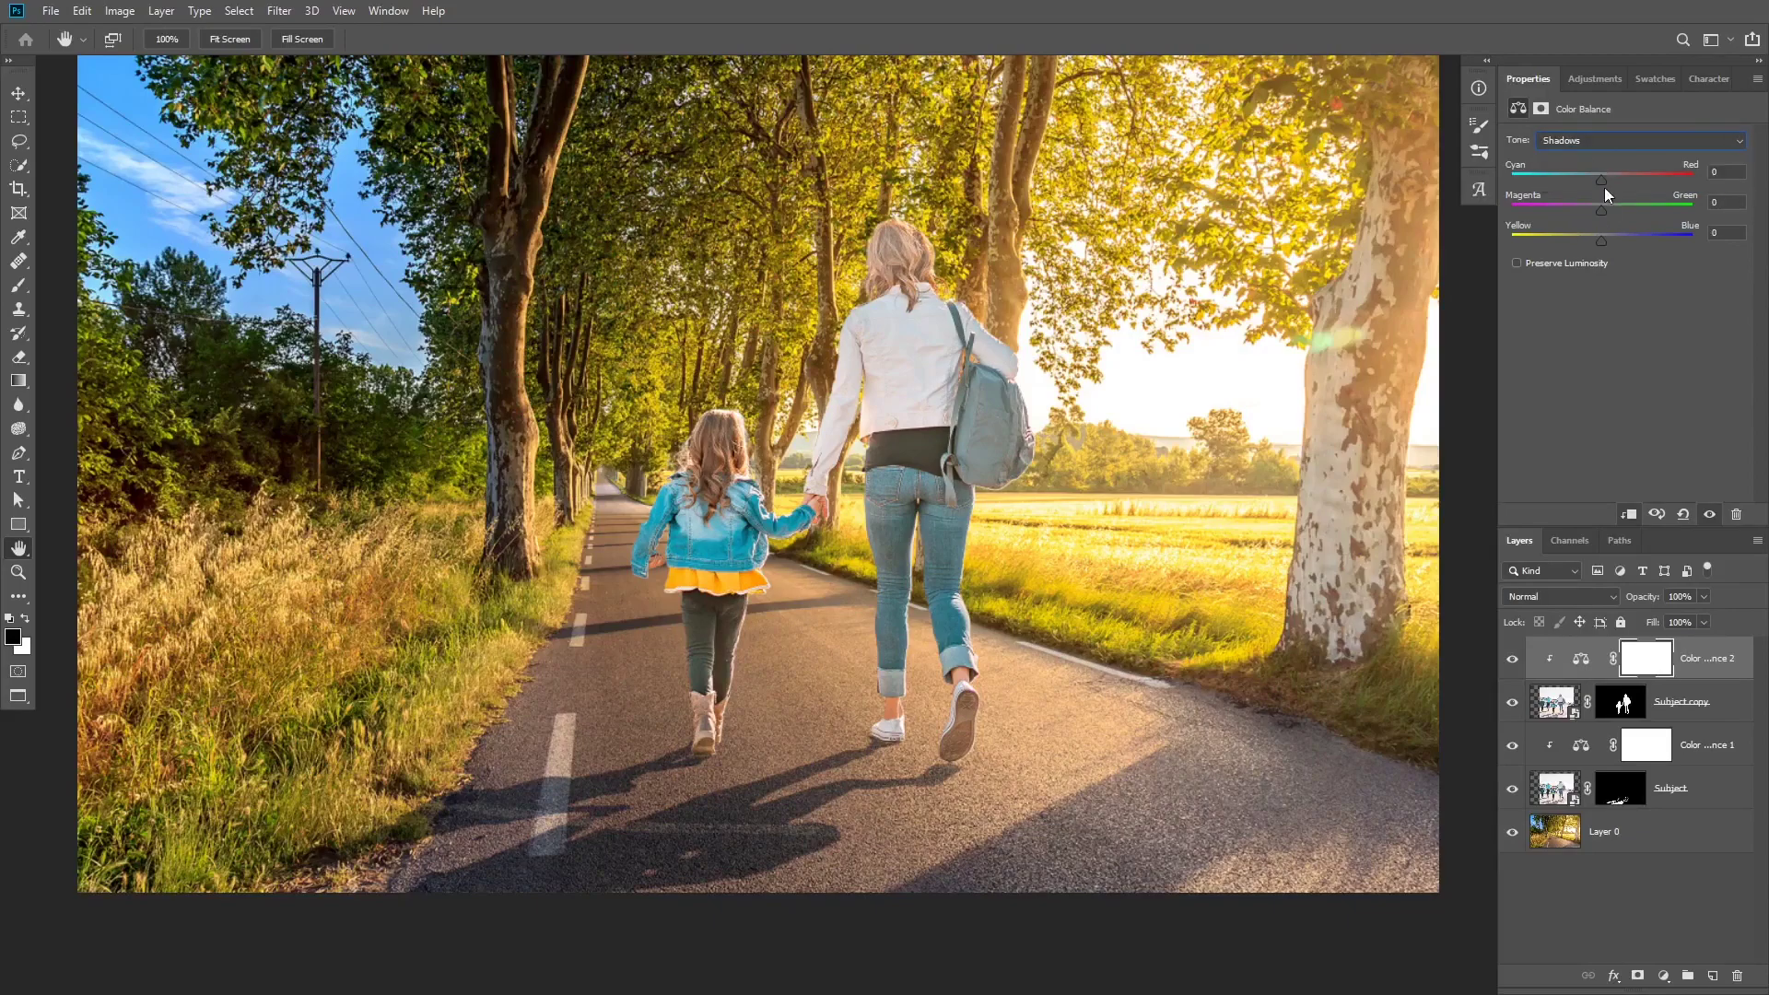
pyautogui.moveTo(1622, 240)
pyautogui.mouseDown()
pyautogui.moveTo(1637, 235)
pyautogui.moveTo(1594, 238)
pyautogui.mouseUp()
pyautogui.click(1513, 659)
pyautogui.click(1513, 660)
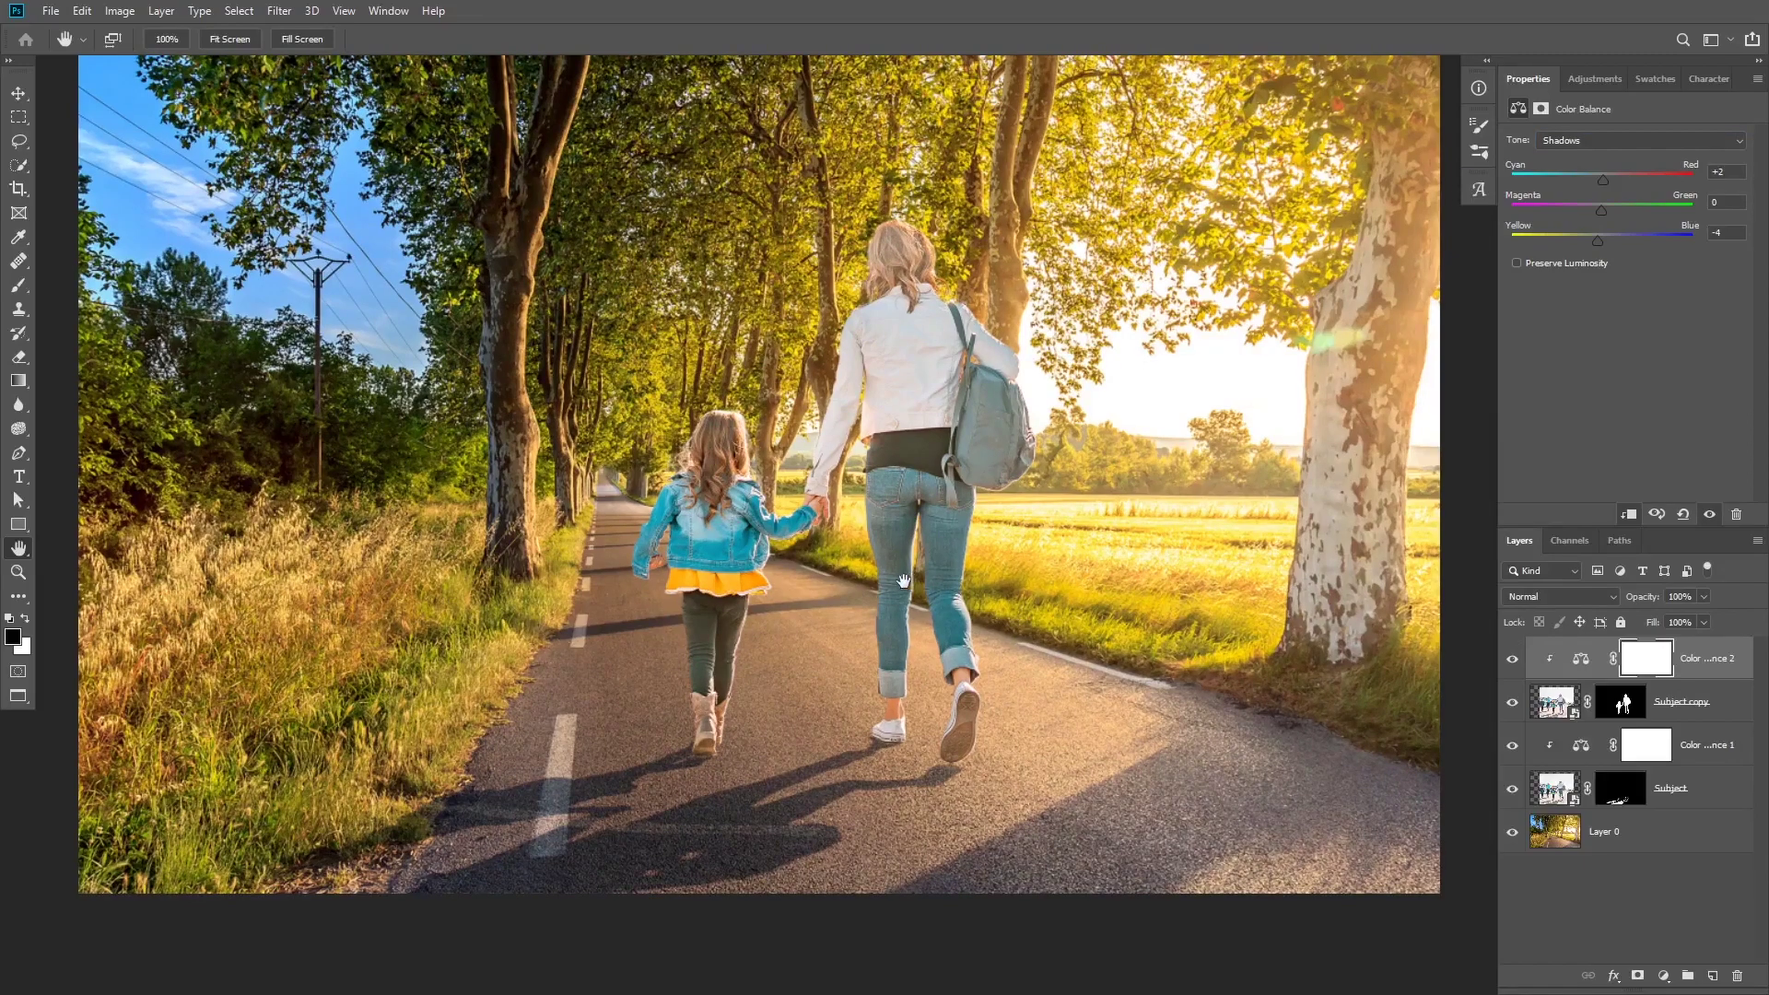
# Examine how the cast shadows meet the feet and how sharp the woman and girl look against the road
pyautogui.scroll(5, 862, 834)
pyautogui.scroll(-1, 795, 706)
pyautogui.scroll(3, 783, 645)
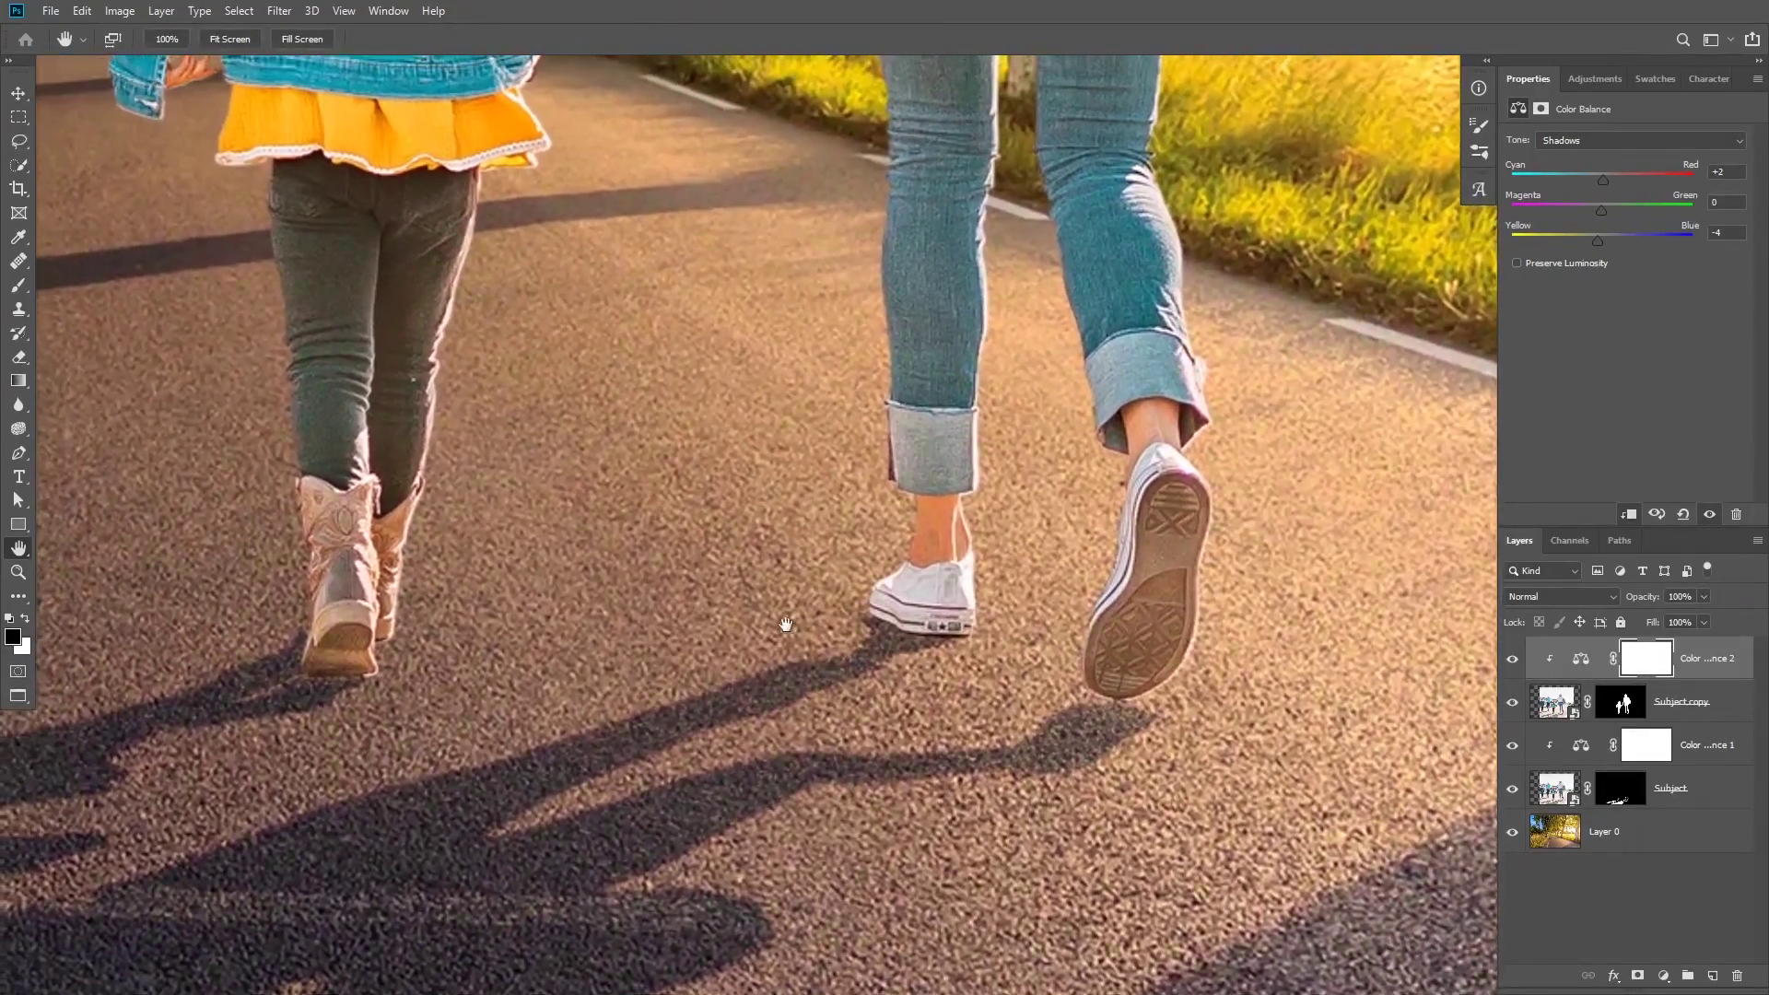
pyautogui.scroll(-3, 786, 625)
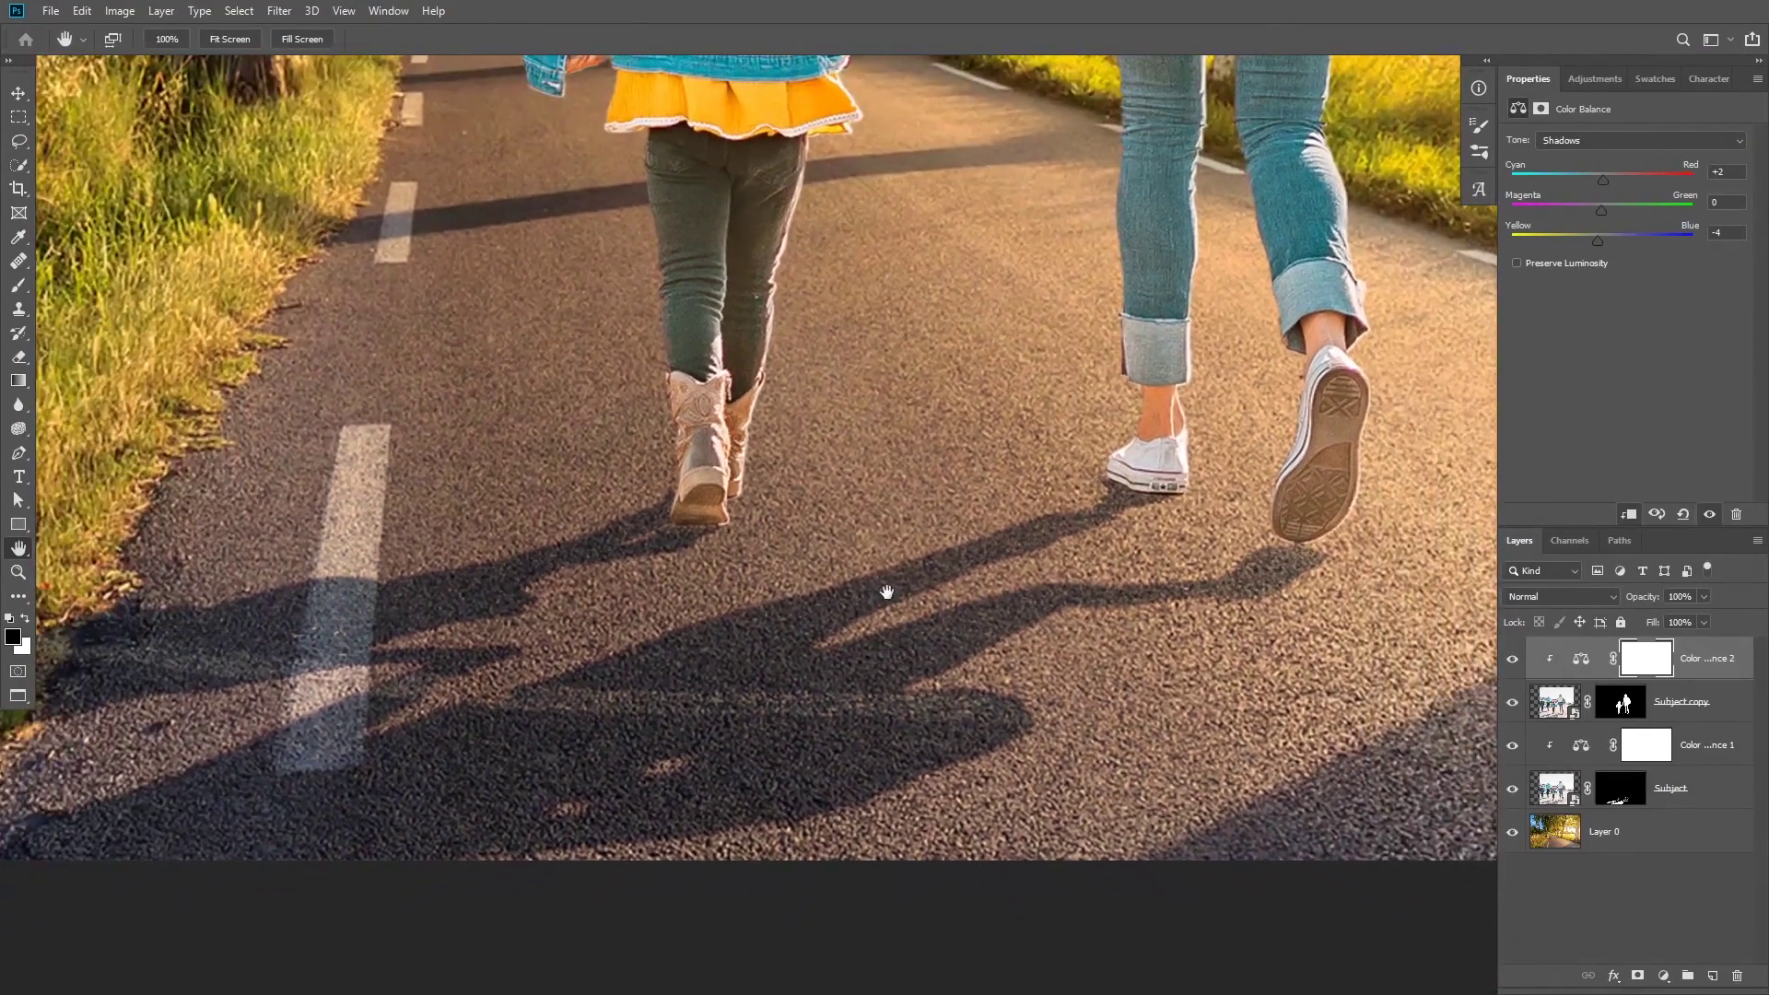
pyautogui.keyDown('ctrl'); pyautogui.click(1118, 565); pyautogui.keyUp('ctrl')
pyautogui.scroll(-3, 1087, 553)
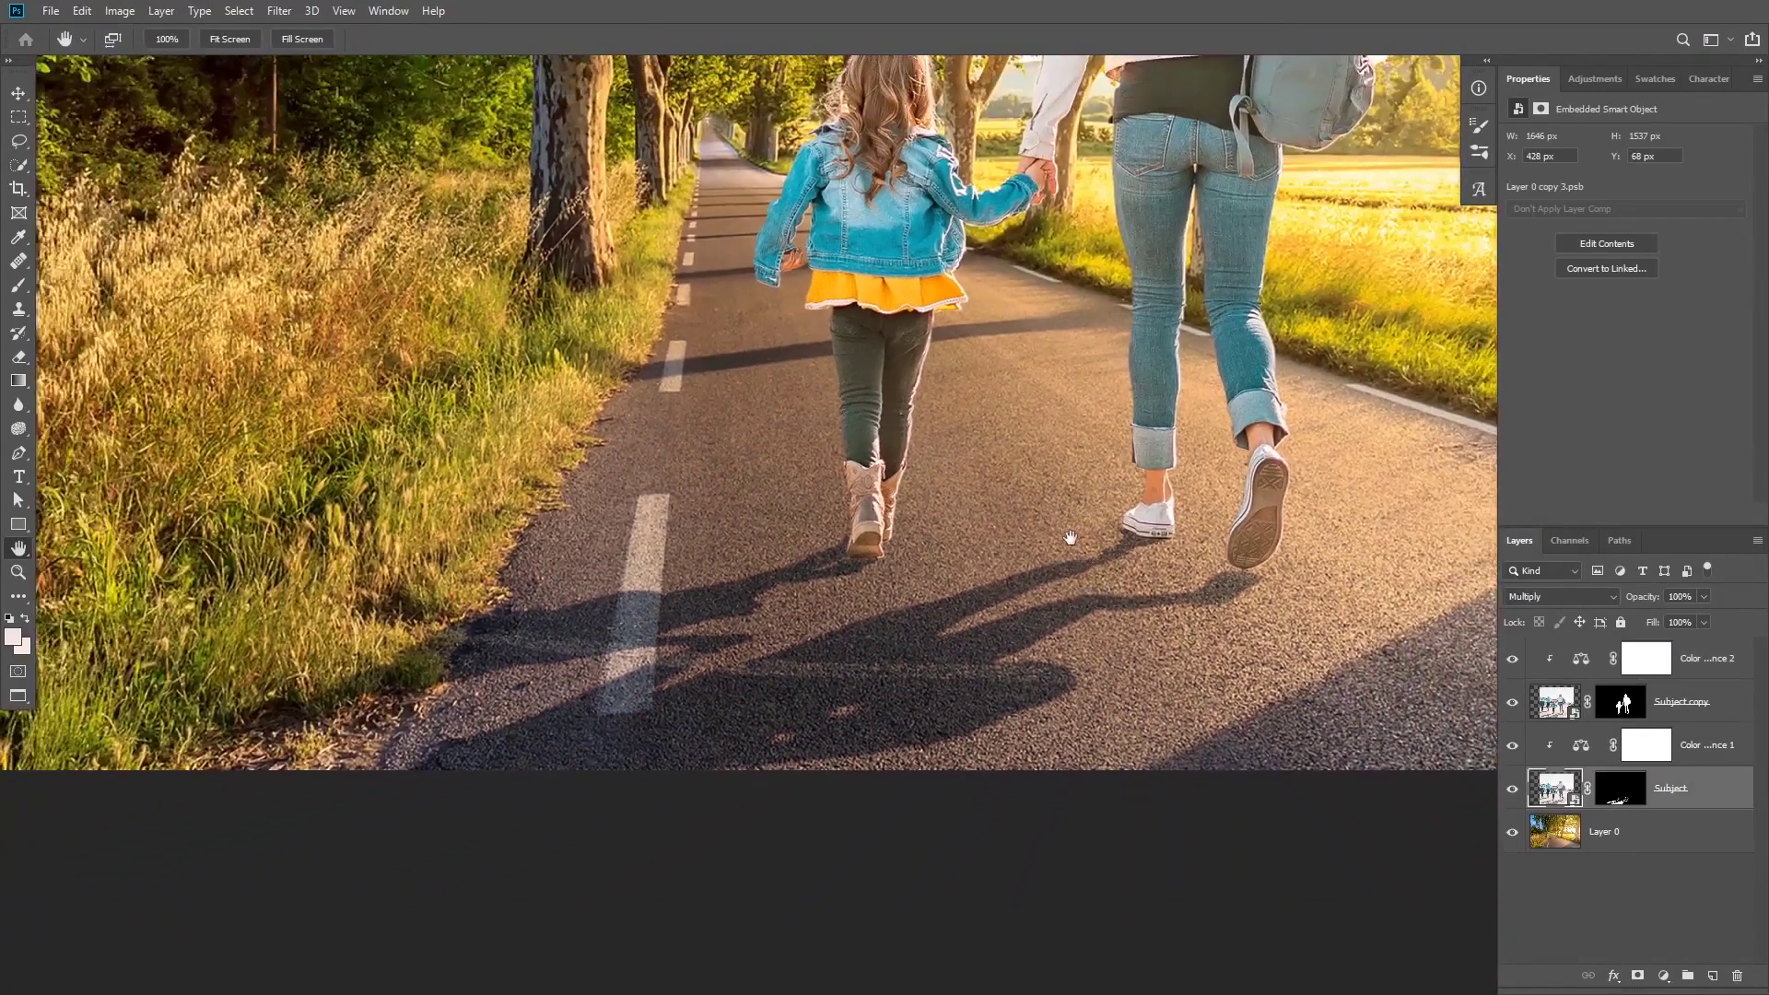
pyautogui.scroll(5, 1088, 525)
pyautogui.scroll(1, 995, 636)
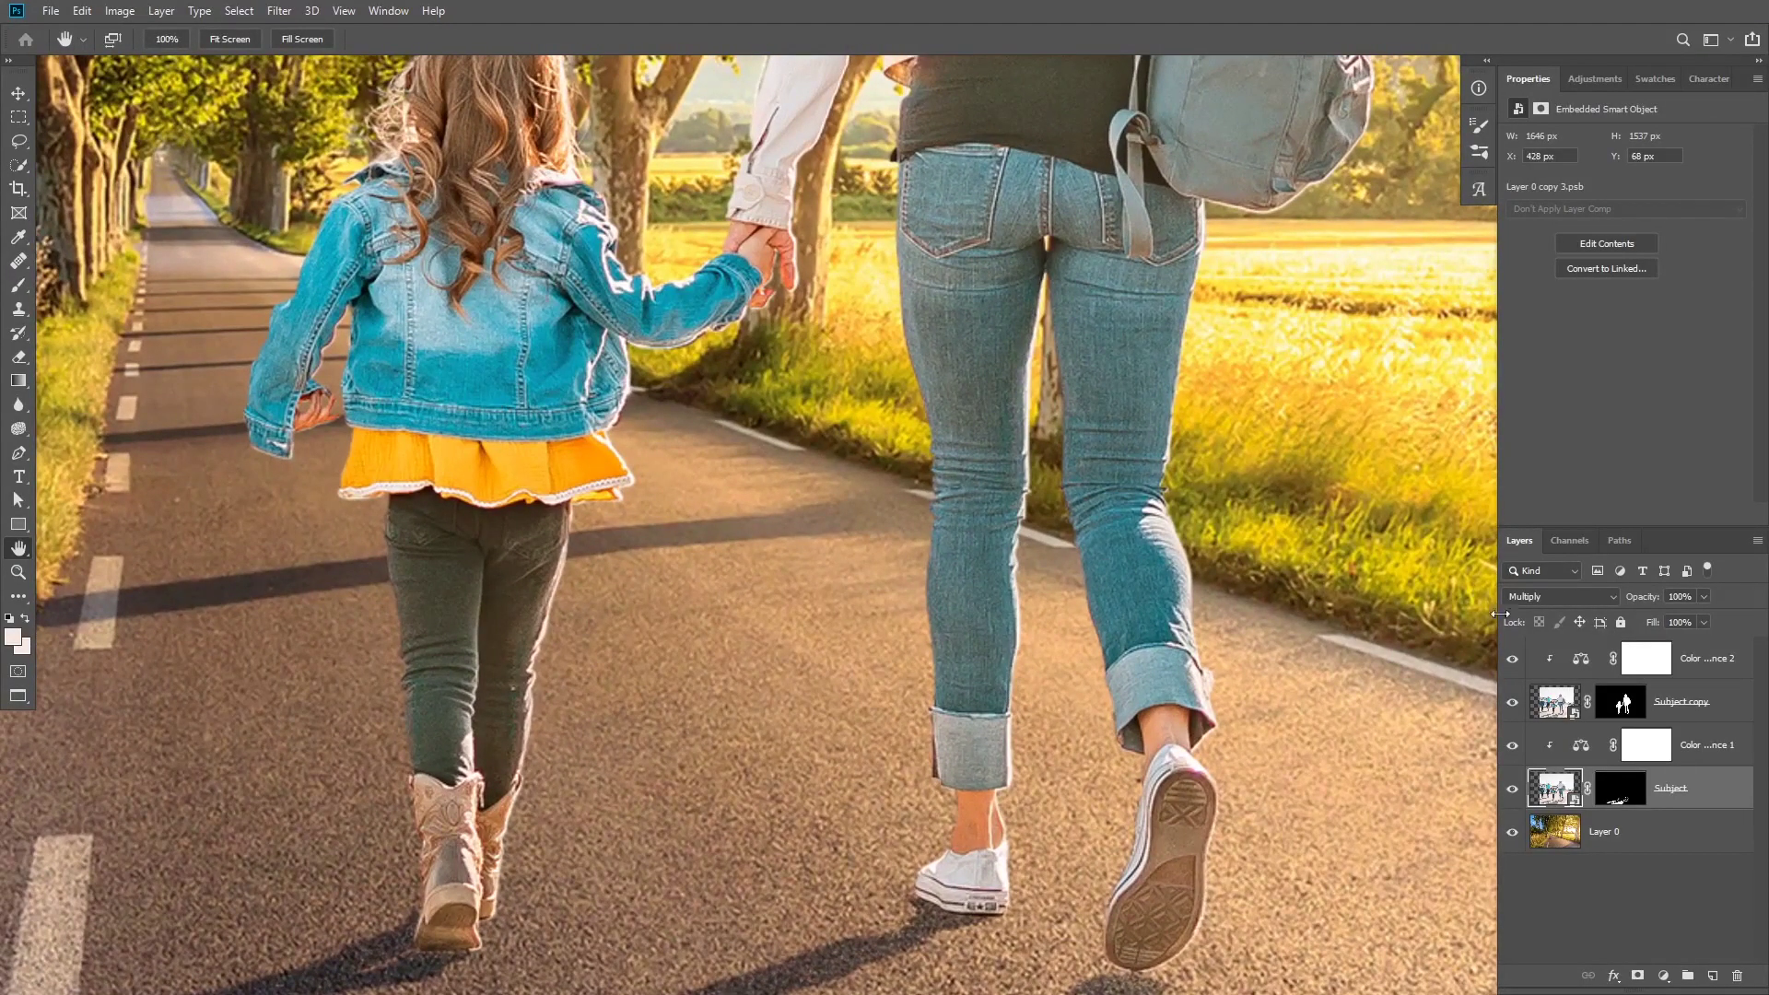
# Apply a Gaussian Blur with a 0.4-pixel radius to the Subject copy layer and review the softened woman and girl
pyautogui.click(1558, 702)
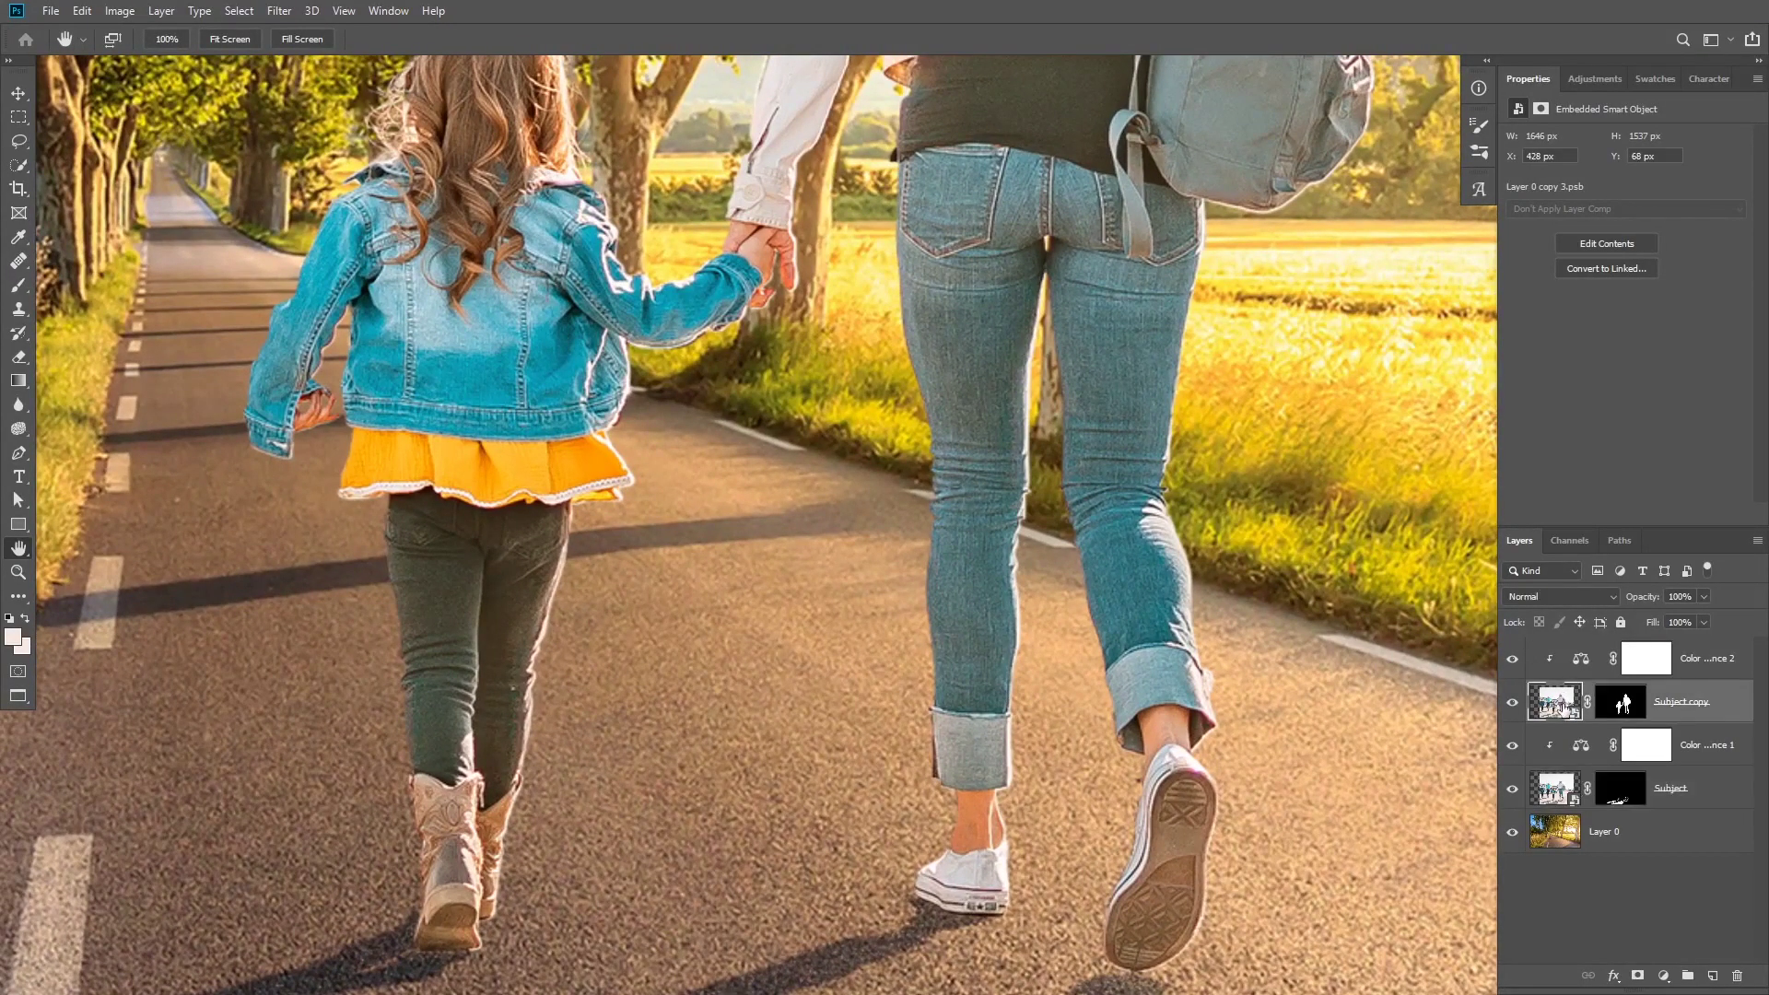
pyautogui.click(1512, 702)
pyautogui.click(1512, 702)
pyautogui.click(279, 11)
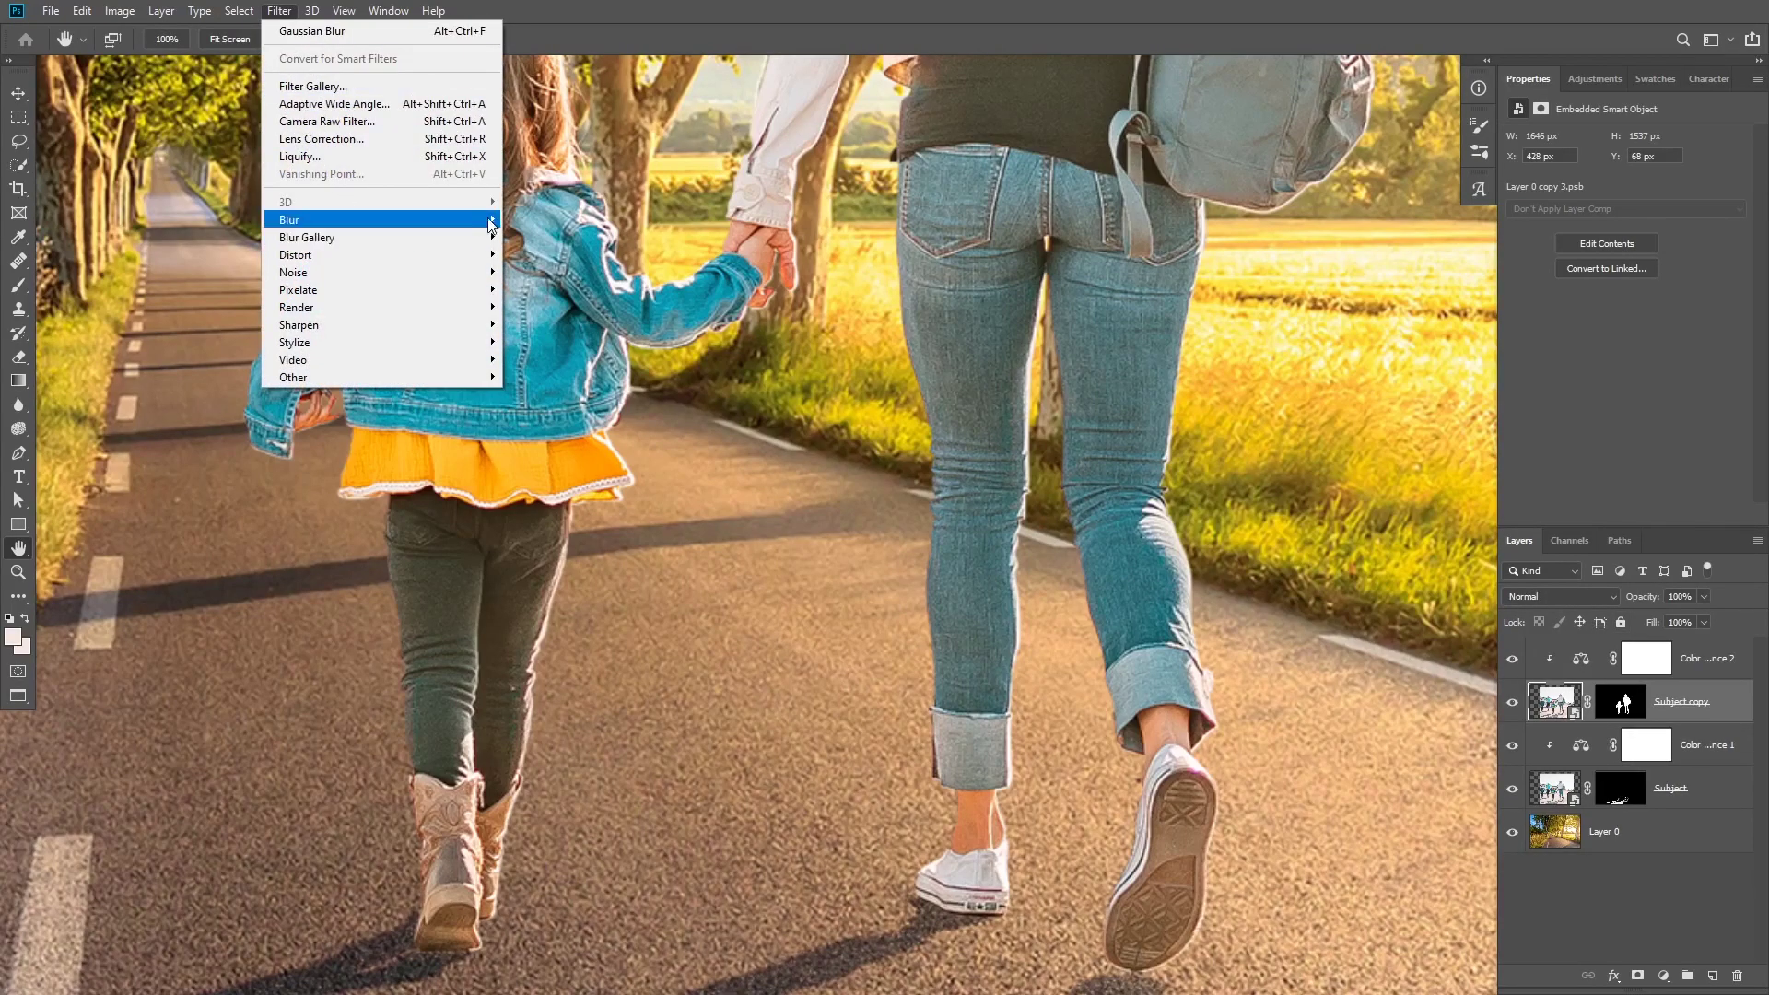
pyautogui.moveTo(491, 225)
pyautogui.click(590, 293)
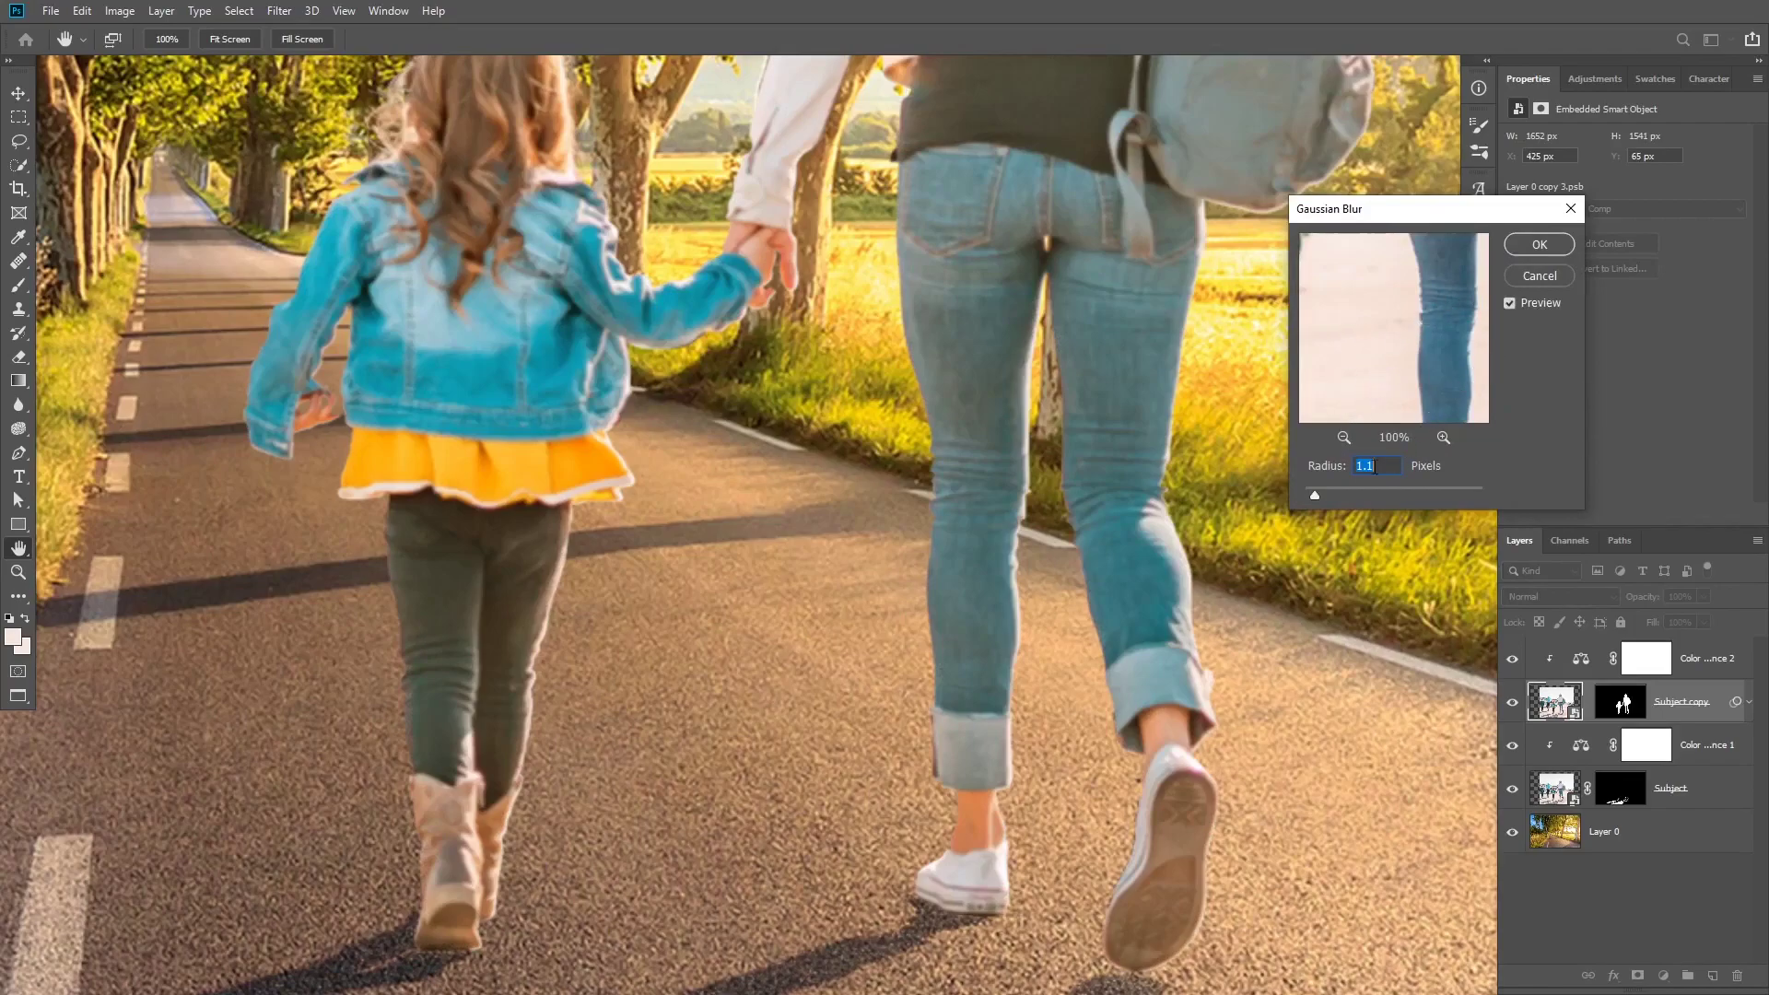
pyautogui.press('Down')
pyautogui.press('Down')
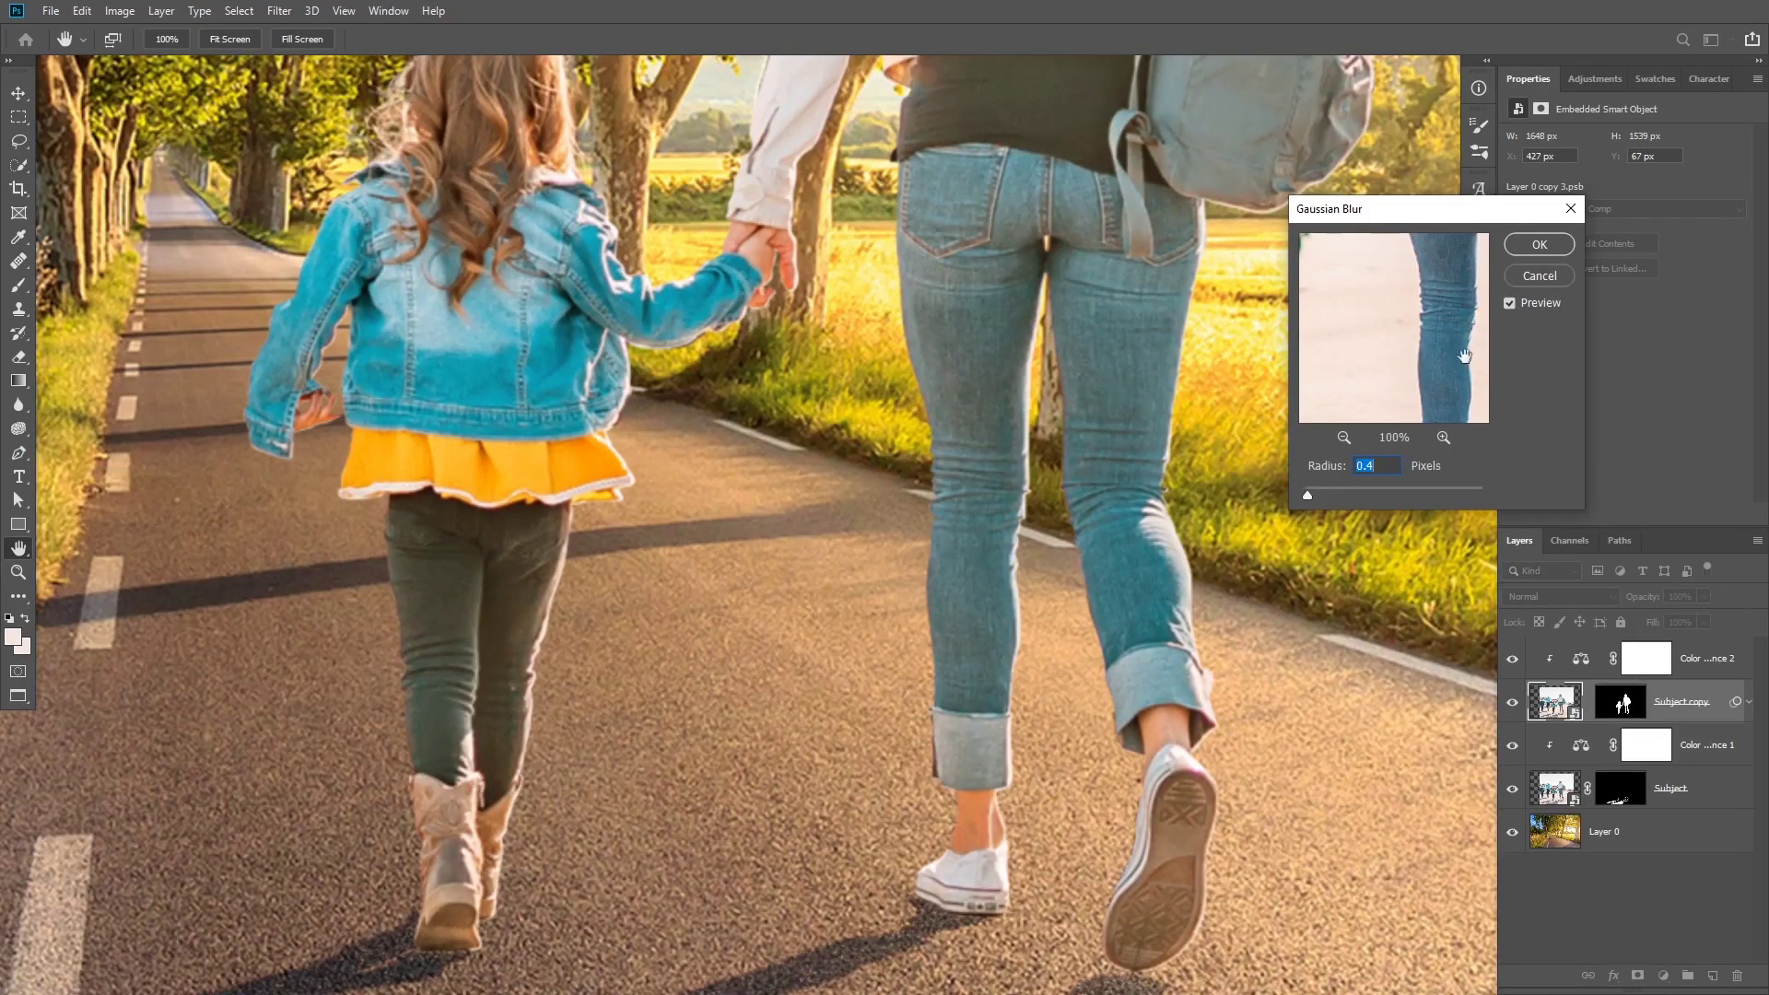
pyautogui.click(1528, 242)
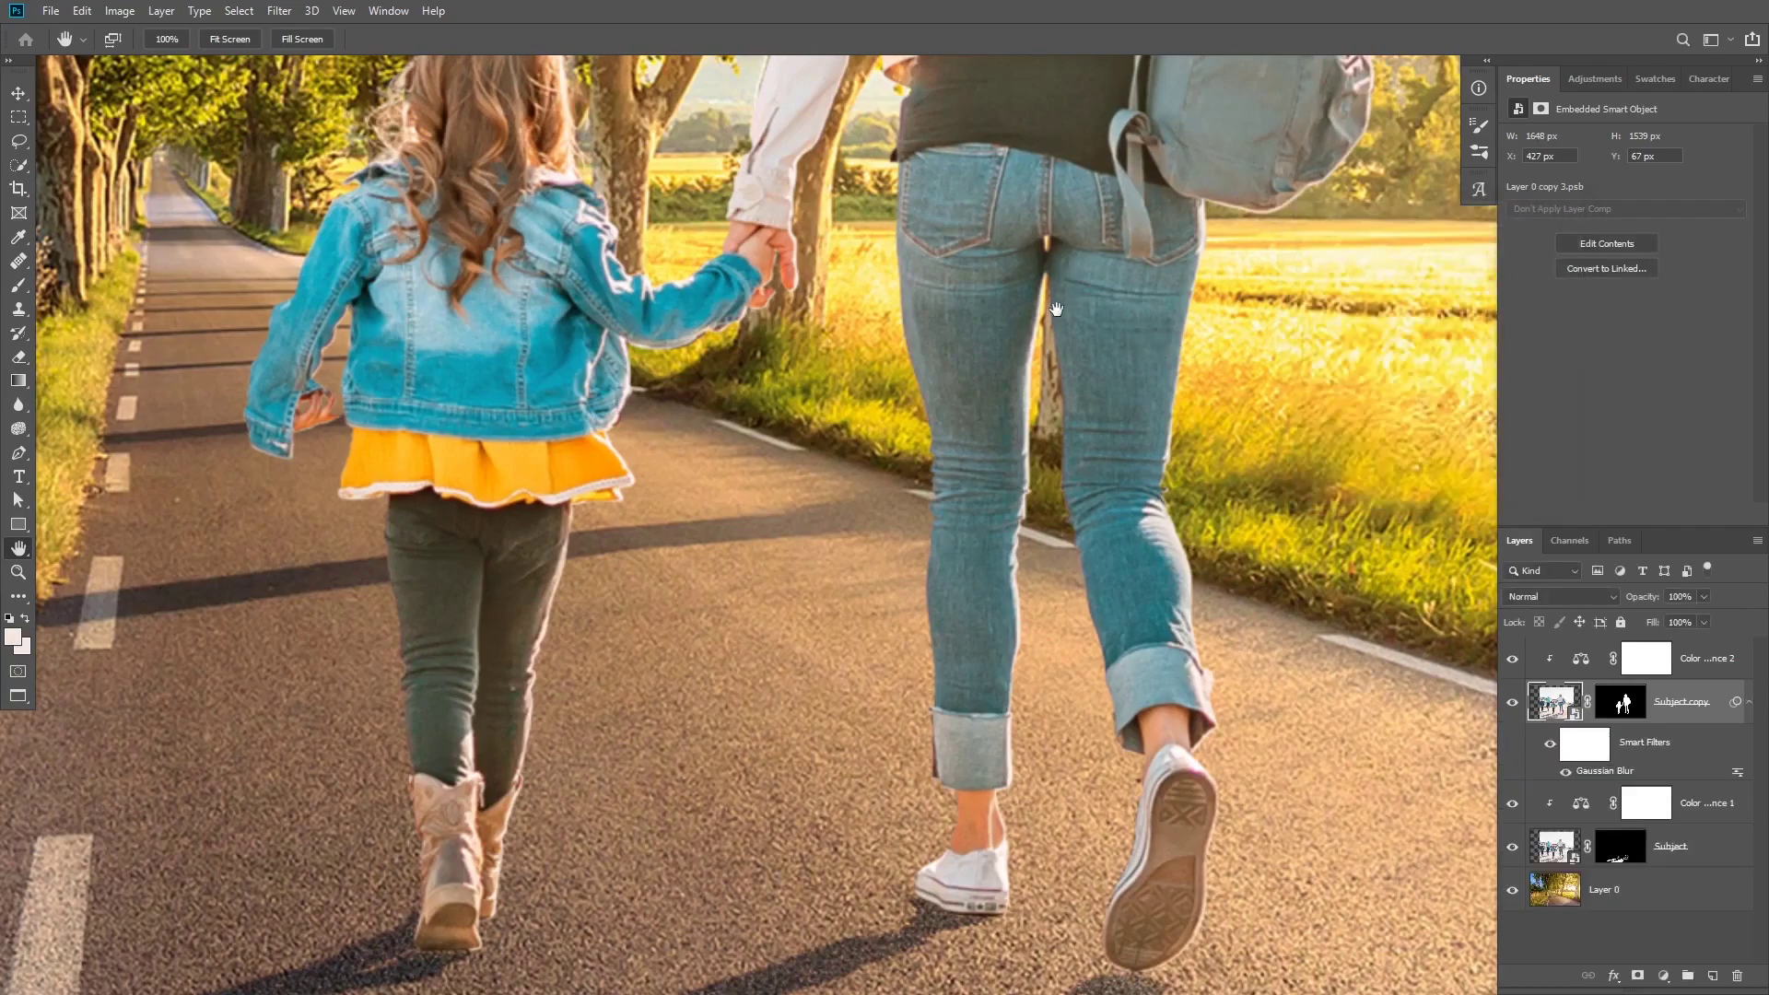
pyautogui.scroll(5, 1023, 454)
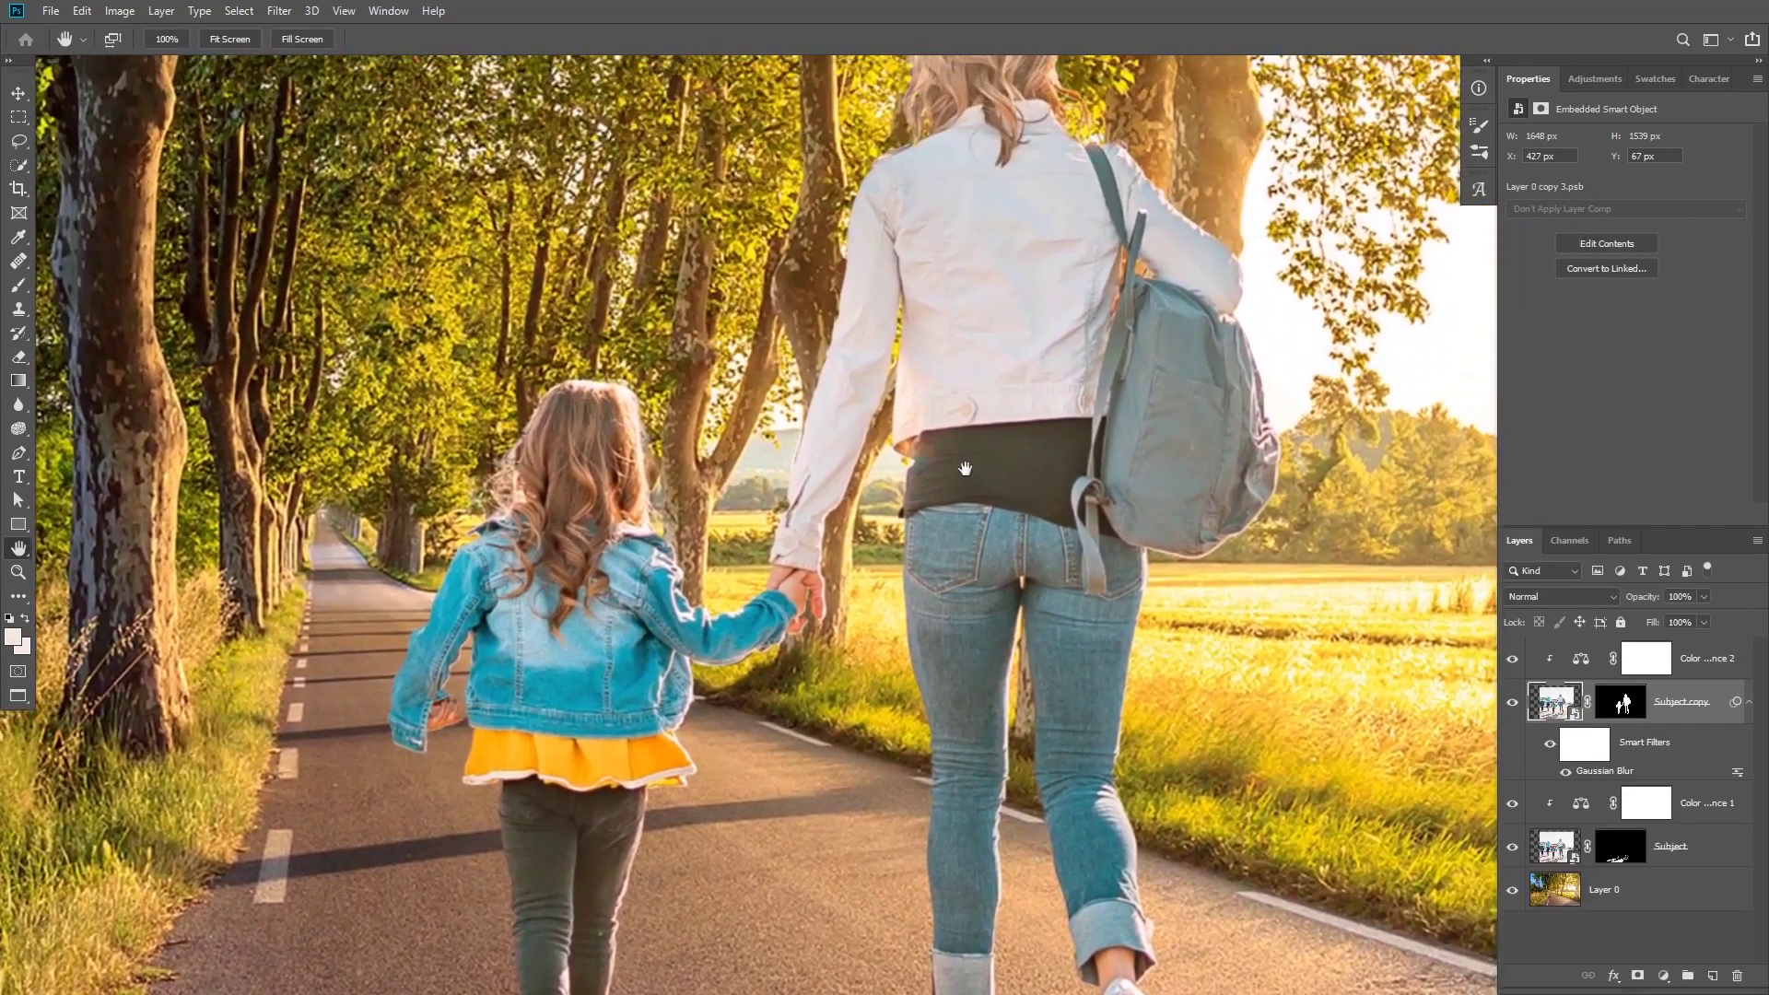
pyautogui.moveTo(964, 469); pyautogui.dragTo(1082, 218)
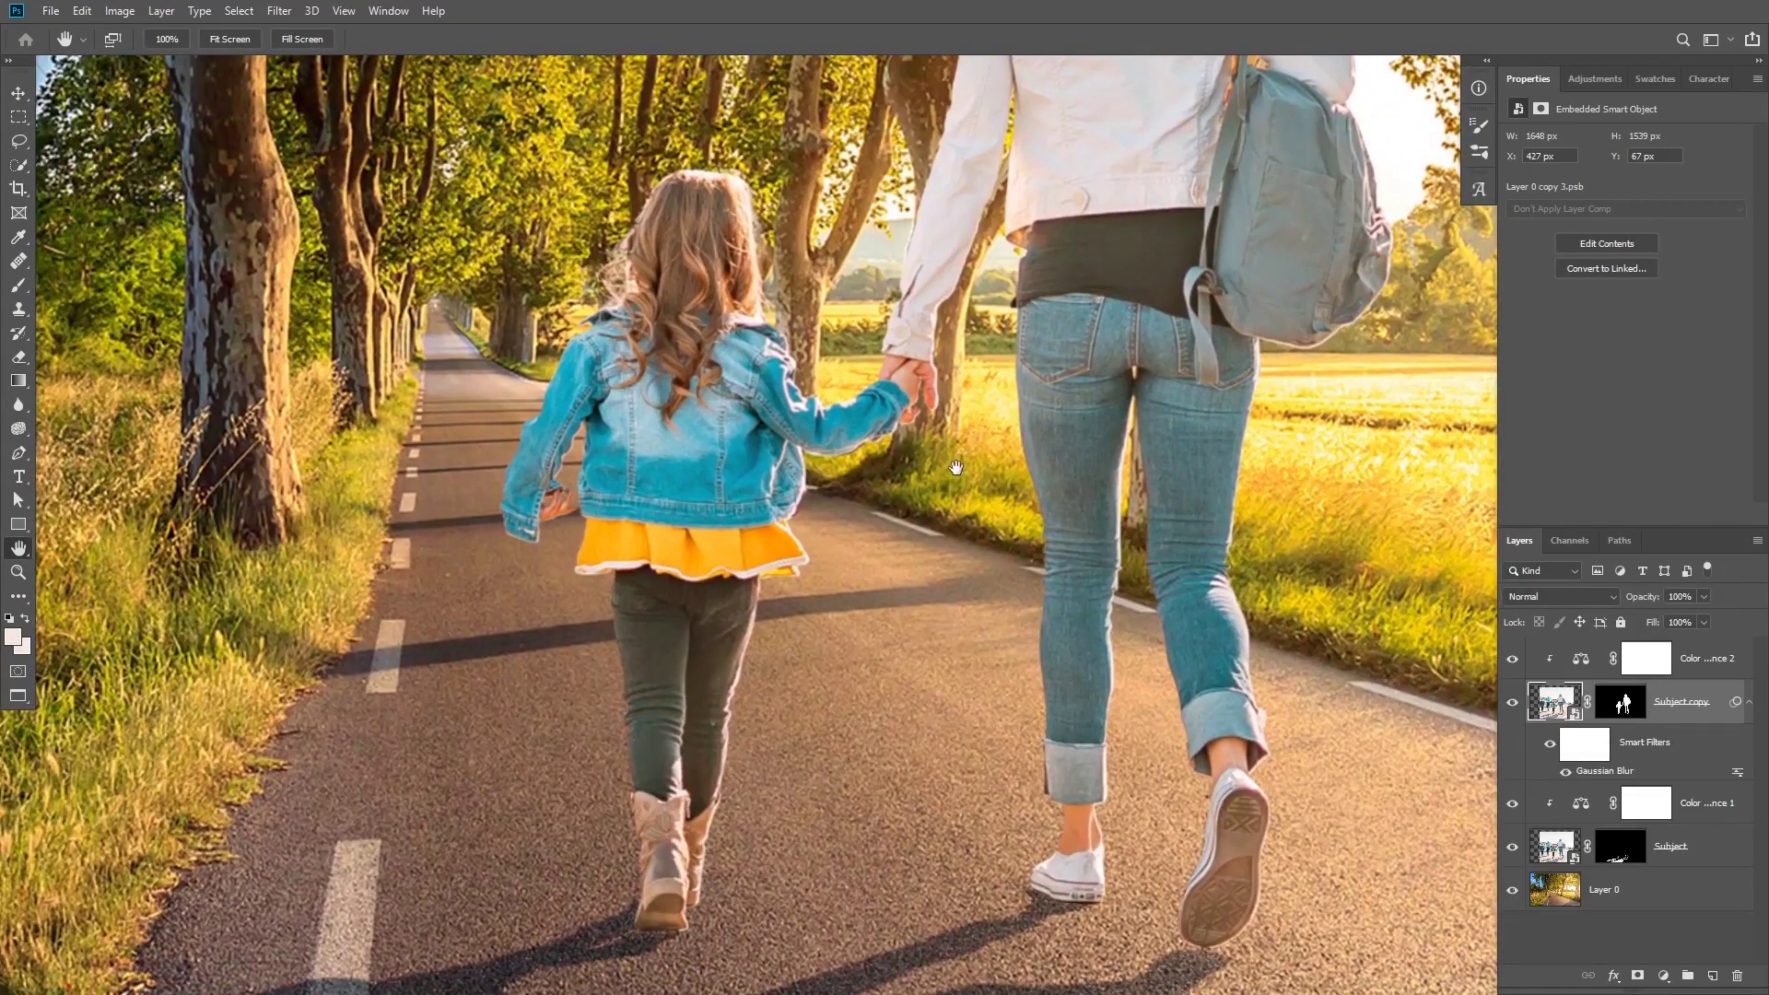
pyautogui.moveTo(963, 516); pyautogui.dragTo(908, 502)
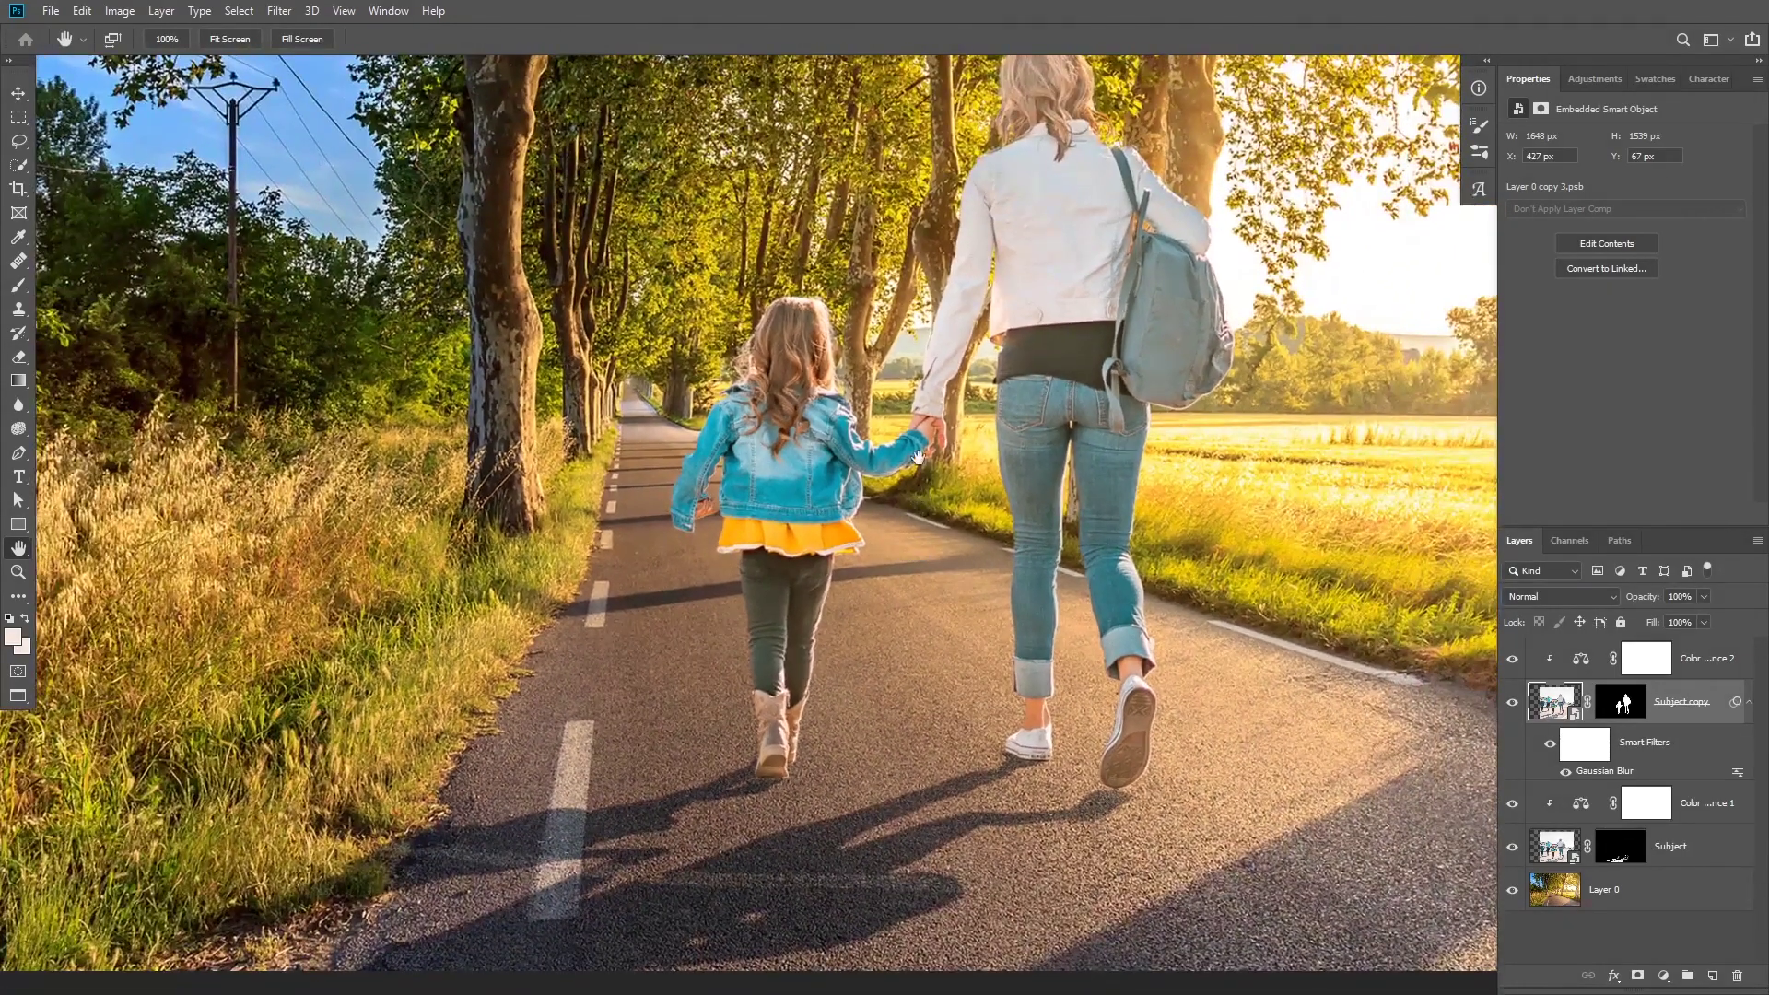
# Add a Hue/Saturation adjustment above Subject copy's Color Balance, clip it to the subject and enable Colorize
pyautogui.moveTo(864, 723); pyautogui.dragTo(787, 740)
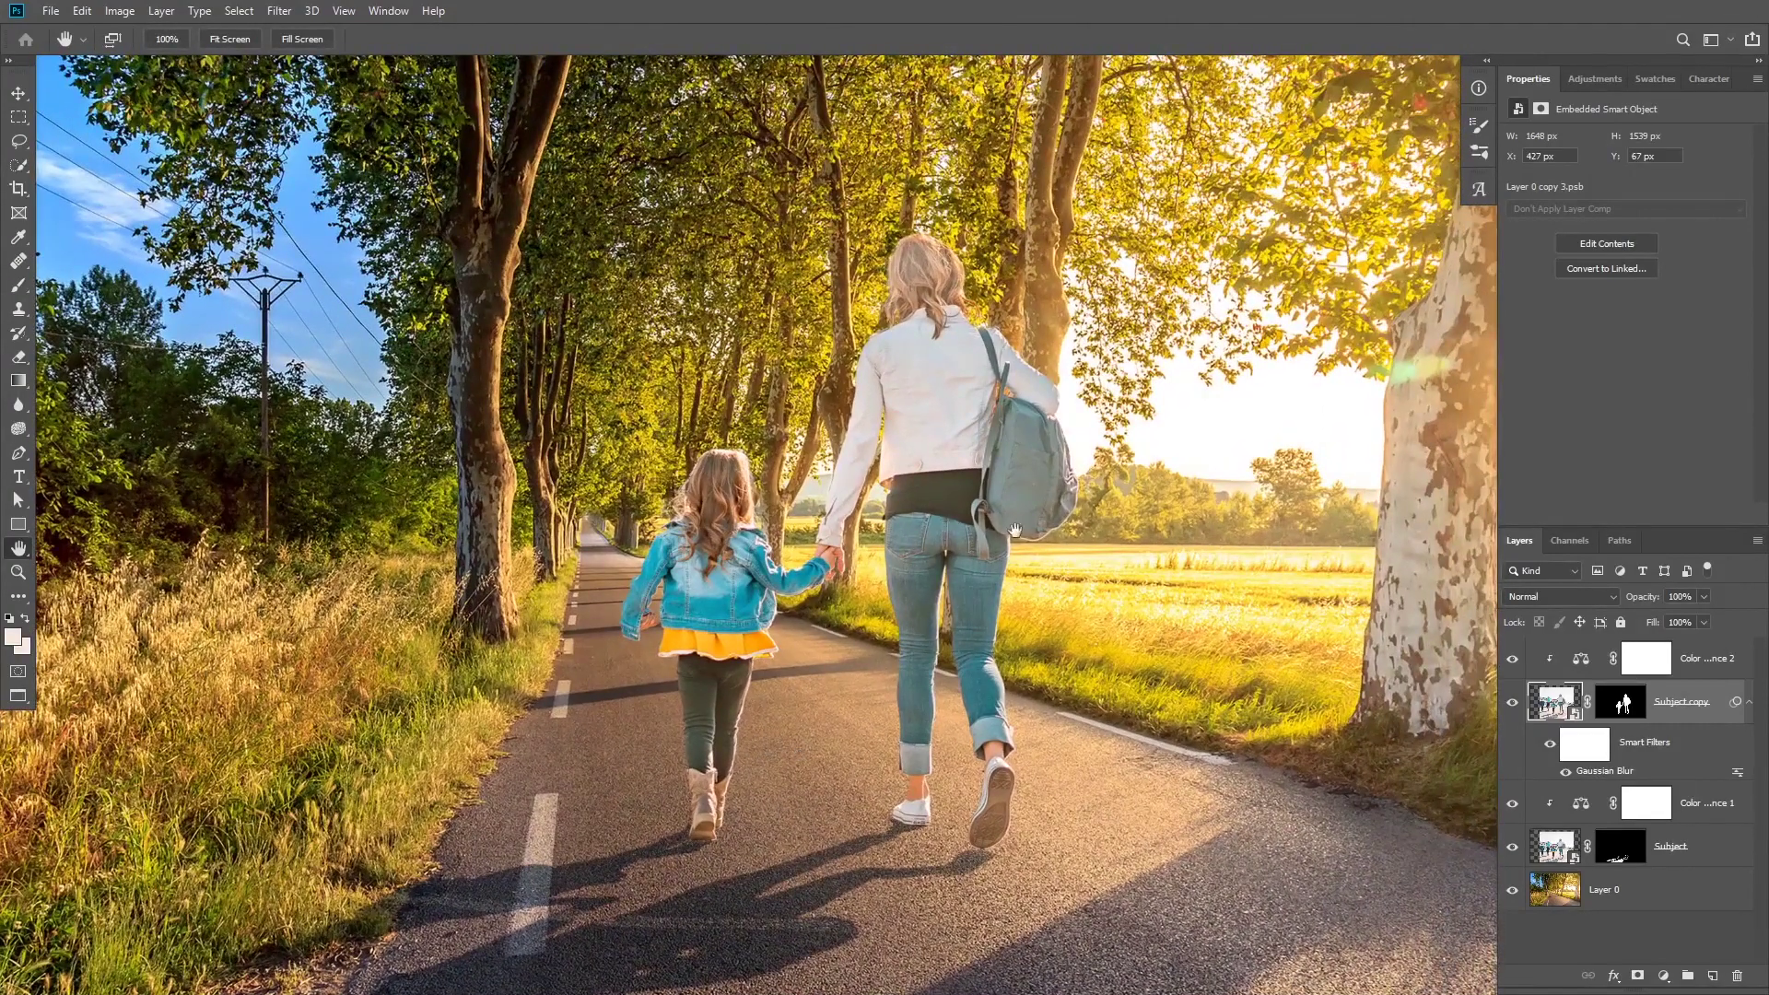
pyautogui.click(1708, 662)
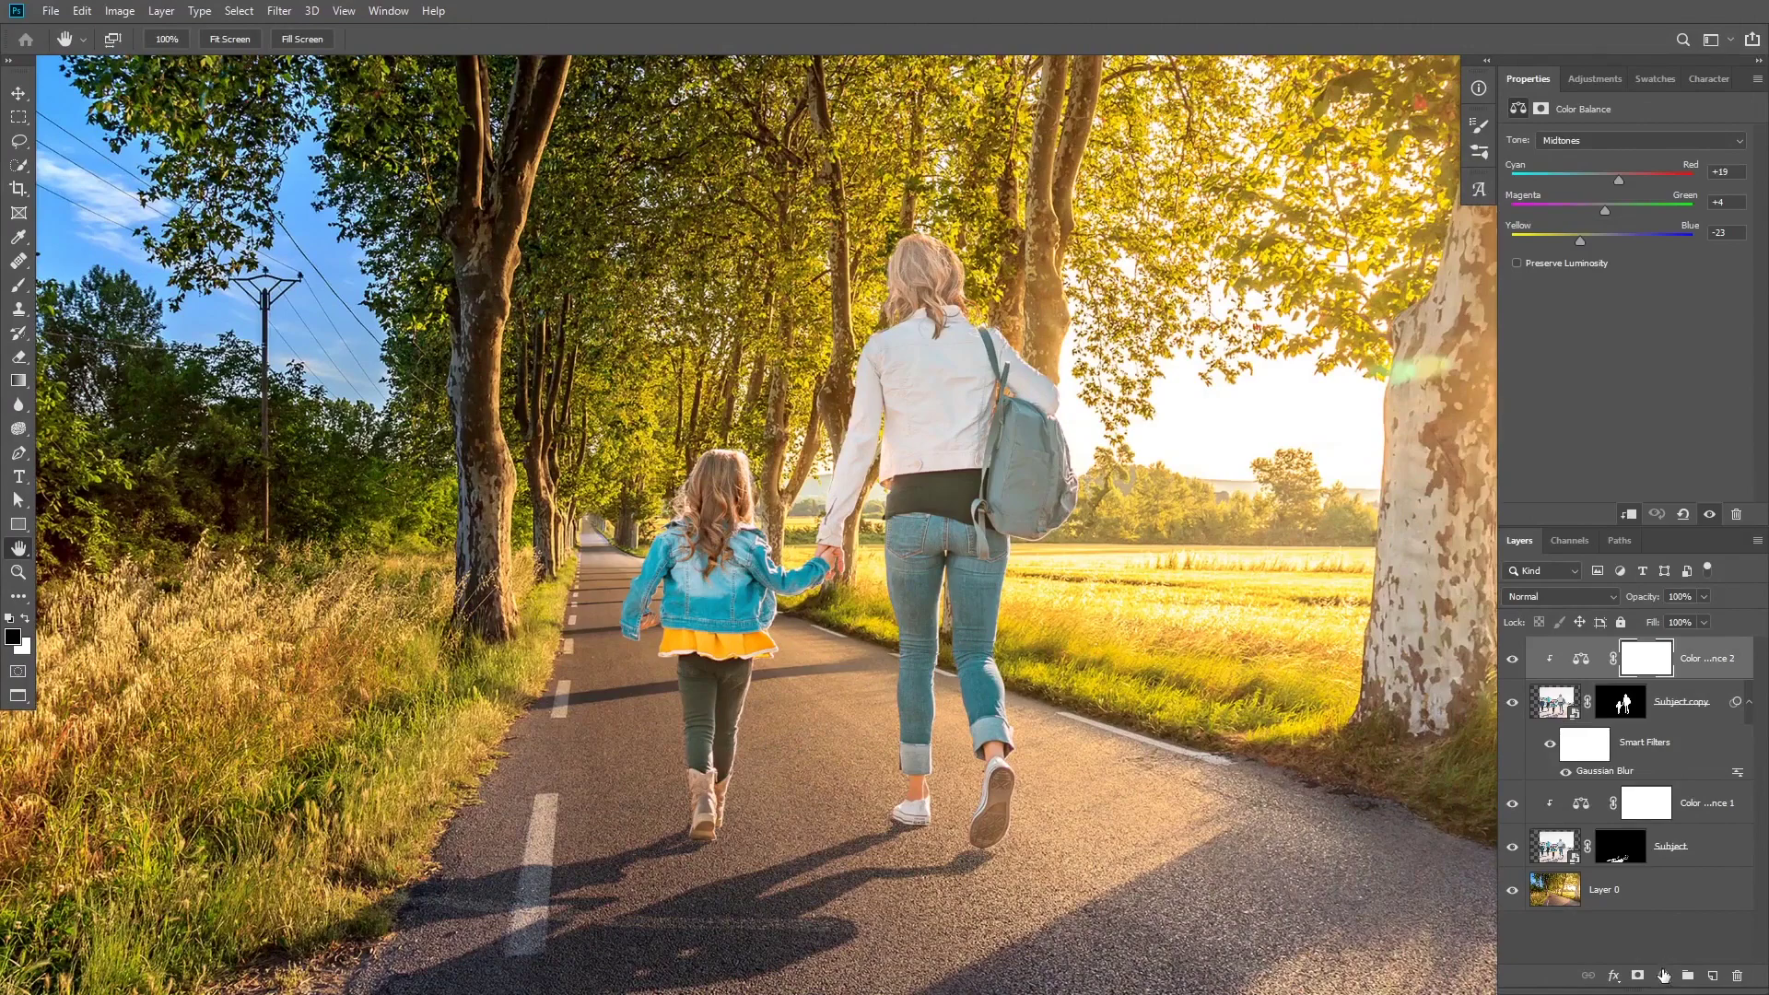
pyautogui.click(1663, 975)
pyautogui.click(1691, 794)
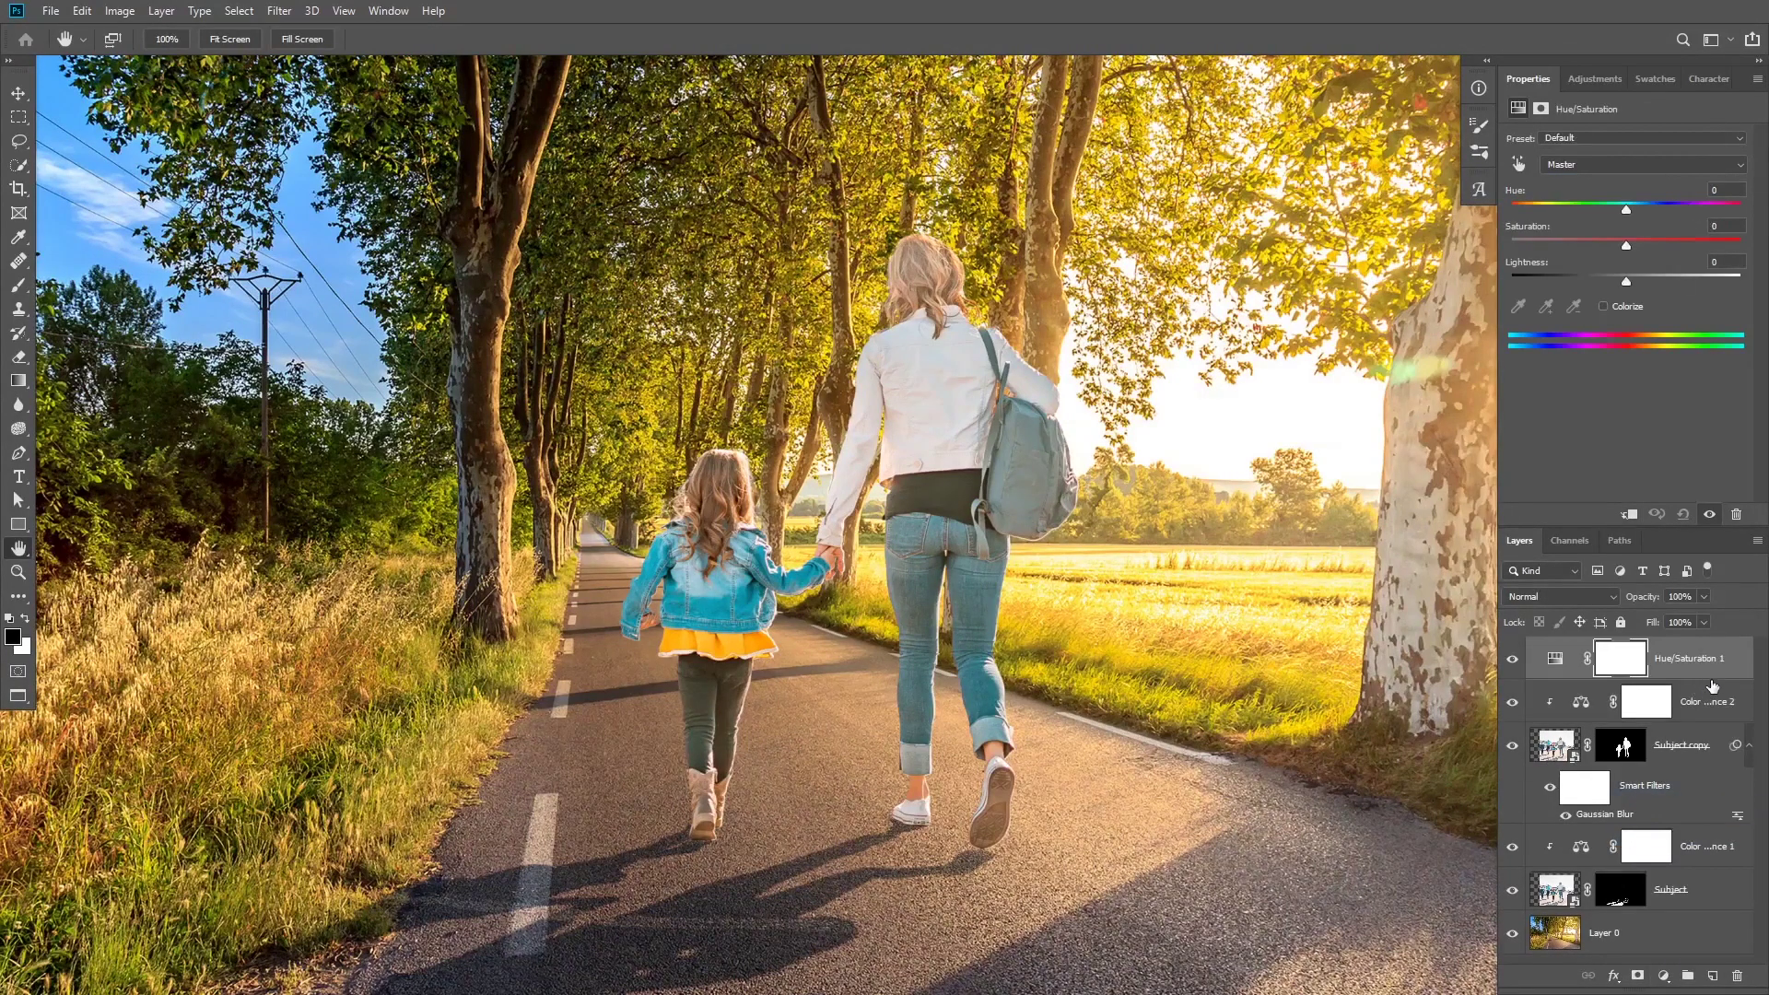
pyautogui.keyDown('alt'); pyautogui.click(1709, 681); pyautogui.keyUp('alt')
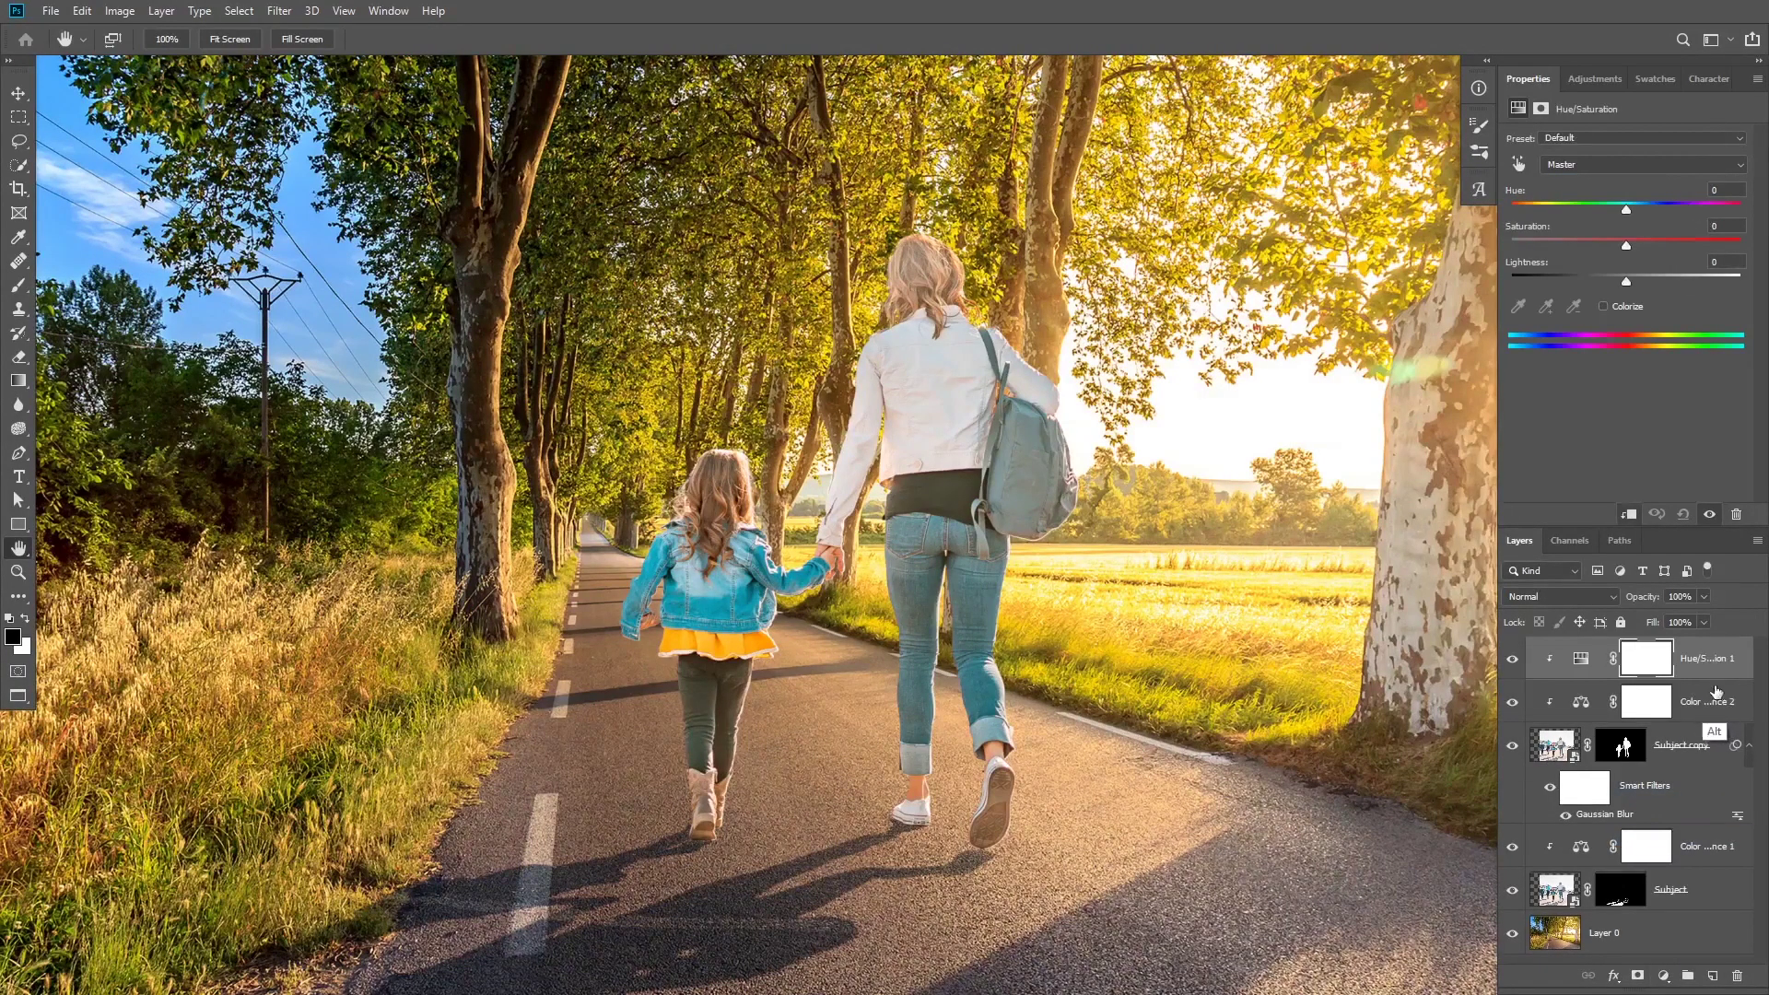
pyautogui.click(1605, 307)
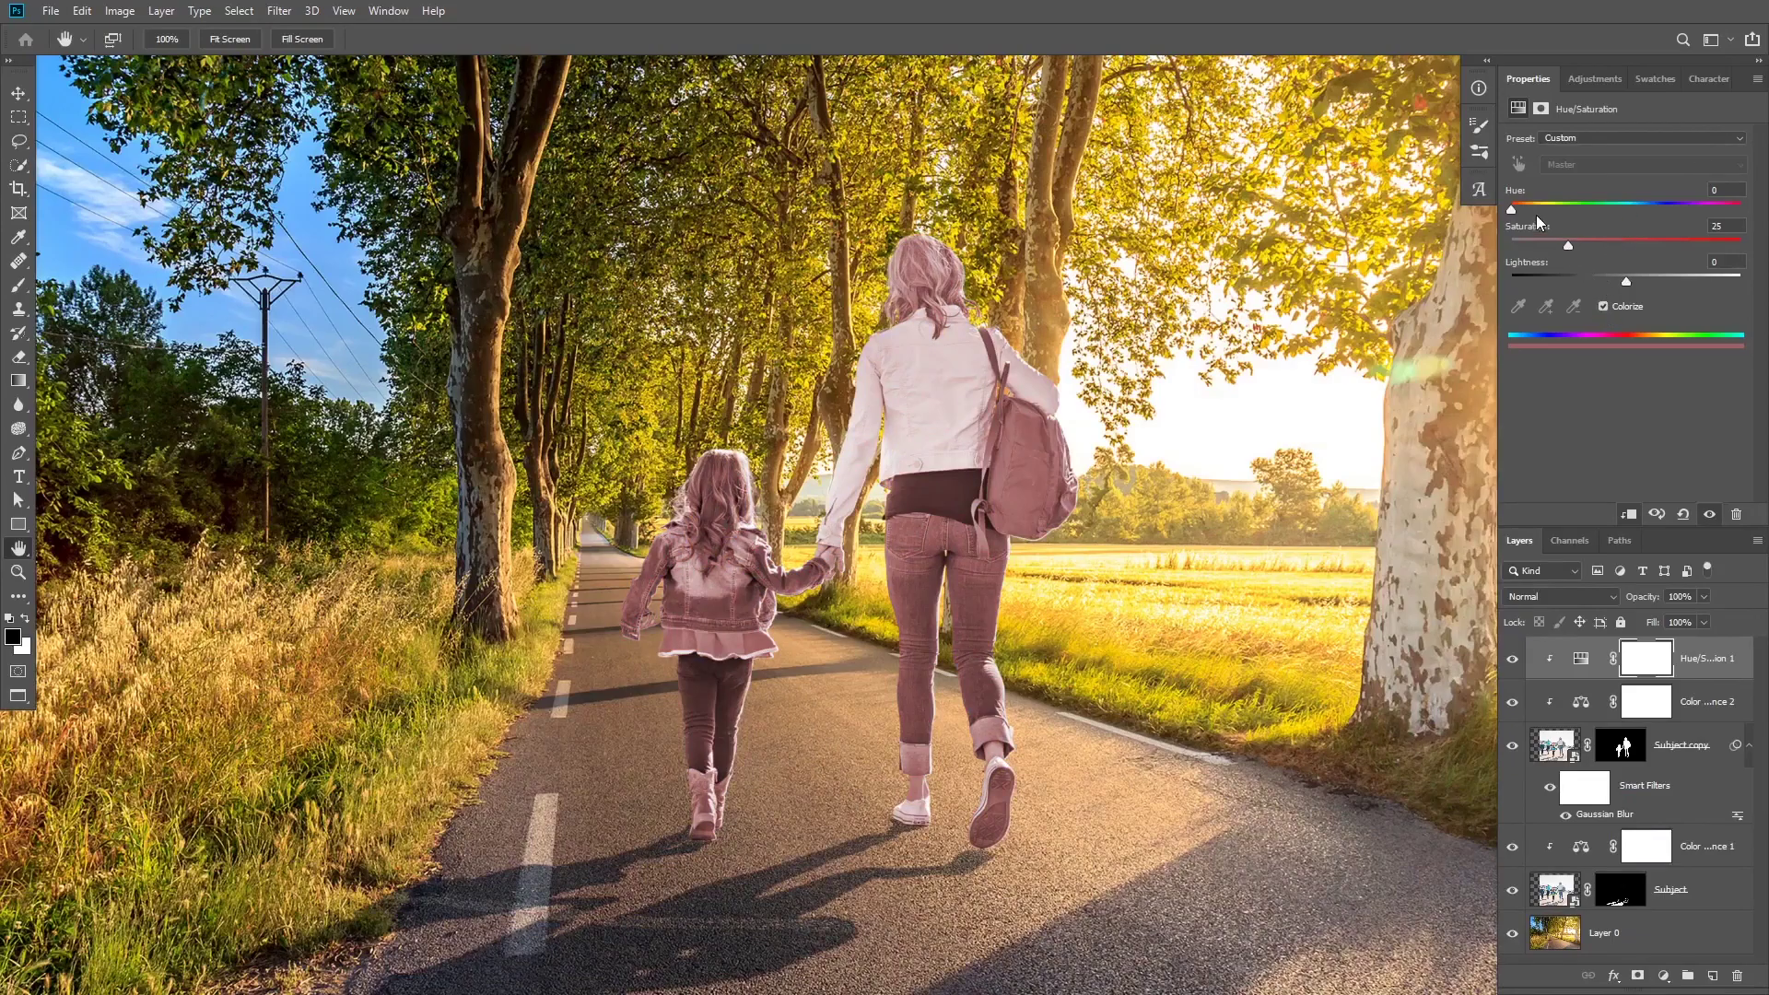
# Set the clipped Hue/Saturation adjustment to a yellow hue with saturation 51 and lightness +33
pyautogui.moveTo(1513, 210); pyautogui.dragTo(1561, 208)
pyautogui.moveTo(1624, 281)
pyautogui.mouseDown()
pyautogui.moveTo(1666, 280)
pyautogui.moveTo(1616, 246)
pyautogui.moveTo(1634, 251)
pyautogui.mouseUp()
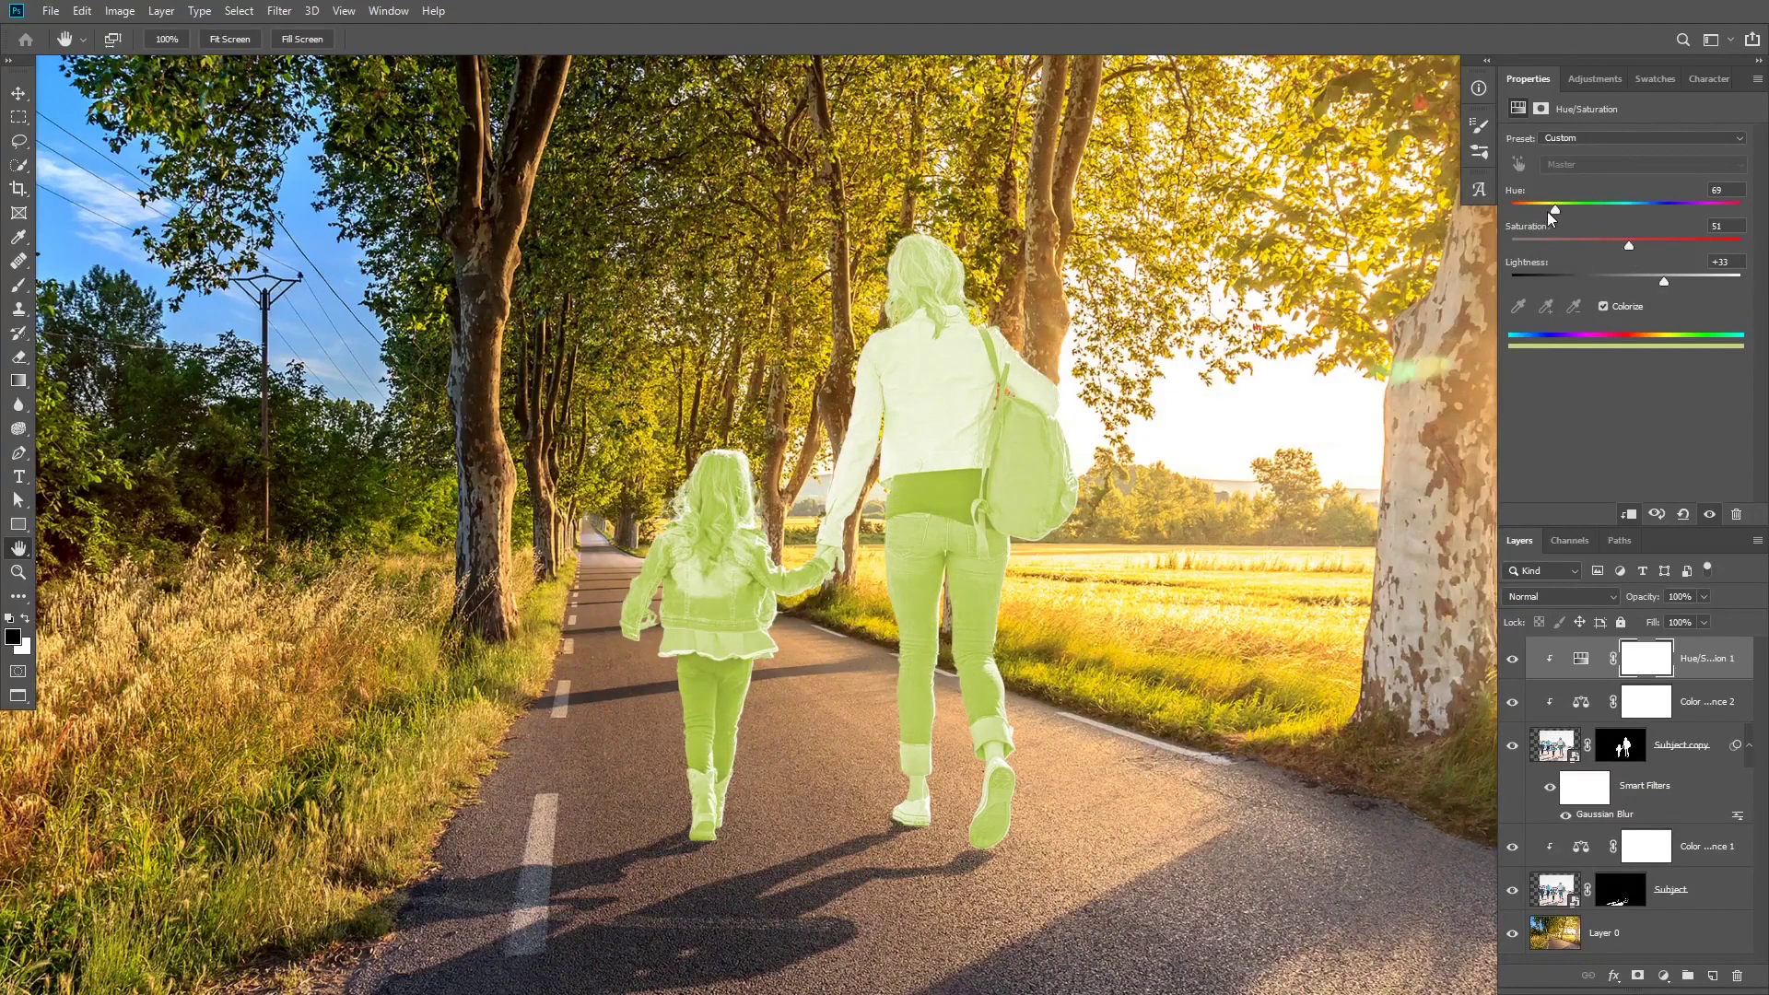
pyautogui.moveTo(1547, 208); pyautogui.dragTo(1541, 208)
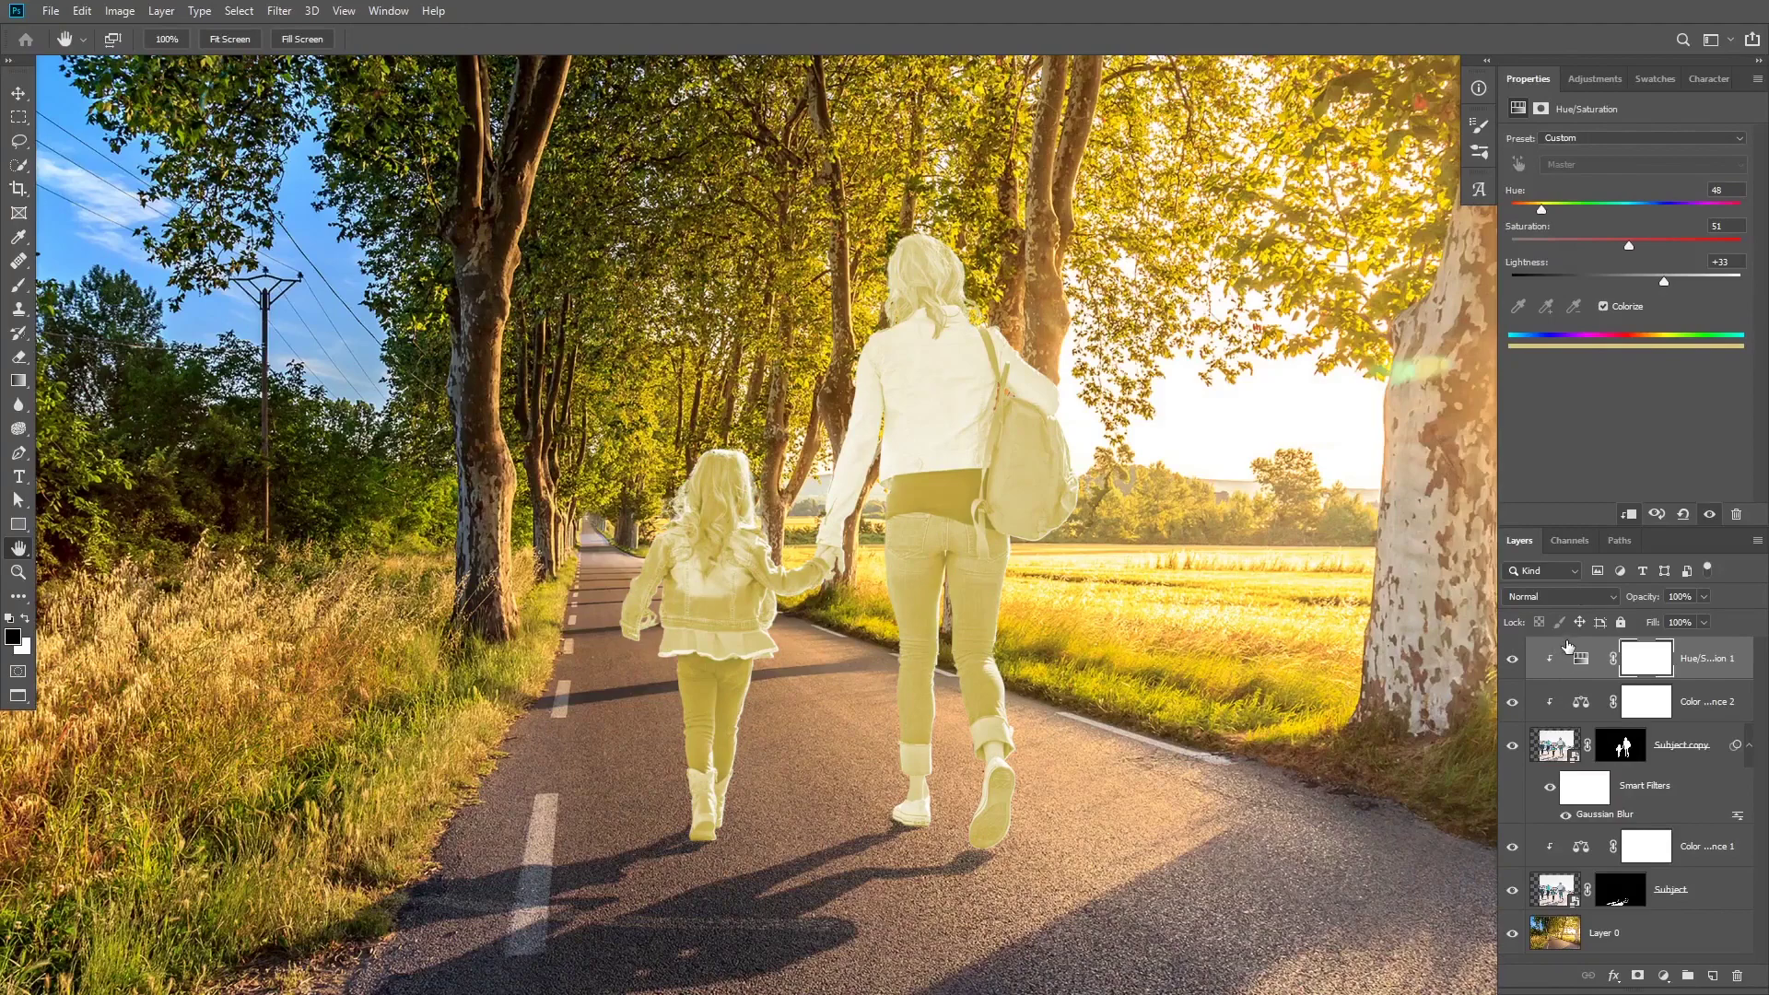
# Invert the Hue/Saturation layer's mask to black to hide the colorizing
pyautogui.click(1587, 662)
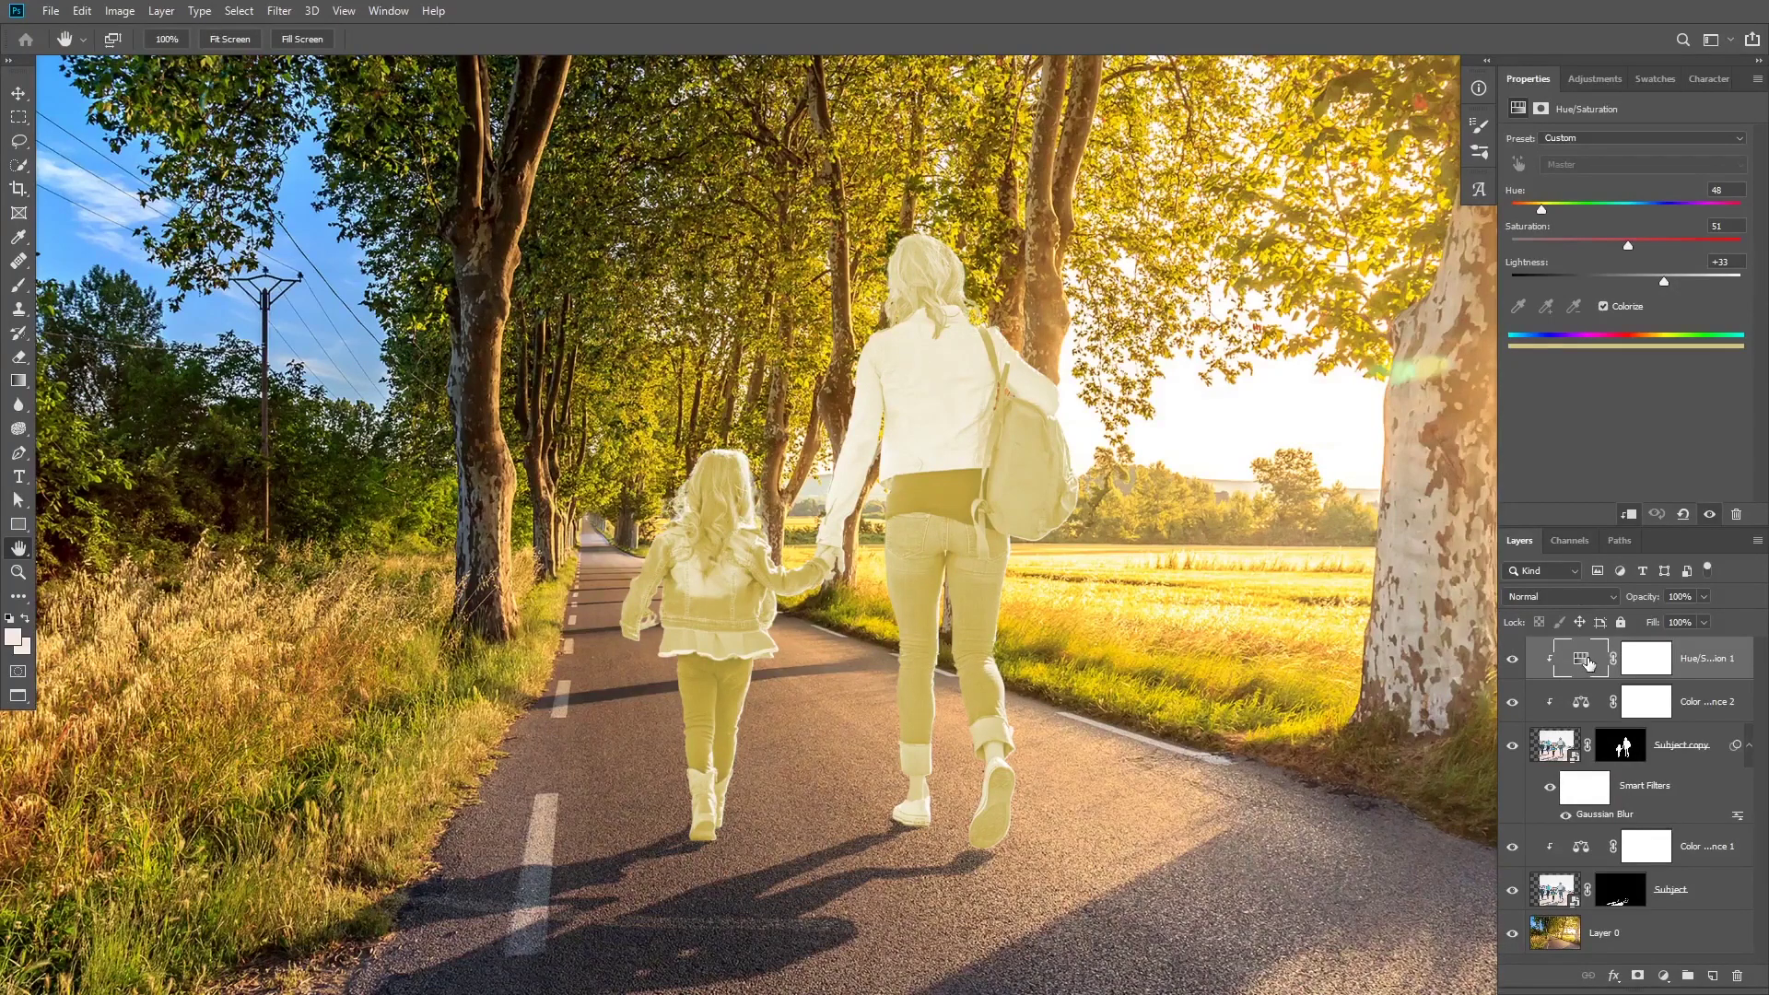
pyautogui.click(1649, 668)
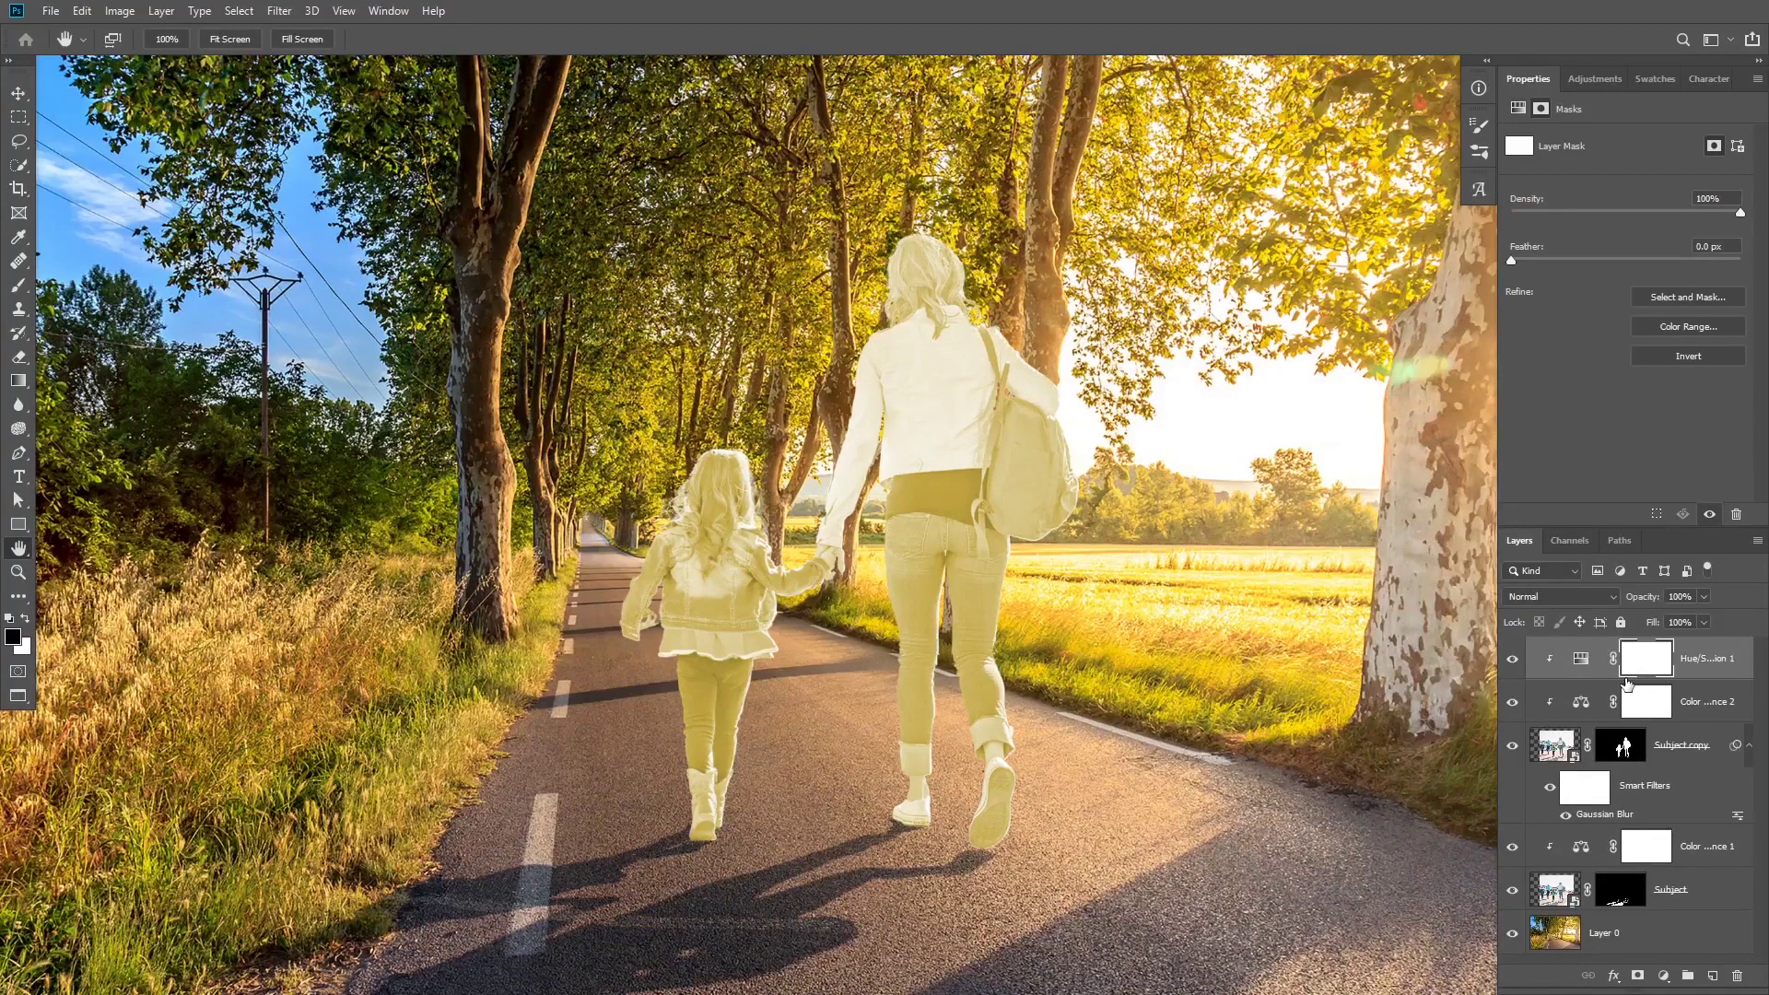
pyautogui.hotkey('ctrl', 'i')
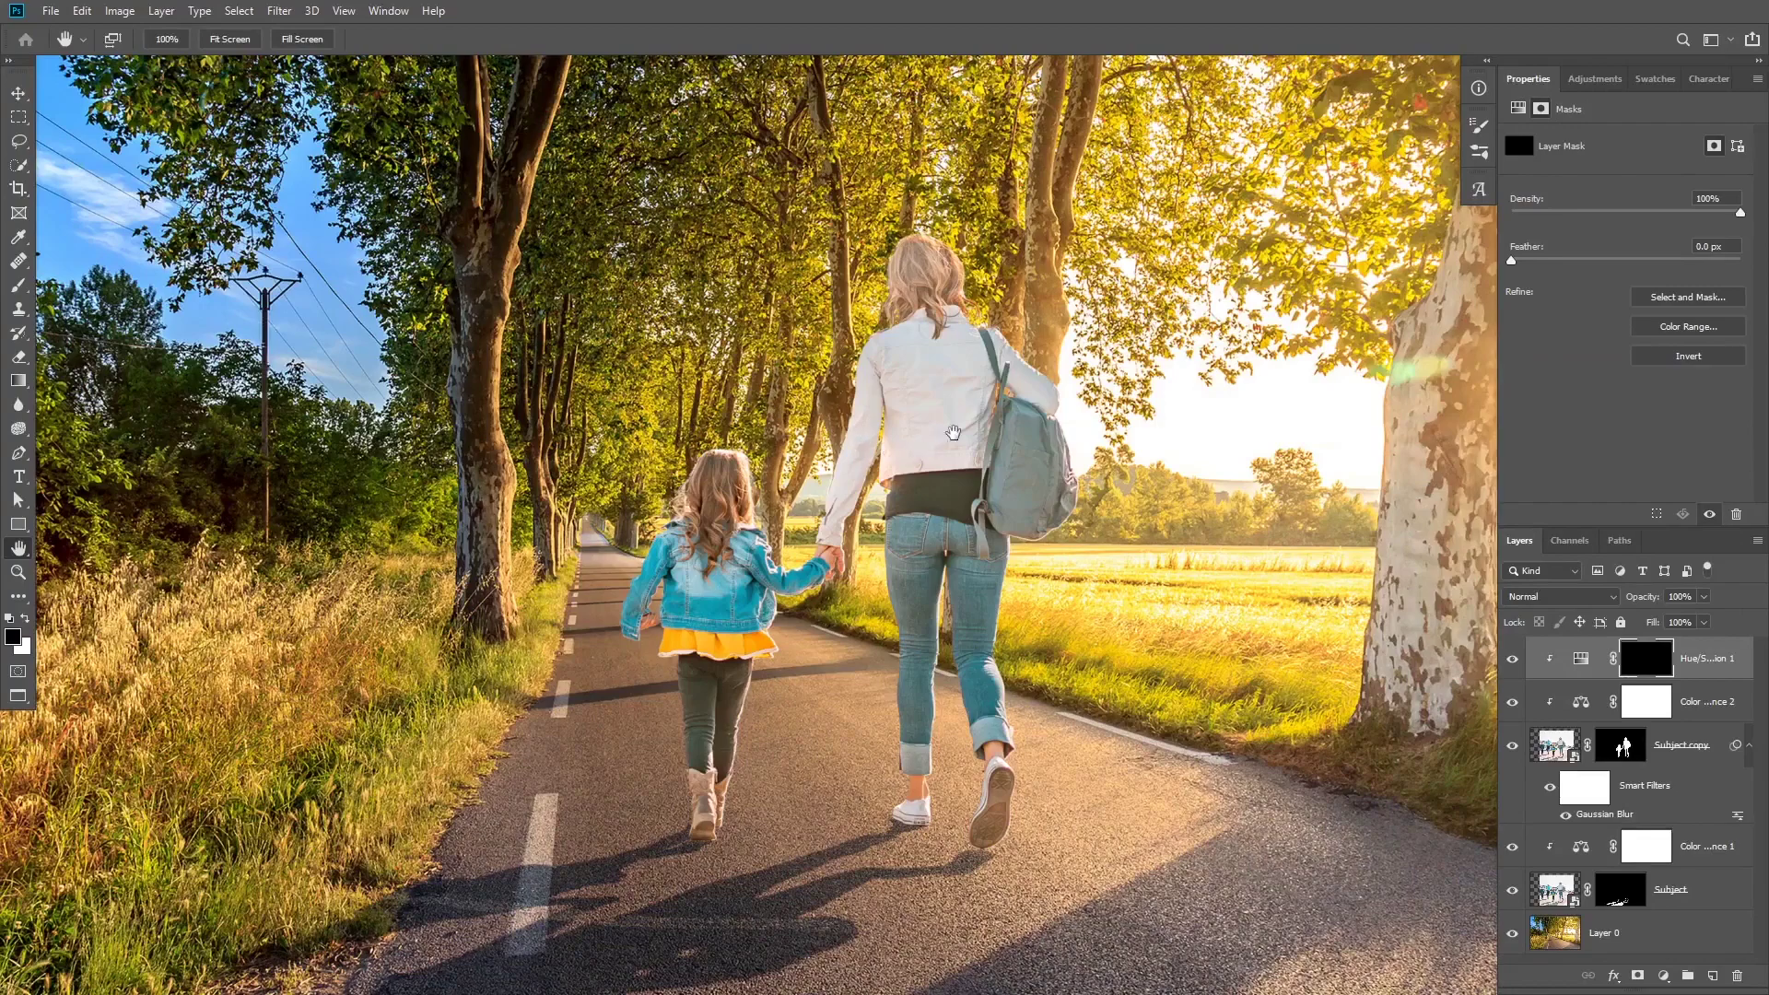
# Paint white on the Hue/Saturation mask with a Normal-mode brush at 37% flow along the sunlit edges of the woman and girl
pyautogui.press('b')
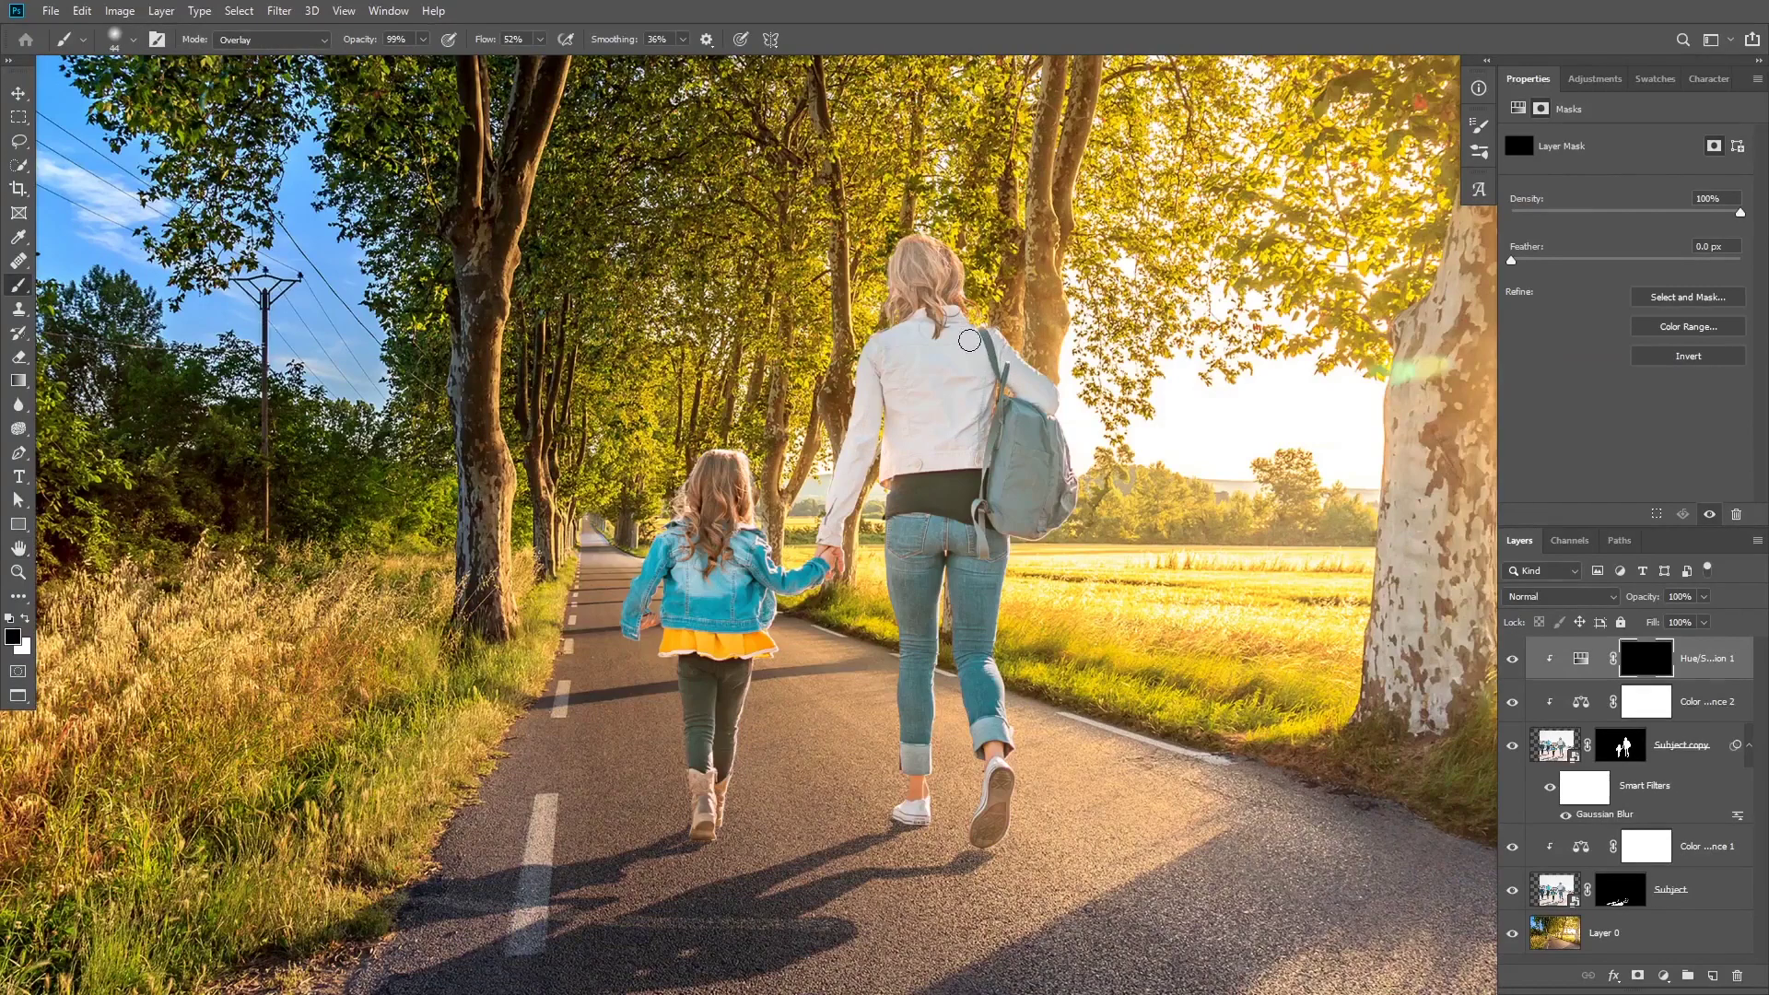
pyautogui.click(283, 41)
pyautogui.click(274, 56)
pyautogui.press('x')
pyautogui.moveTo(1059, 415); pyautogui.dragTo(1097, 483)
pyautogui.moveTo(1007, 572); pyautogui.dragTo(1037, 572)
pyautogui.moveTo(469, 43); pyautogui.dragTo(455, 42)
pyautogui.moveTo(1023, 589)
pyautogui.mouseDown()
pyautogui.moveTo(1037, 671)
pyautogui.moveTo(1038, 598)
pyautogui.moveTo(1088, 585)
pyautogui.moveTo(1029, 612)
pyautogui.moveTo(1032, 650)
pyautogui.moveTo(1050, 638)
pyautogui.moveTo(1021, 613)
pyautogui.moveTo(1008, 659)
pyautogui.moveTo(1033, 573)
pyautogui.moveTo(1035, 717)
pyautogui.moveTo(969, 682)
pyautogui.mouseUp()
pyautogui.moveTo(907, 575)
pyautogui.mouseDown()
pyautogui.moveTo(874, 568)
pyautogui.moveTo(917, 589)
pyautogui.mouseUp()
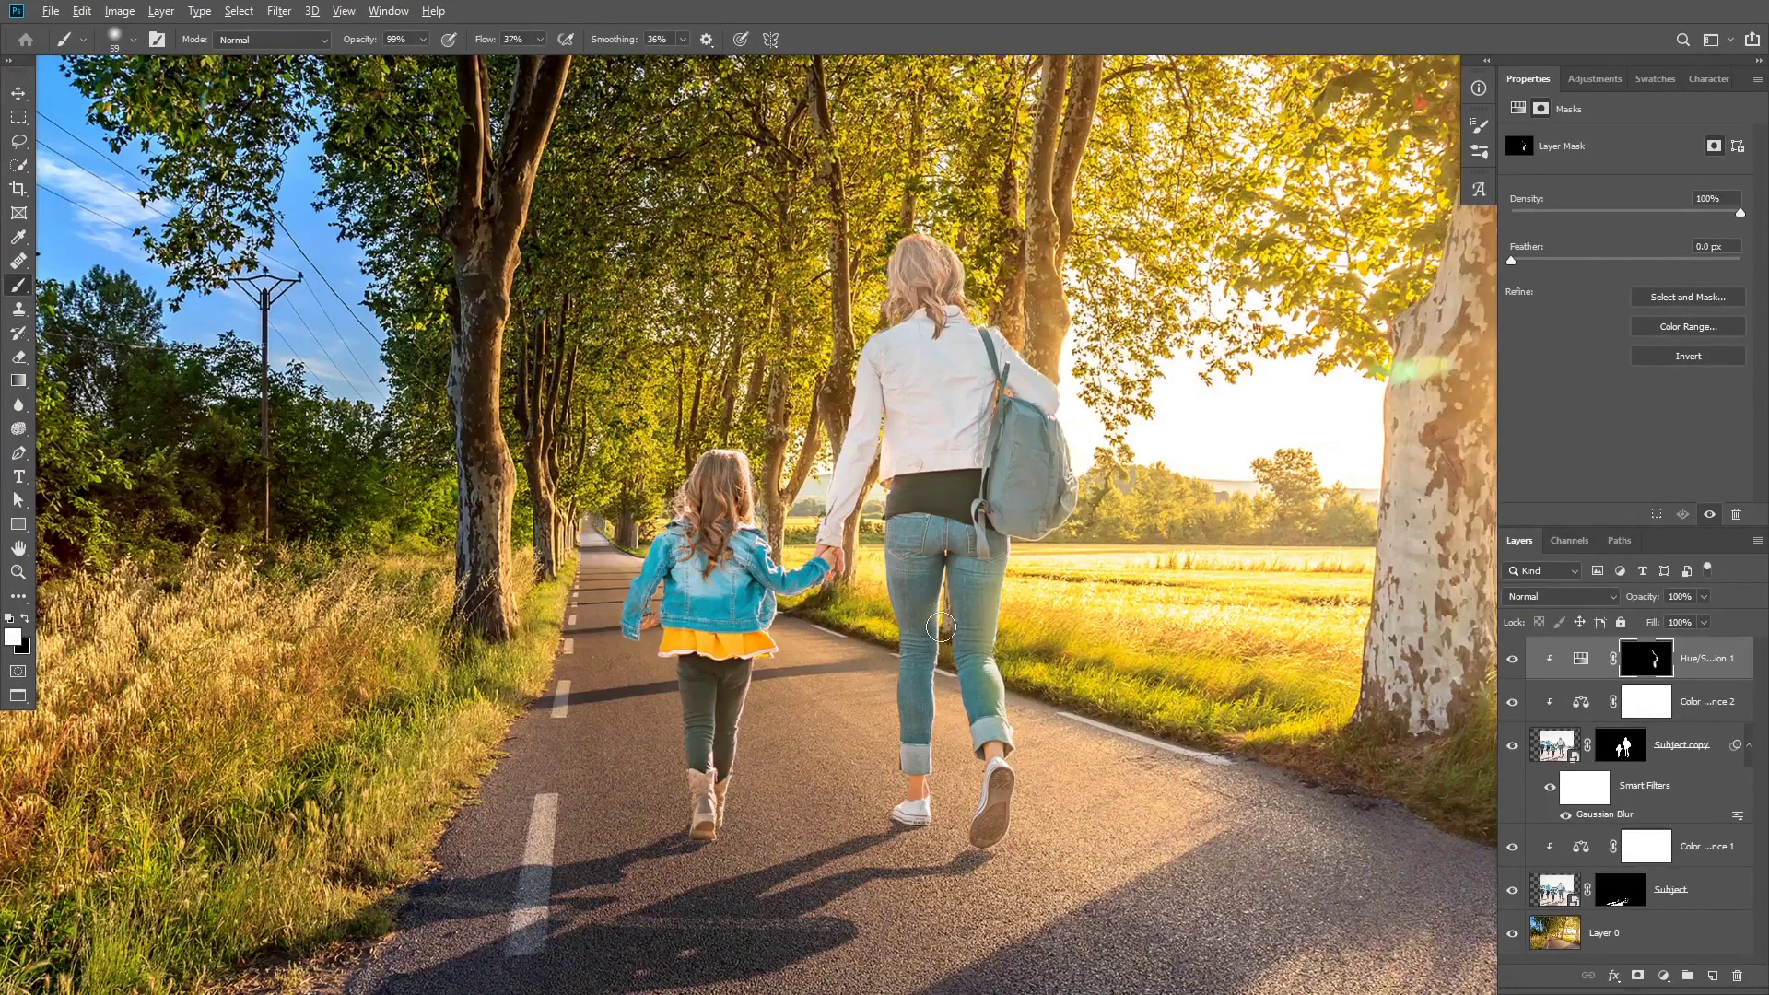
pyautogui.moveTo(944, 673)
pyautogui.mouseDown()
pyautogui.moveTo(947, 716)
pyautogui.moveTo(947, 648)
pyautogui.moveTo(951, 739)
pyautogui.moveTo(1063, 552)
pyautogui.moveTo(960, 600)
pyautogui.moveTo(940, 578)
pyautogui.moveTo(935, 742)
pyautogui.mouseUp()
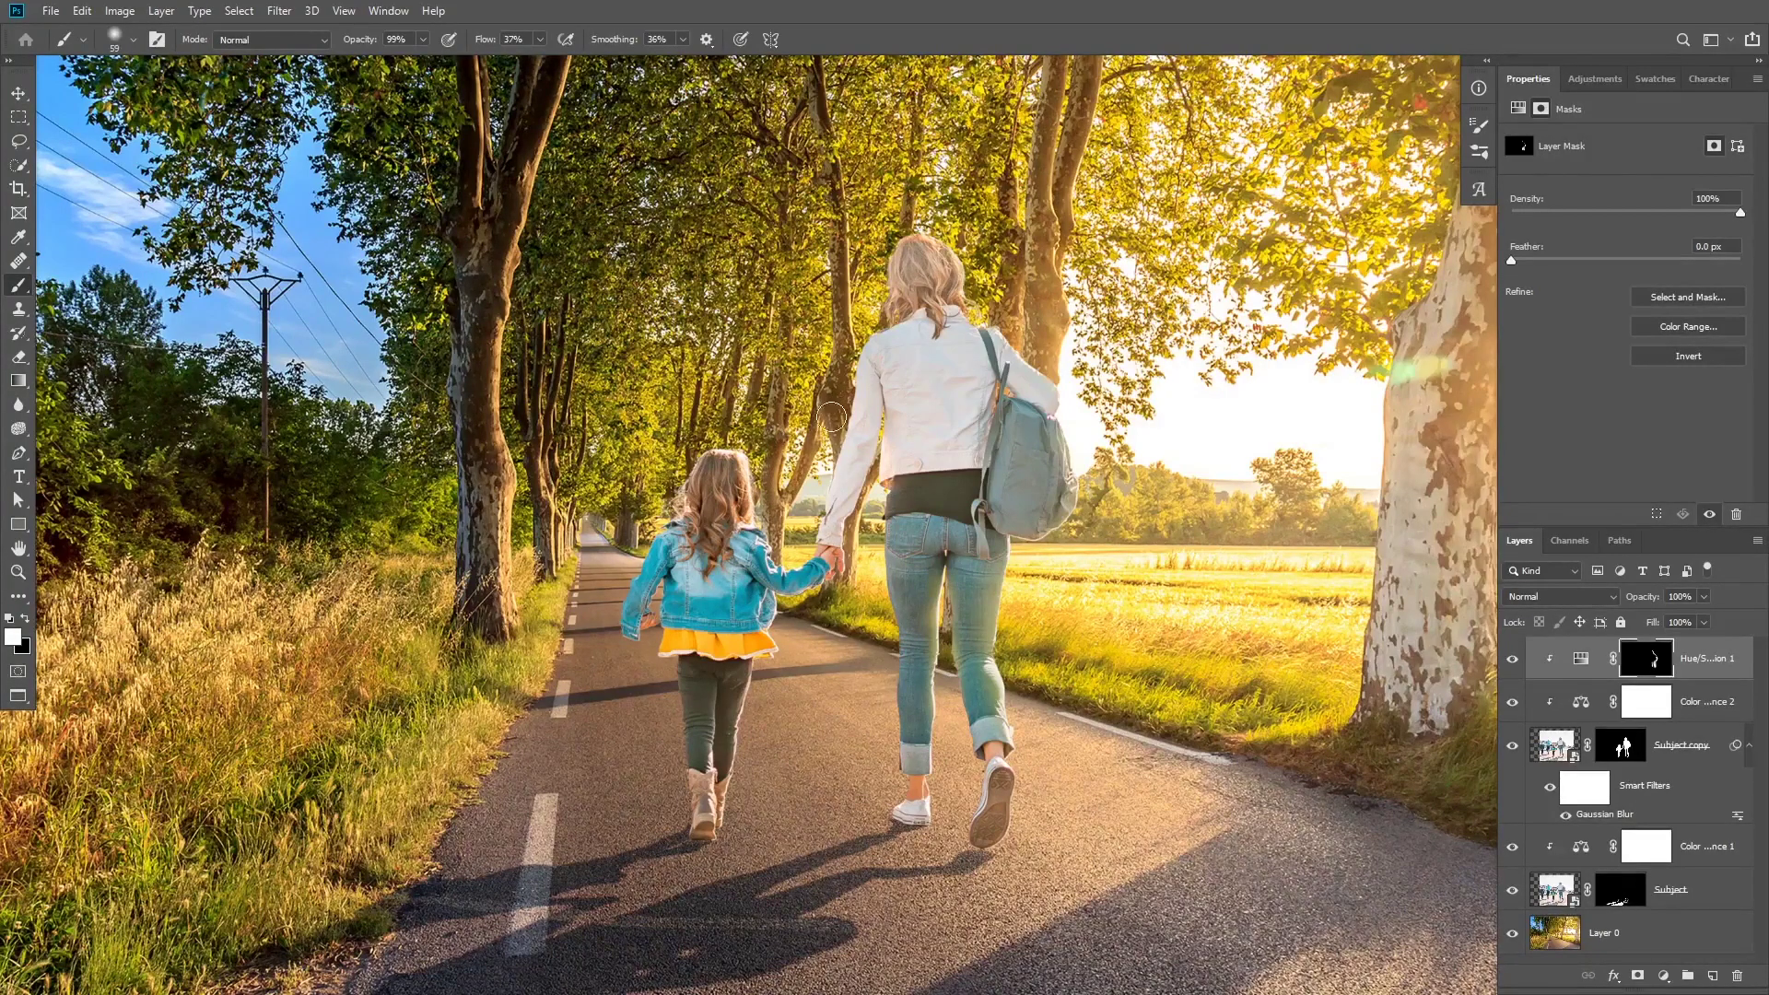
pyautogui.scroll(2, 742, 452)
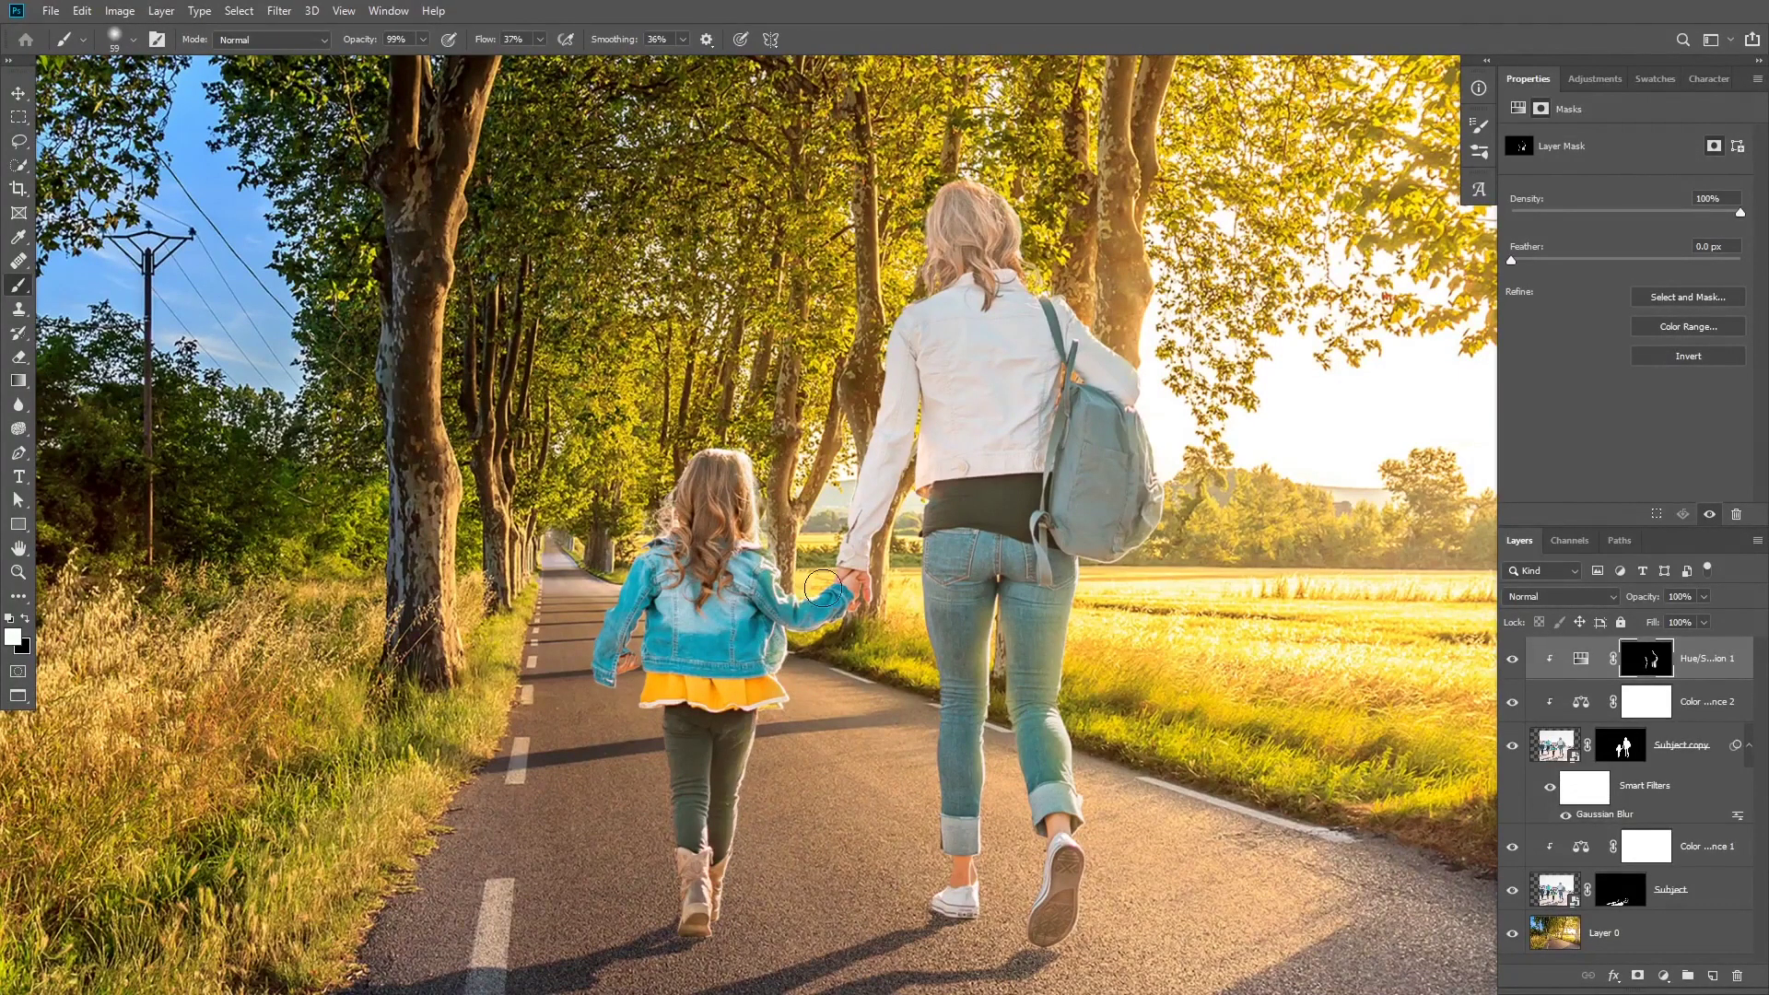
# Set the Hue/Saturation layer's opacity to 82% and its hue to 30, and compare the edge light on and off
pyautogui.click(1579, 661)
pyautogui.moveTo(1642, 603); pyautogui.dragTo(1626, 603)
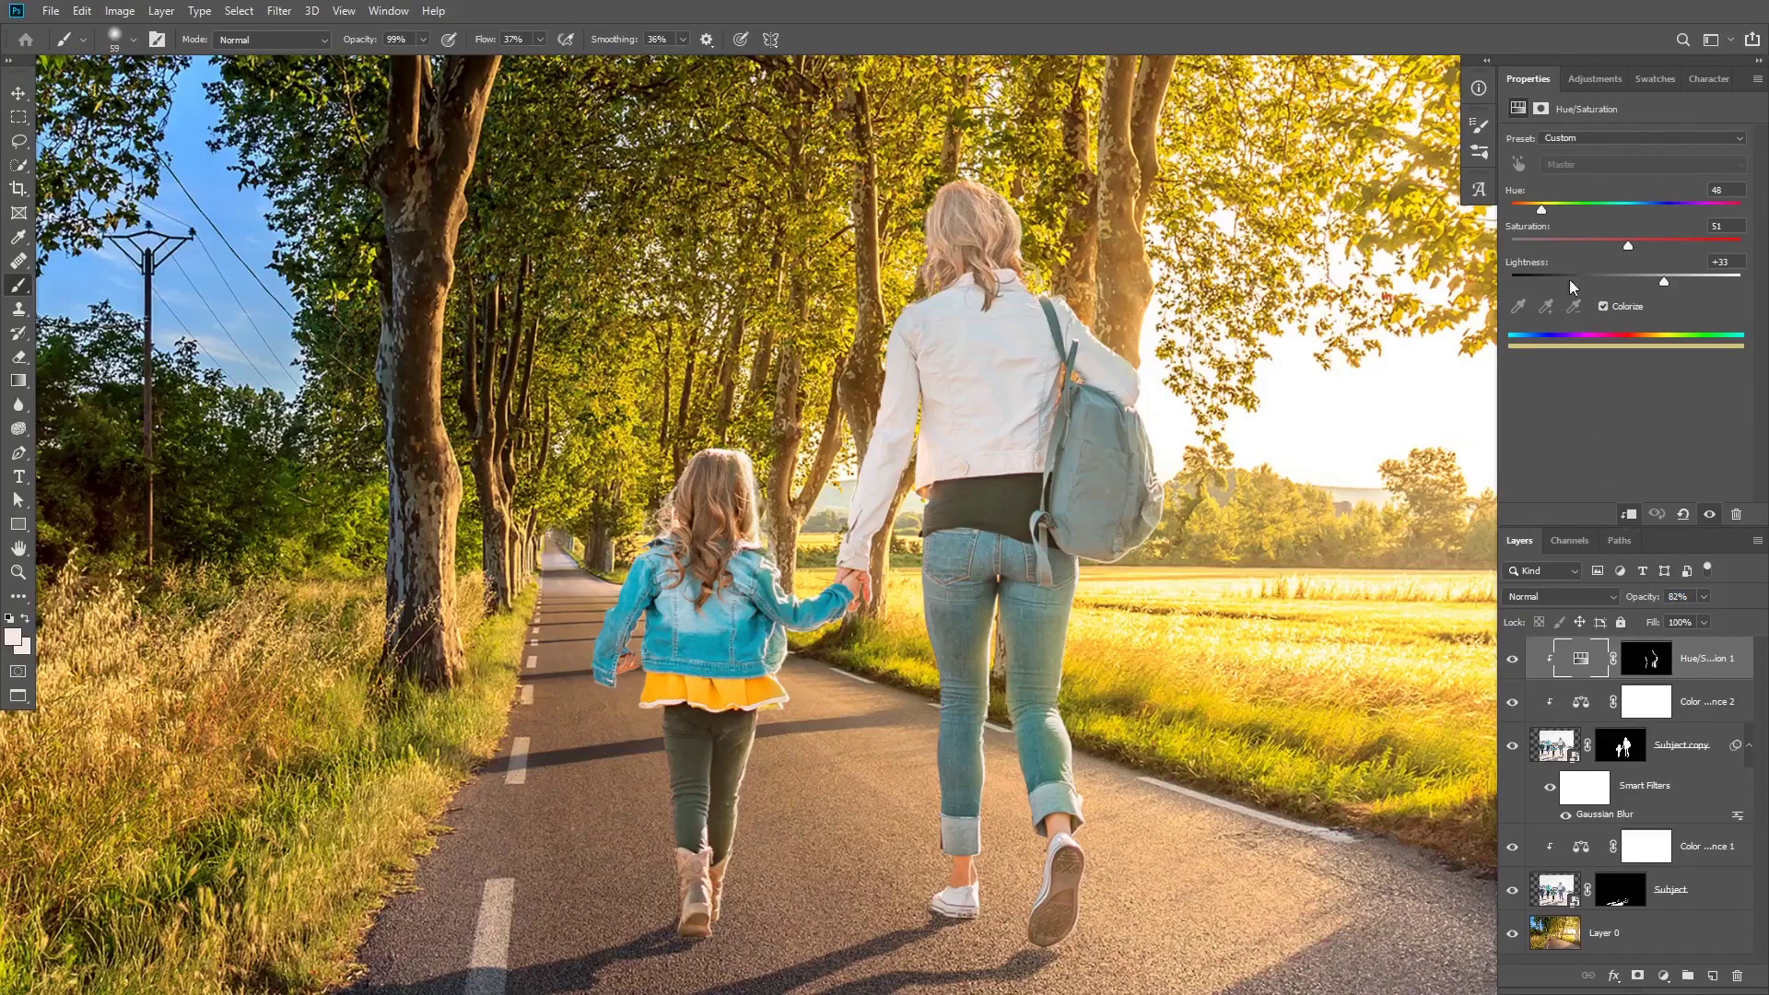
pyautogui.click(1541, 210)
pyautogui.moveTo(1539, 212); pyautogui.dragTo(1534, 217)
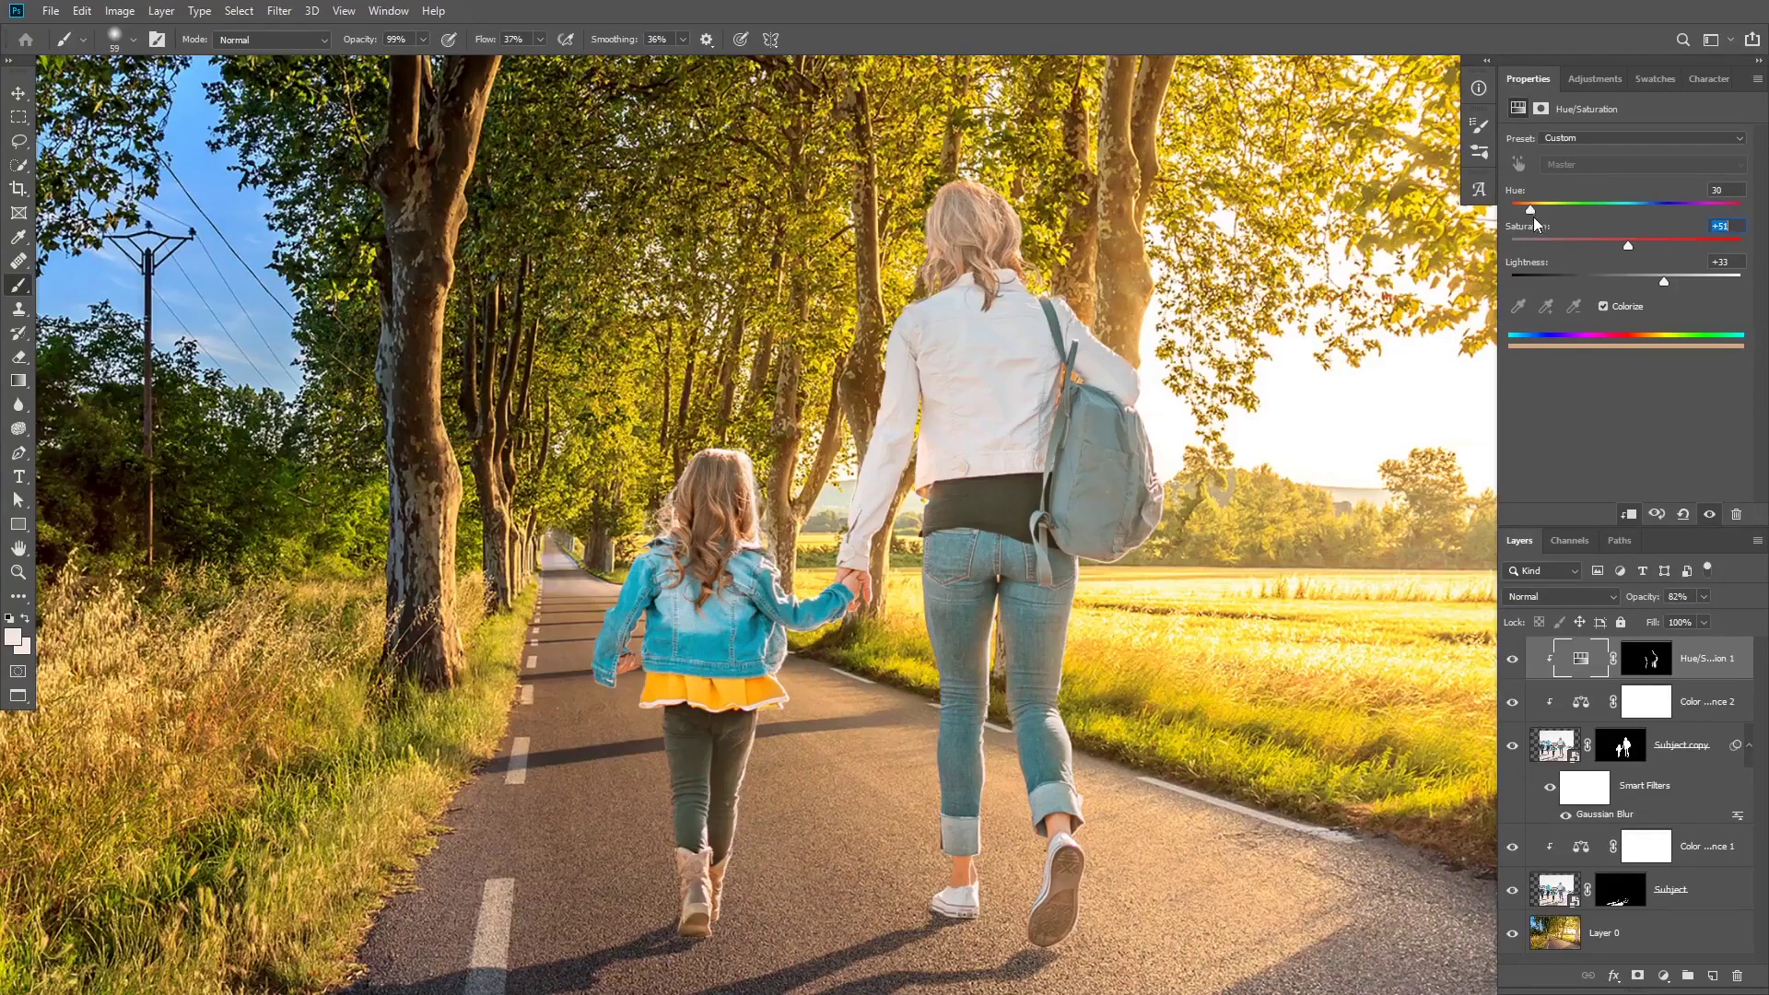
pyautogui.click(1513, 658)
pyautogui.press('h')
pyautogui.moveTo(1009, 499); pyautogui.dragTo(976, 497)
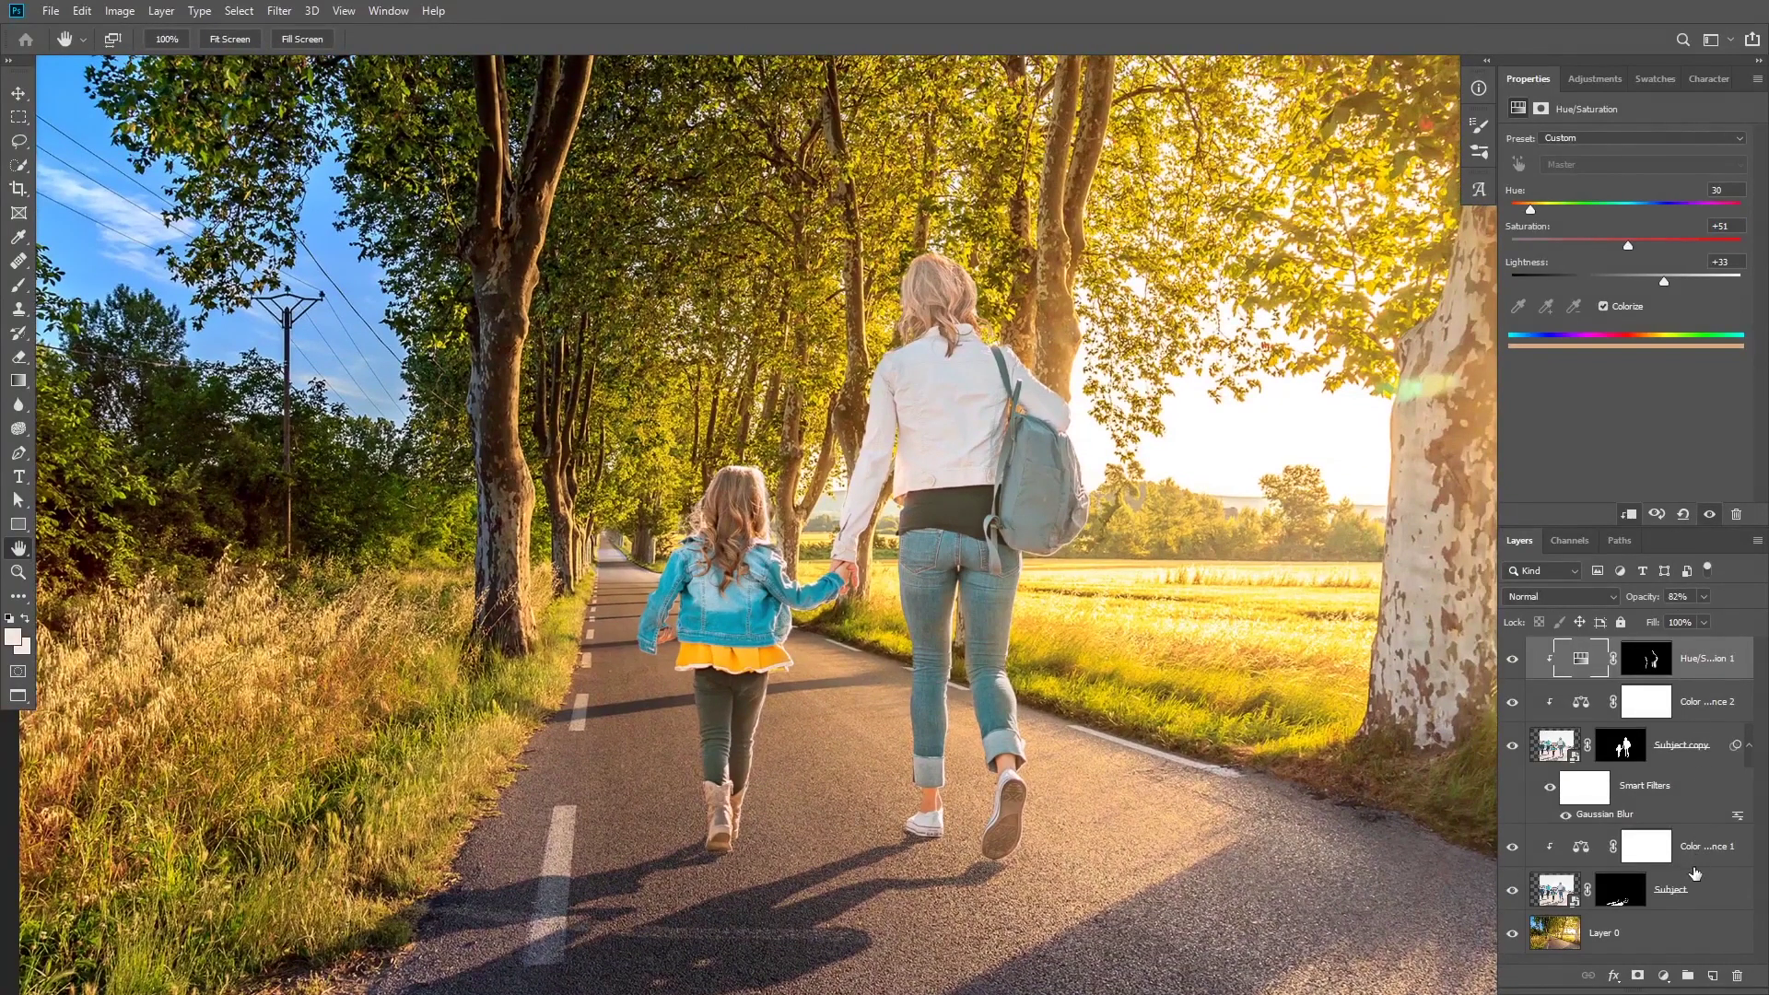
# Add a Solid Color fill layer on top in golden yellow eed07f and hide it to reveal the photo
pyautogui.click(1664, 974)
pyautogui.click(1665, 656)
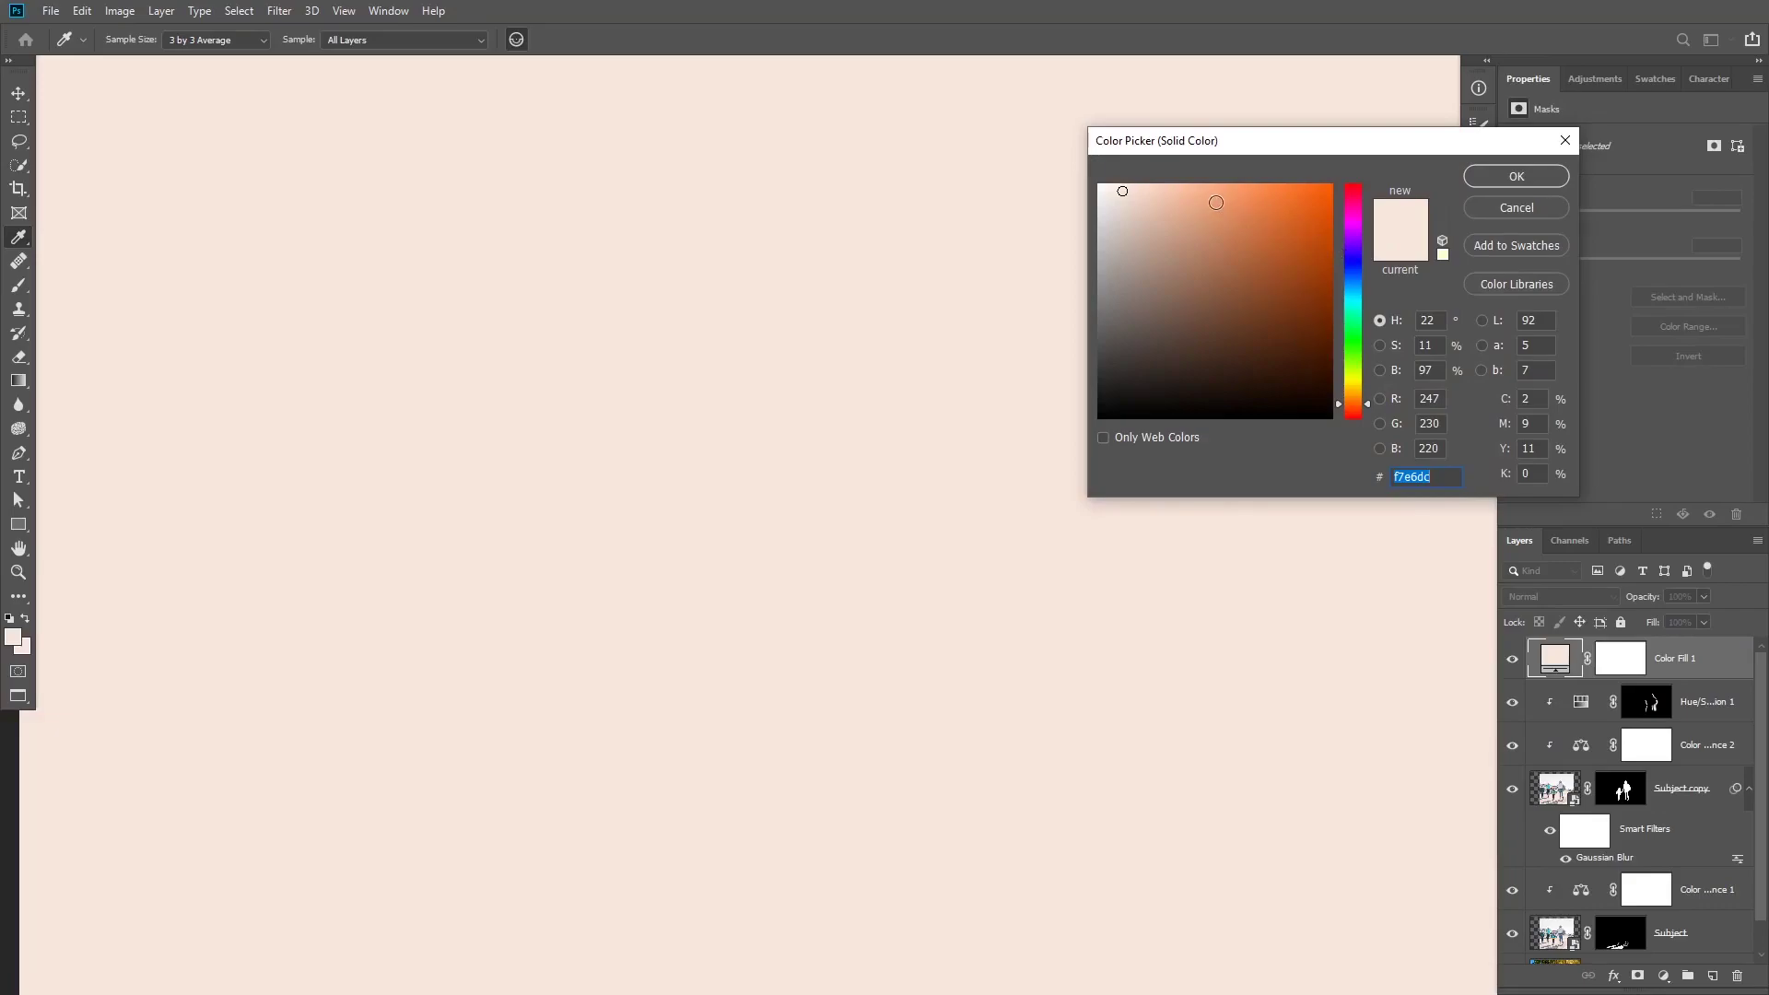
pyautogui.click(1207, 199)
pyautogui.moveTo(1353, 402); pyautogui.dragTo(1356, 391)
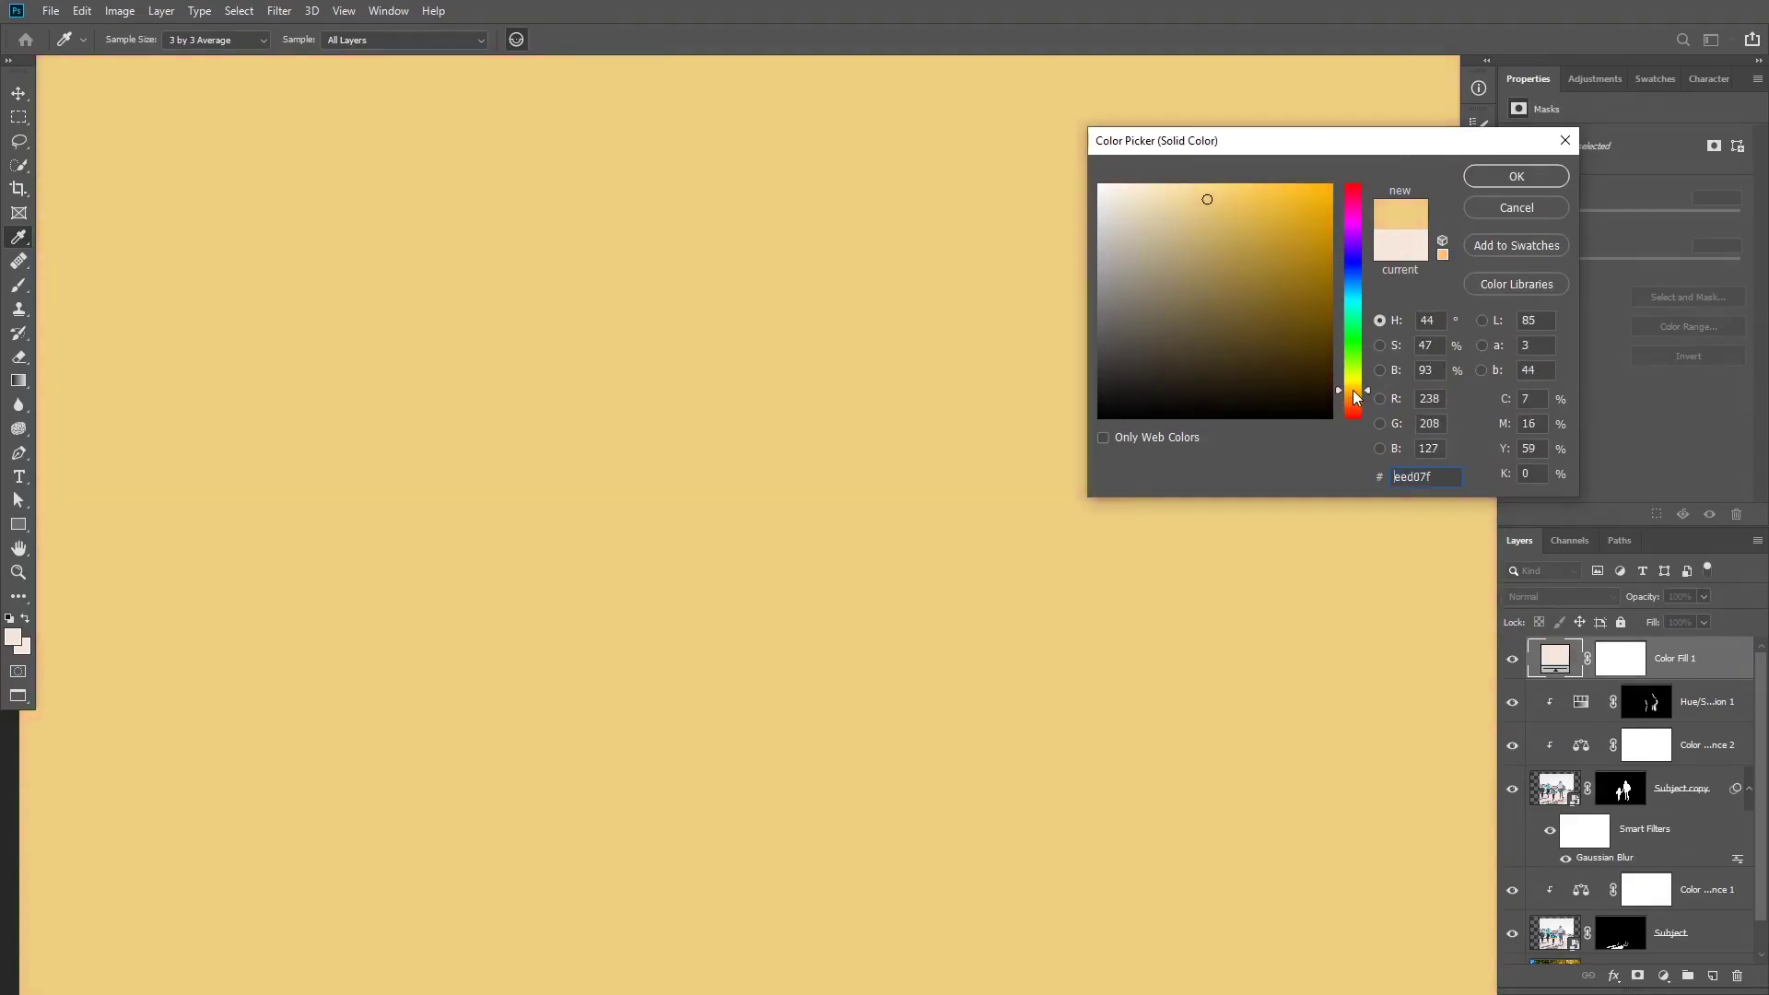
pyautogui.click(1496, 181)
pyautogui.click(1512, 658)
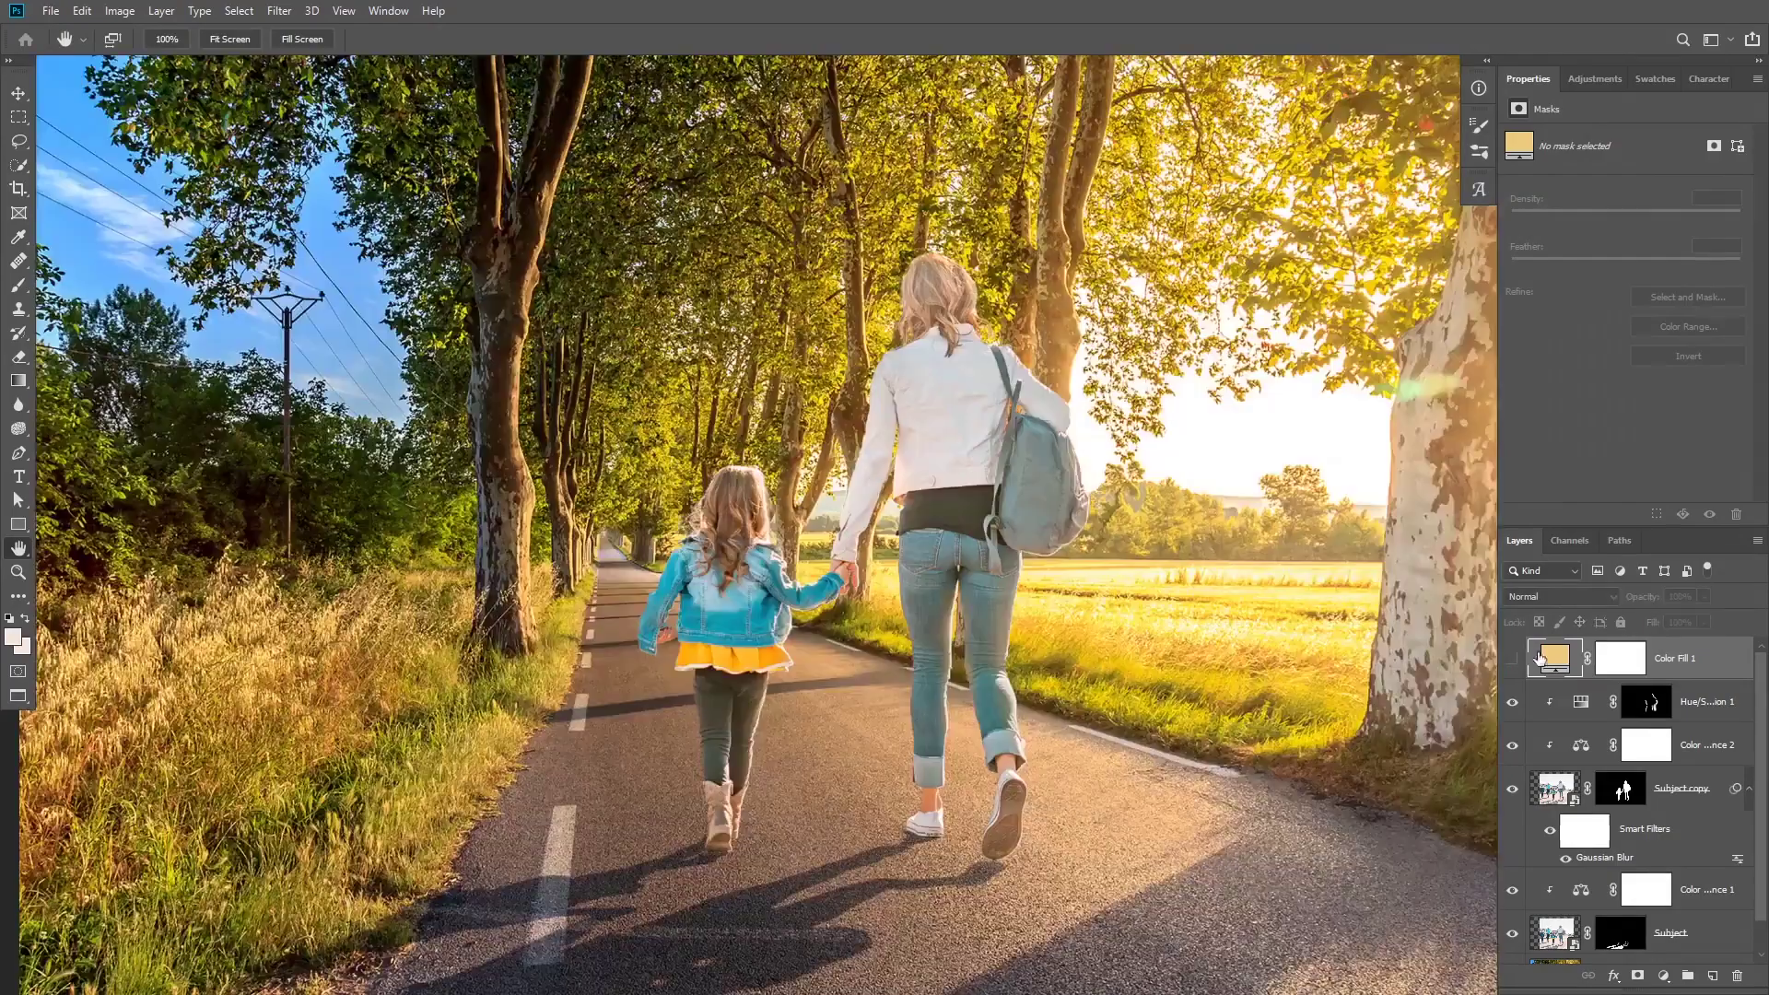
# Resample the fill layer's color from the sunlit field as fcde51 and show the layer again
pyautogui.doubleClick(1556, 657)
pyautogui.moveTo(1288, 166); pyautogui.dragTo(1521, 252)
pyautogui.moveTo(1083, 353); pyautogui.dragTo(1073, 359)
pyautogui.moveTo(1204, 600); pyautogui.dragTo(1221, 590)
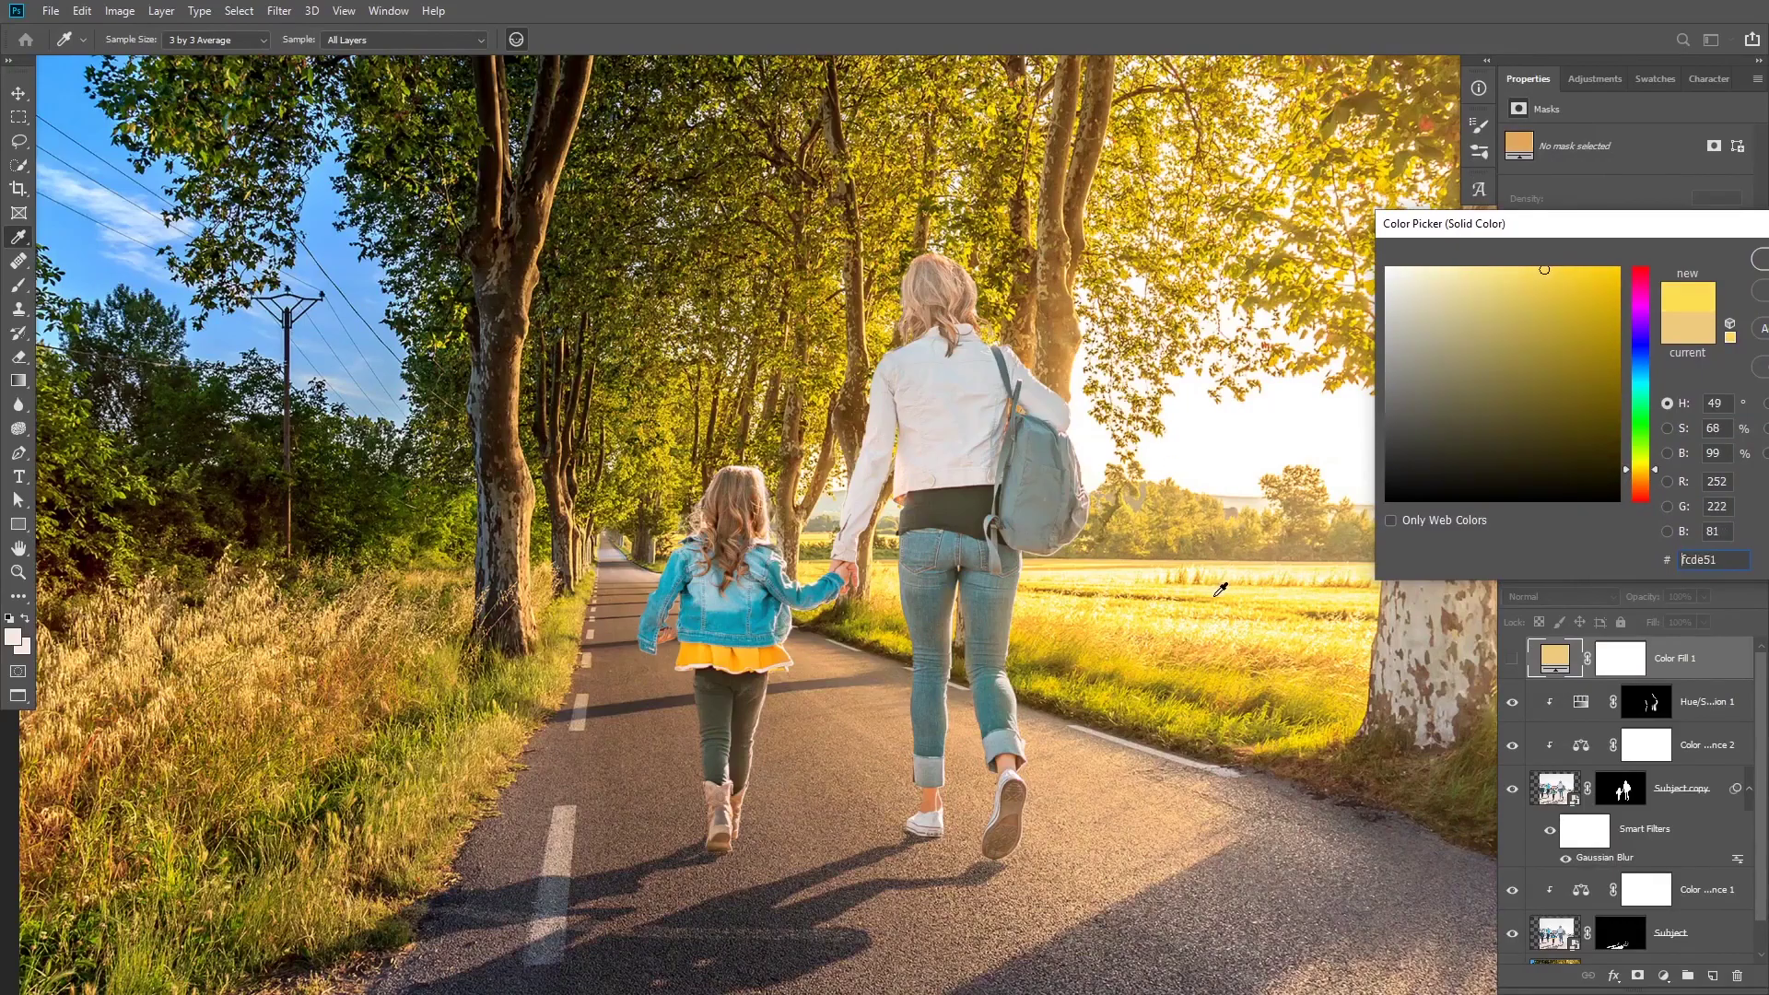
pyautogui.click(1762, 264)
pyautogui.click(1512, 658)
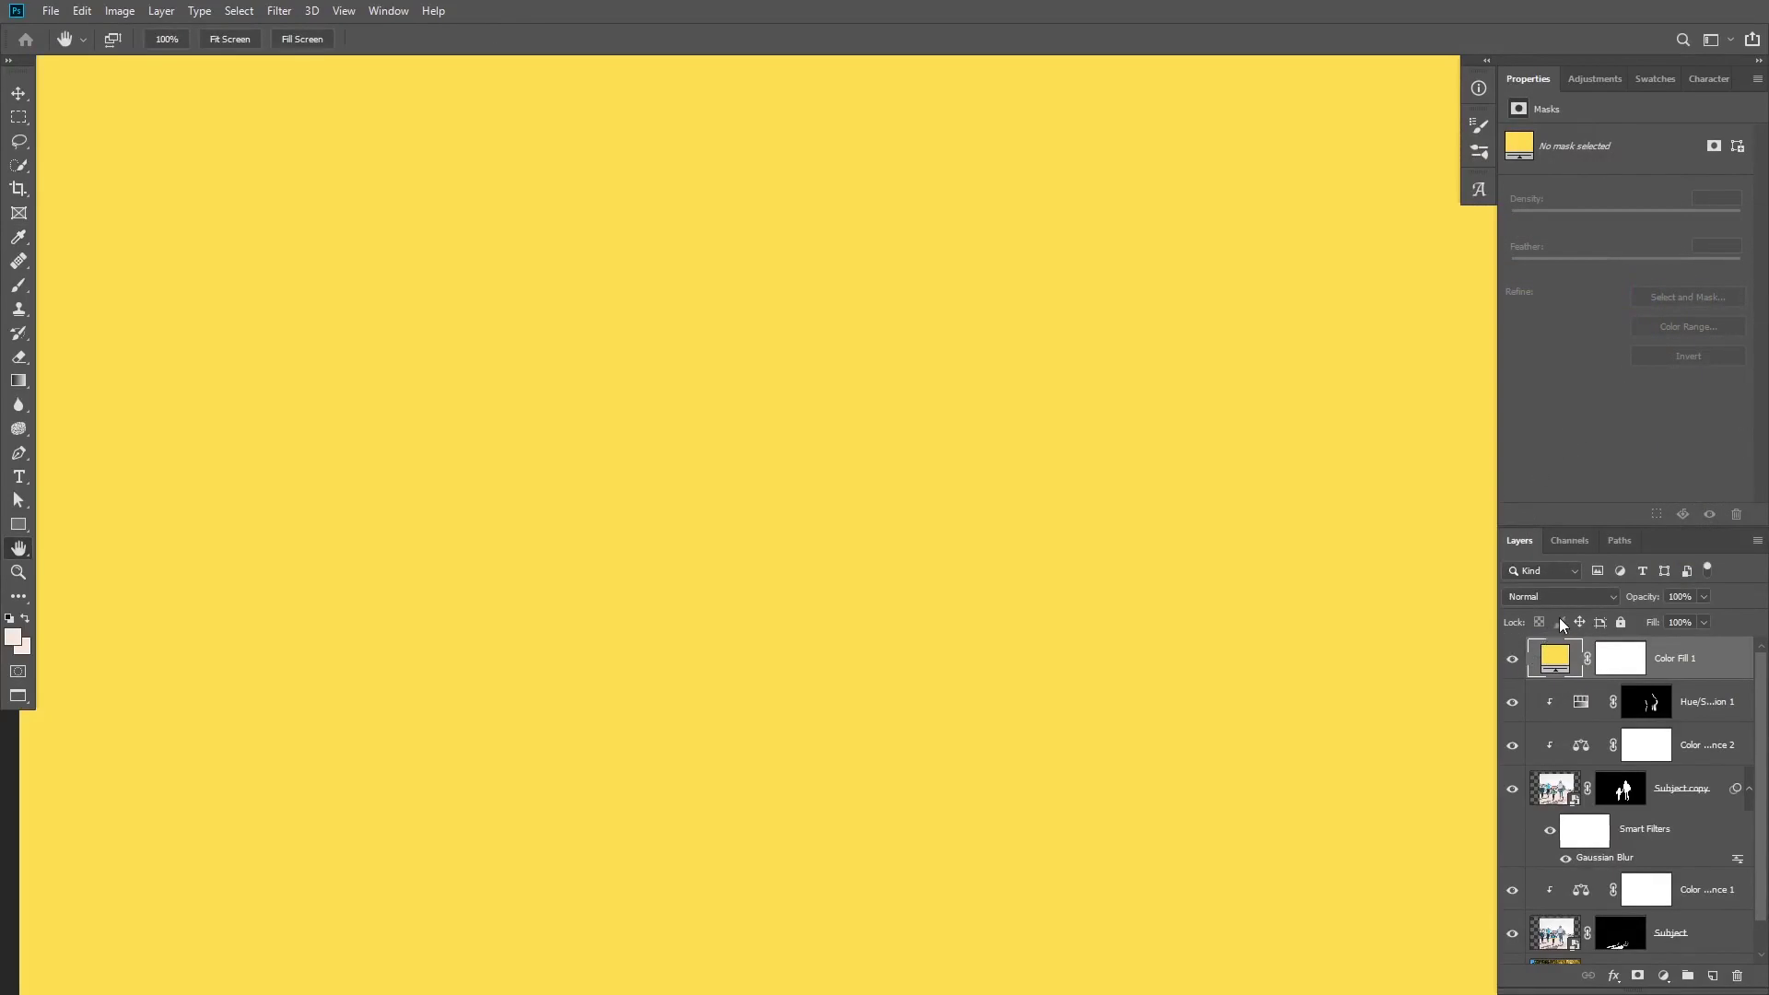
# Set Color Fill 1's blend mode to Screen and invert its mask to black
pyautogui.click(1562, 593)
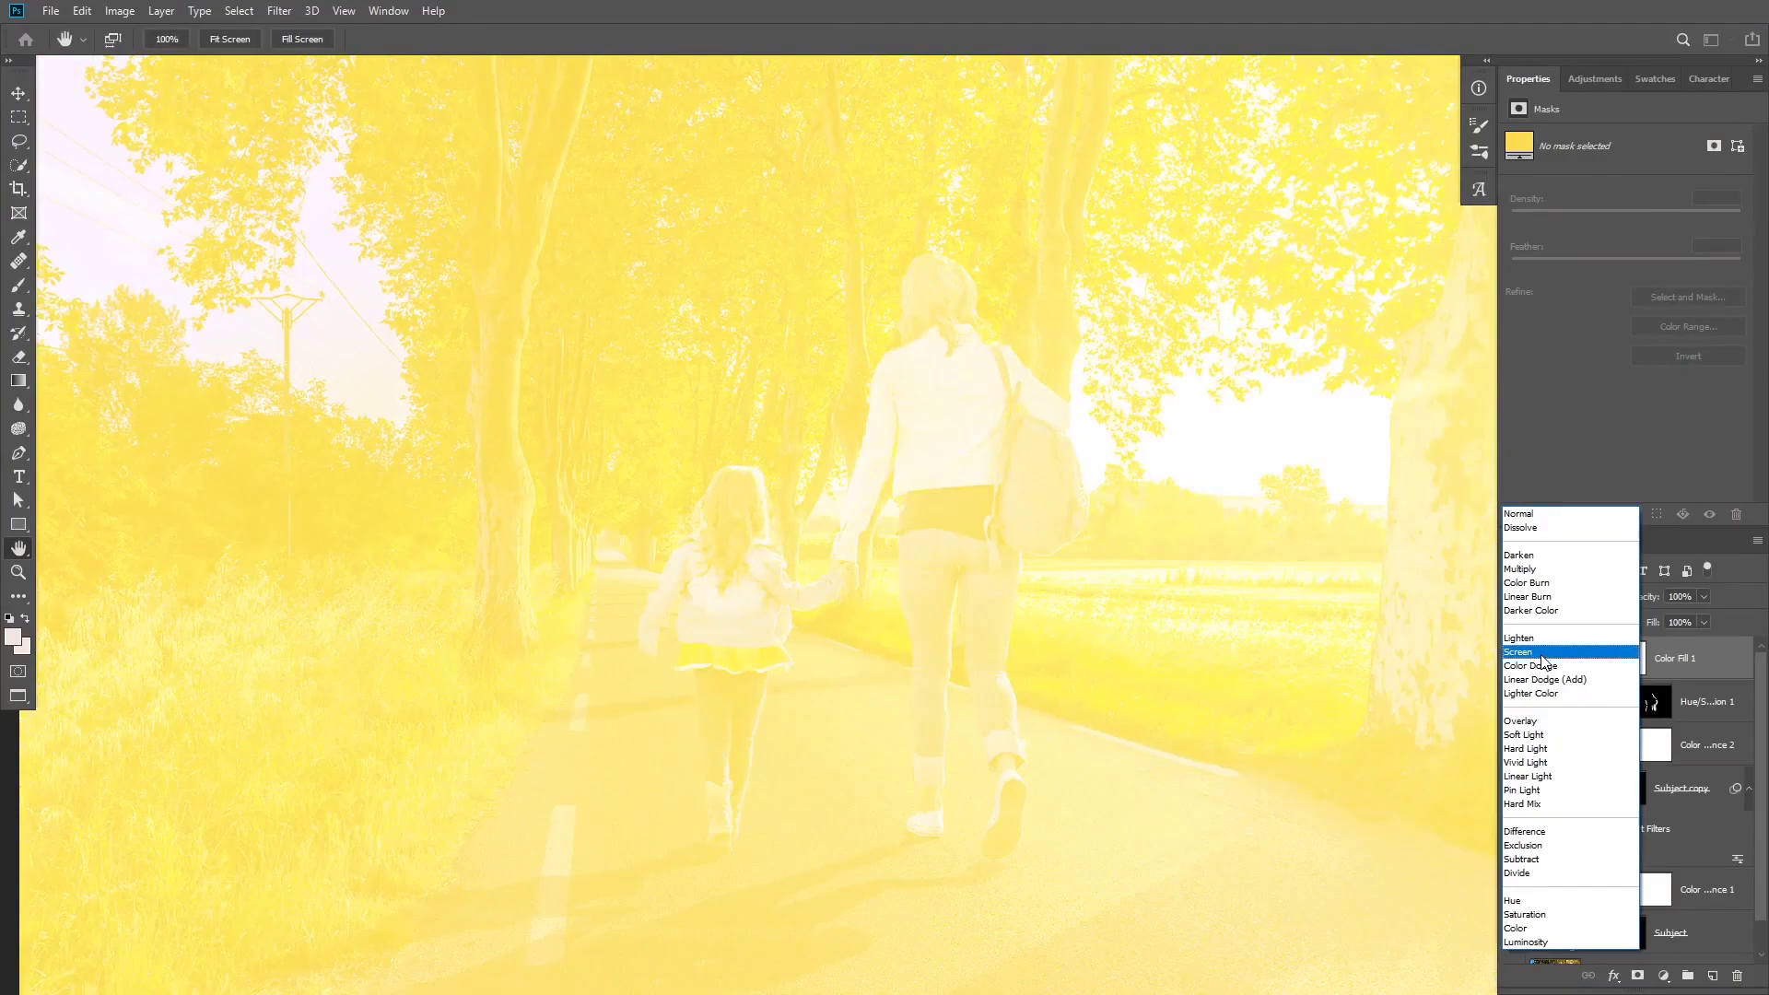
pyautogui.click(1543, 655)
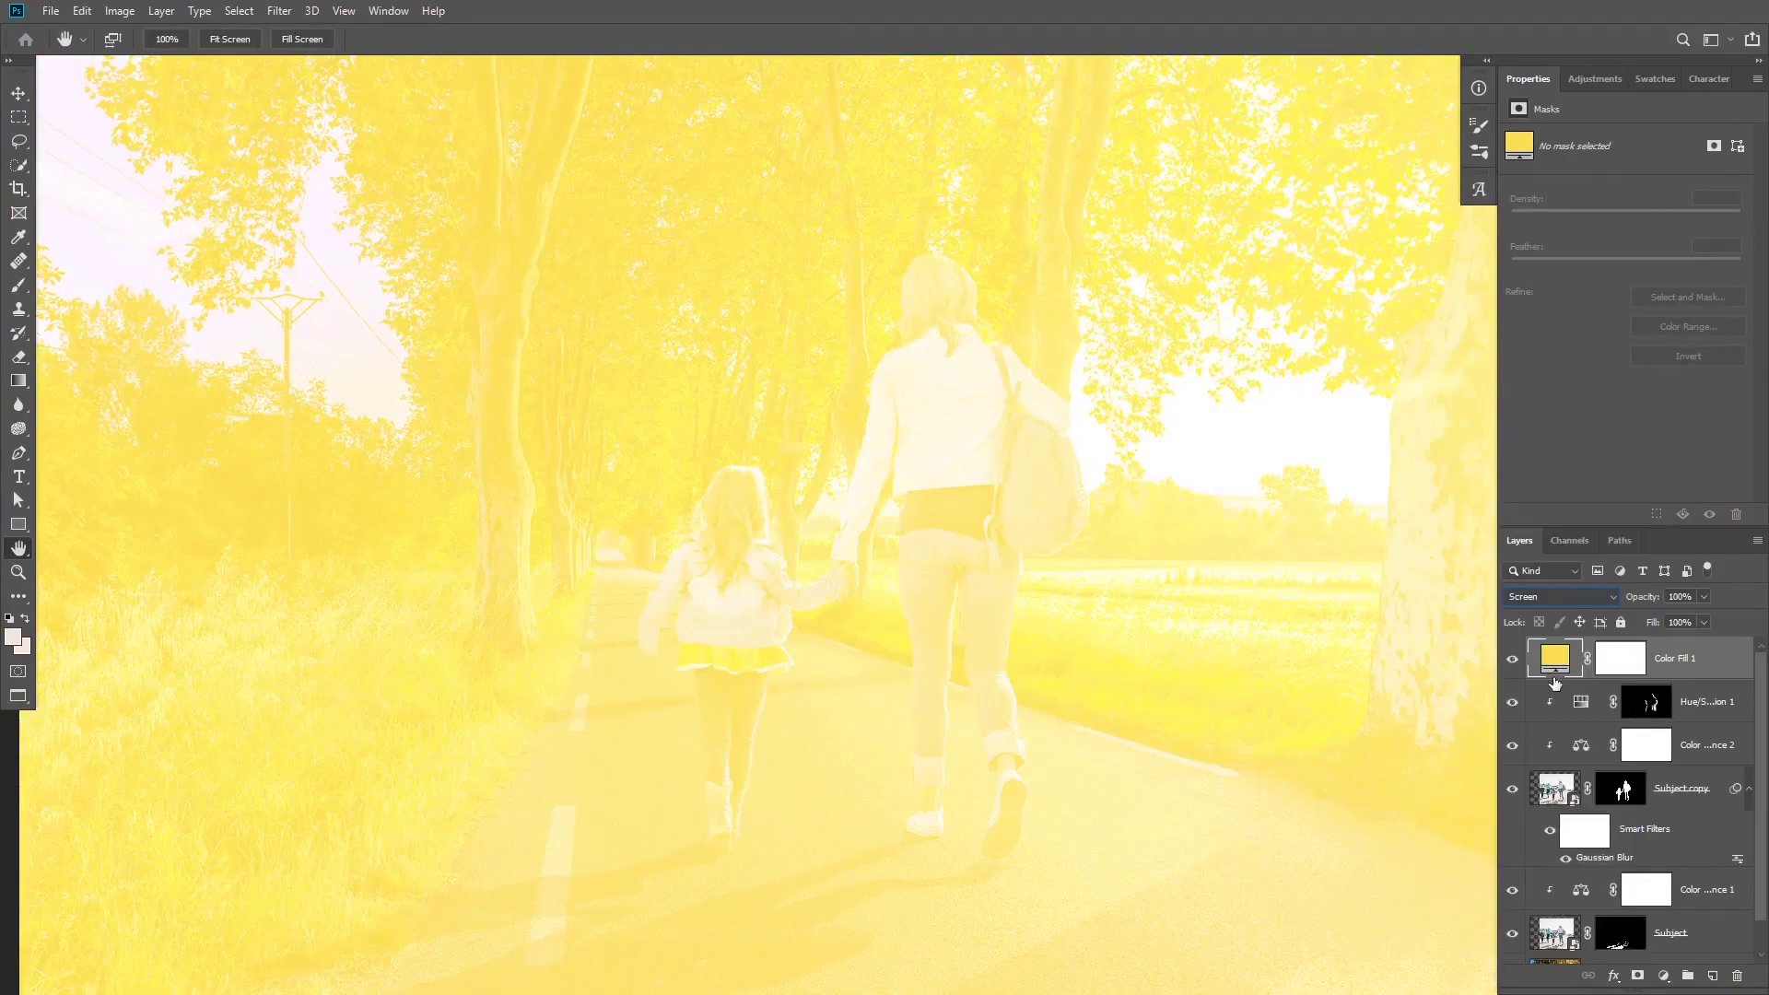
pyautogui.click(1620, 663)
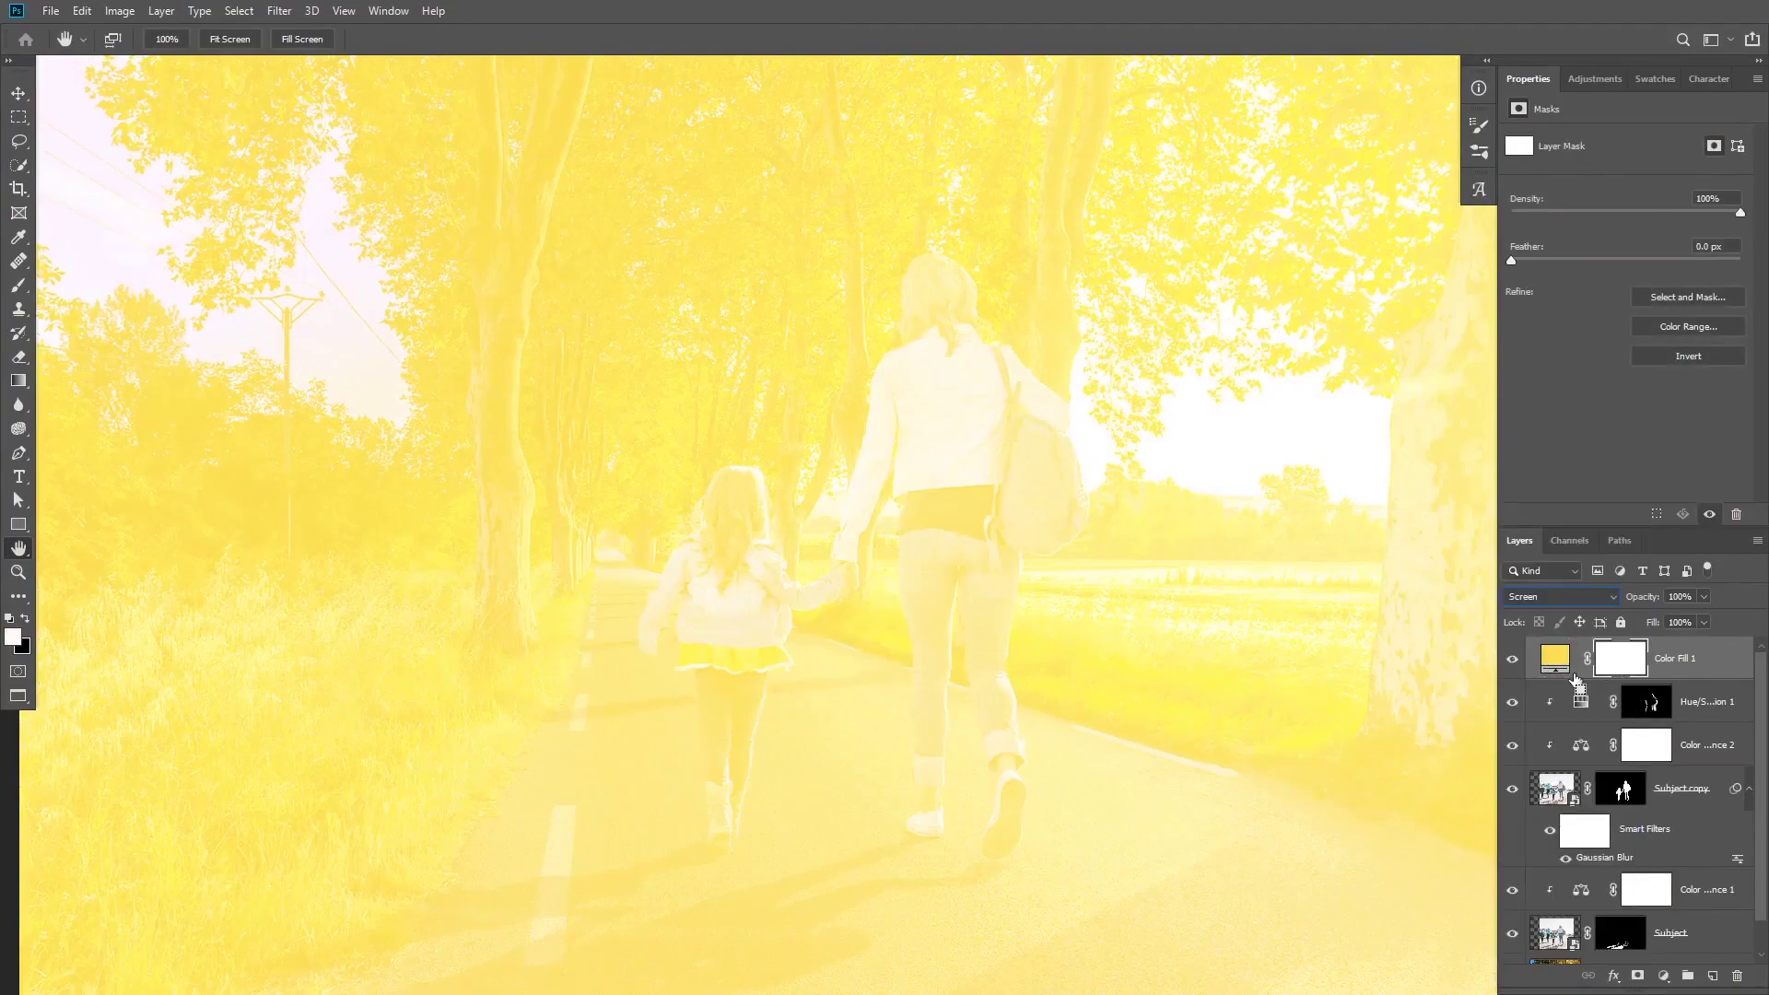
pyautogui.hotkey('ctrl', 'i')
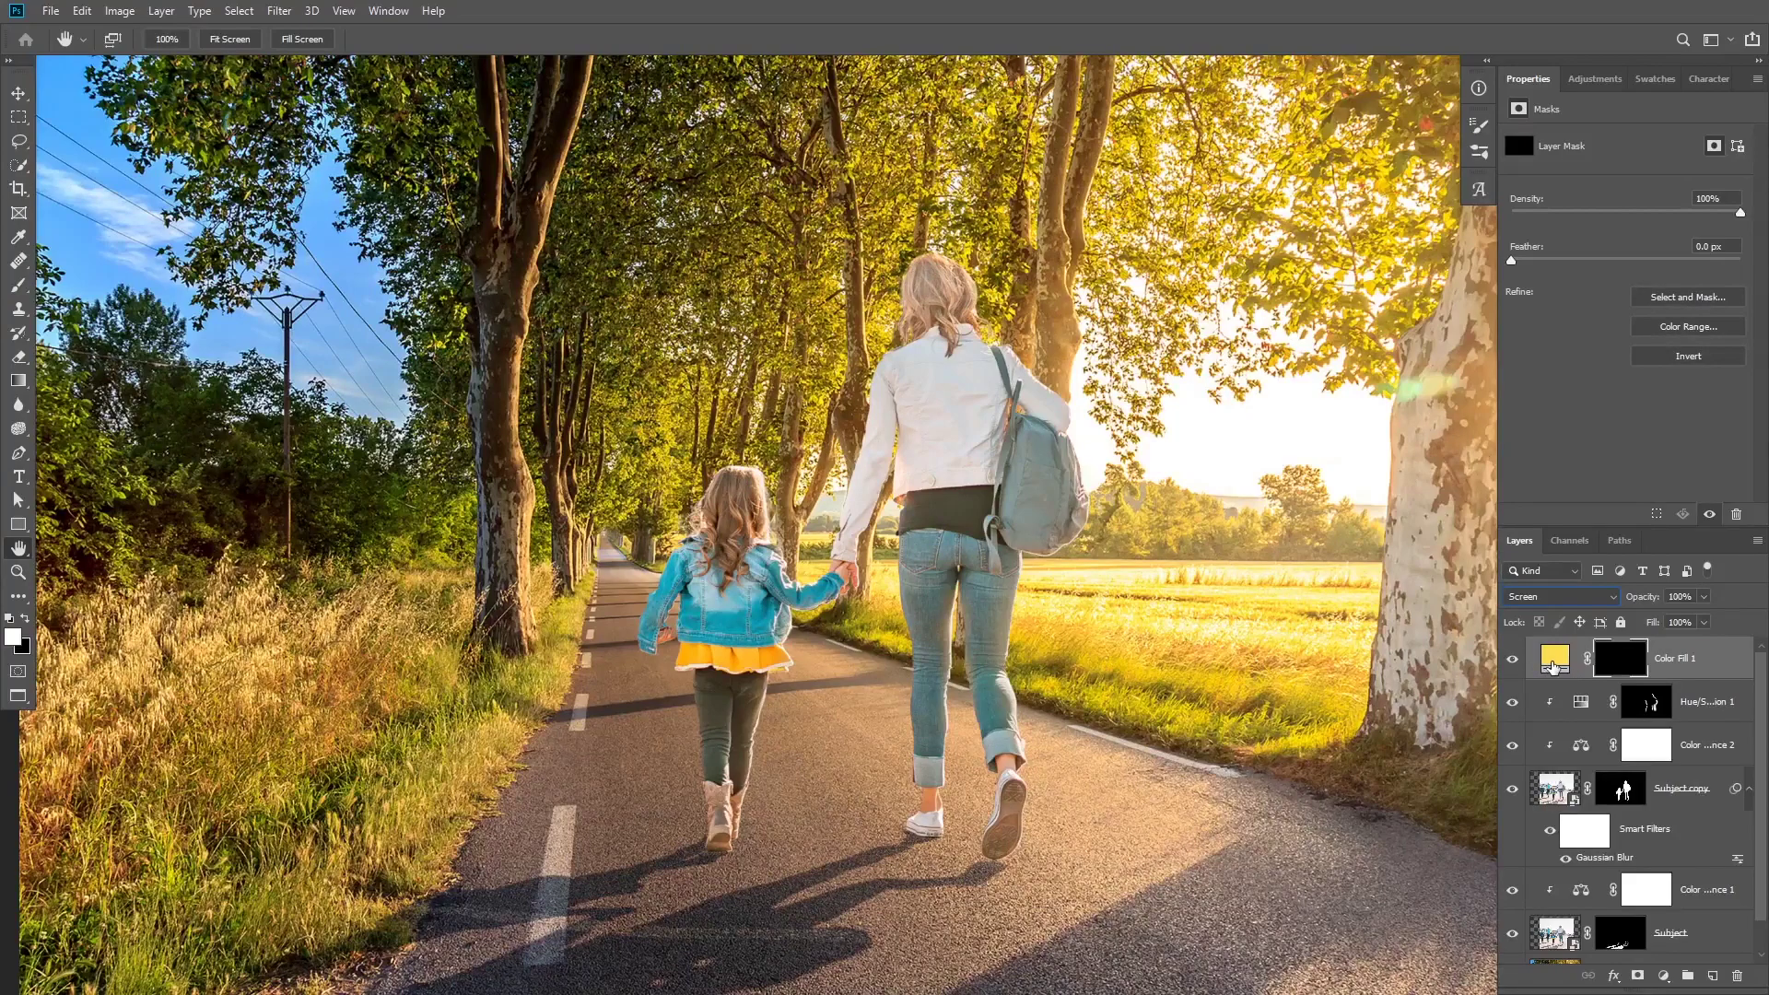
# Change Color Fill 1's color to the warmer orange fcbe51
pyautogui.doubleClick(1556, 660)
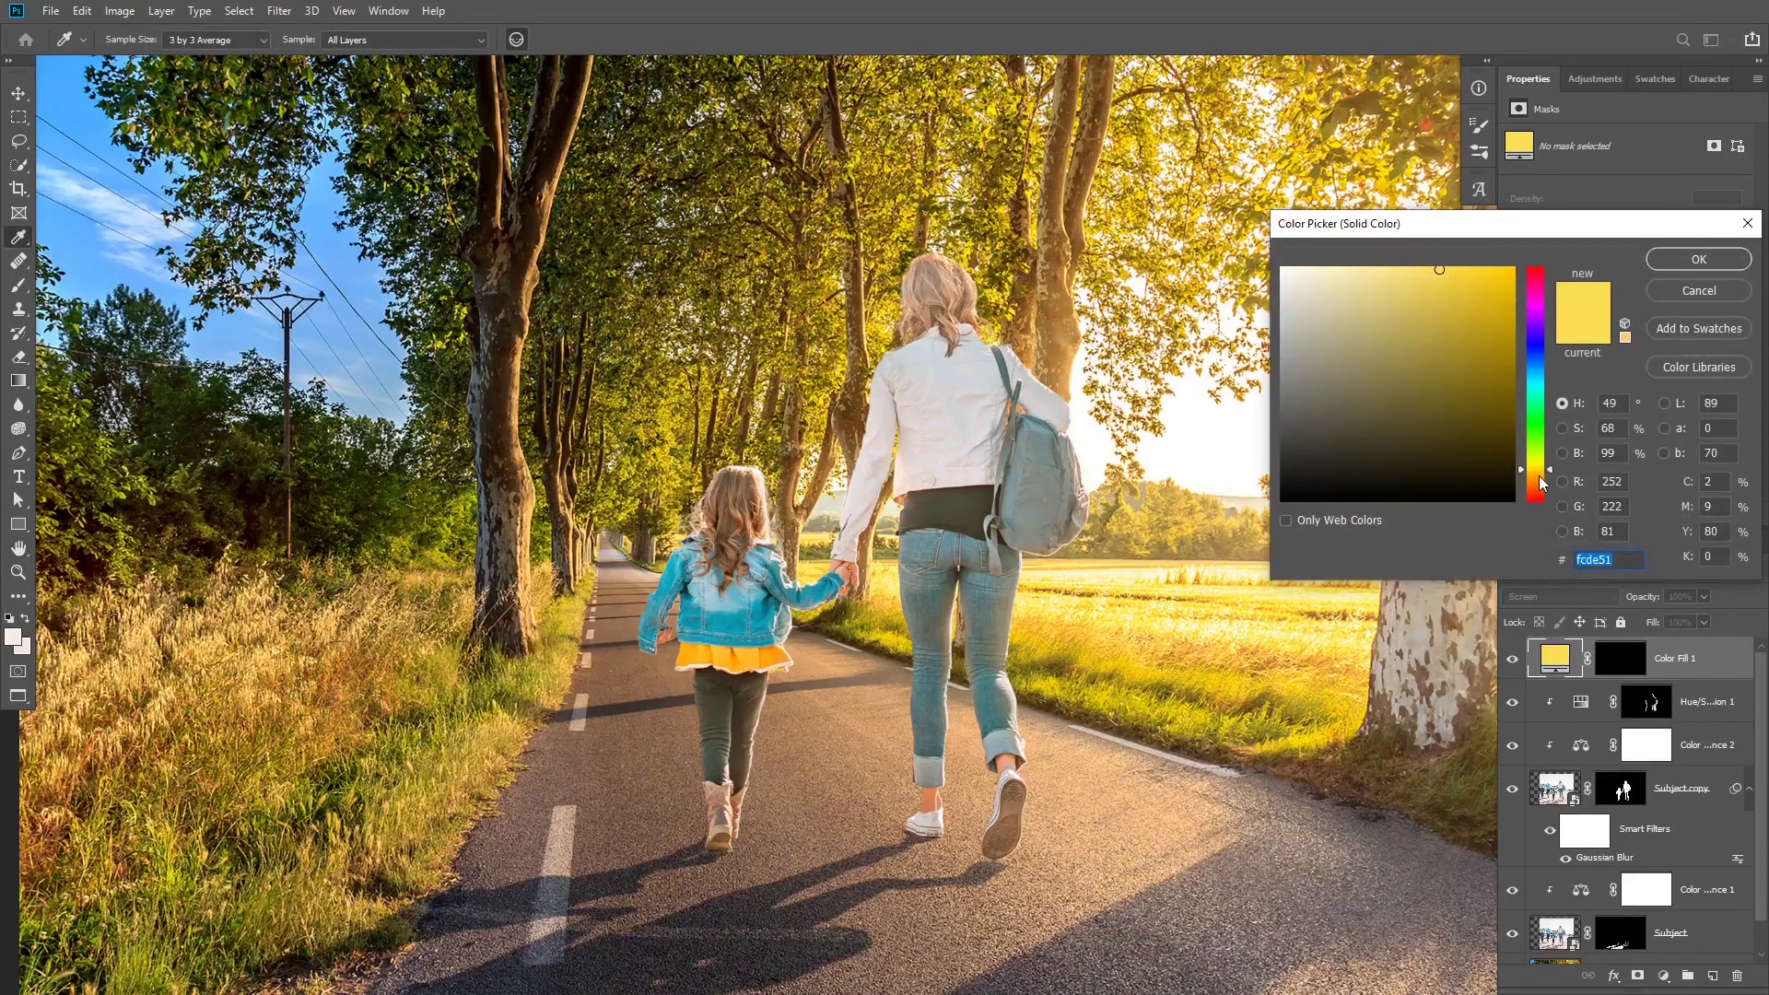
pyautogui.moveTo(1539, 474); pyautogui.dragTo(1539, 478)
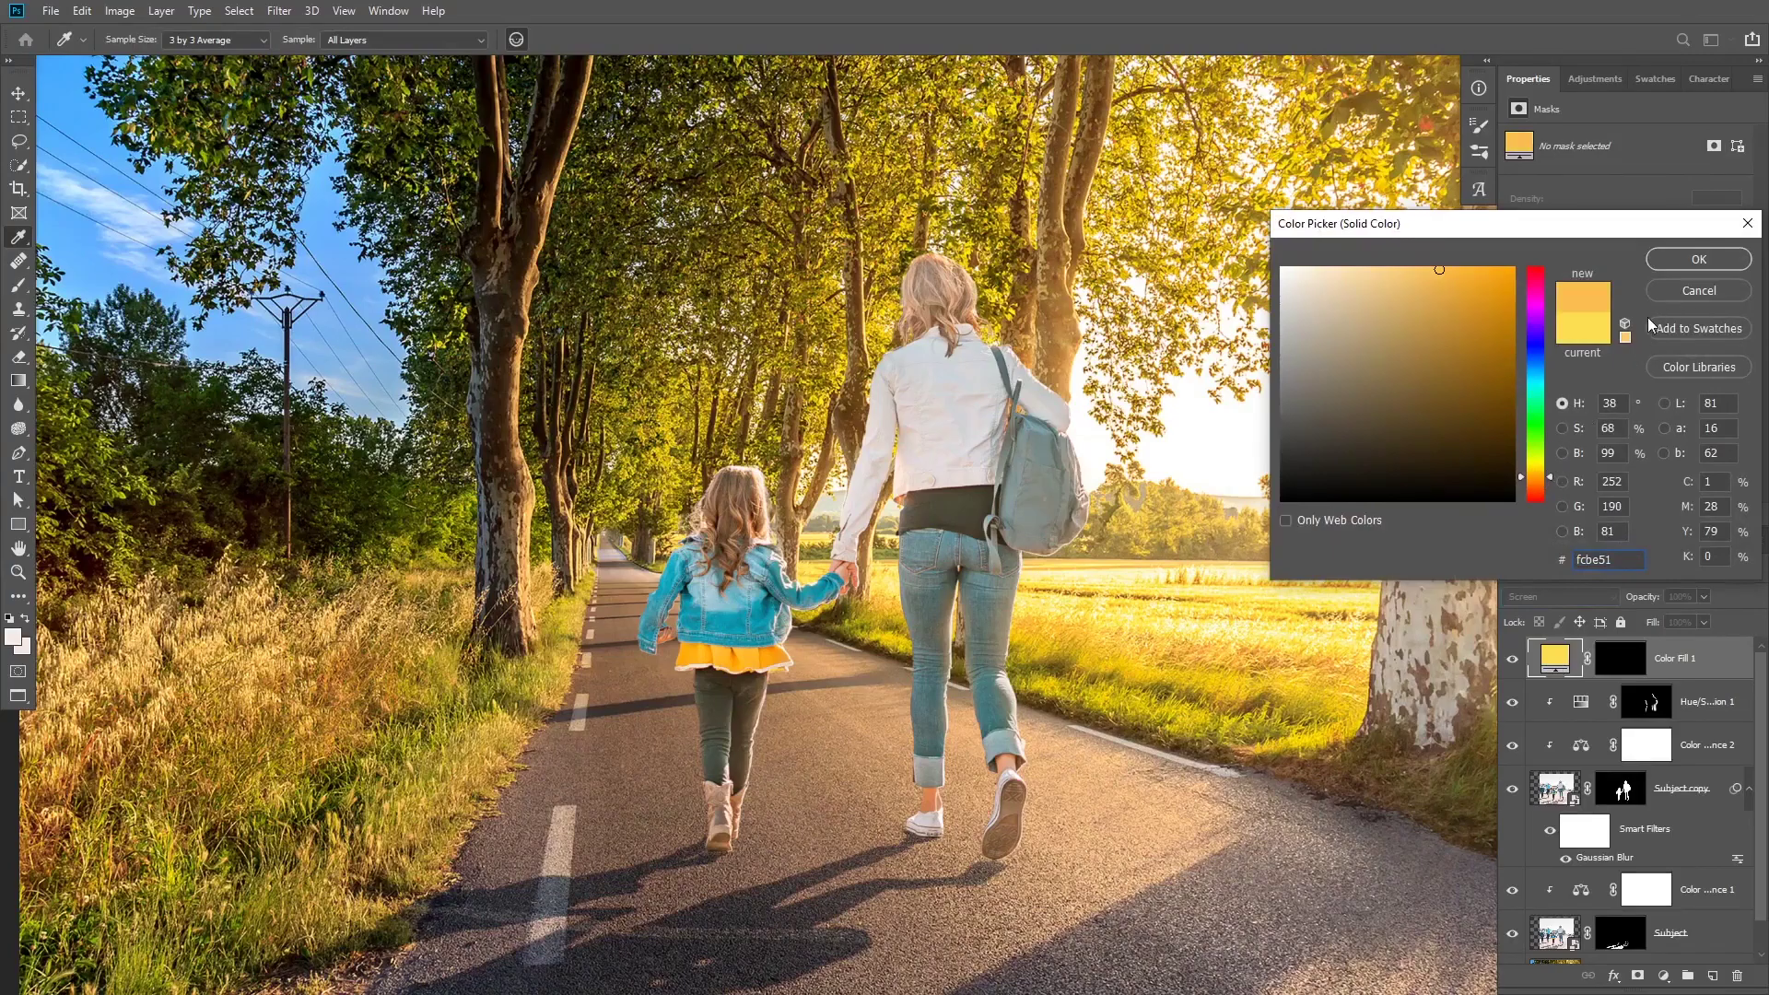
pyautogui.click(1678, 258)
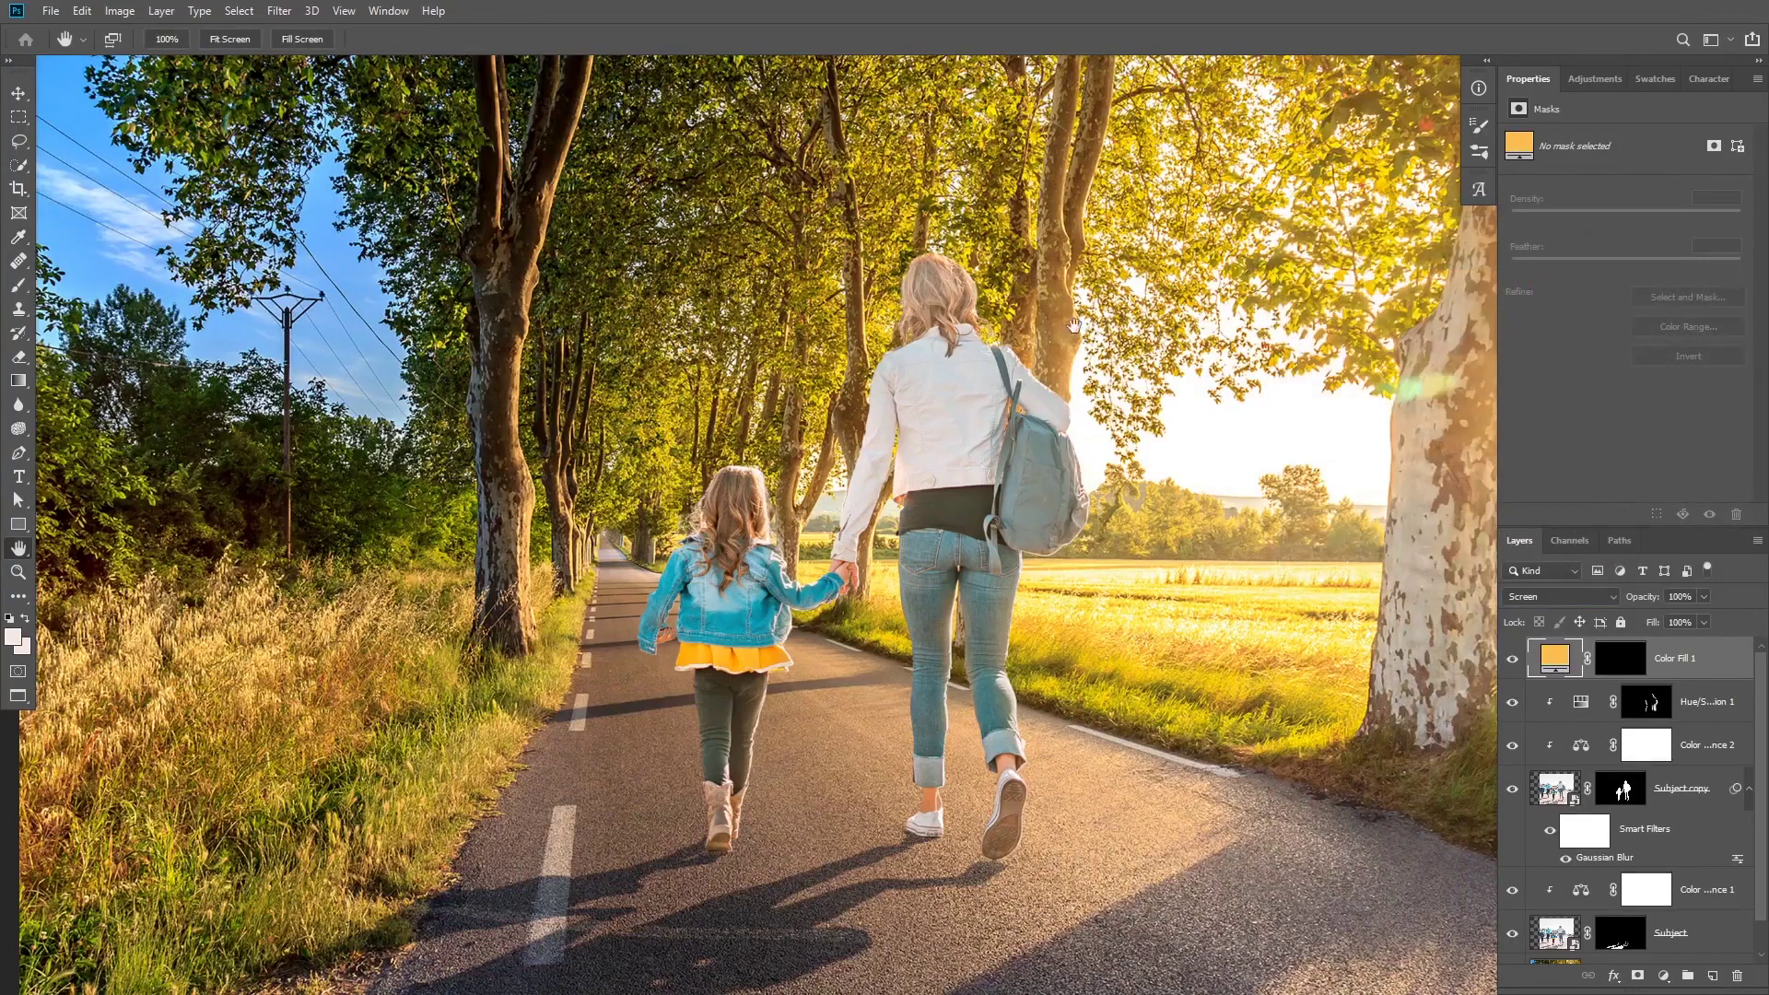
# Paint a warm glow on Color Fill 1's mask around the sun and backpack with a very large soft brush at 22% flow
pyautogui.press('b')
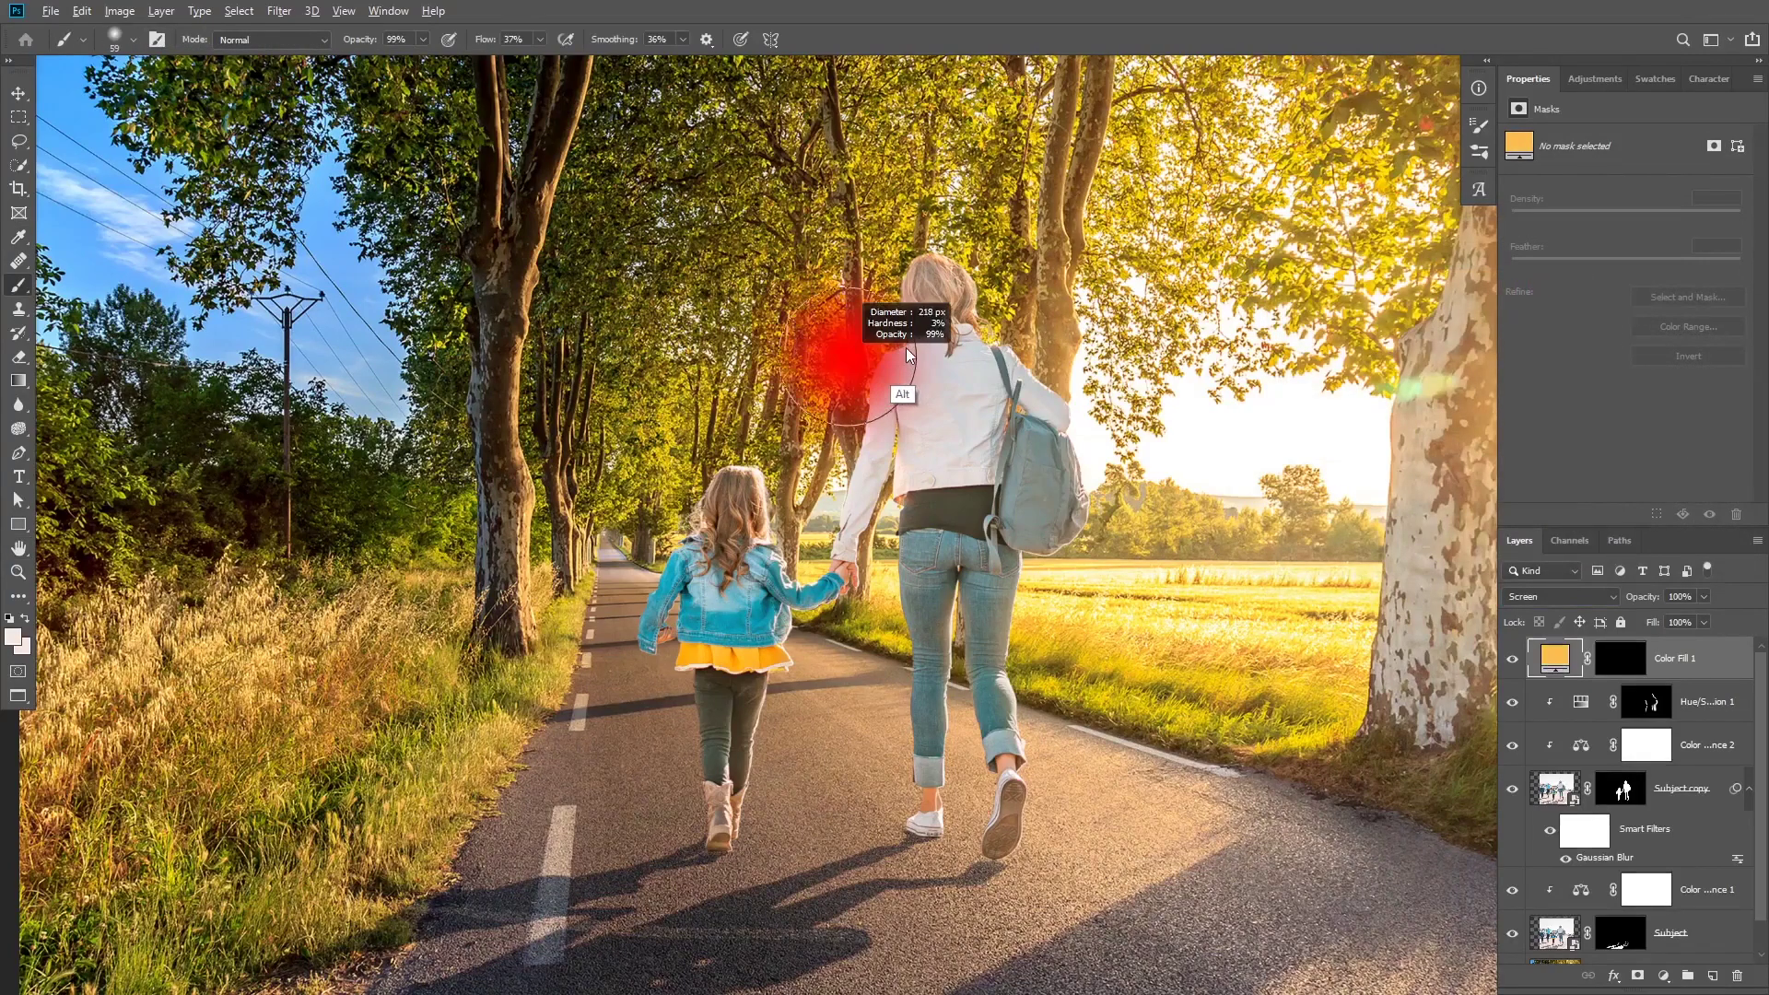
pyautogui.click(1620, 658)
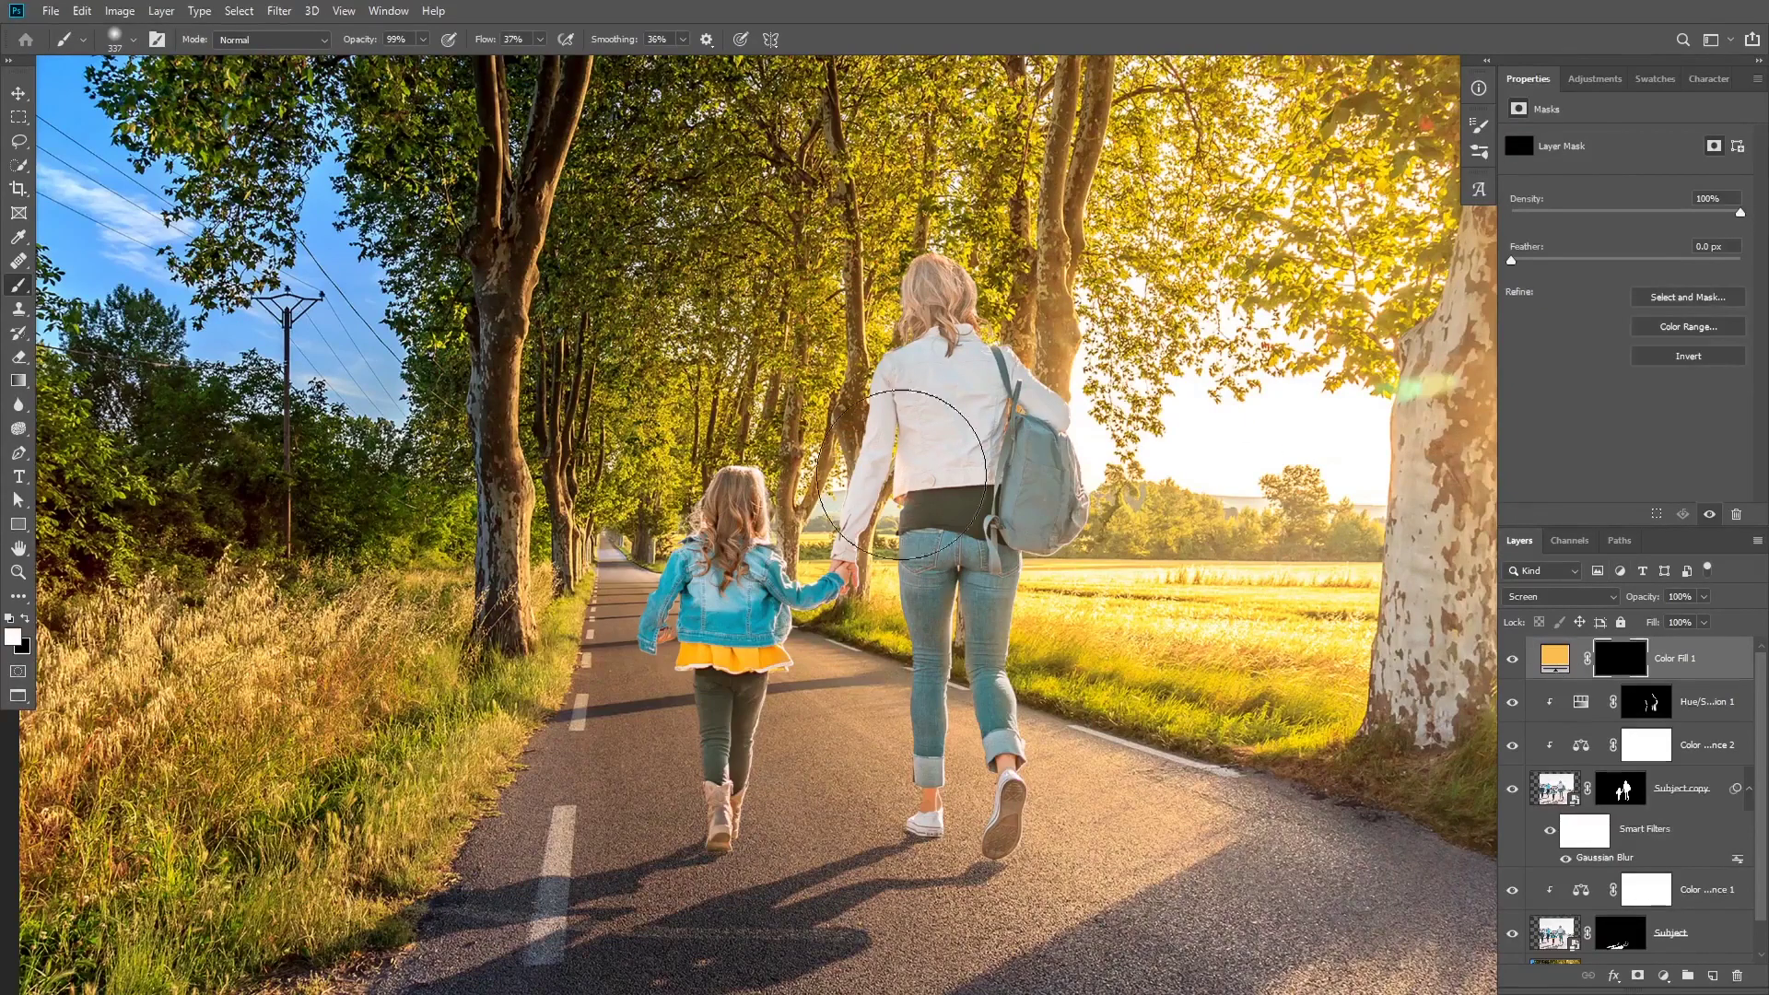
pyautogui.moveTo(484, 41); pyautogui.dragTo(475, 41)
pyautogui.press('Return')
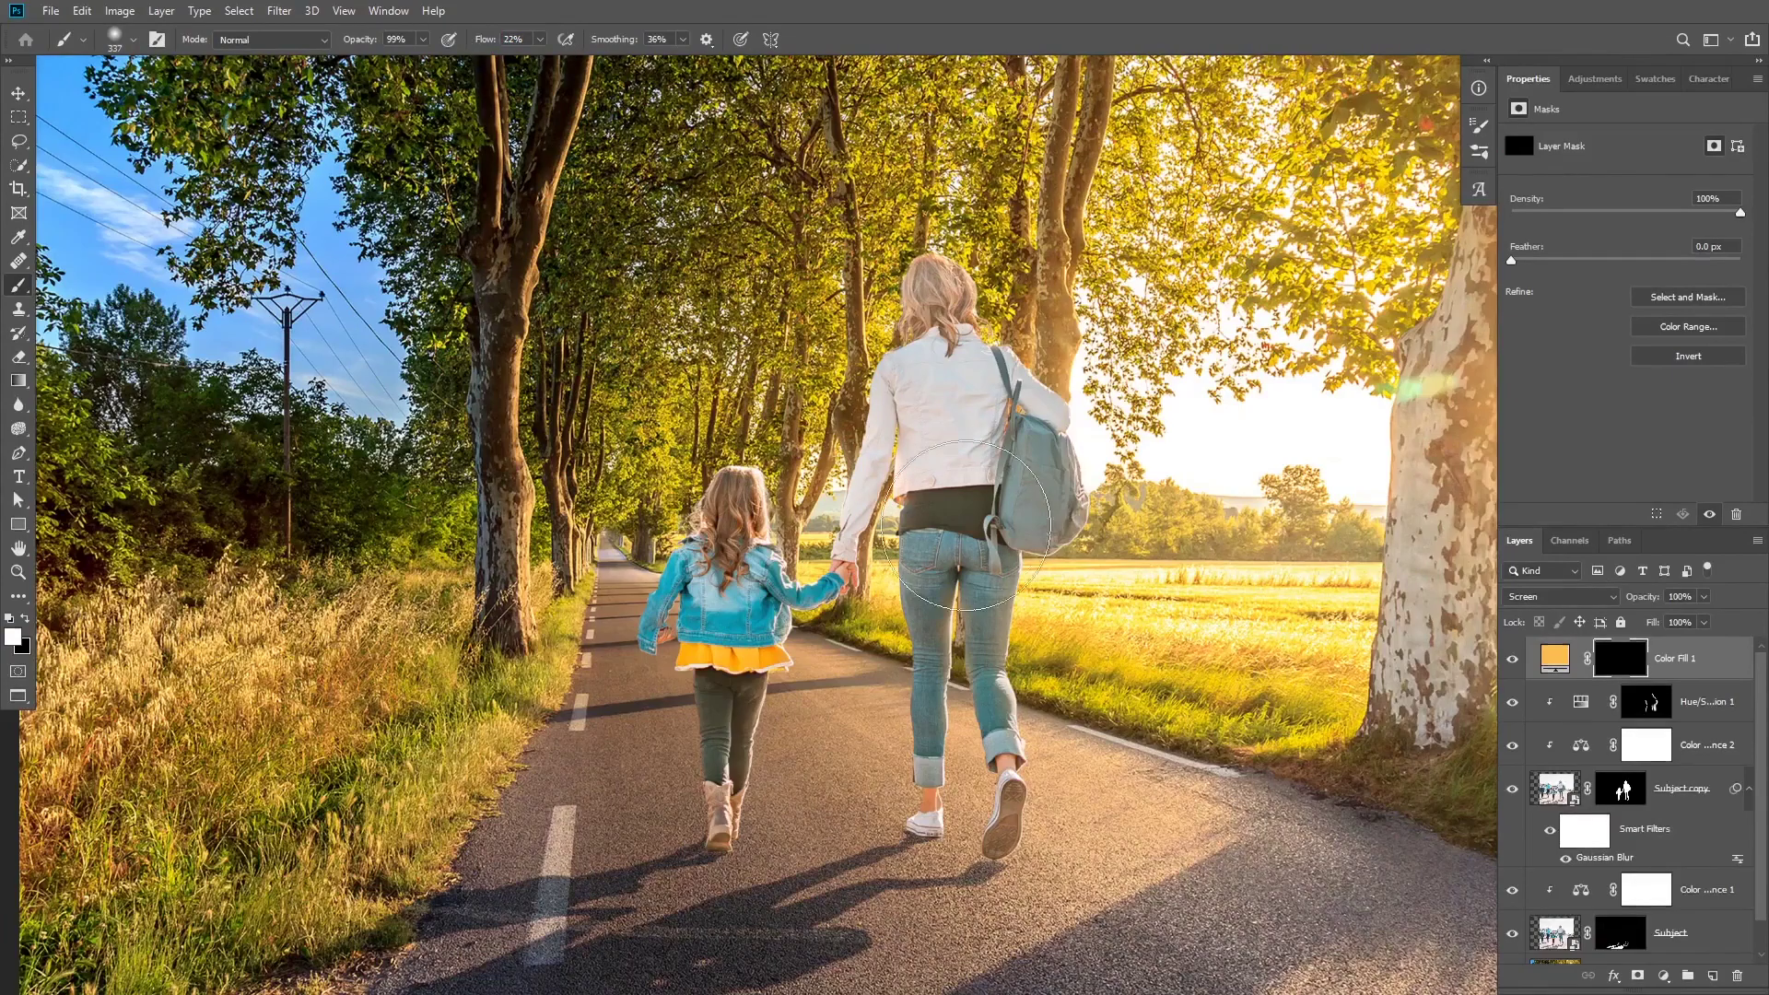
pyautogui.hotkey('ctrl', '0')
pyautogui.moveTo(926, 462); pyautogui.dragTo(940, 465)
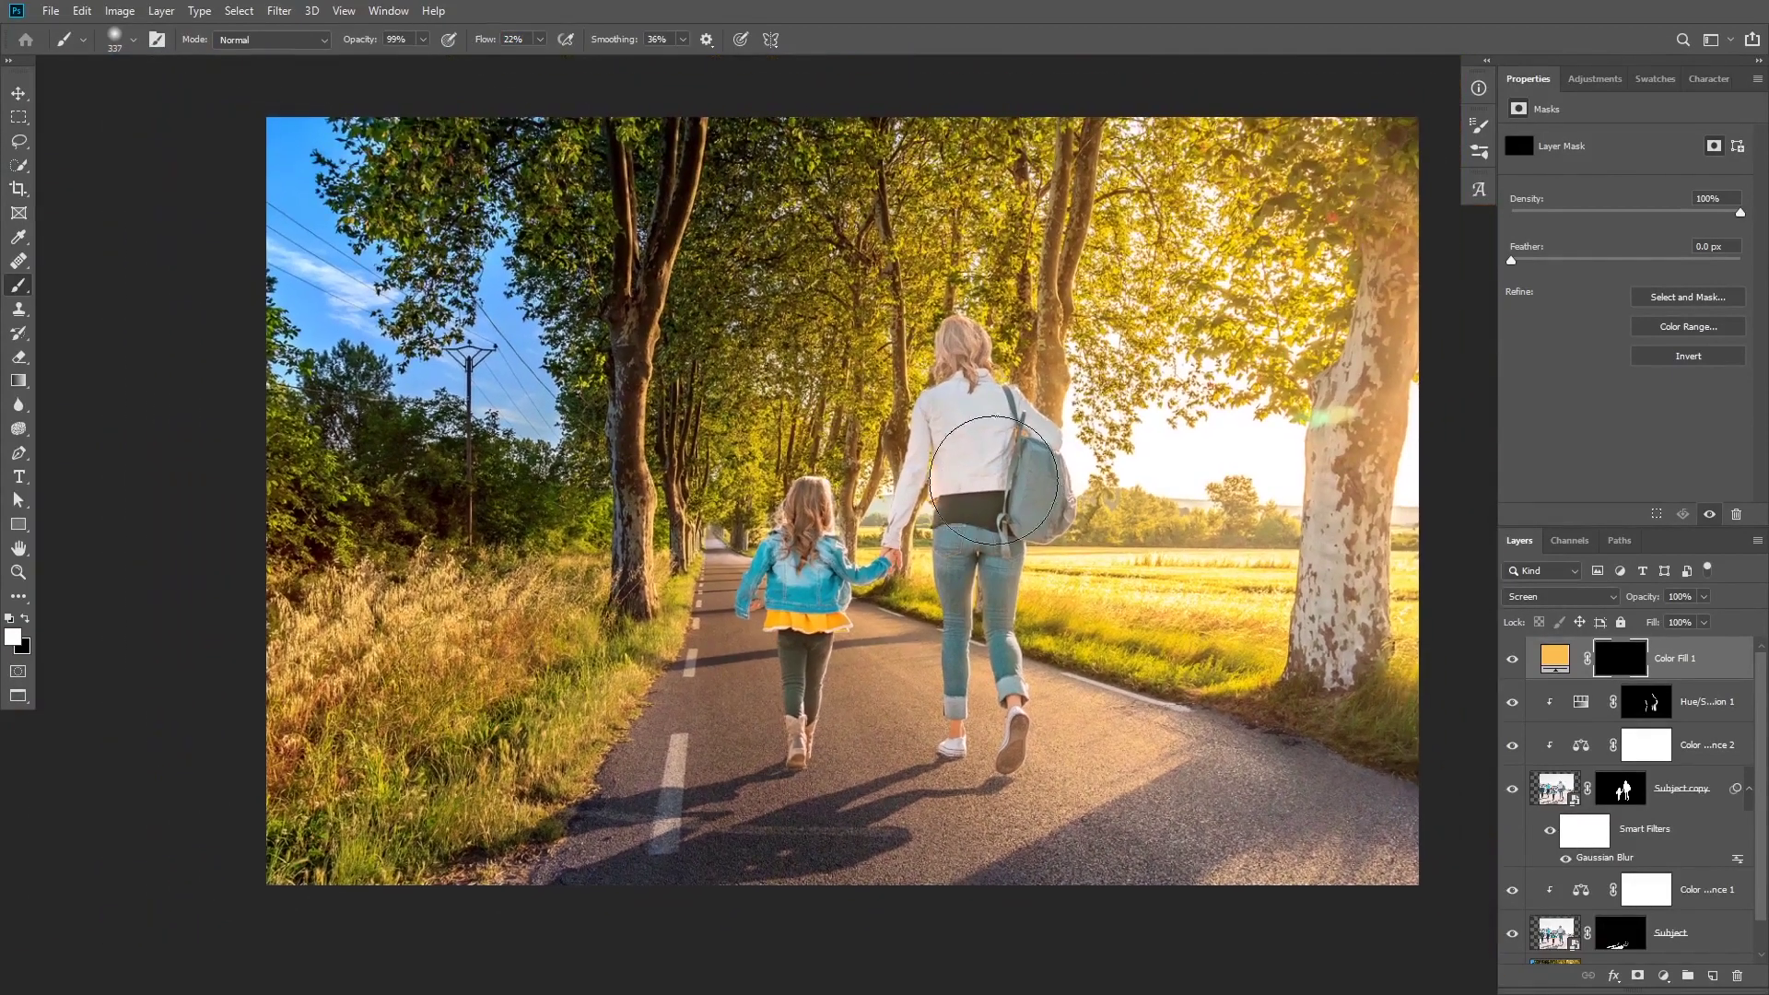
pyautogui.scroll(2, 1006, 521)
pyautogui.moveTo(1005, 521); pyautogui.dragTo(912, 475)
pyautogui.moveTo(1047, 319); pyautogui.dragTo(1182, 328)
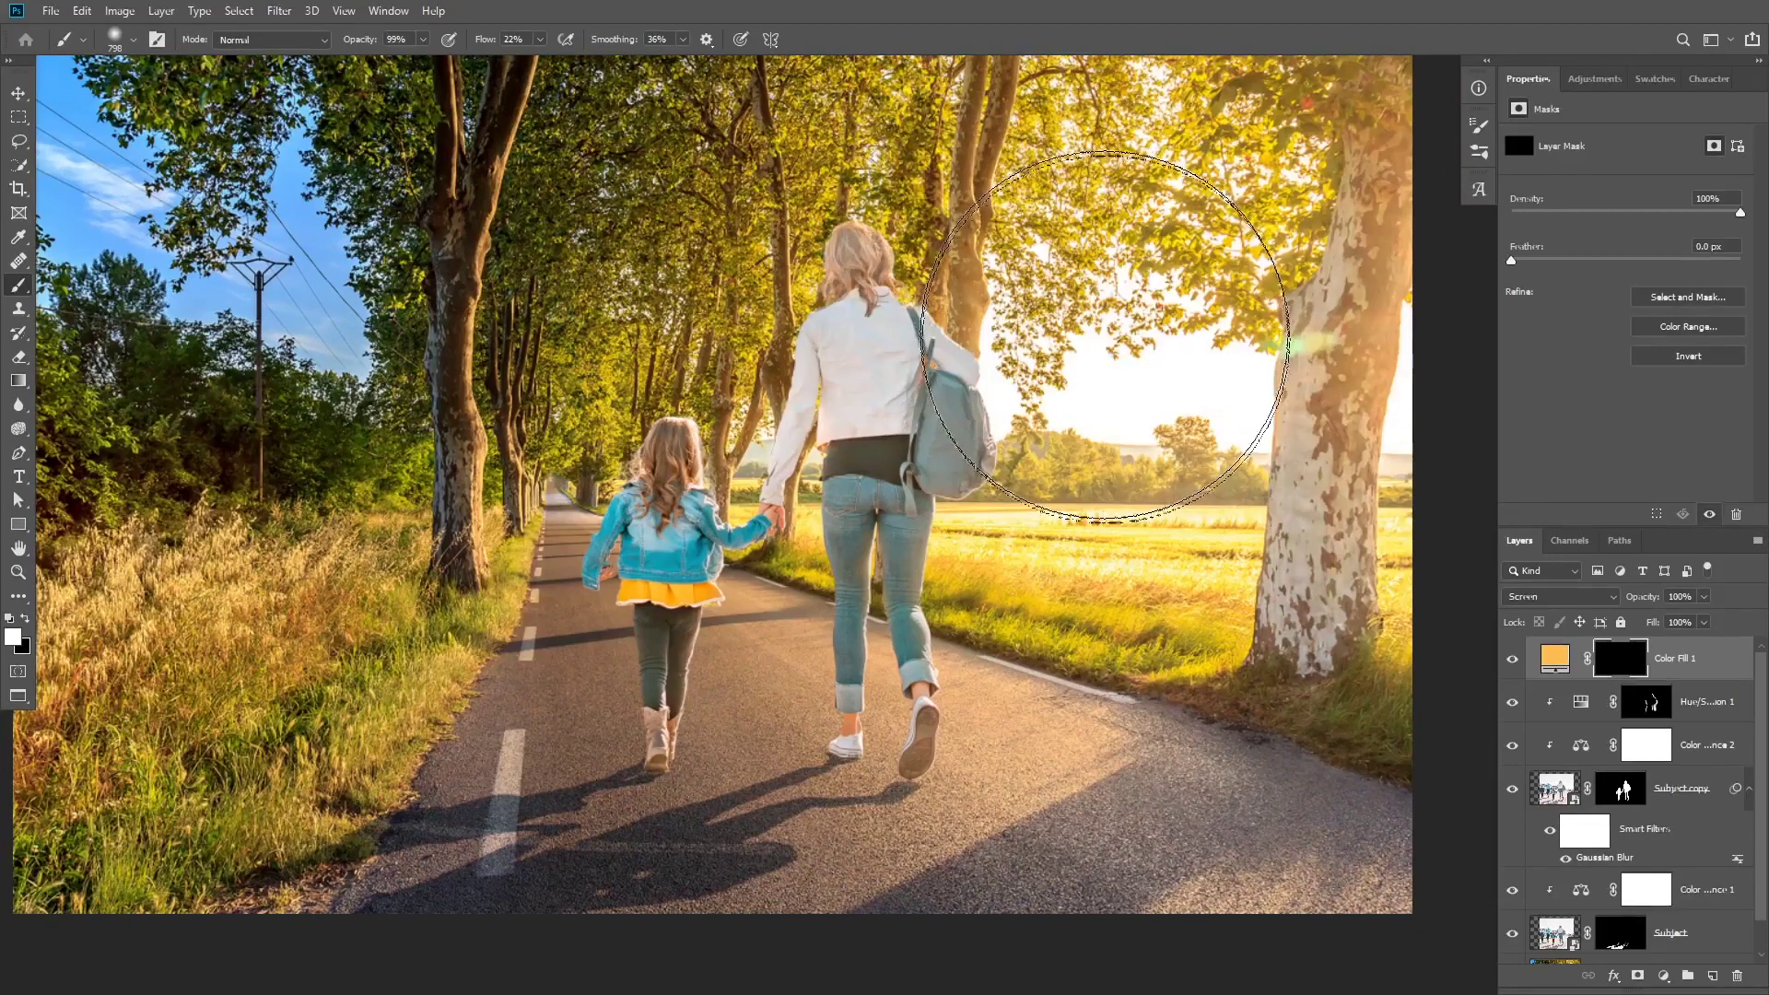
pyautogui.moveTo(1092, 376)
pyautogui.mouseDown()
pyautogui.moveTo(1039, 368)
pyautogui.moveTo(1147, 355)
pyautogui.moveTo(1161, 286)
pyautogui.moveTo(1200, 304)
pyautogui.moveTo(1106, 345)
pyautogui.moveTo(1170, 406)
pyautogui.moveTo(1083, 474)
pyautogui.moveTo(1184, 373)
pyautogui.moveTo(1189, 313)
pyautogui.moveTo(1347, 442)
pyautogui.mouseUp()
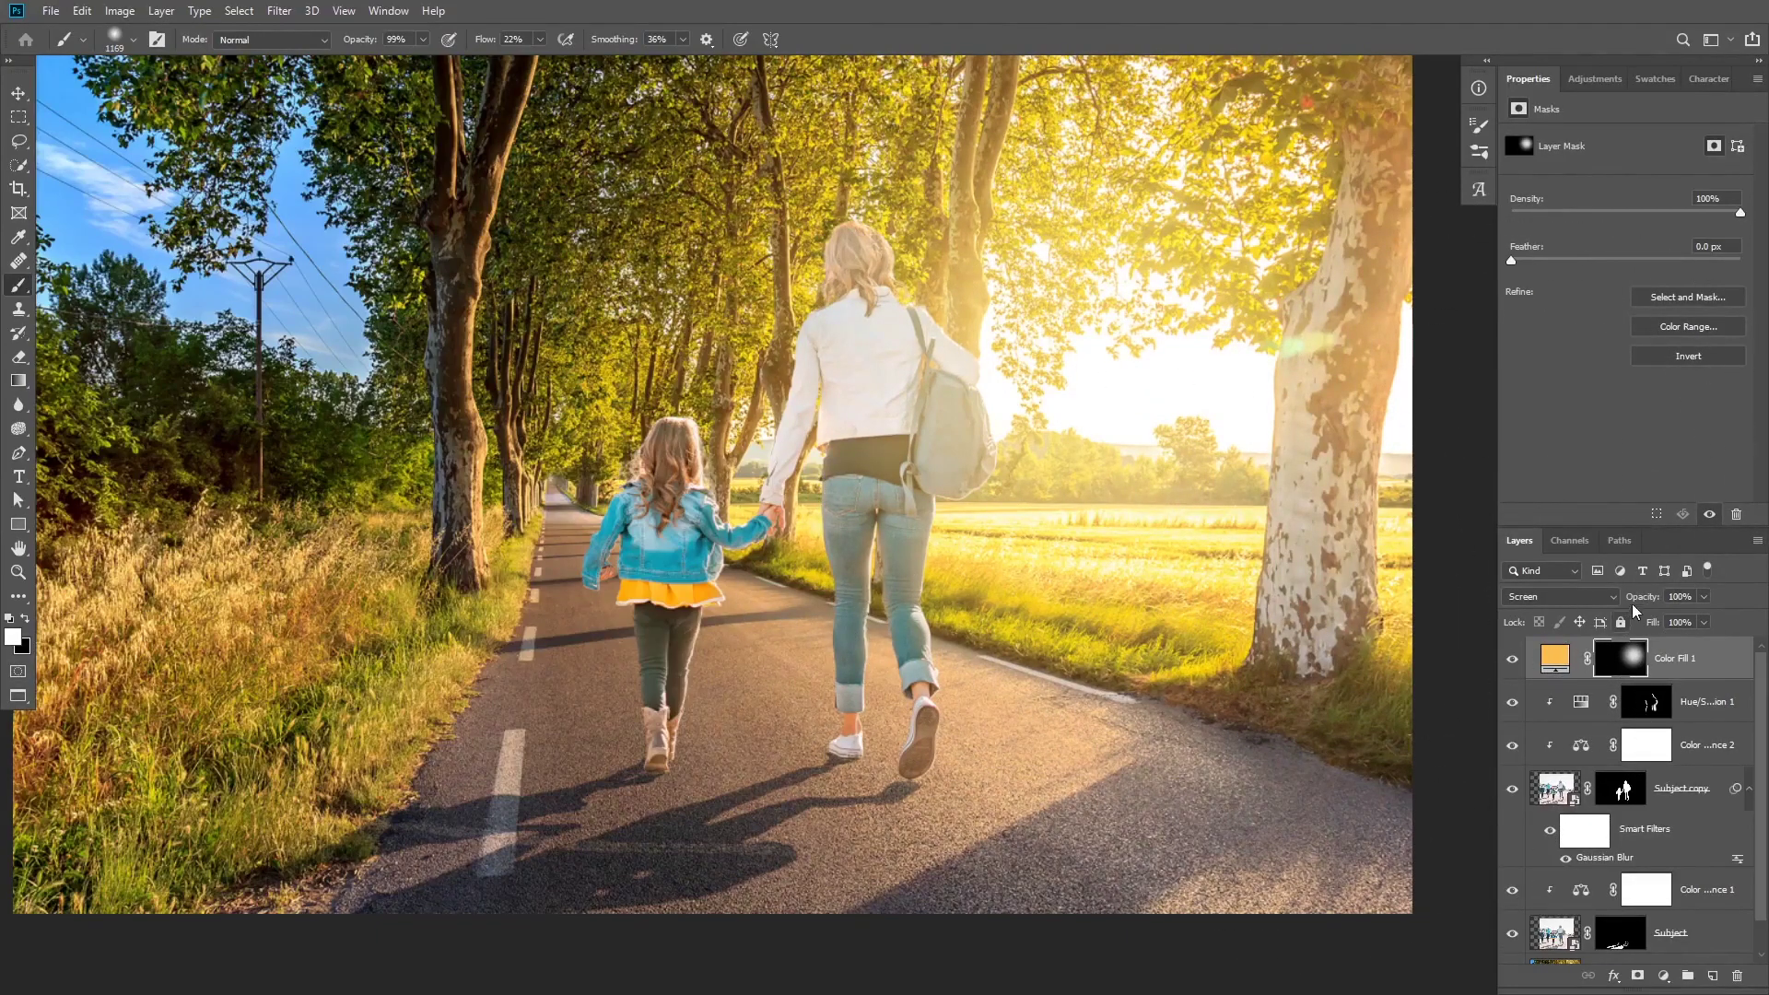
# Reduce Color Fill 1's opacity to 42% and compare the image with and without the glow
pyautogui.moveTo(1641, 599); pyautogui.dragTo(1630, 597)
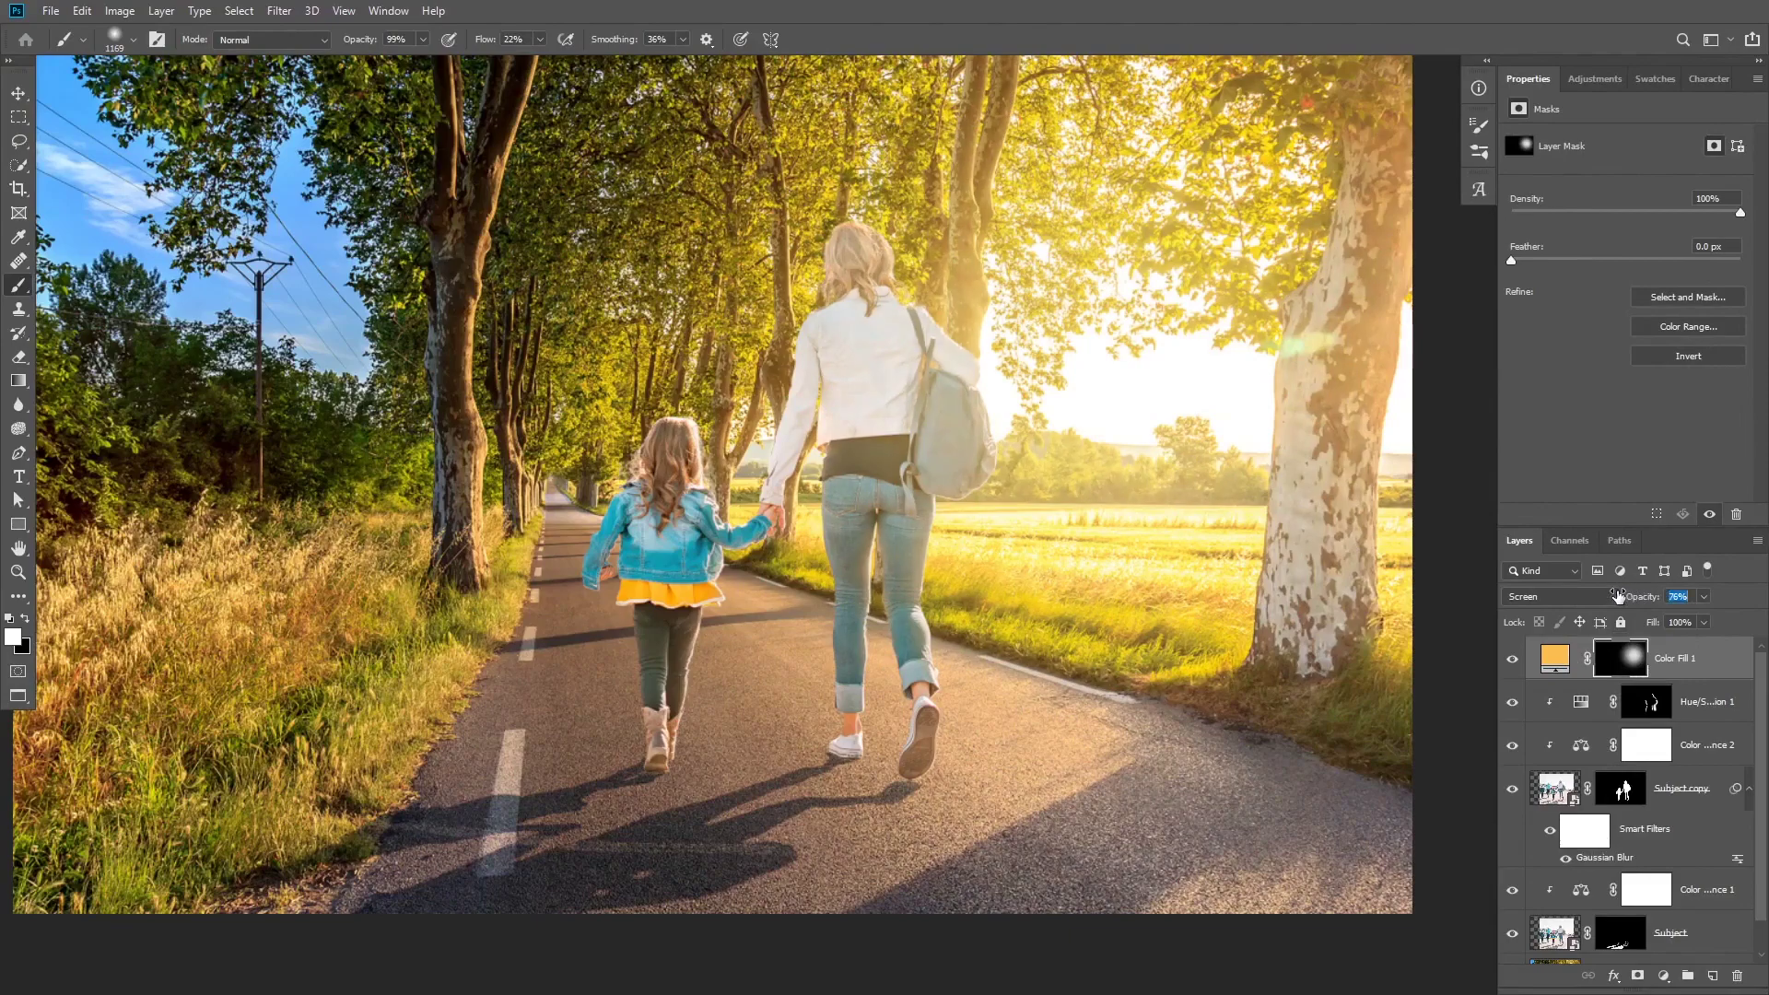
pyautogui.click(1513, 659)
pyautogui.click(1514, 659)
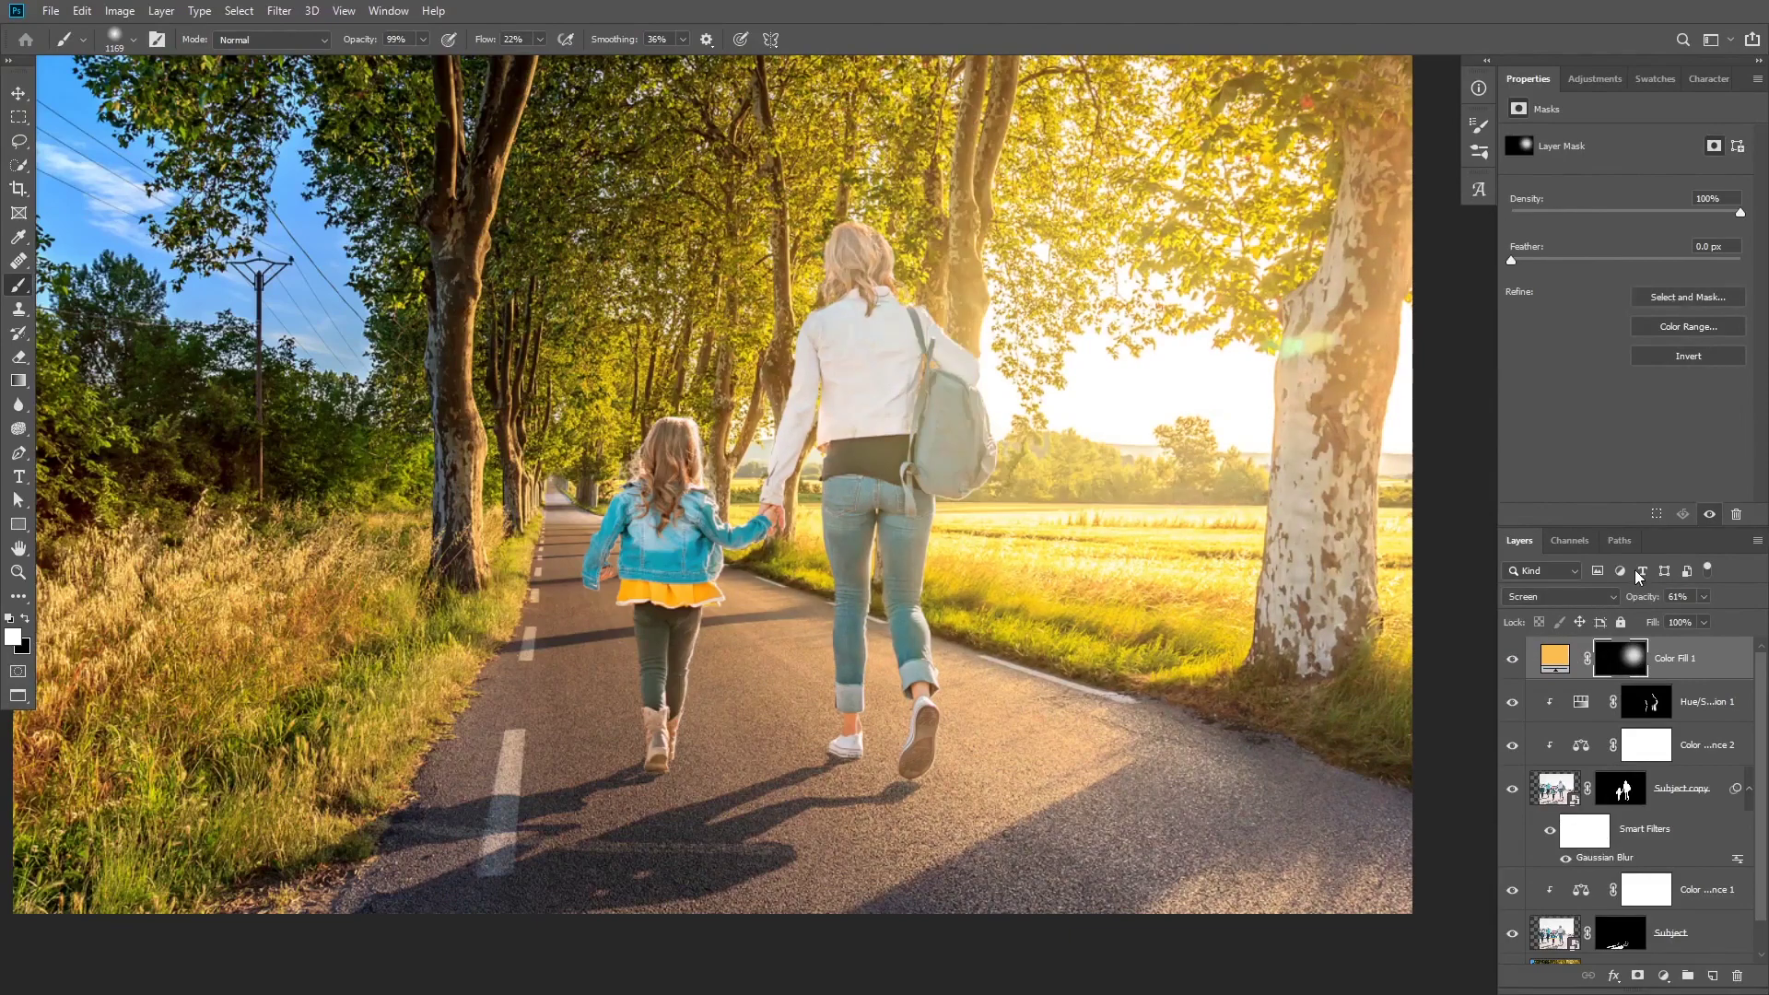
pyautogui.moveTo(1641, 600); pyautogui.dragTo(1628, 600)
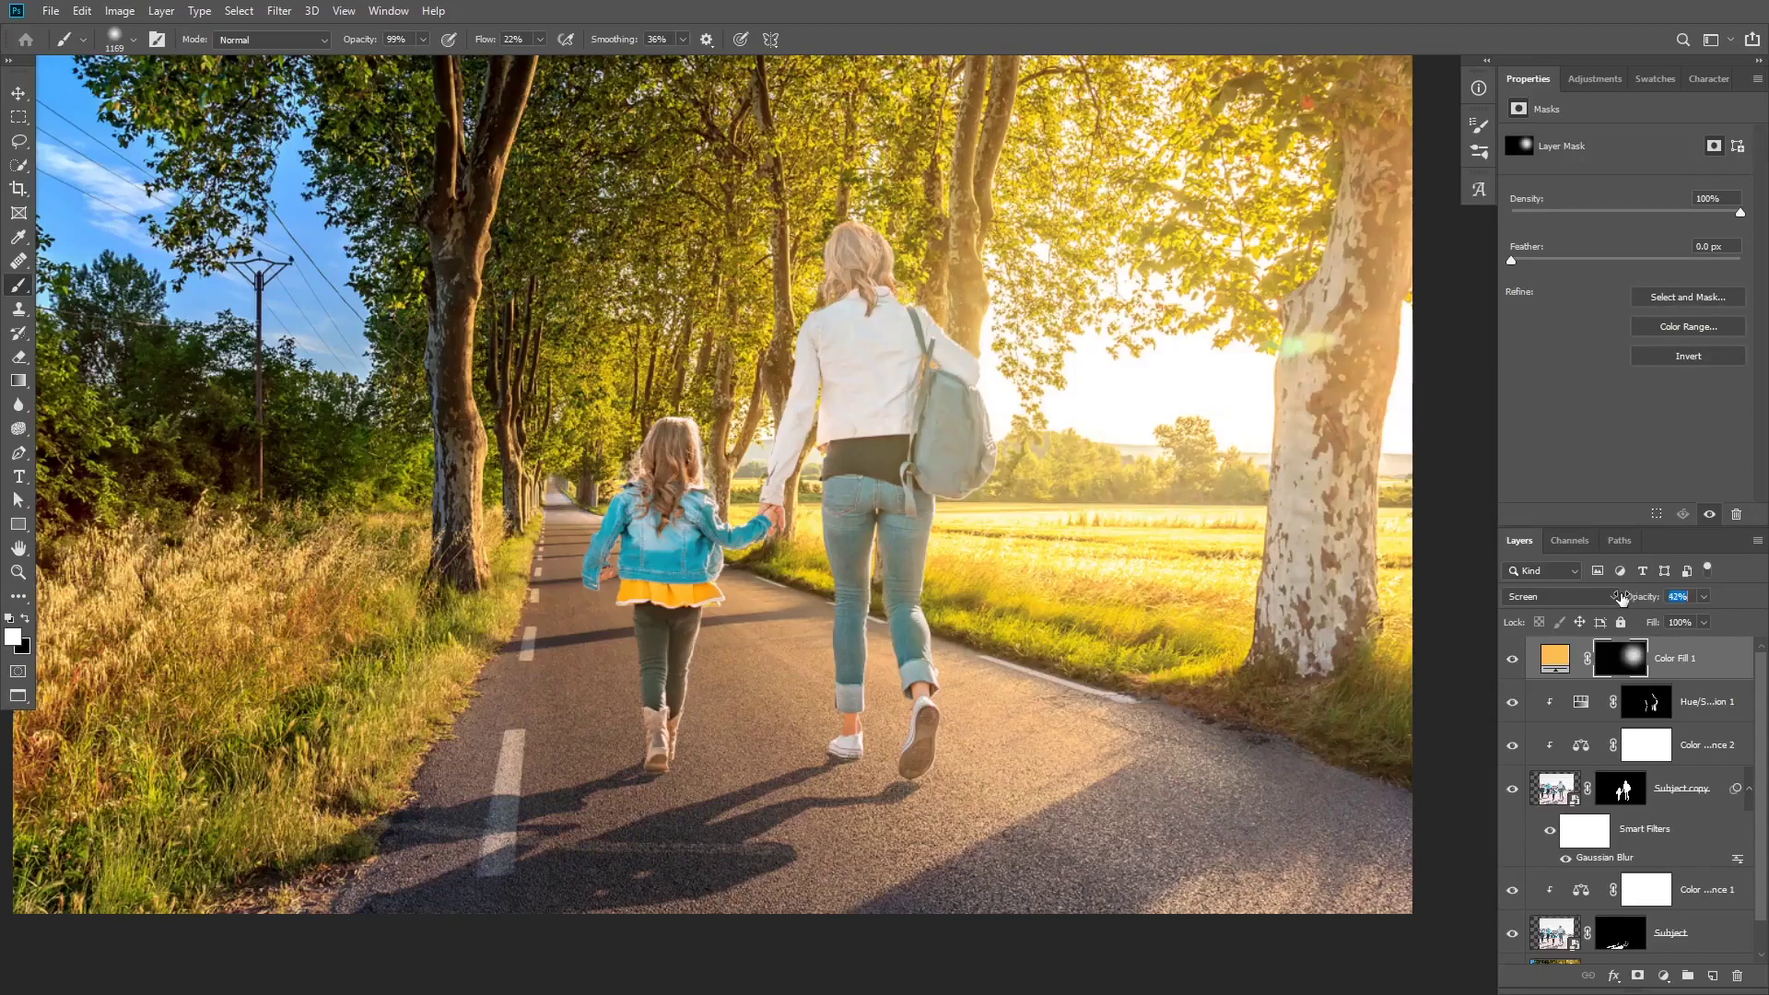
pyautogui.click(1513, 659)
pyautogui.click(1513, 659)
pyautogui.click(1513, 659)
# Add a clipped Levels adjustment directly above the Hue/Saturation layer and set its blend mode to Luminosity
pyautogui.press('h')
pyautogui.moveTo(900, 478); pyautogui.dragTo(909, 517)
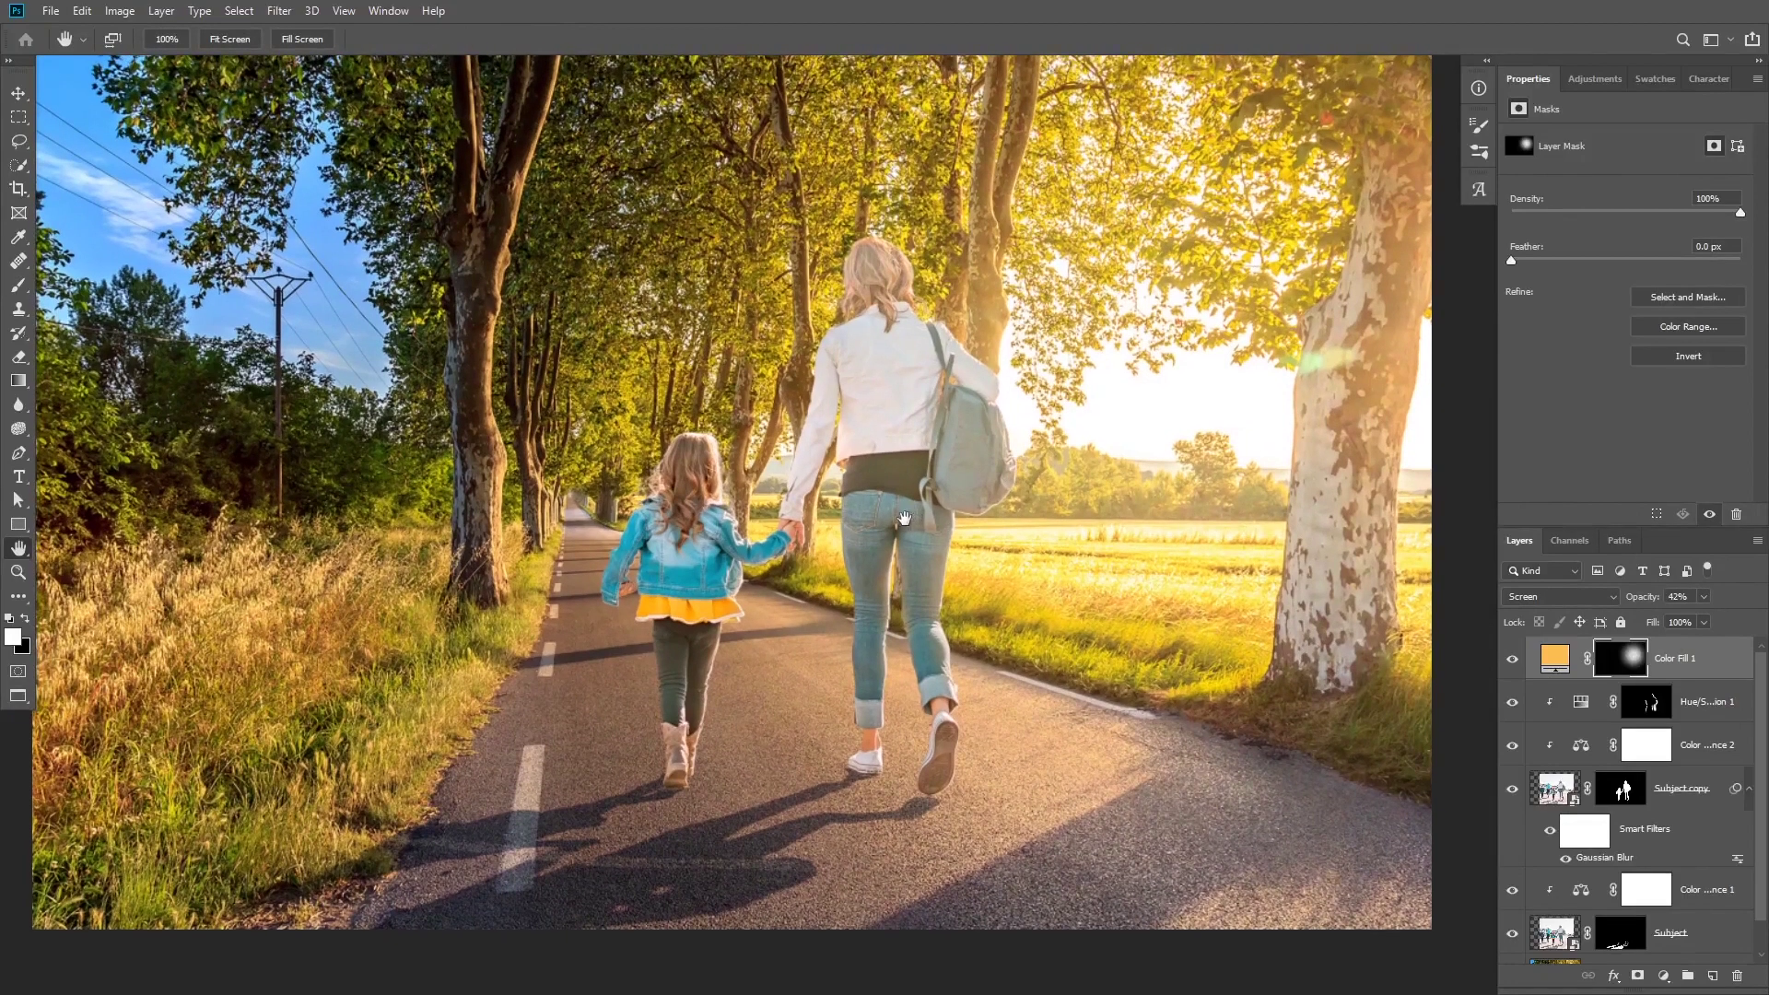
pyautogui.click(1707, 704)
pyautogui.click(1667, 979)
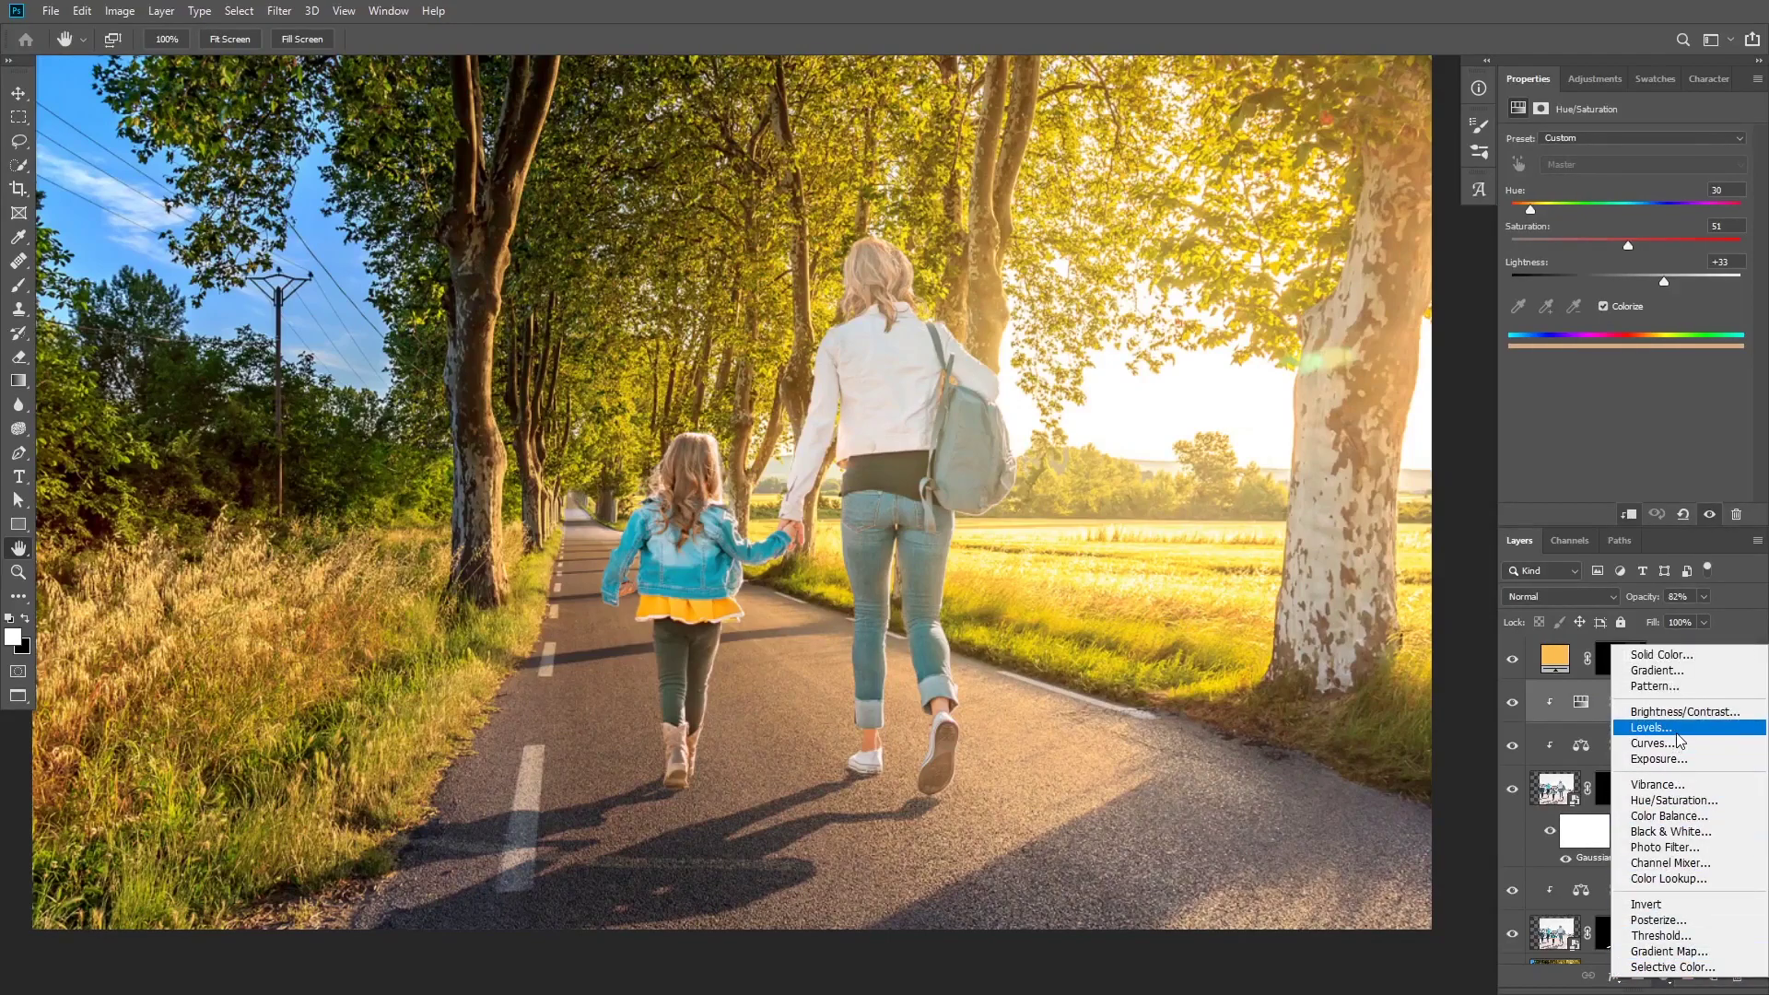
pyautogui.click(1651, 727)
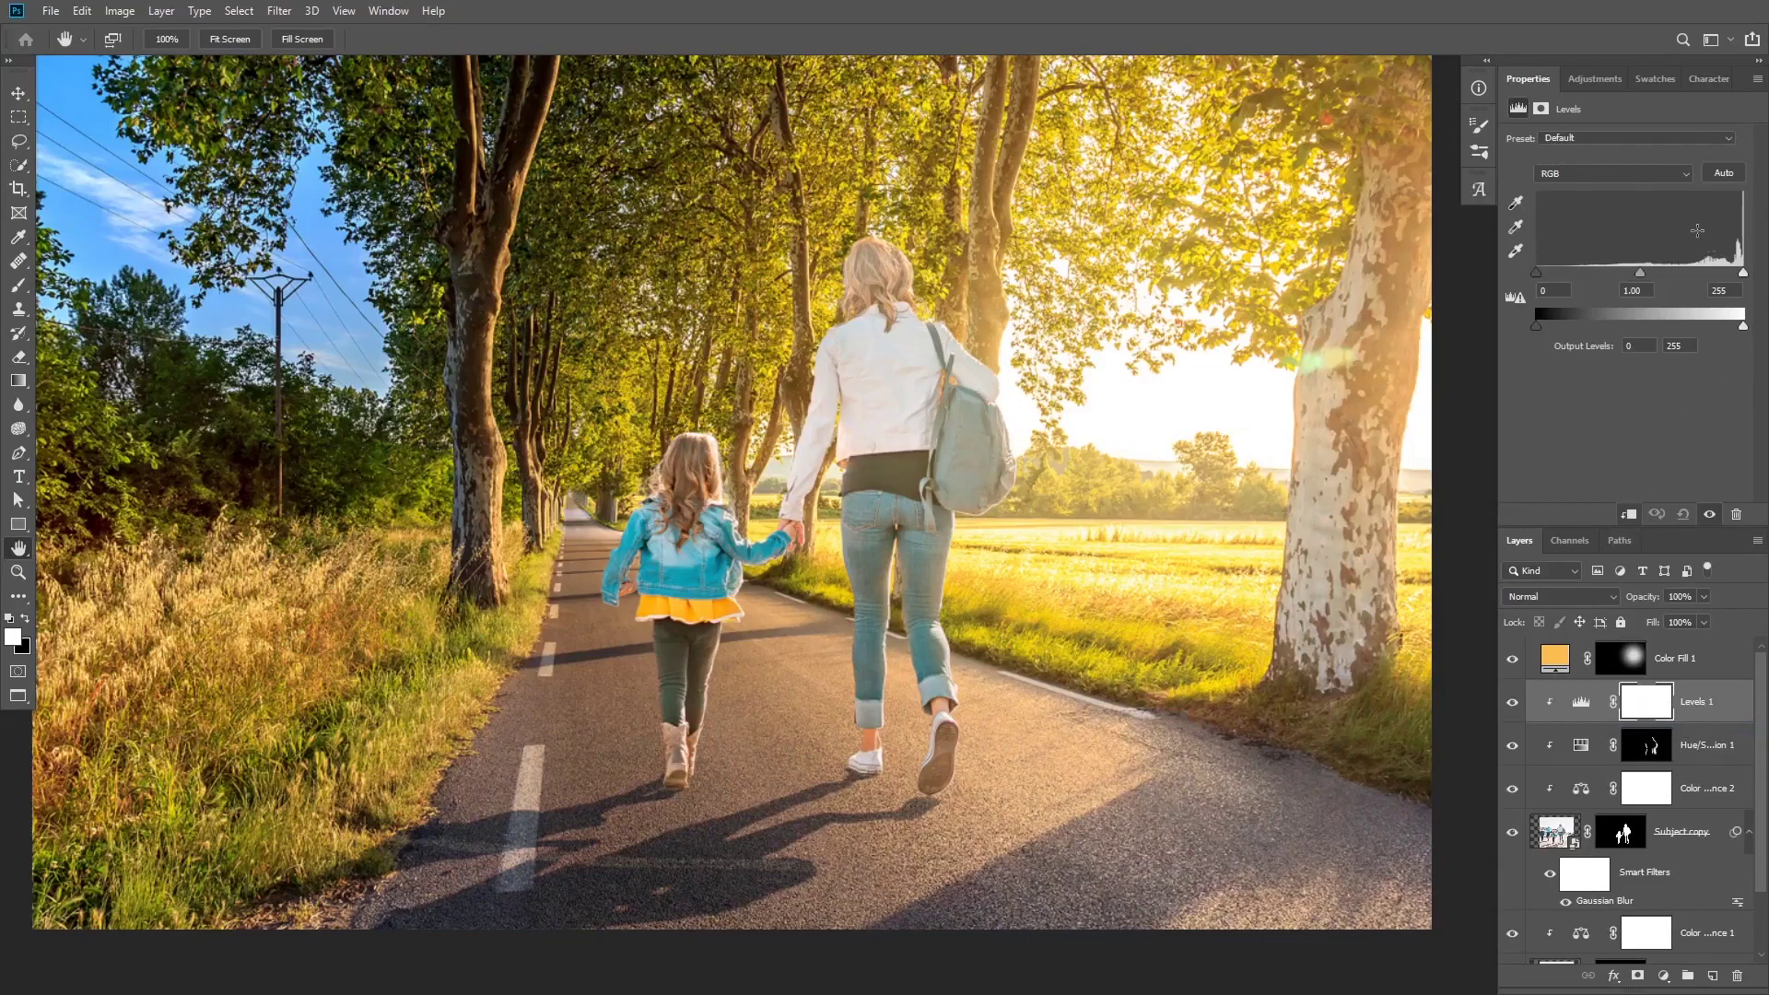
pyautogui.click(1551, 597)
pyautogui.click(1531, 942)
# Darken the woman and girl by setting Levels 1's midtone input to 0.58, and compare before and after
pyautogui.moveTo(1642, 271); pyautogui.dragTo(1663, 269)
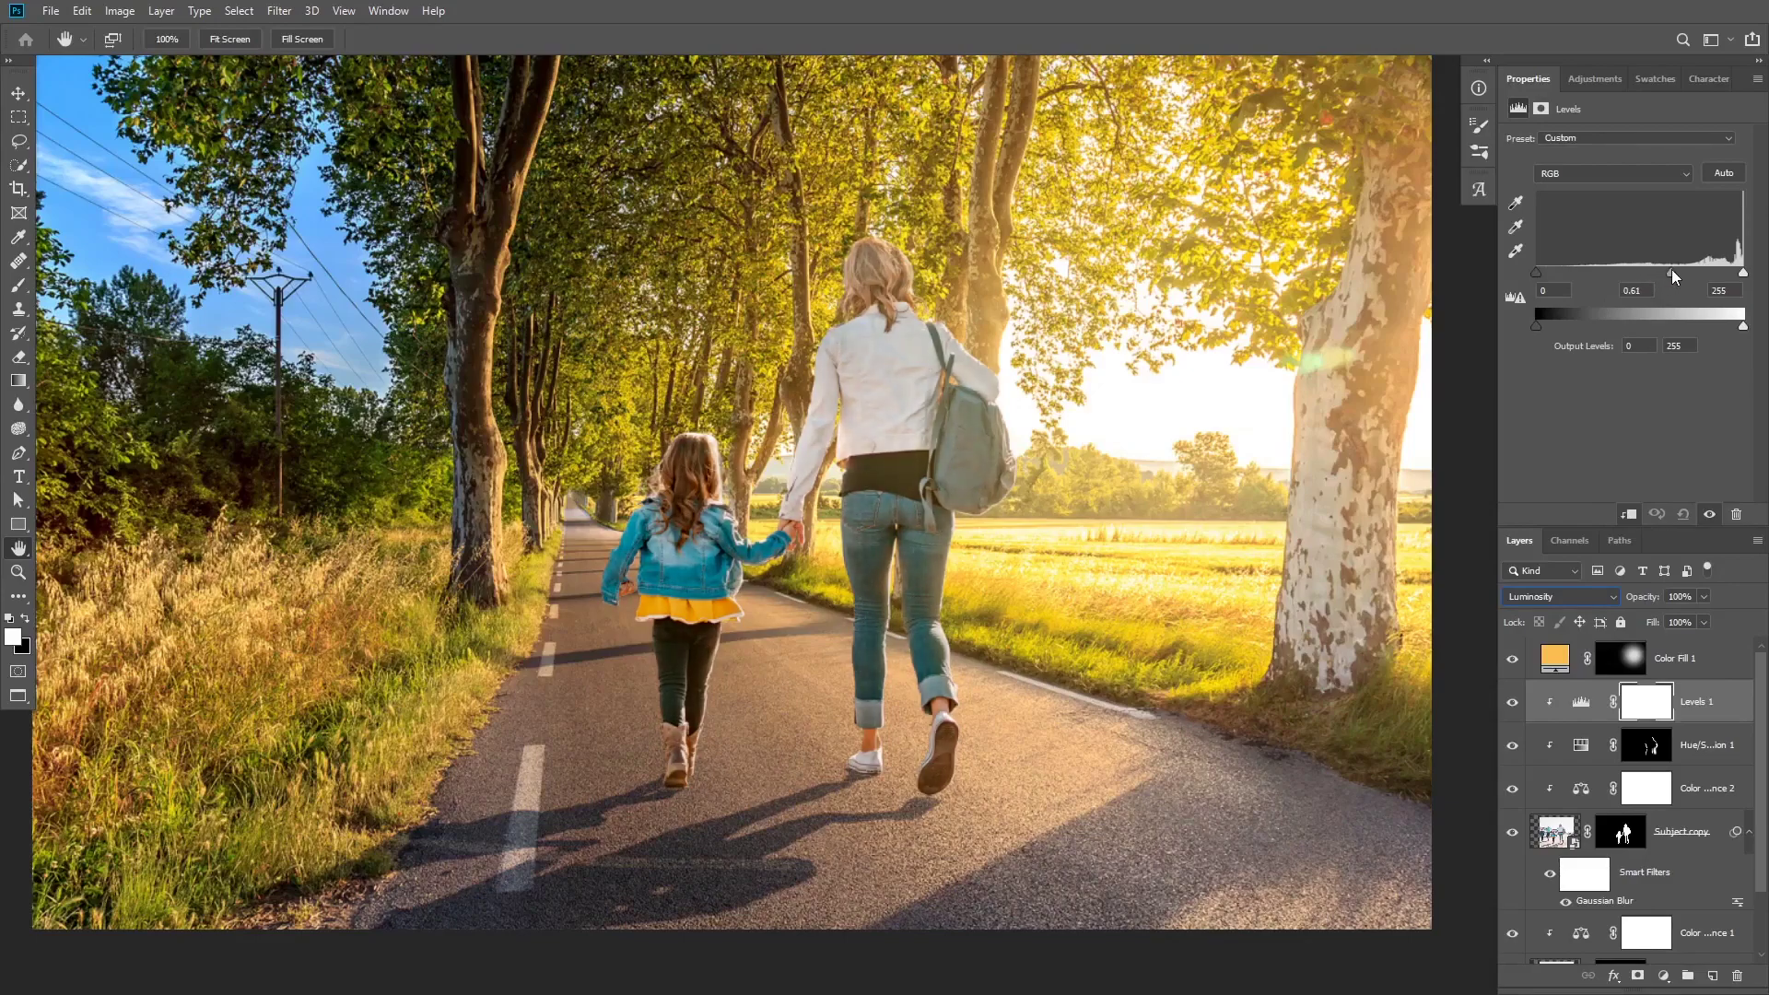
pyautogui.click(1512, 703)
pyautogui.click(1511, 703)
# Add a second clipped Levels adjustment above Levels 1 with midtones at 0.75 and output white at 199
pyautogui.click(1674, 975)
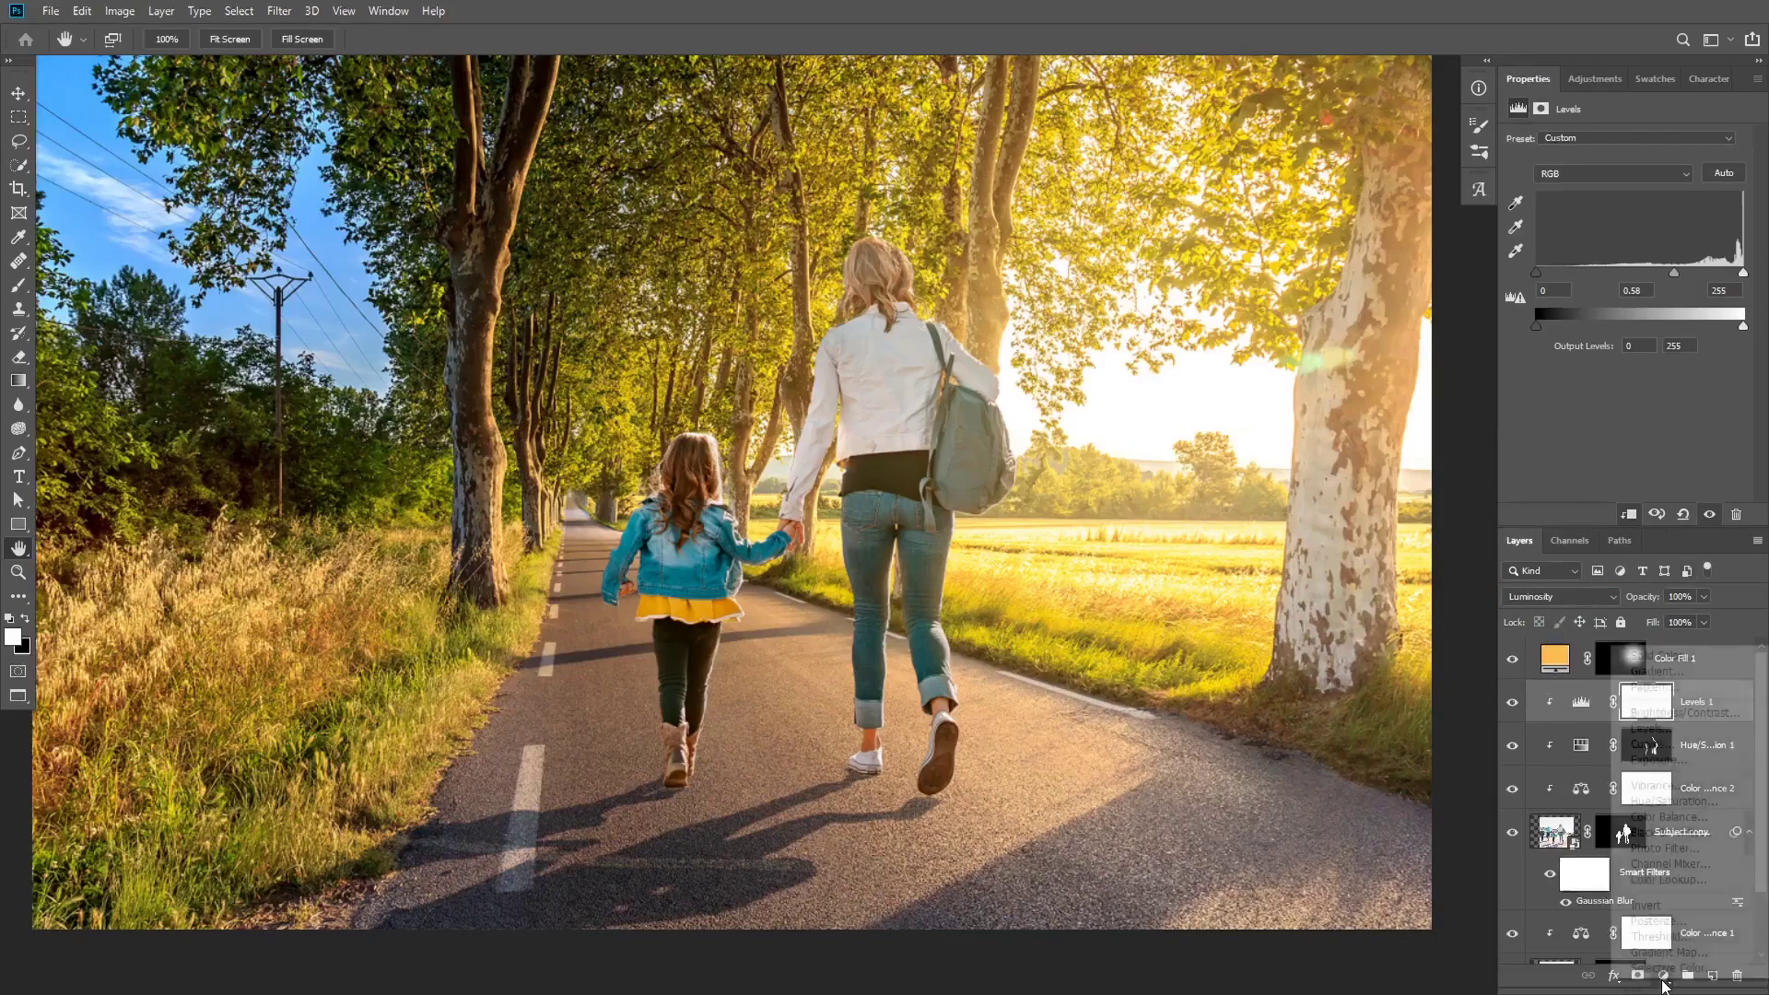
pyautogui.click(1674, 737)
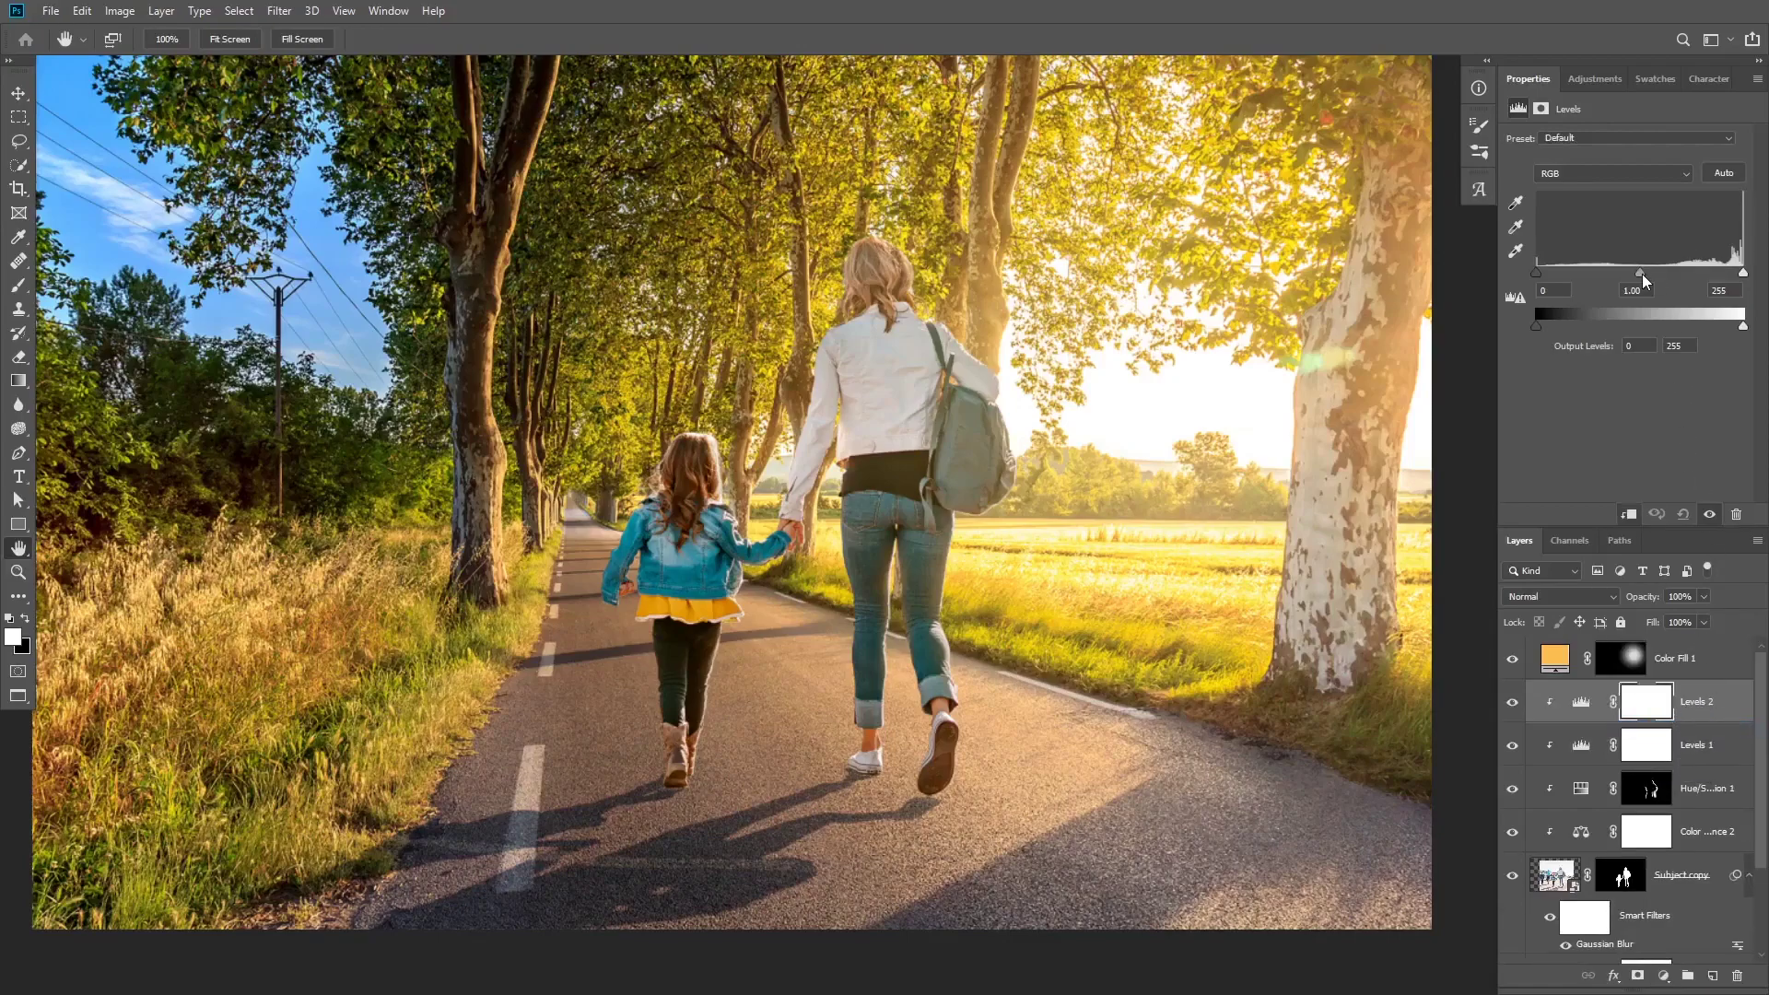
pyautogui.moveTo(1646, 271); pyautogui.dragTo(1659, 271)
pyautogui.moveTo(1741, 330); pyautogui.dragTo(1706, 334)
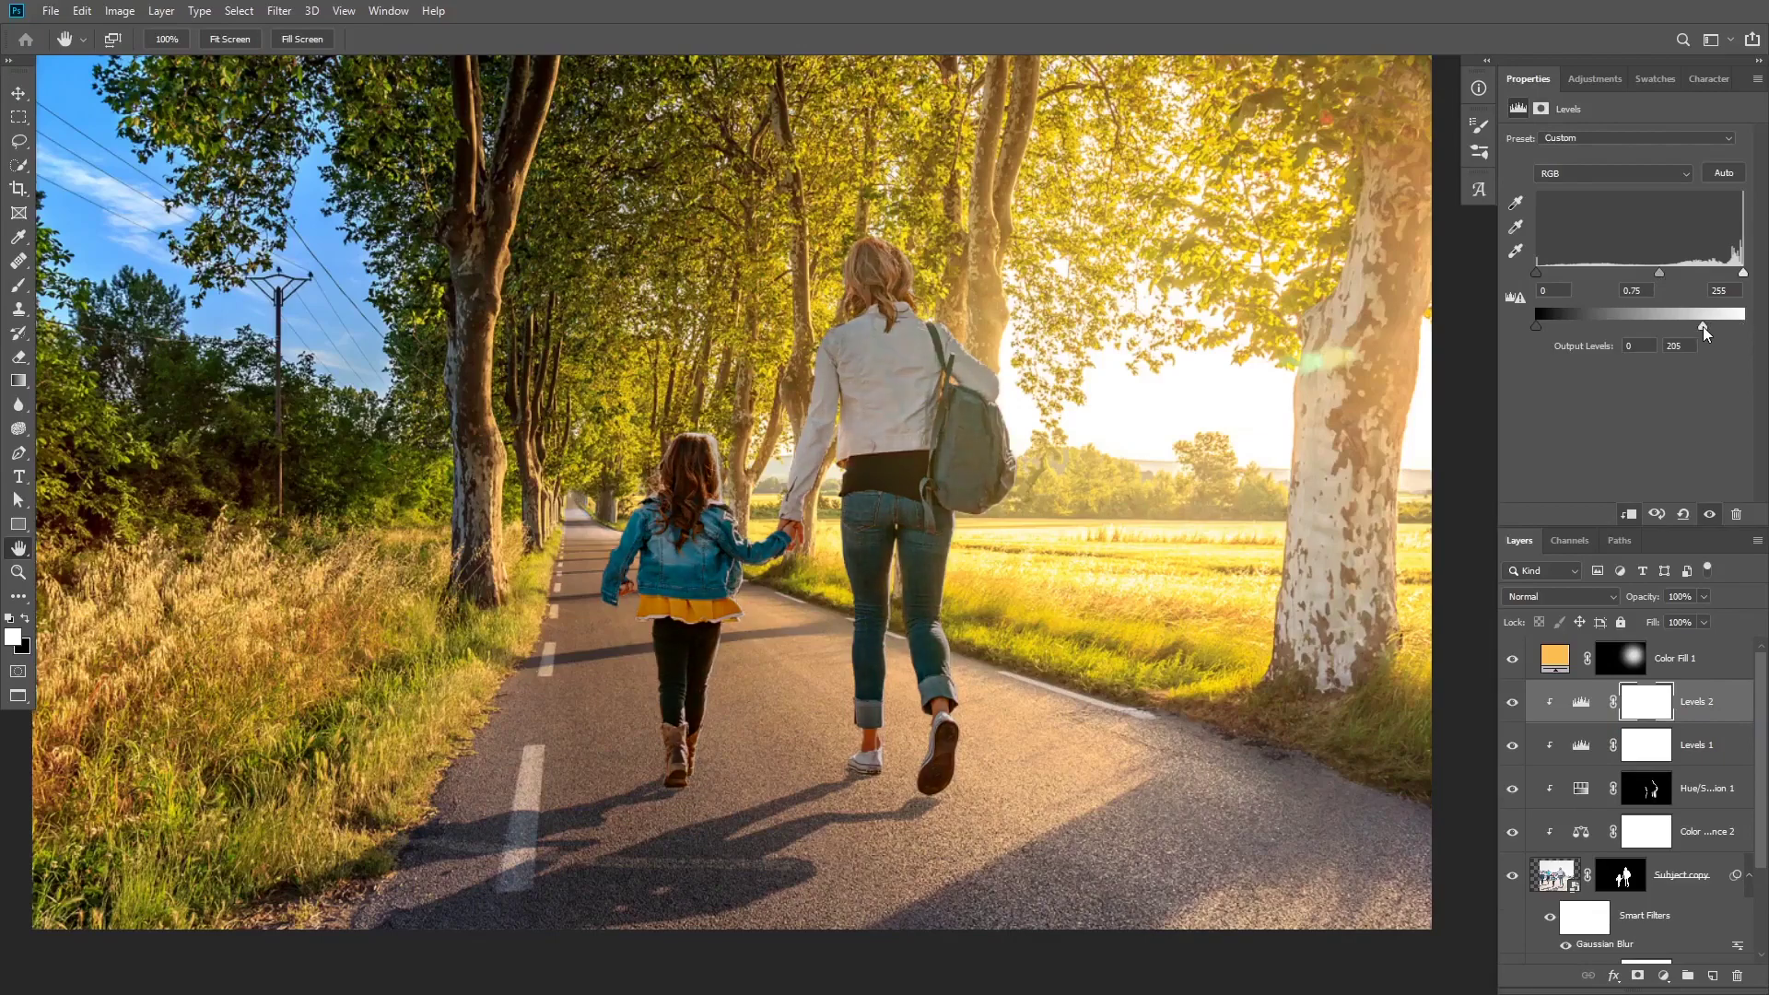
# Set Levels 2's blend mode to Luminosity and soften its darkening with output white 213 and lighter midtones
pyautogui.click(1545, 598)
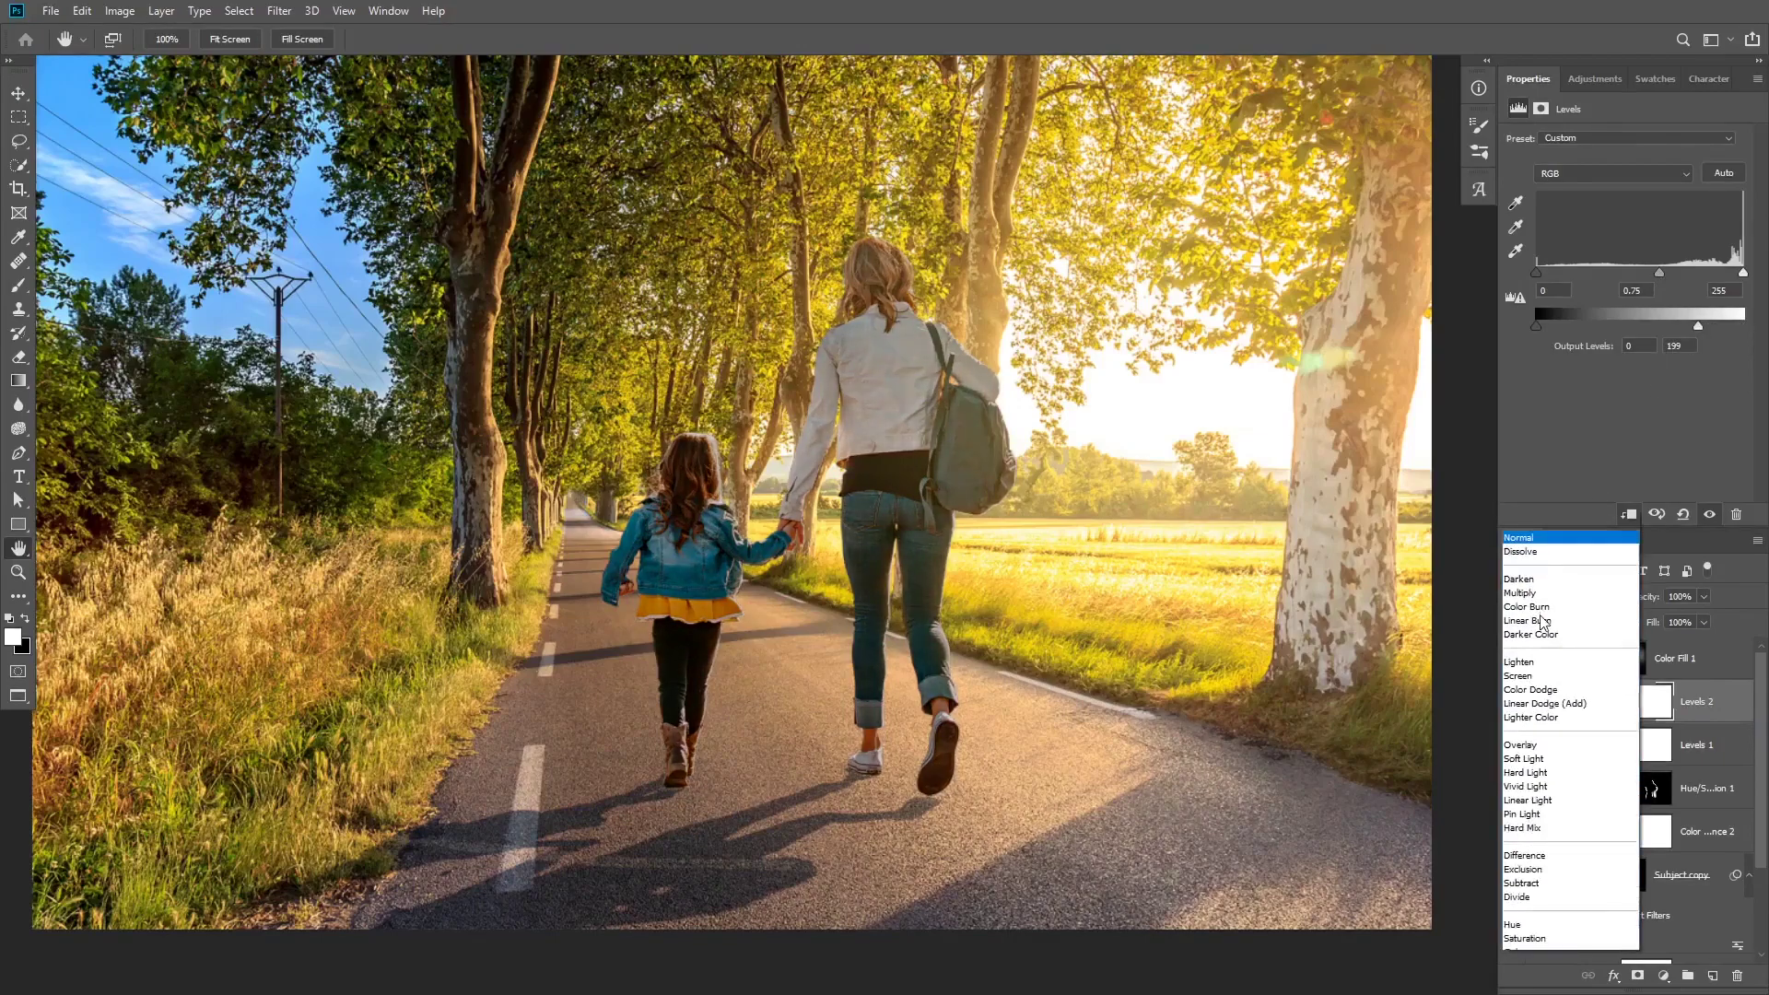
pyautogui.click(1532, 934)
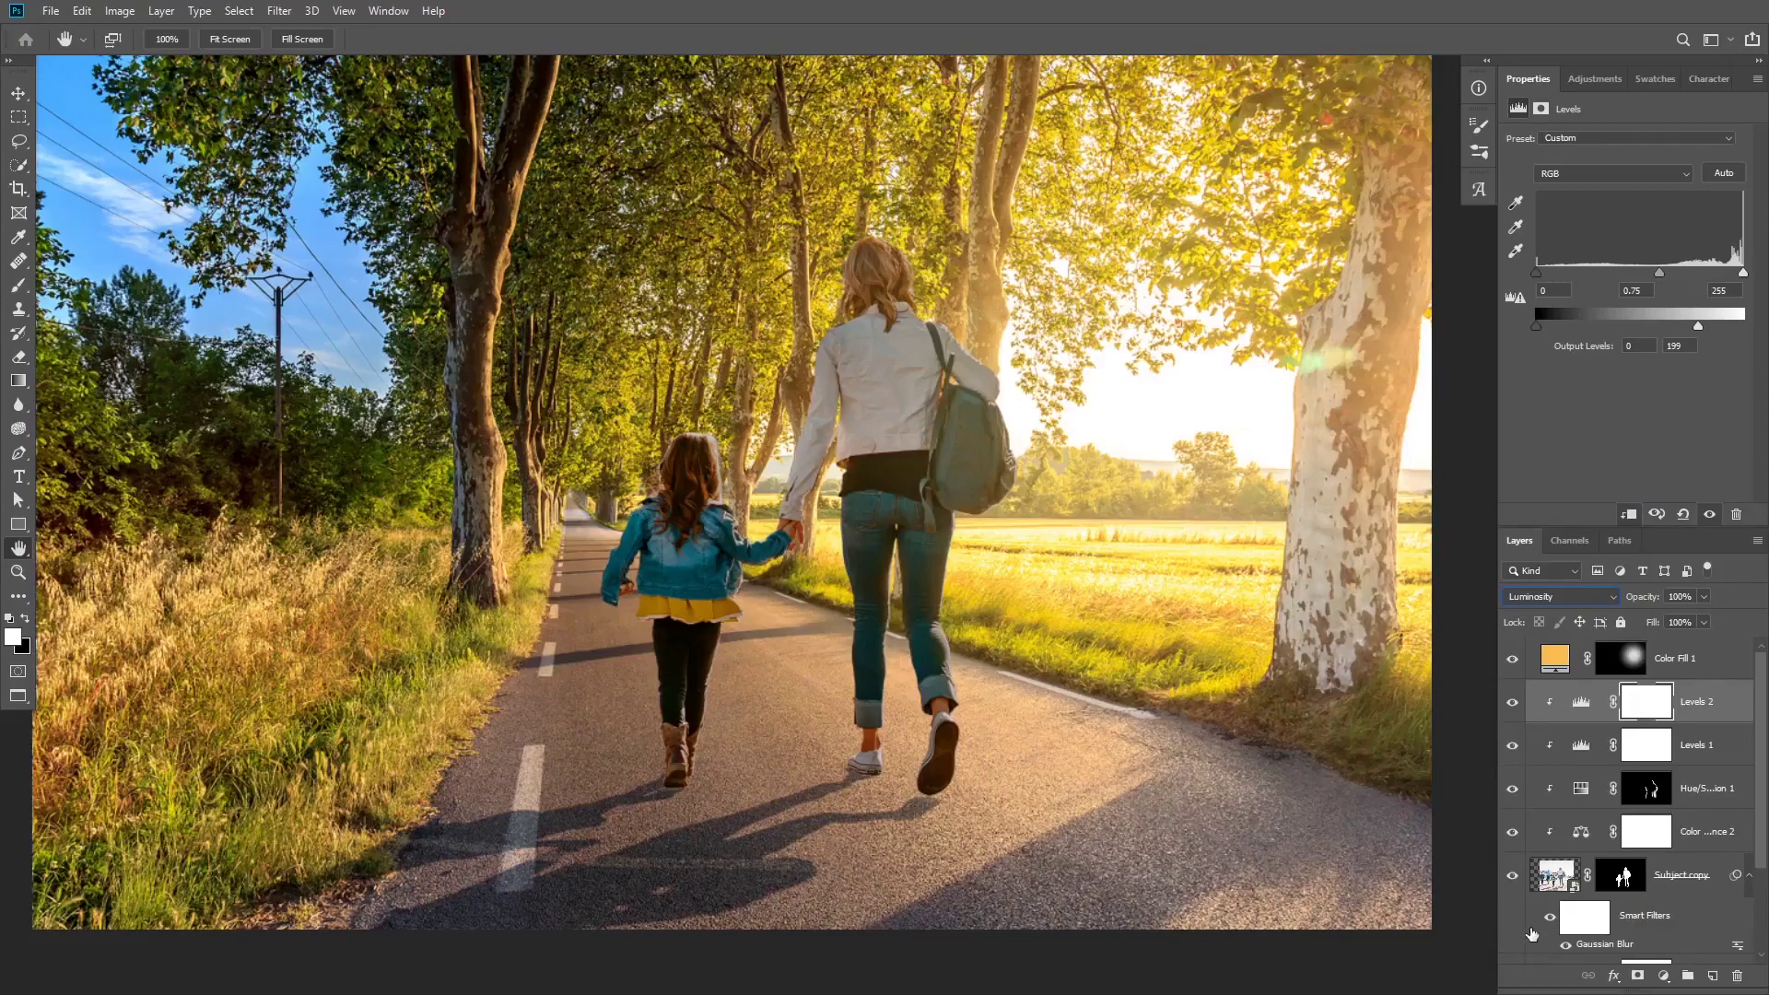
pyautogui.click(1633, 698)
pyautogui.click(1581, 702)
pyautogui.moveTo(1702, 328); pyautogui.dragTo(1710, 329)
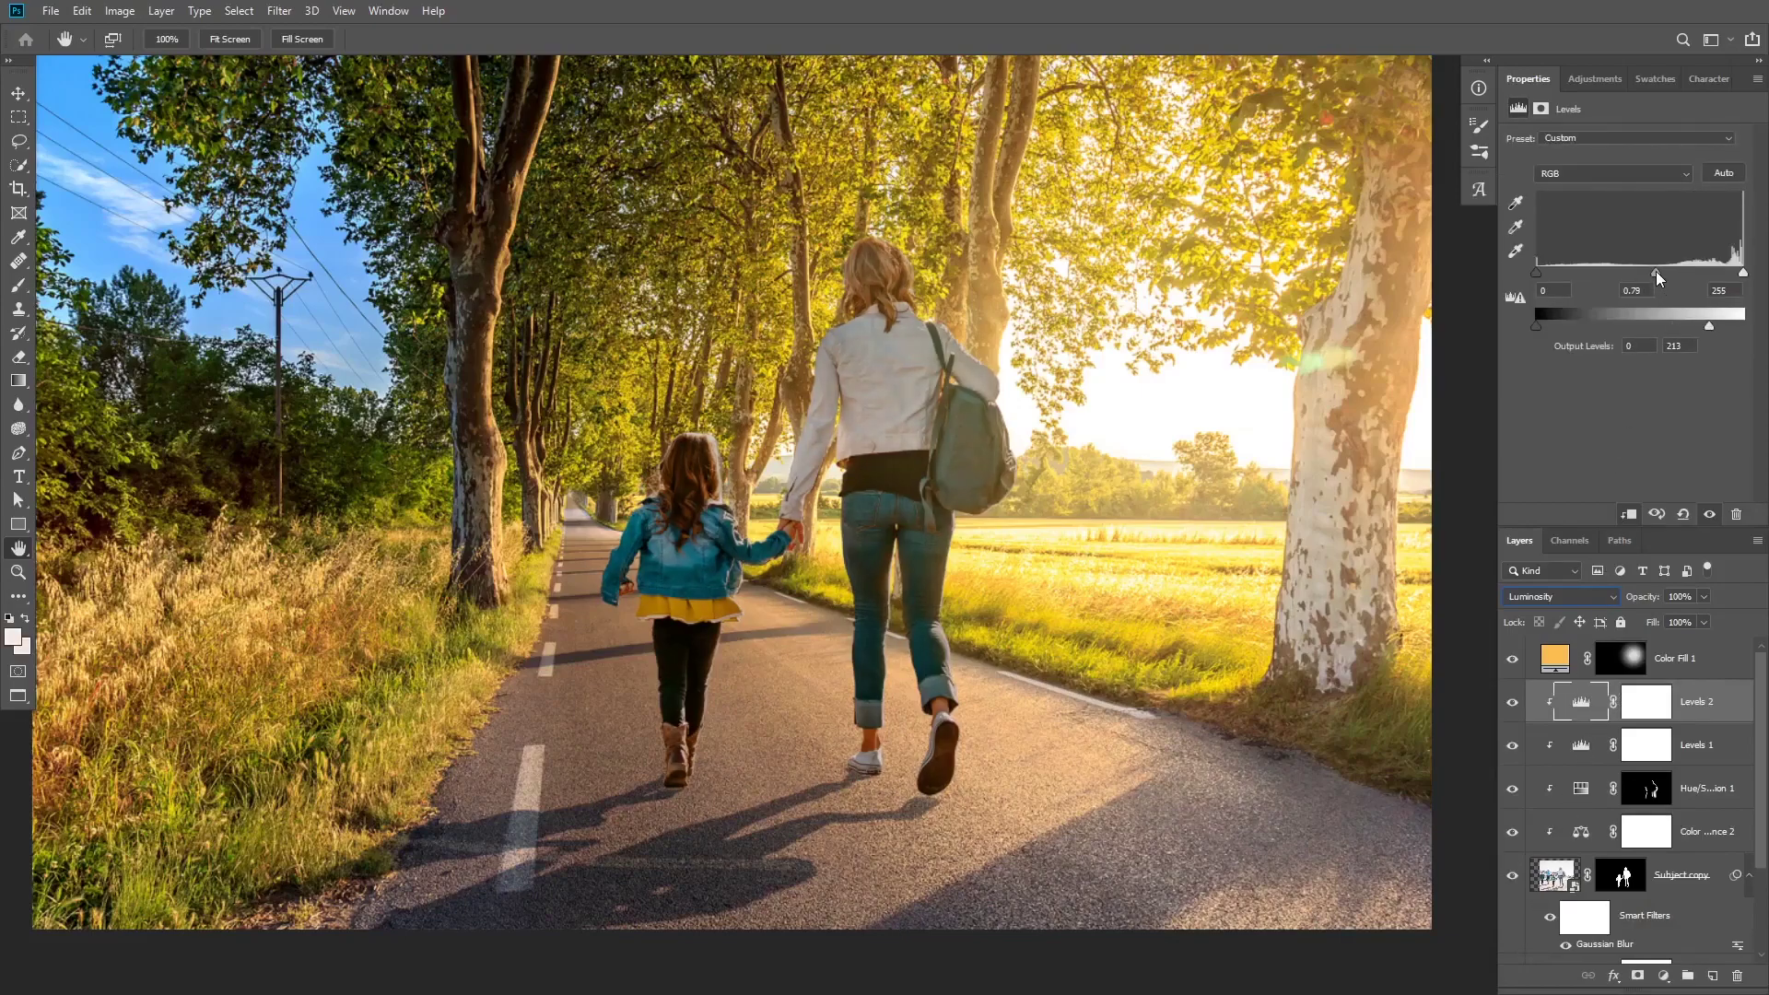
pyautogui.moveTo(1656, 273); pyautogui.dragTo(1643, 273)
# Invert Levels 2's mask to black and ready the Brush tool for painting on it
pyautogui.click(1646, 705)
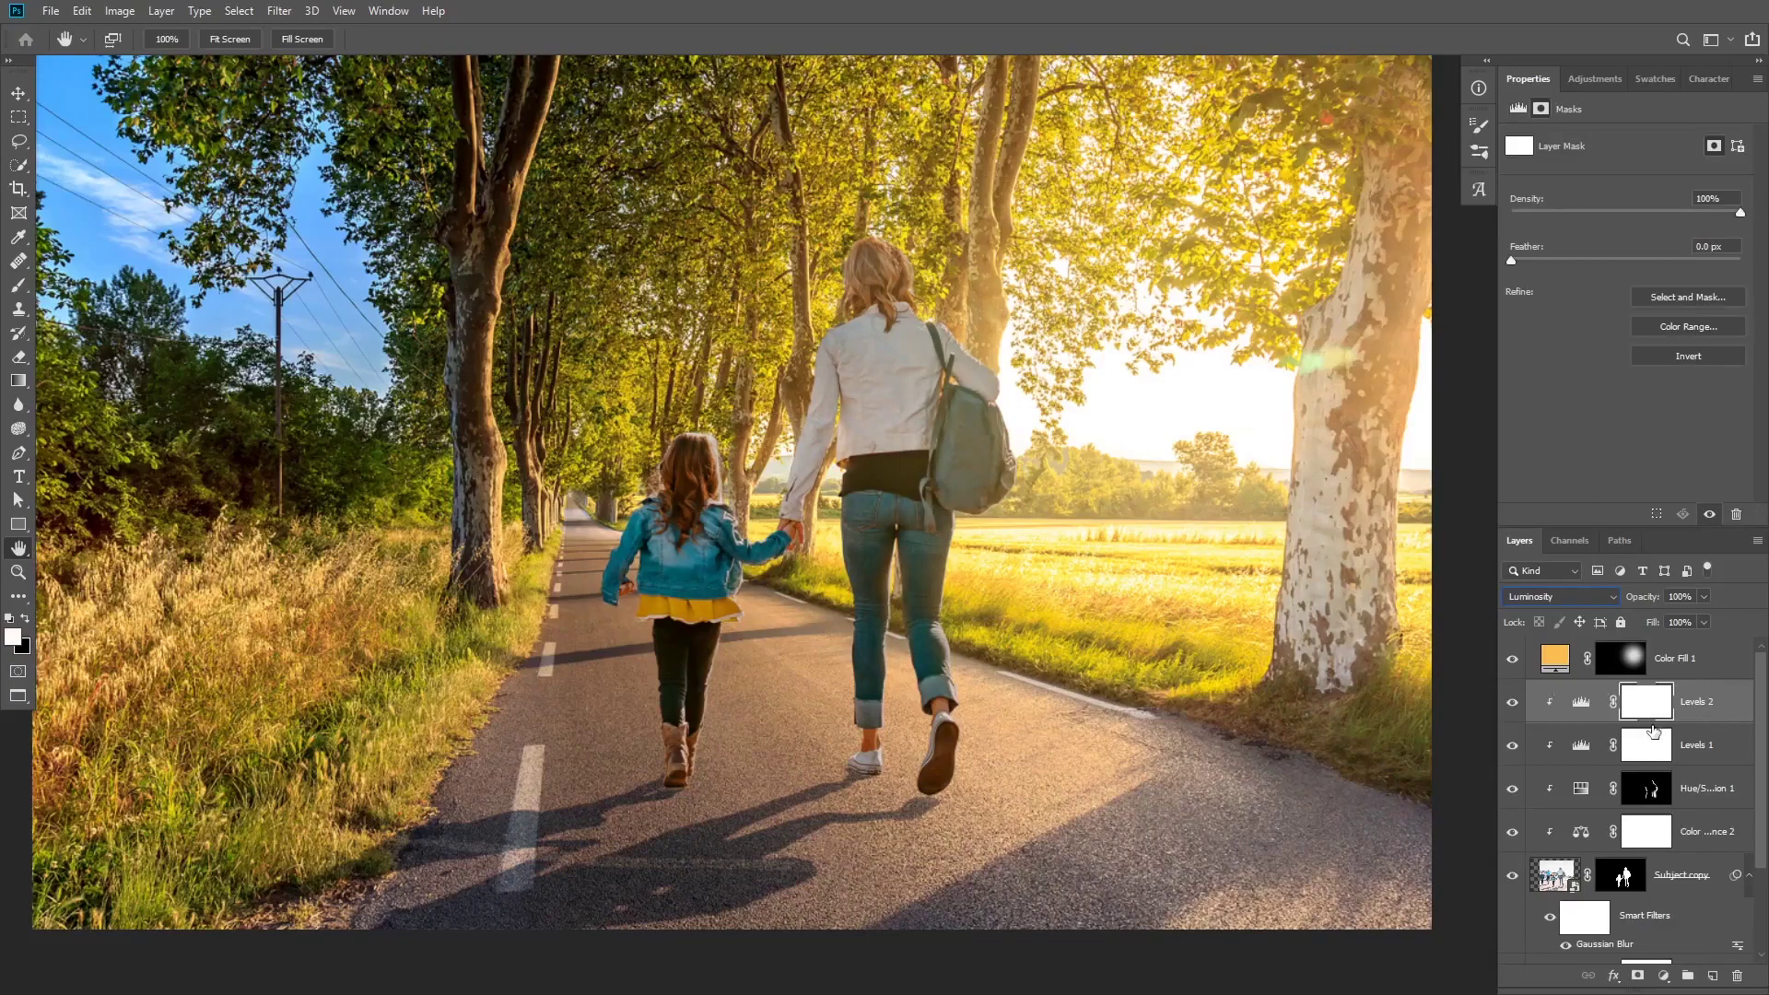
pyautogui.hotkey('ctrl', 'i')
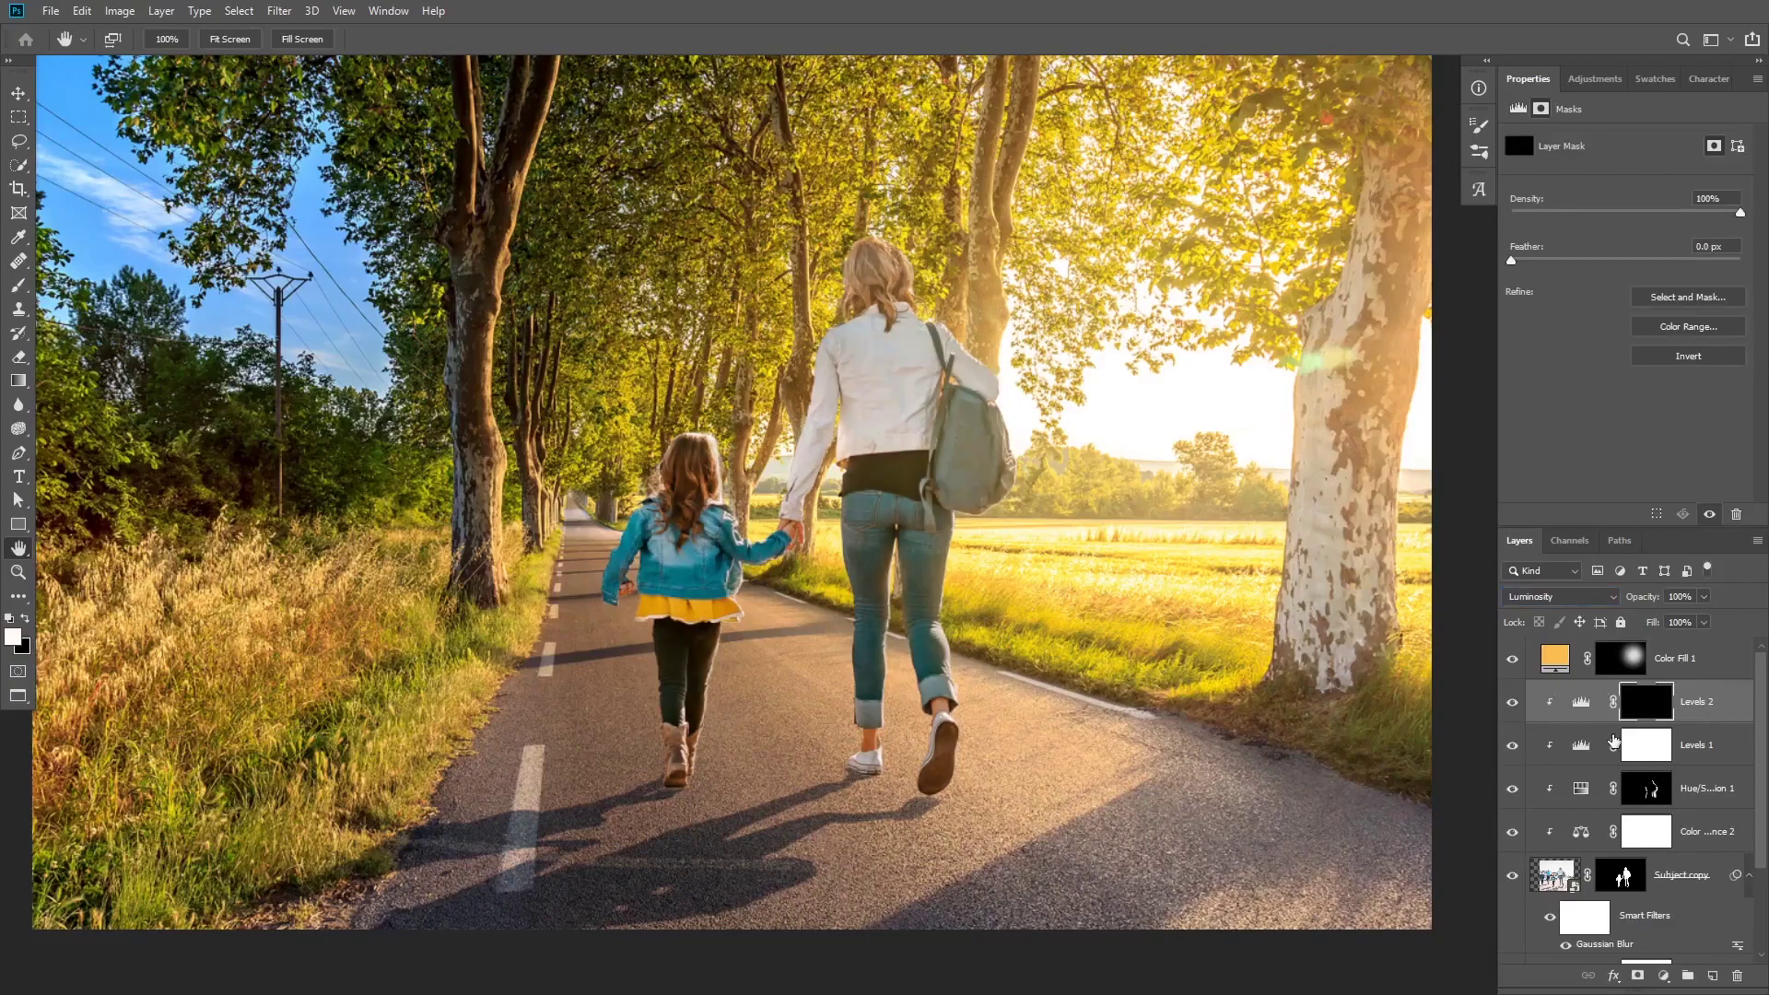
pyautogui.press('b')
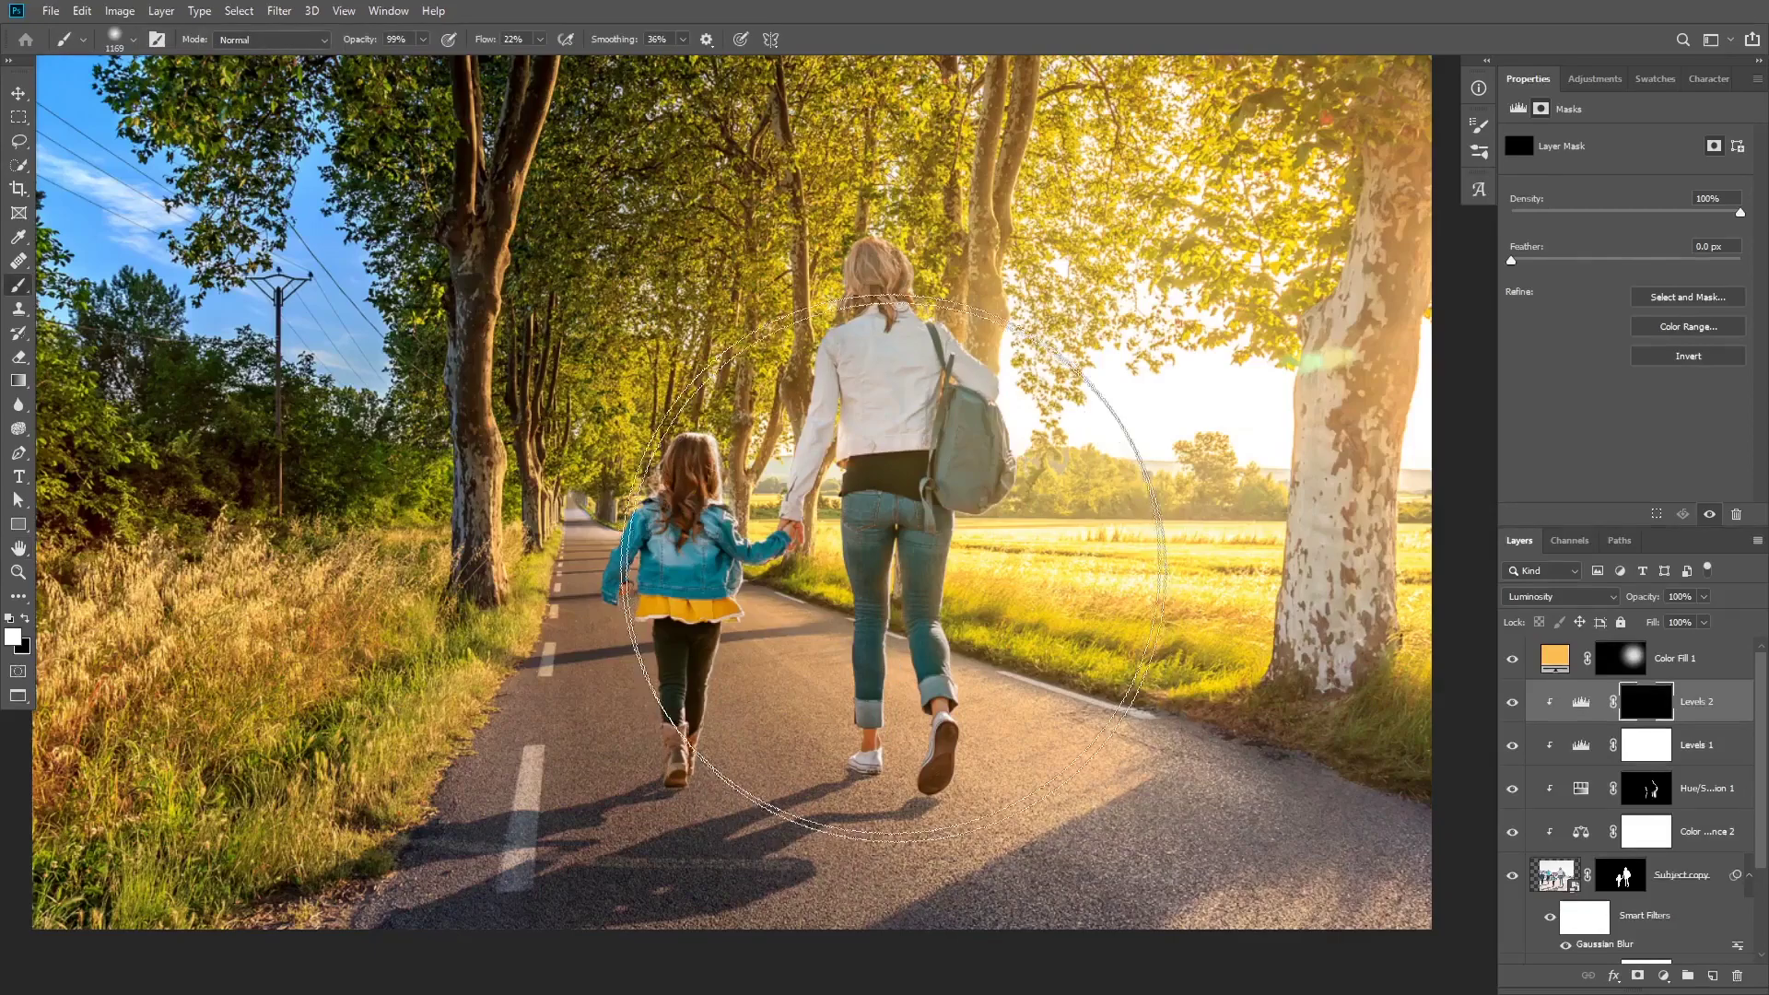
# Paint white on Levels 2's mask over the woman's and girl's shaded sides with a small soft brush at 98% flow
pyautogui.moveTo(820, 380)
pyautogui.mouseDown()
pyautogui.moveTo(590, 461)
pyautogui.moveTo(547, 449)
pyautogui.mouseUp()
pyautogui.moveTo(830, 461)
pyautogui.mouseDown()
pyautogui.moveTo(846, 378)
pyautogui.moveTo(840, 424)
pyautogui.mouseUp()
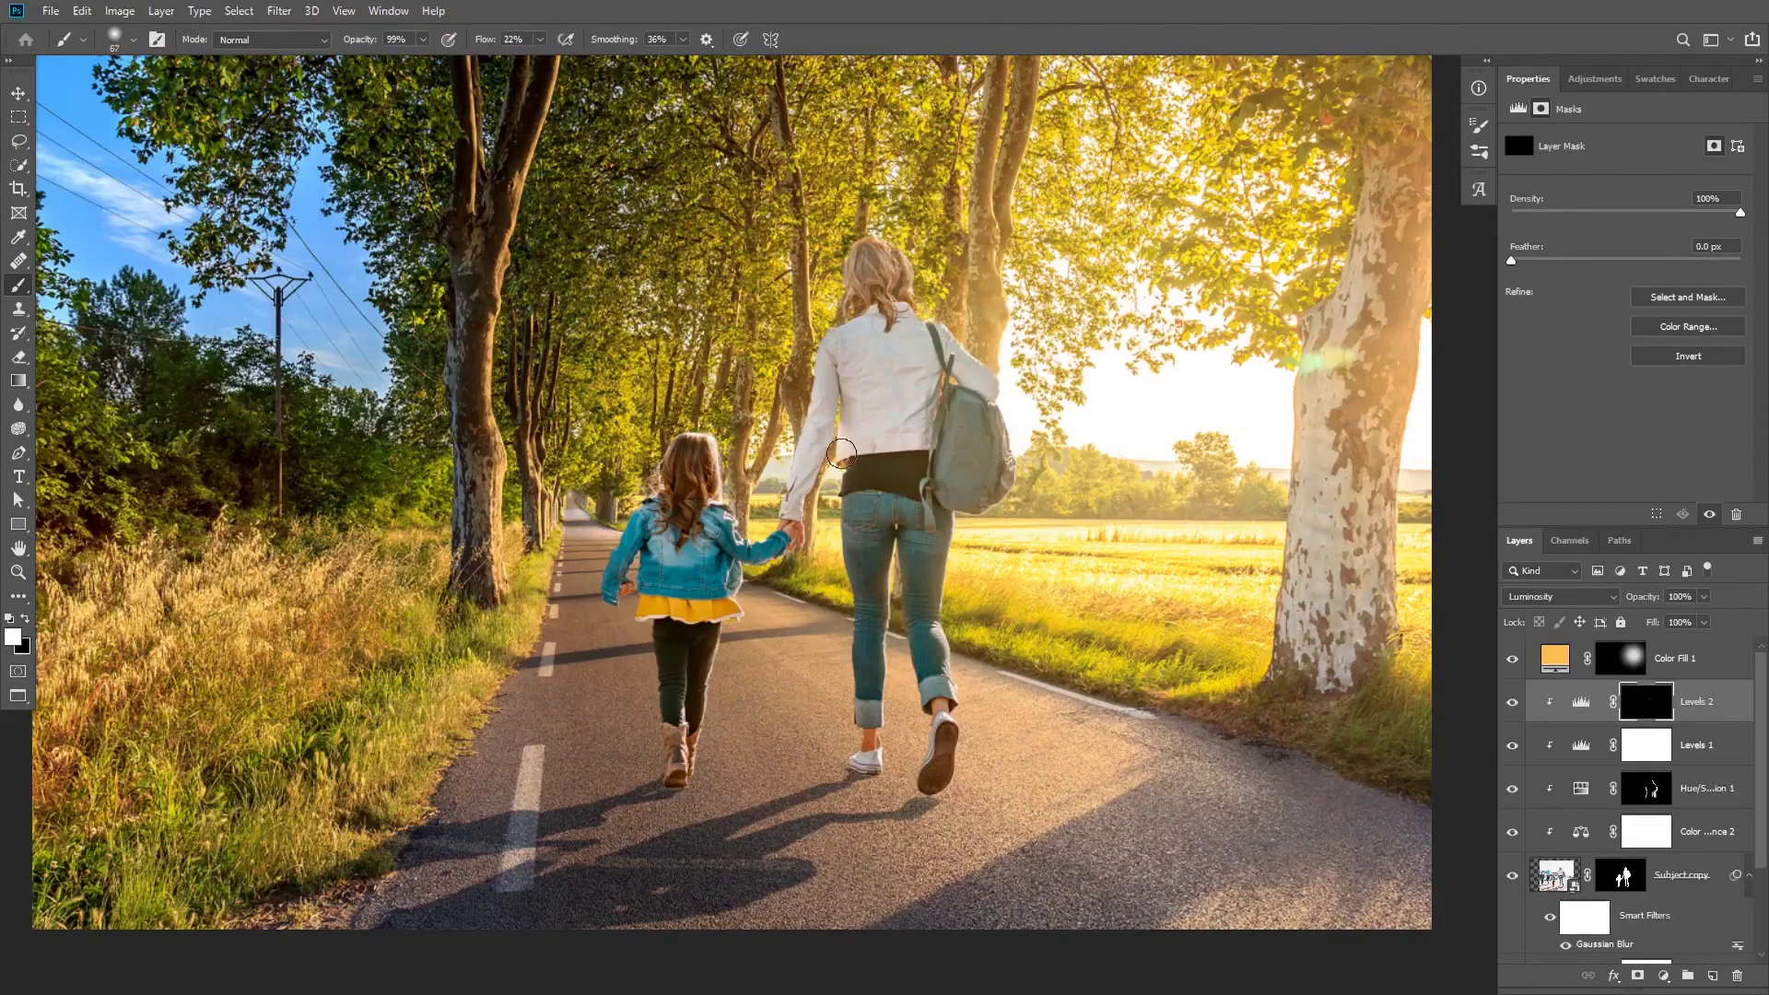
pyautogui.moveTo(479, 44); pyautogui.dragTo(514, 40)
pyautogui.moveTo(846, 534)
pyautogui.mouseDown()
pyautogui.moveTo(852, 618)
pyautogui.moveTo(833, 529)
pyautogui.moveTo(861, 759)
pyautogui.moveTo(829, 769)
pyautogui.moveTo(841, 606)
pyautogui.moveTo(936, 744)
pyautogui.moveTo(905, 786)
pyautogui.moveTo(924, 709)
pyautogui.moveTo(888, 538)
pyautogui.moveTo(929, 478)
pyautogui.moveTo(945, 486)
pyautogui.moveTo(963, 405)
pyautogui.moveTo(843, 374)
pyautogui.moveTo(807, 504)
pyautogui.moveTo(852, 417)
pyautogui.moveTo(844, 477)
pyautogui.moveTo(839, 364)
pyautogui.moveTo(828, 474)
pyautogui.moveTo(808, 376)
pyautogui.moveTo(783, 519)
pyautogui.moveTo(848, 419)
pyautogui.mouseUp()
pyautogui.keyDown('alt'); pyautogui.rightClick(845, 407); pyautogui.keyUp('alt')
pyautogui.moveTo(842, 550)
pyautogui.mouseDown()
pyautogui.moveTo(650, 485)
pyautogui.moveTo(643, 624)
pyautogui.mouseUp()
pyautogui.keyDown('alt'); pyautogui.rightClick(645, 553); pyautogui.keyUp('alt')
pyautogui.moveTo(645, 553)
pyautogui.mouseDown()
pyautogui.moveTo(663, 767)
pyautogui.moveTo(637, 683)
pyautogui.moveTo(640, 581)
pyautogui.moveTo(805, 502)
pyautogui.mouseUp()
pyautogui.press('x')
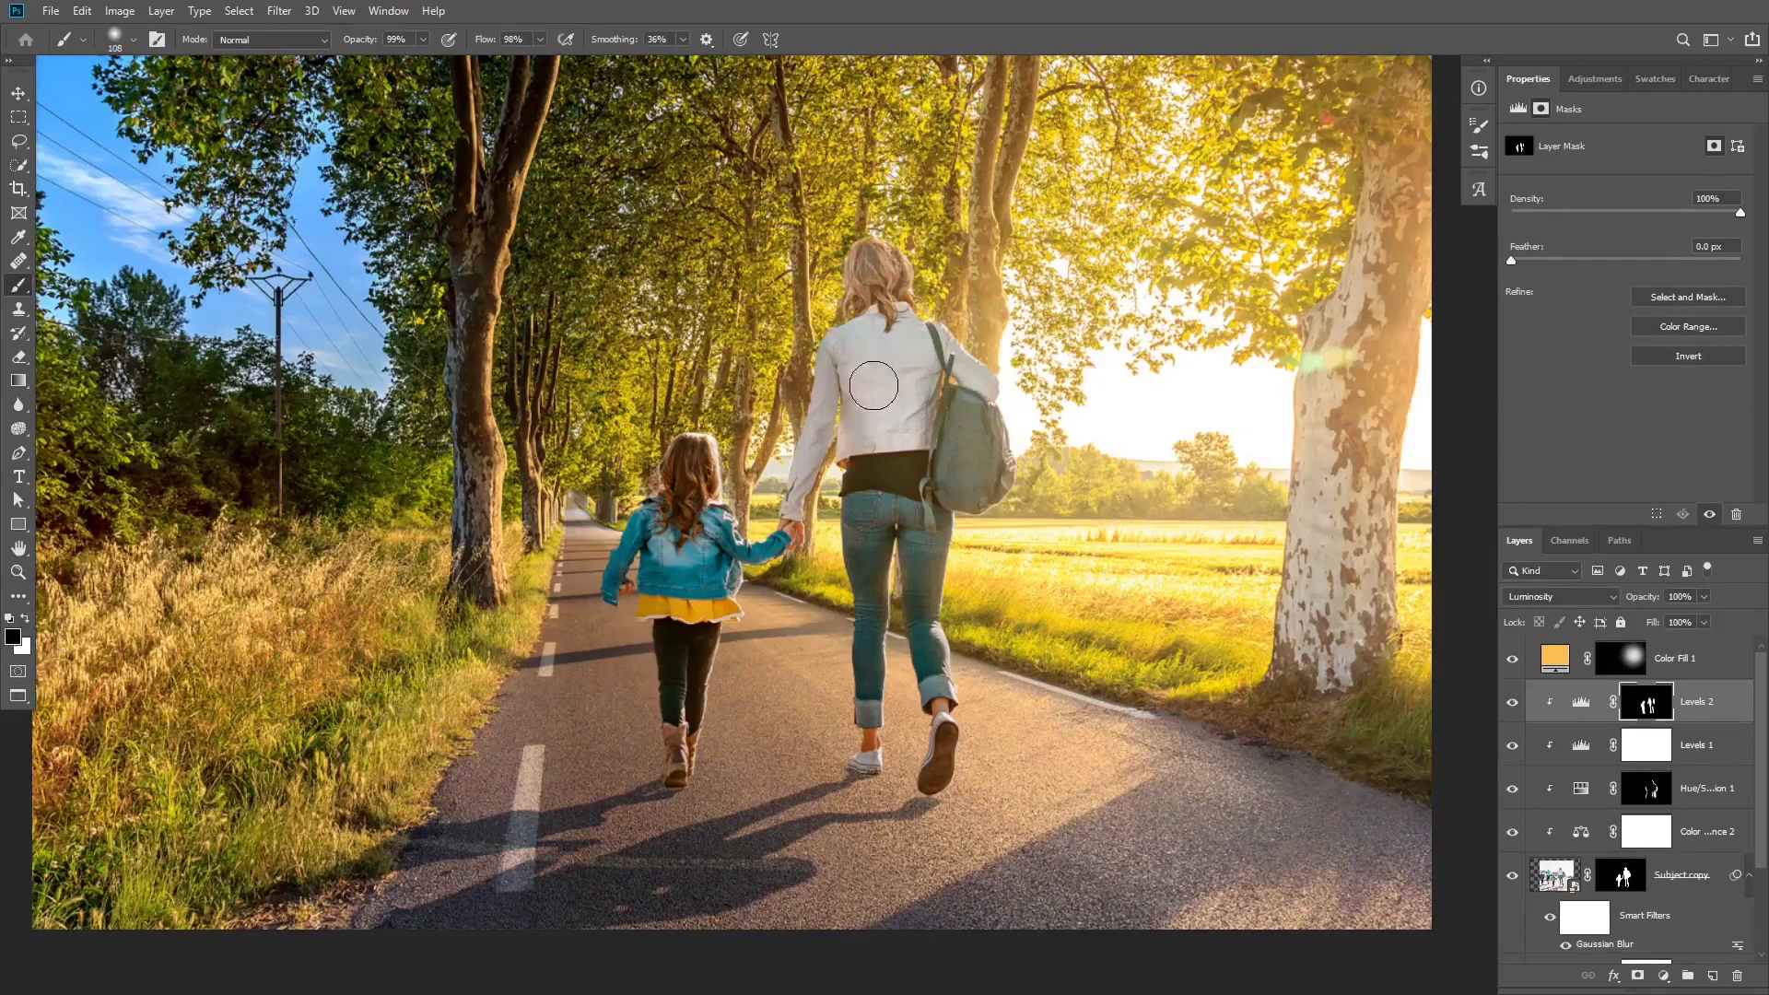
# Compare the composite with and without Levels 2's painted shading
pyautogui.click(1513, 703)
pyautogui.click(1514, 706)
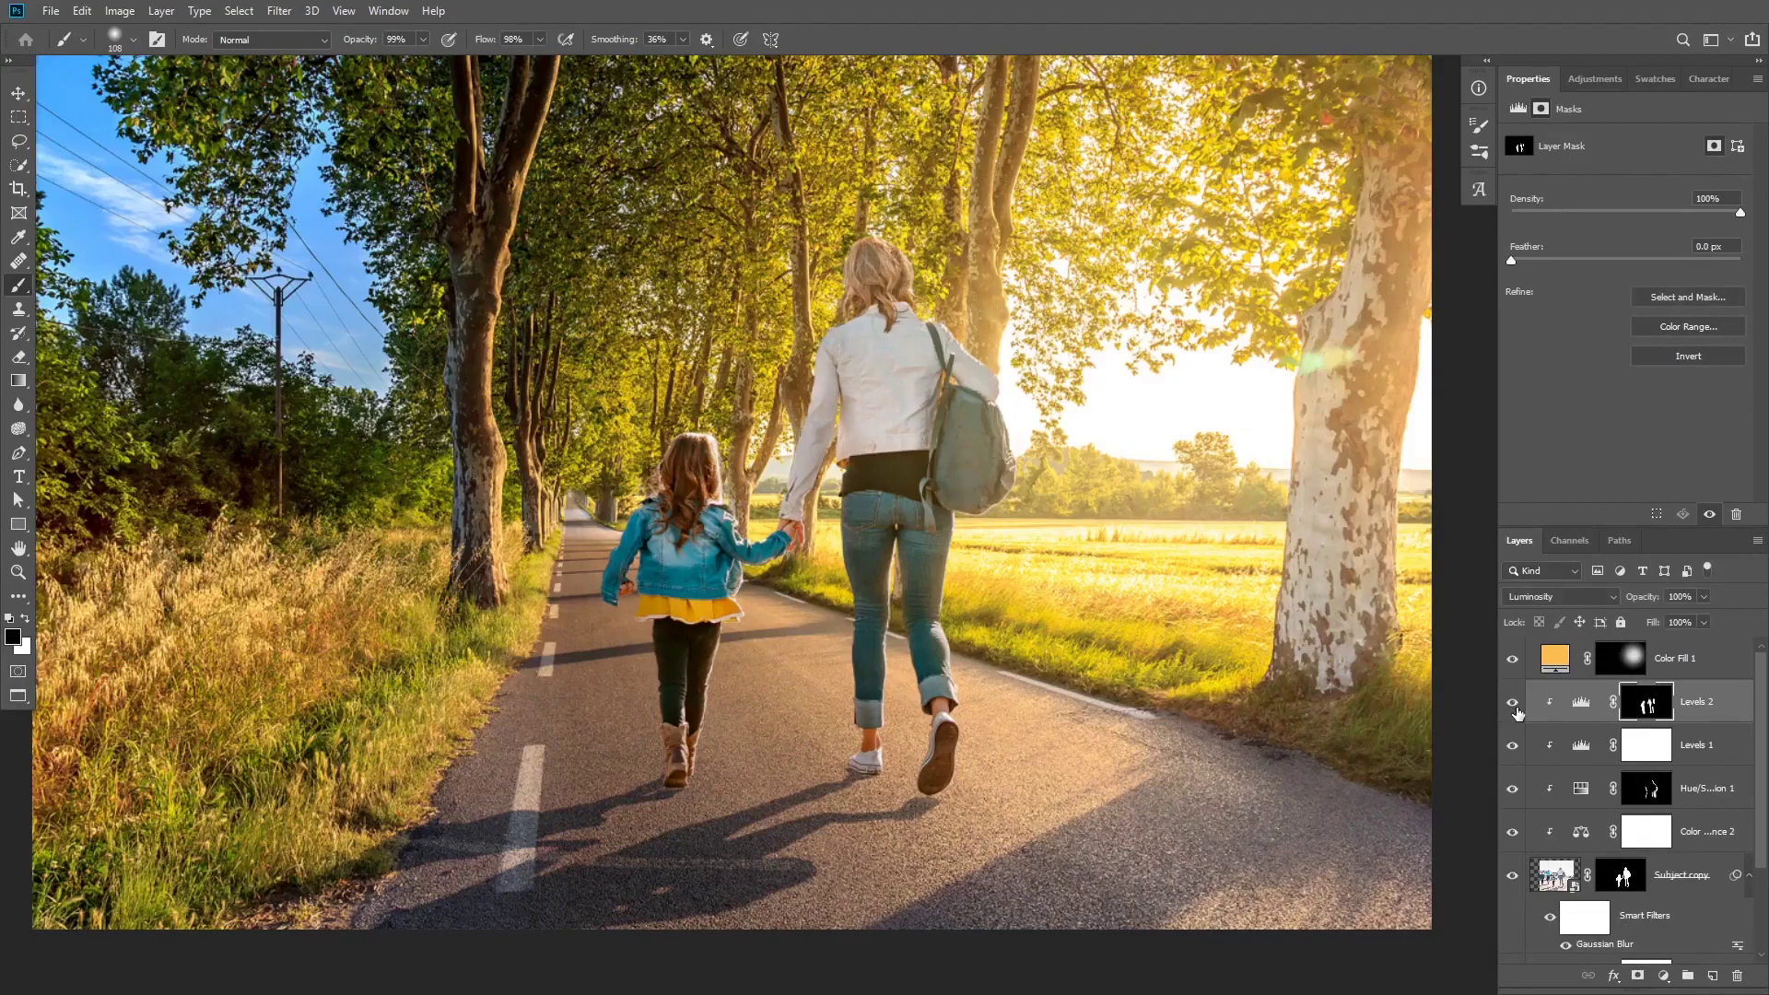
pyautogui.click(1514, 706)
pyautogui.click(1514, 706)
pyautogui.press('space')
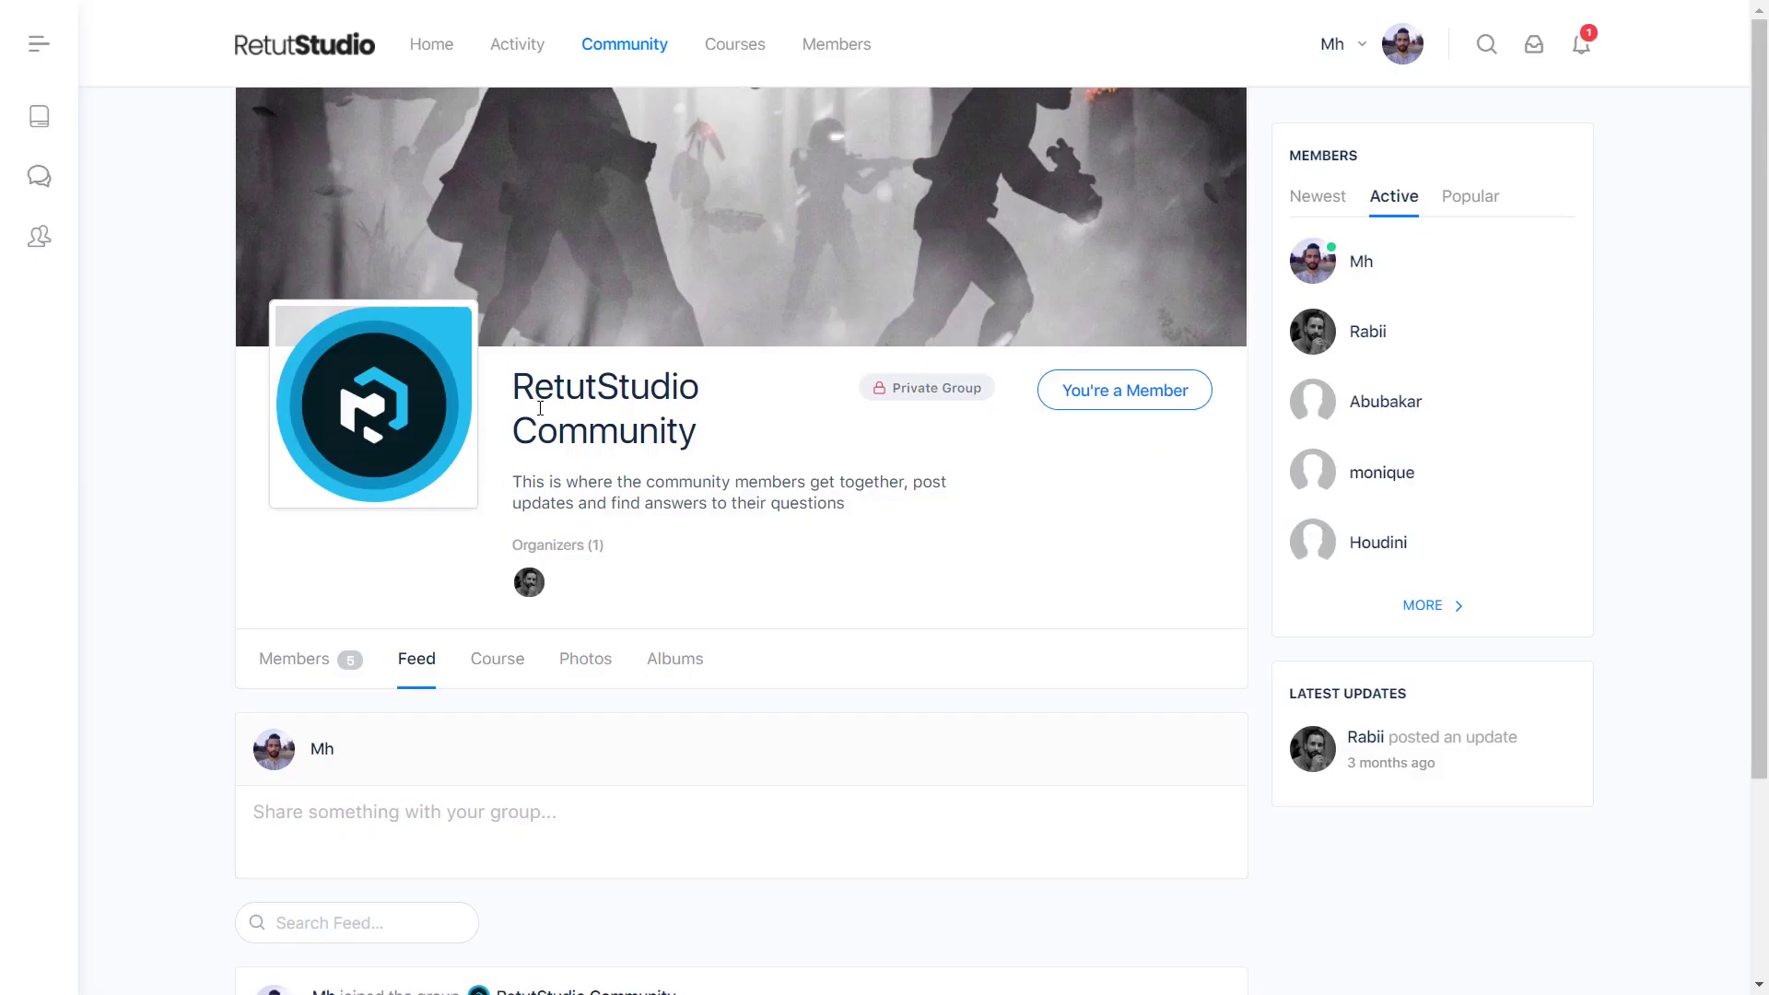
# Switch to the RetutStudio website in the browser and look through the Photoshop compositing course's overview and lessons
pyautogui.click(737, 48)
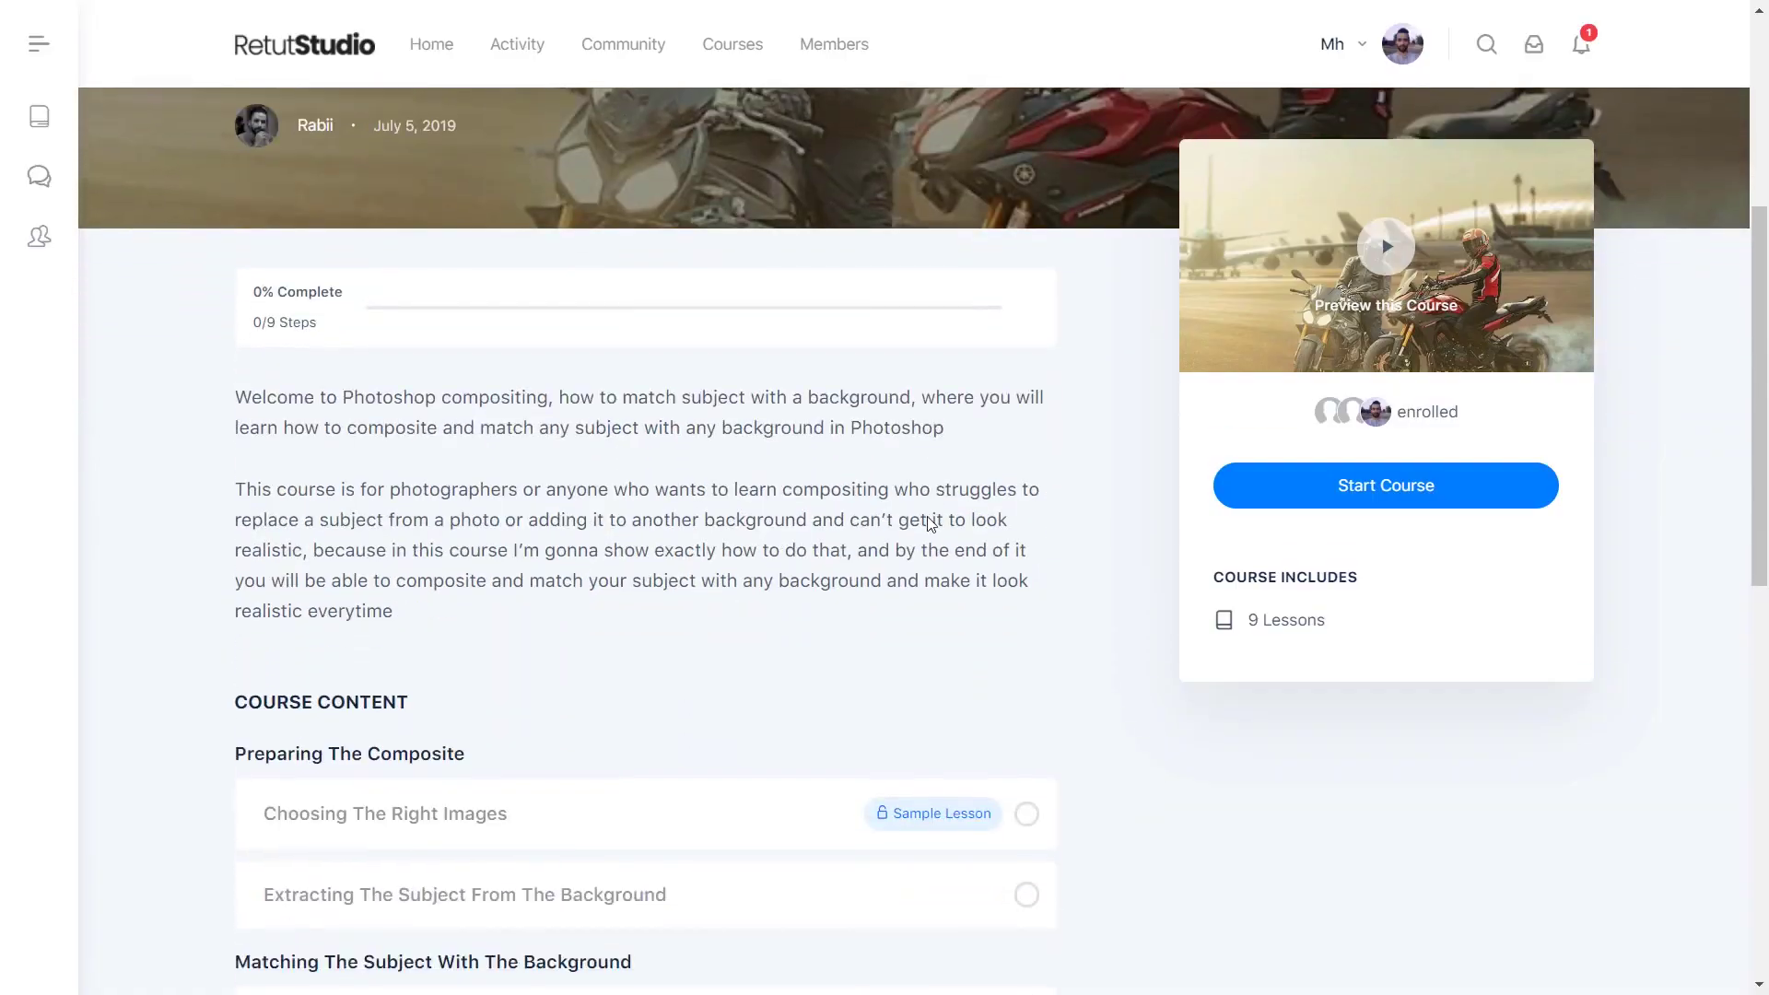
pyautogui.scroll(-6, 929, 523)
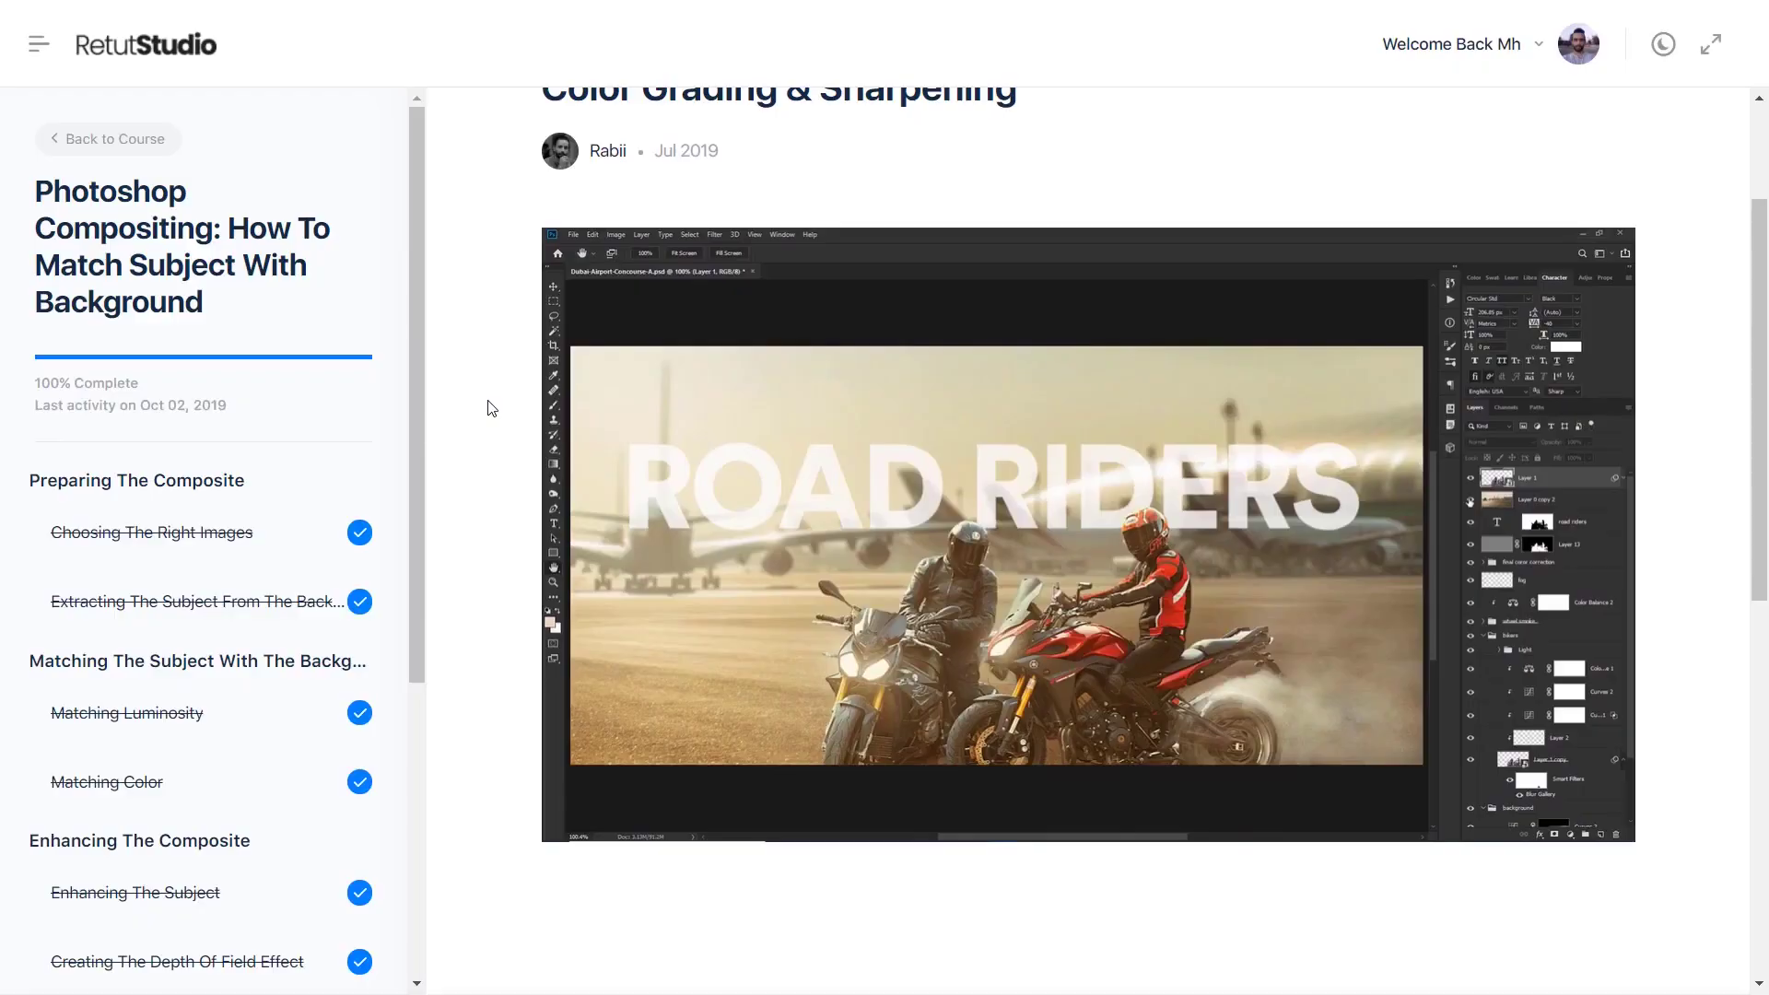